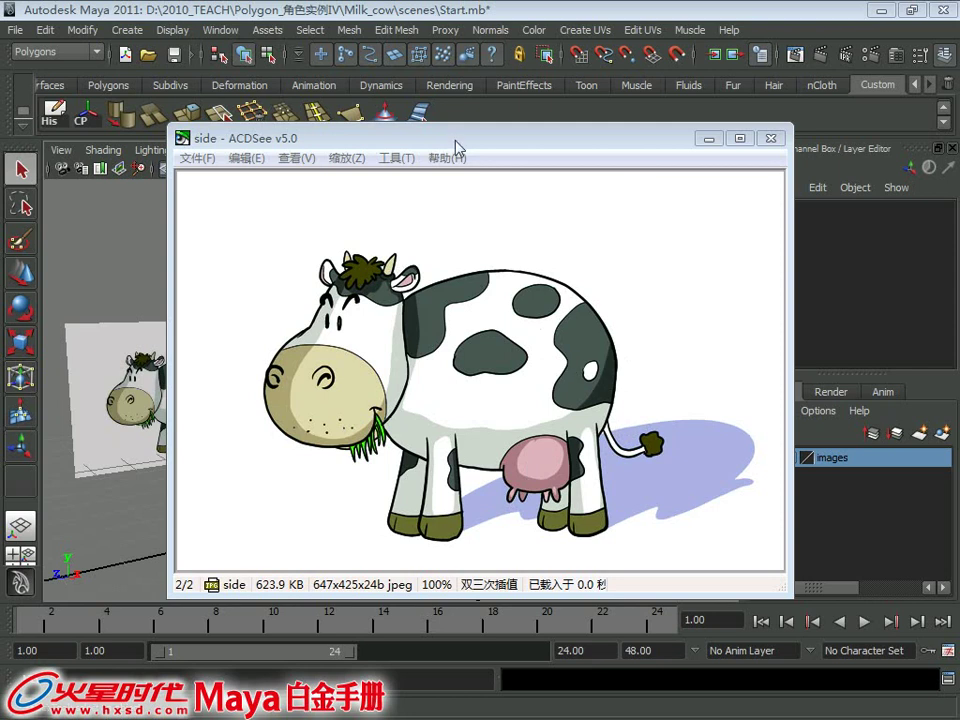
- Drag the ACDSee side-cow picture window off screen to reveal Maya's reference planes
left_click_drag(457, 148, 0, 146)
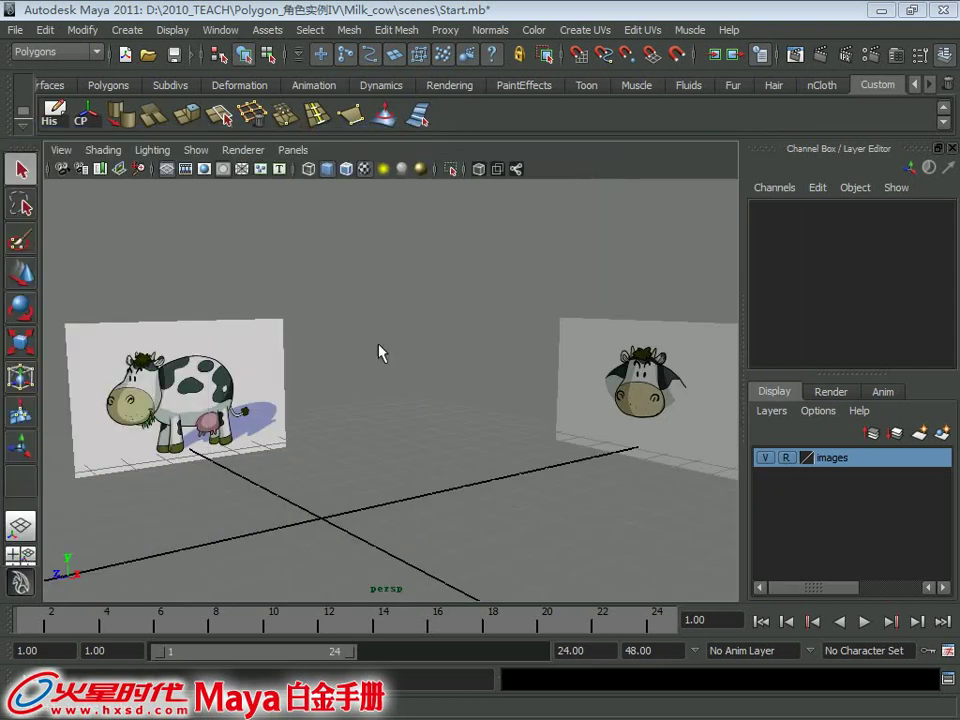
- Orbit and zoom the perspective camera to face the side cow reference plane
mouse_move(380, 352)
left_mouse_down("alt")
mouse_move(465, 313)
mouse_move(476, 319)
mouse_move(315, 317)
mouse_move(364, 294)
mouse_move(366, 306)
left_mouse_up("alt")
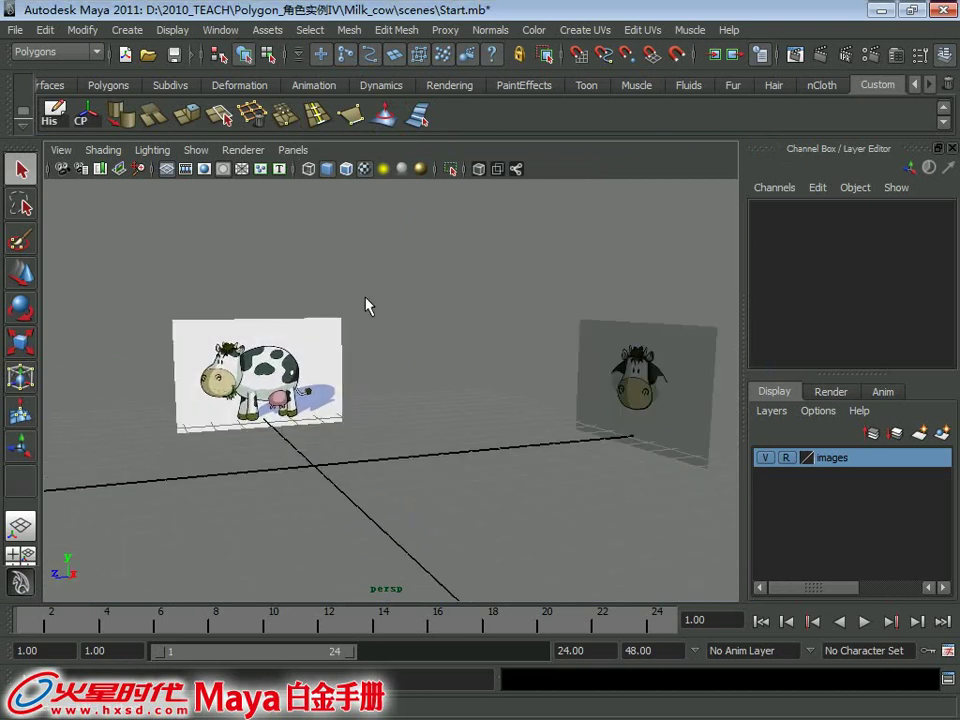
middle_click_drag(366, 306, 334, 274, "alt")
mouse_move(334, 274)
right_mouse_down("alt")
mouse_move(375, 347)
mouse_move(411, 379)
right_mouse_up("alt")
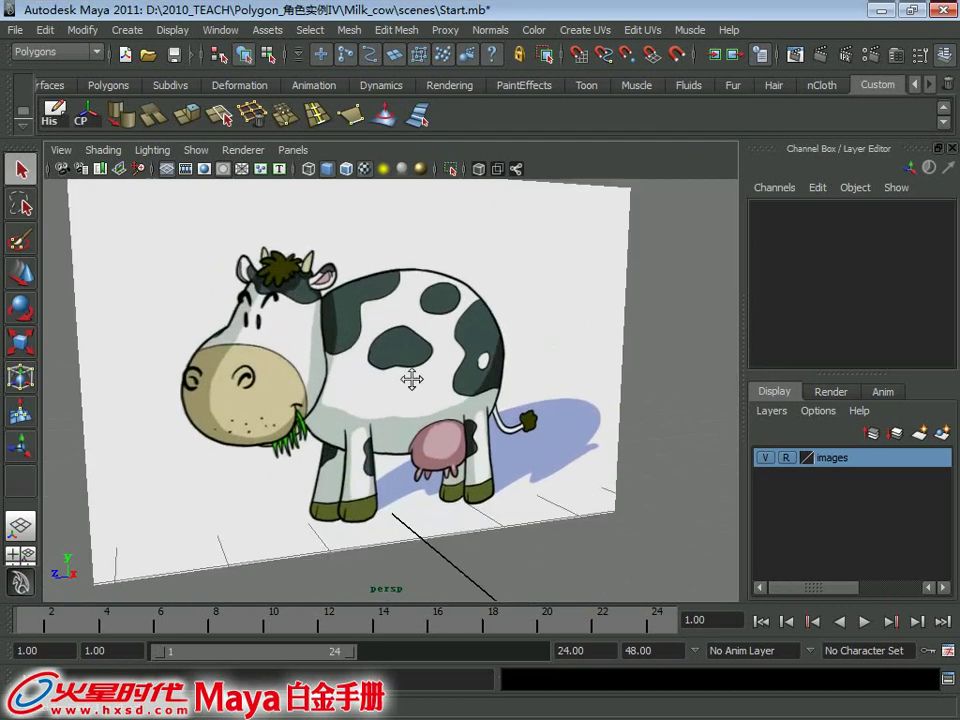
middle_click_drag(411, 379, 420, 396, "alt")
left_click_drag(420, 396, 410, 383, "alt")
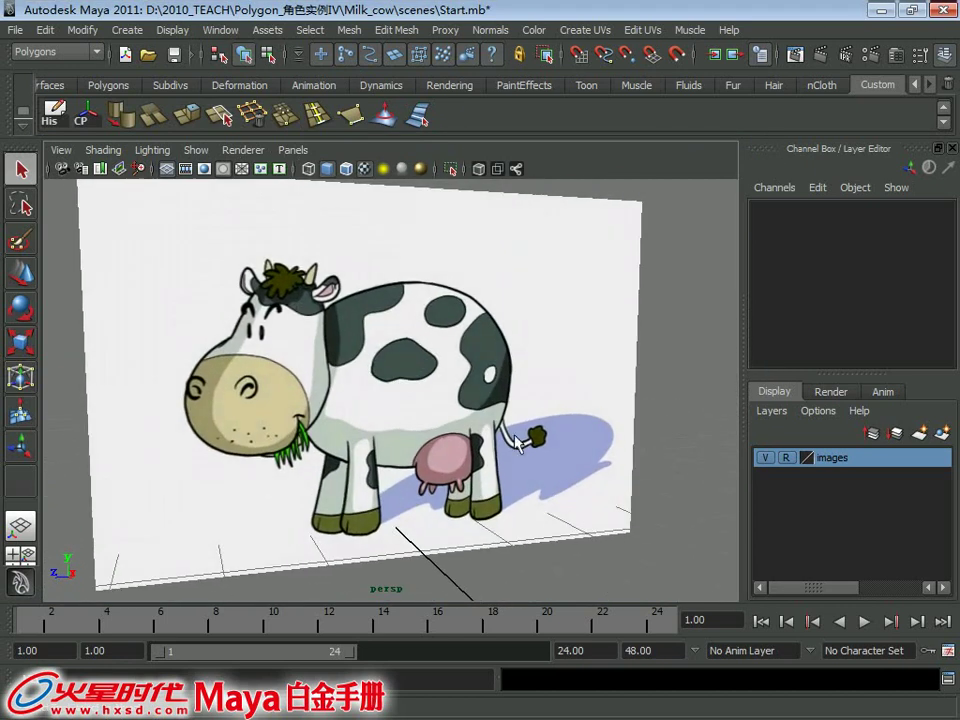
mouse_move(487, 378)
left_mouse_down("alt")
mouse_move(429, 343)
mouse_move(443, 358)
left_mouse_up("alt")
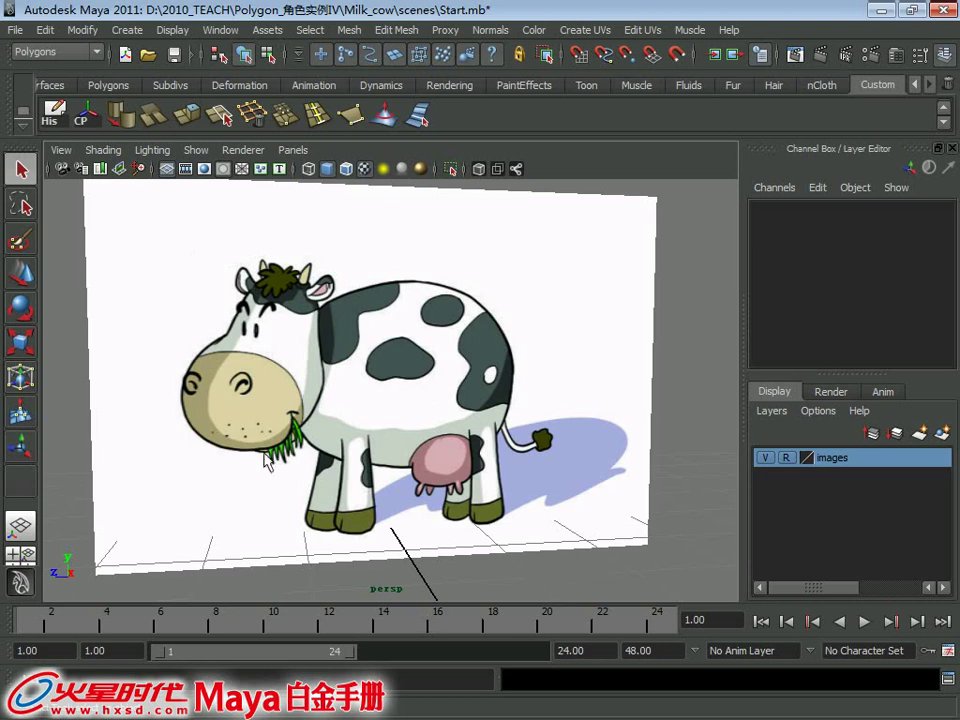
left_click_drag(444, 410, 409, 388, "alt")
- Maximize the side view and zoom in, framing the cow reference image
key("space")
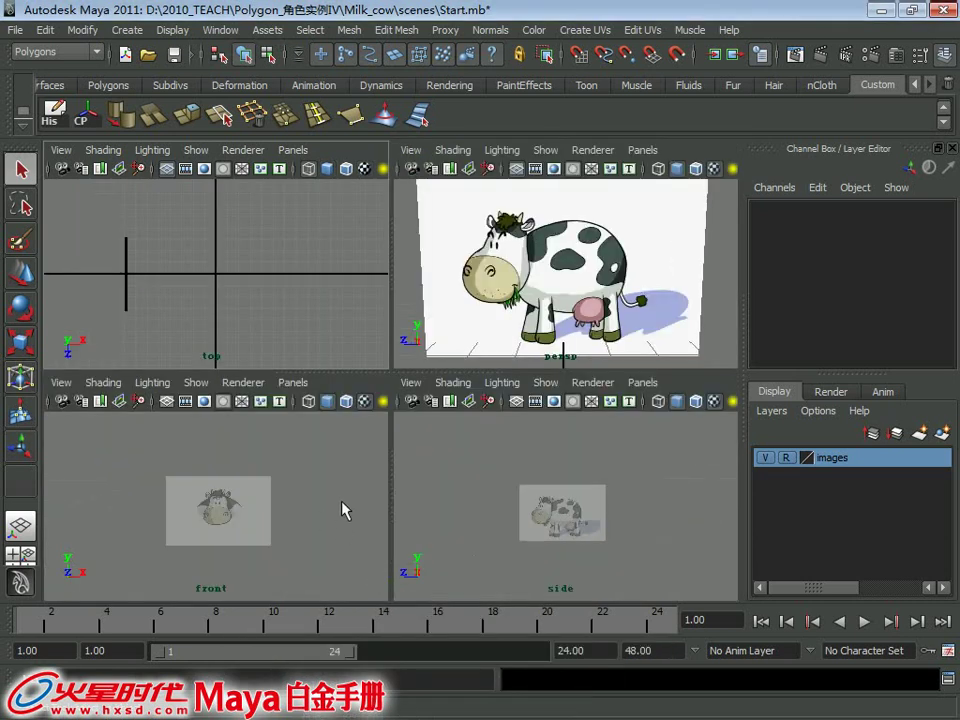
key("space")
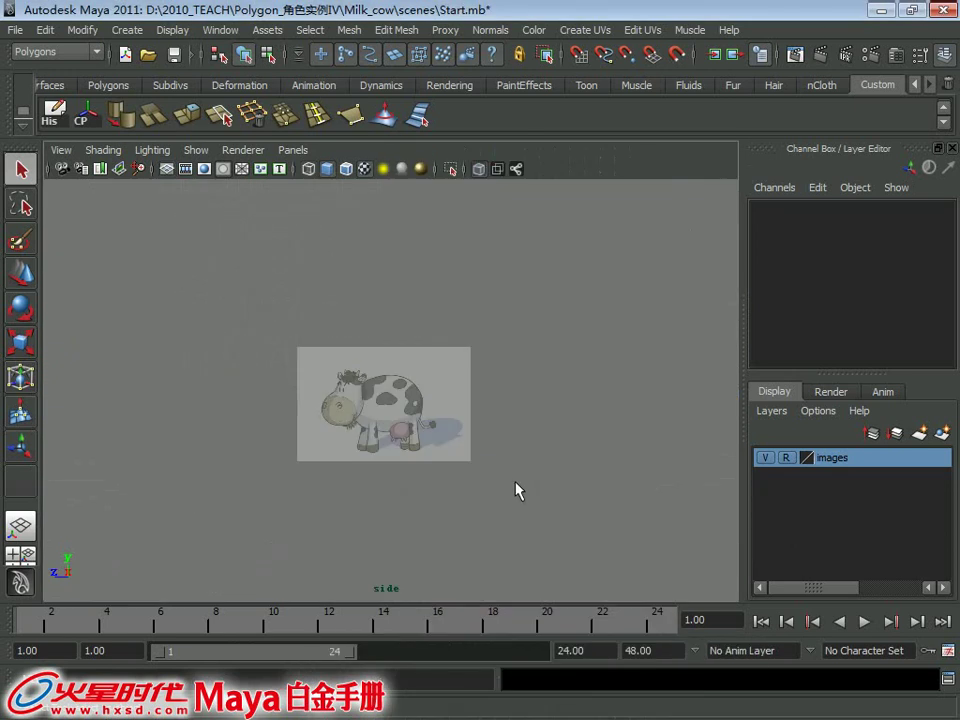
scroll(489, 469, "up", 2)
scroll(420, 354, "up", 2)
mouse_move(420, 354)
middle_mouse_down("alt")
mouse_move(426, 443)
mouse_move(418, 399)
middle_mouse_up("alt")
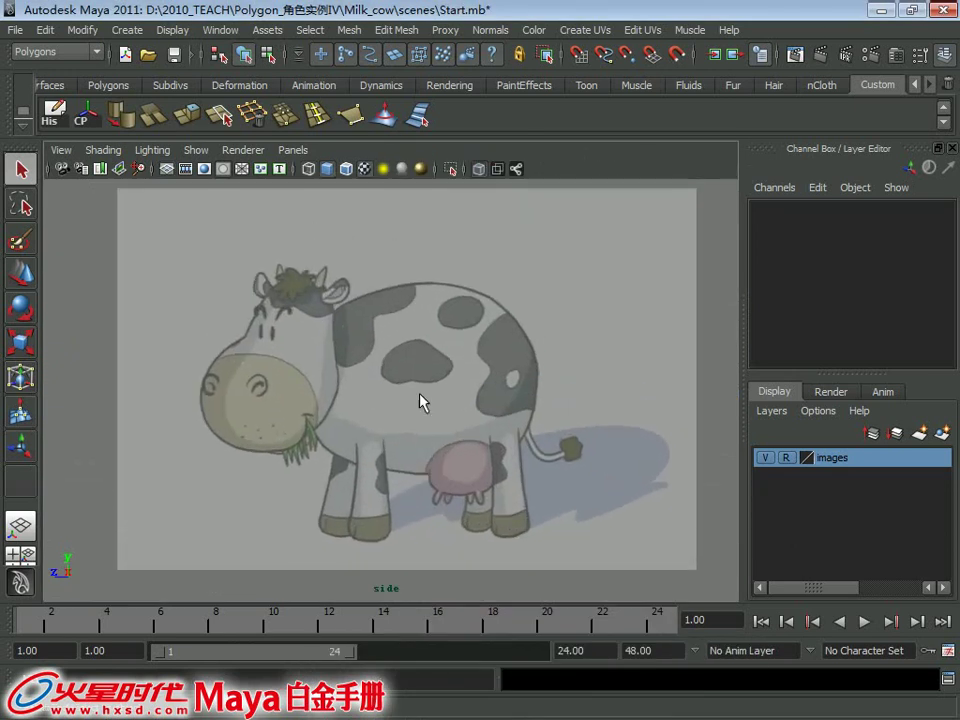
scroll(428, 446, "up", 1)
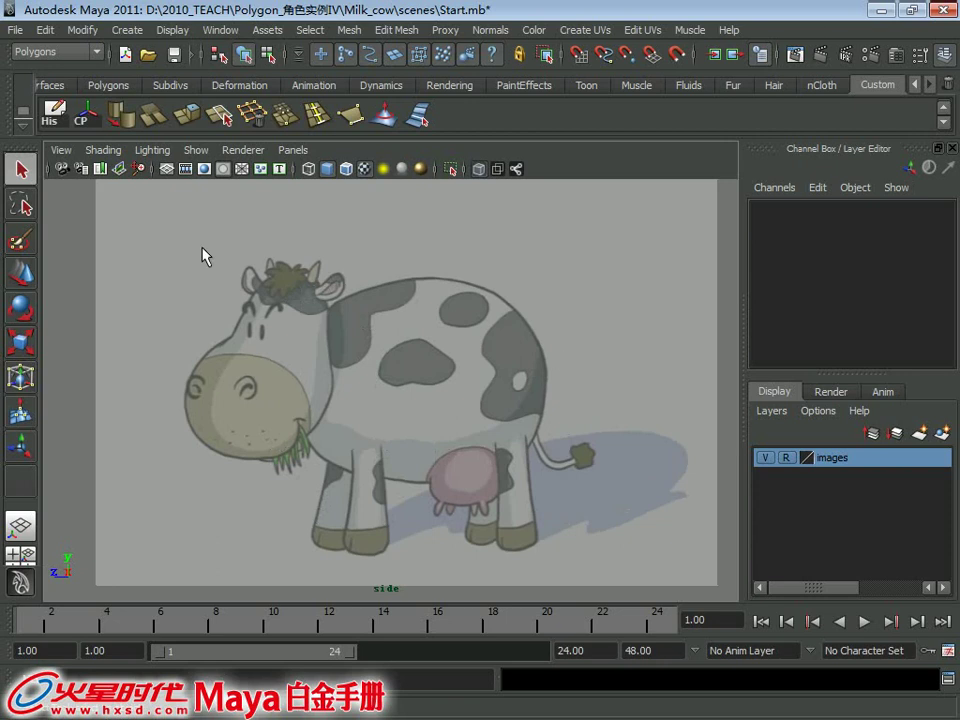
- Create a NURBS sphere from the Surfaces shelf and frame it in the perspective view
left_click(48, 85)
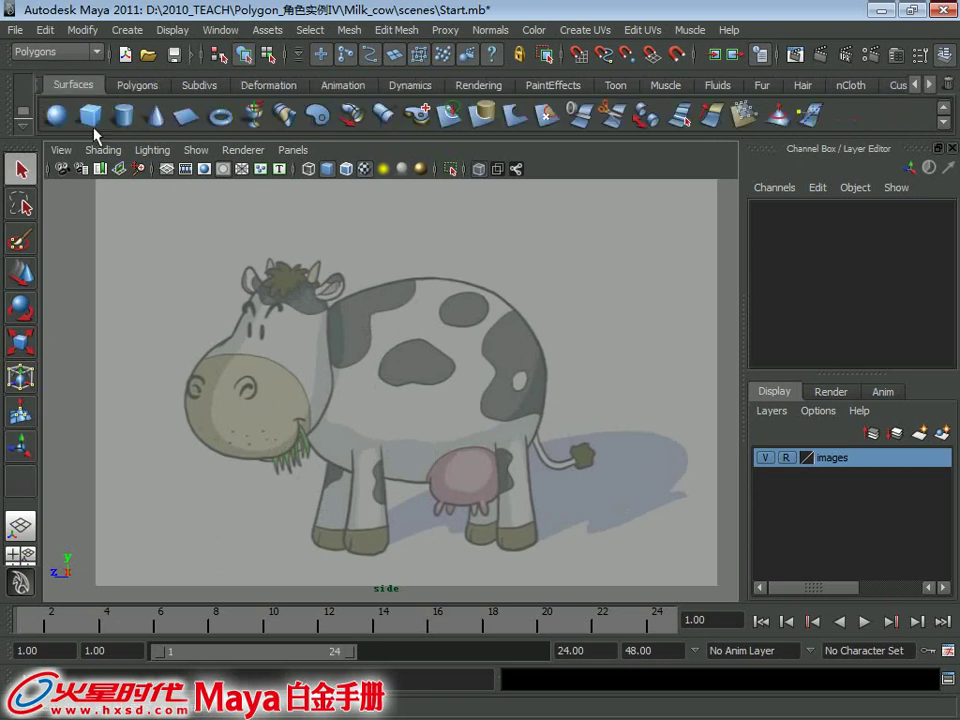
left_click(56, 114)
middle_click_drag(402, 416, 369, 360, "alt")
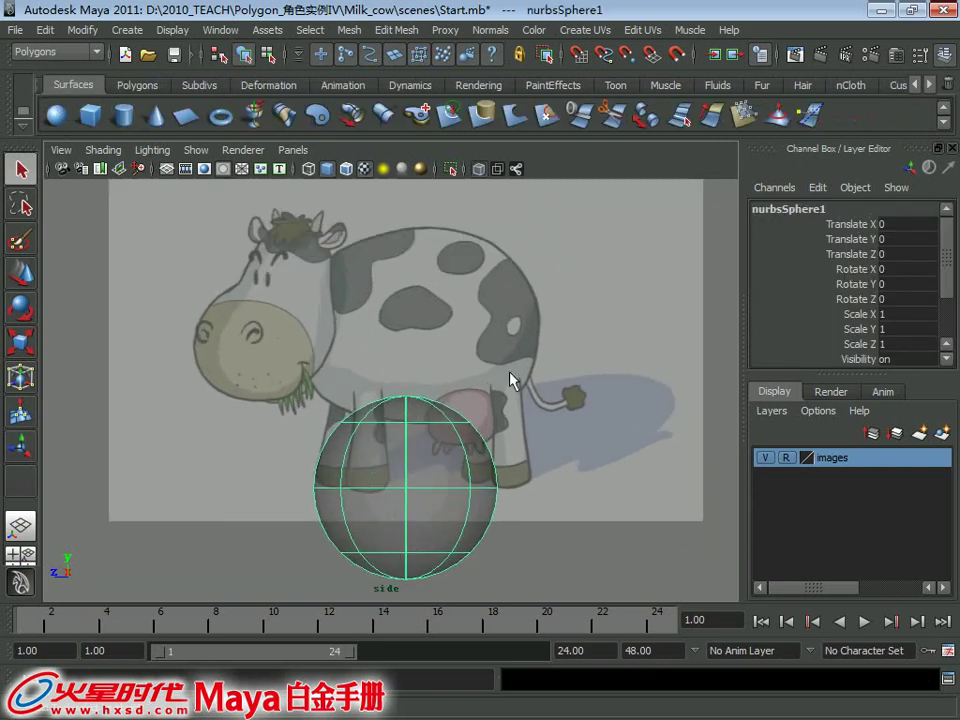
key("space")
key("space")
right_click_drag(470, 363, 118, 332, "alt")
left_click_drag(118, 332, 396, 402, "alt")
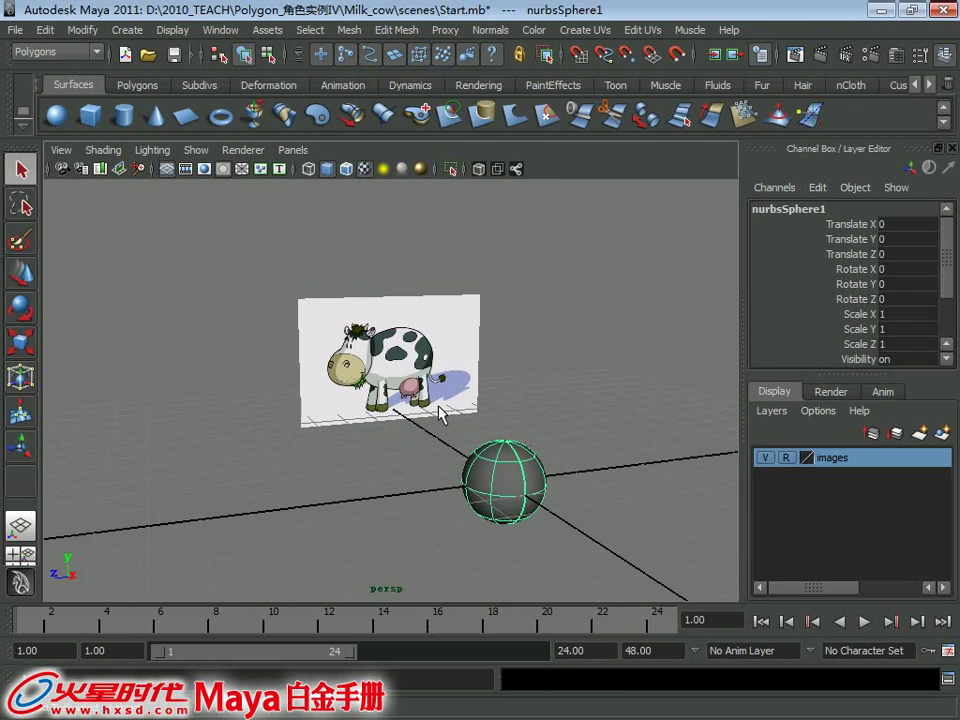
- Rotate the sphere to -90 on X and -90 on Z
key("e")
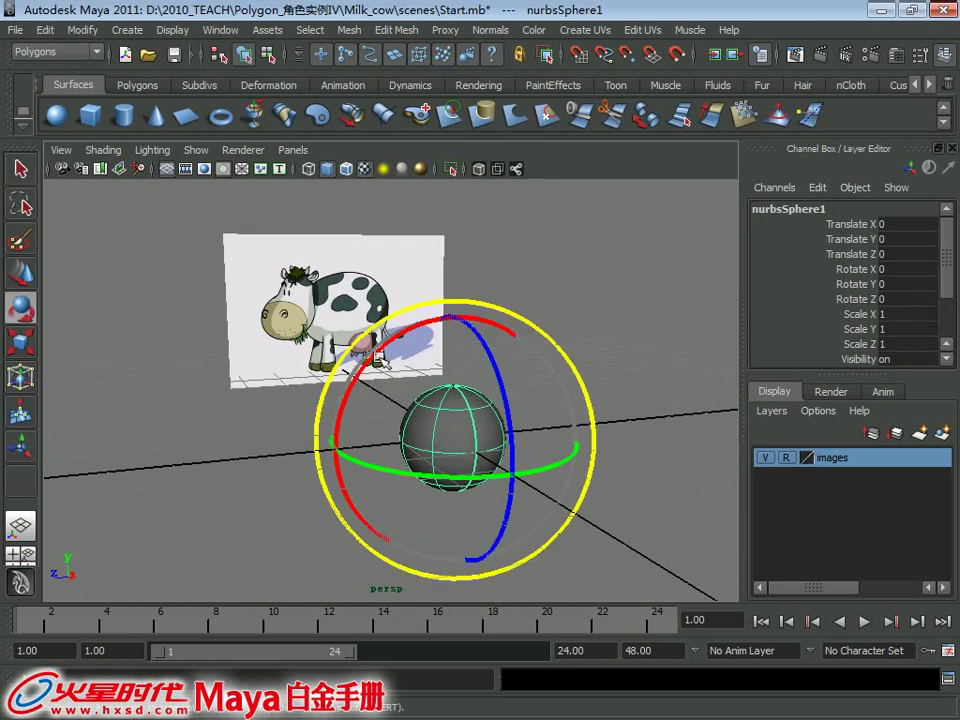
left_click_drag(375, 333, 585, 350)
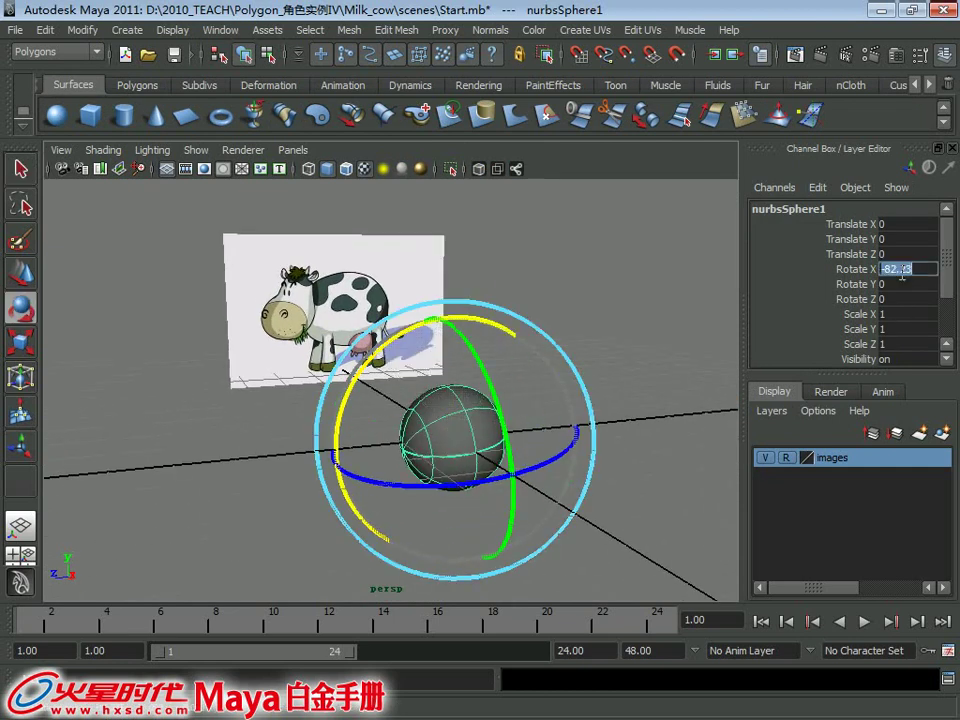
key("Escape")
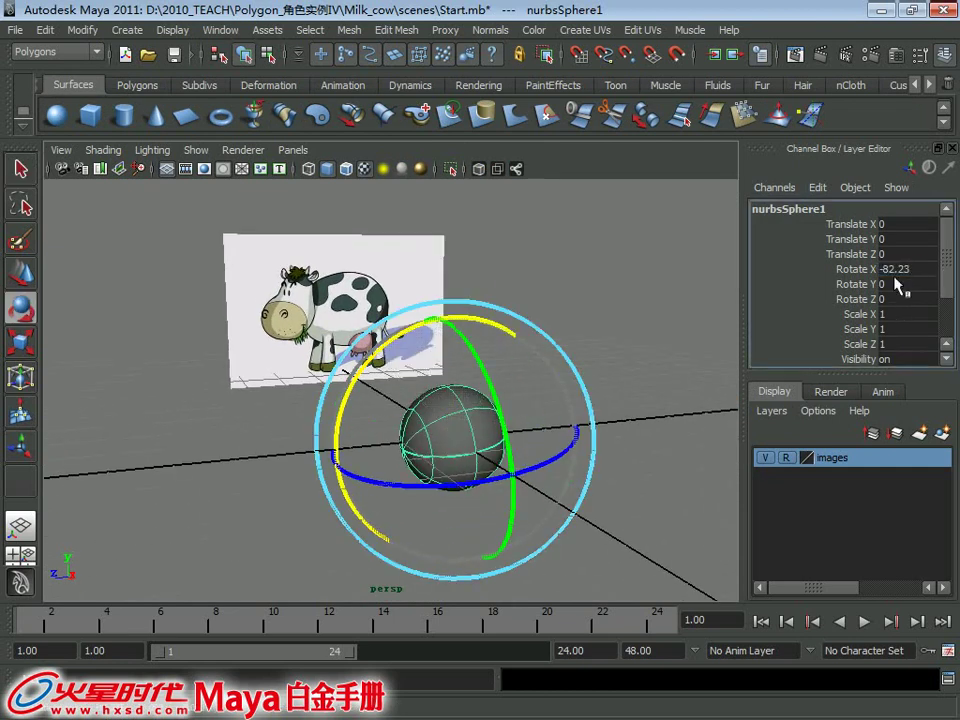
left_click(898, 272)
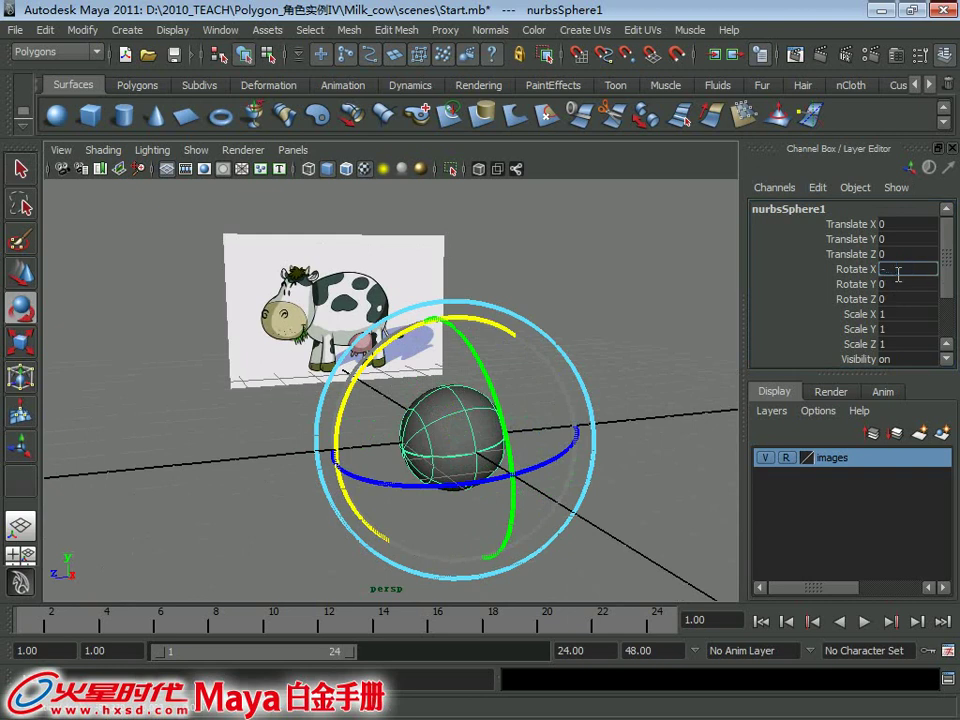
type("90")
key("Return")
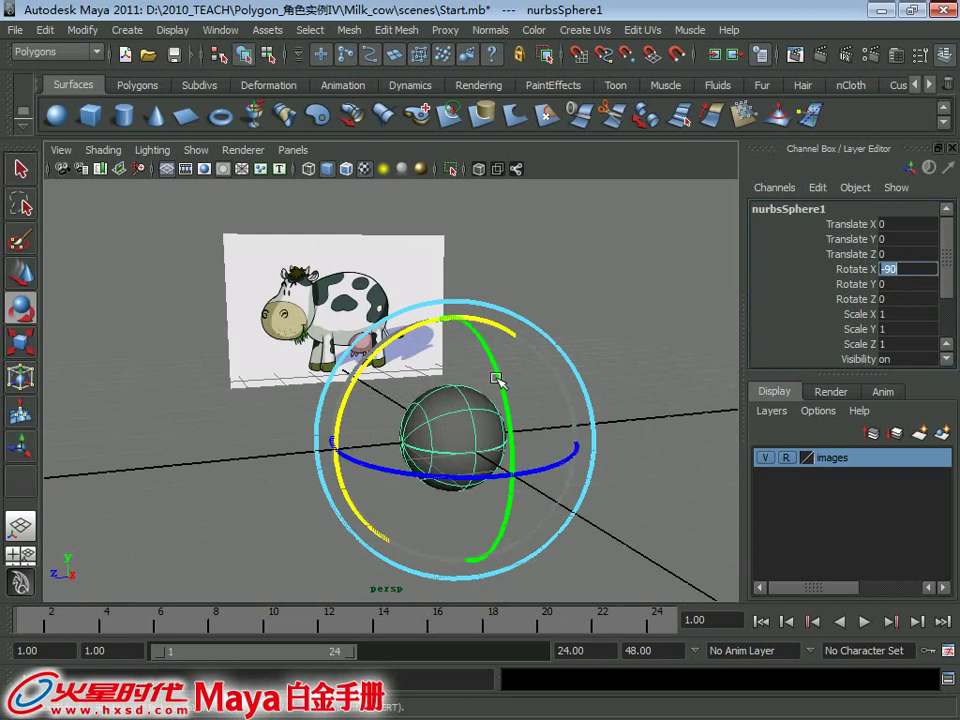
left_click_drag(497, 380, 508, 508)
type("-90")
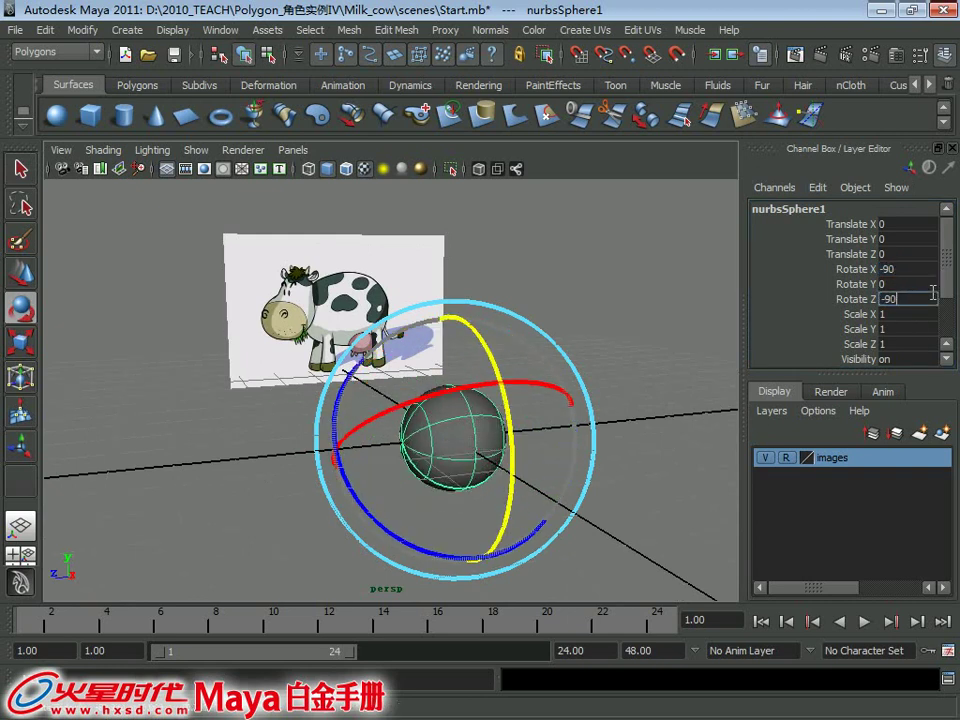
key("Return")
- Orbit around the rotated sphere, then maximize a single orthographic view
left_click_drag(404, 280, 457, 334, "alt")
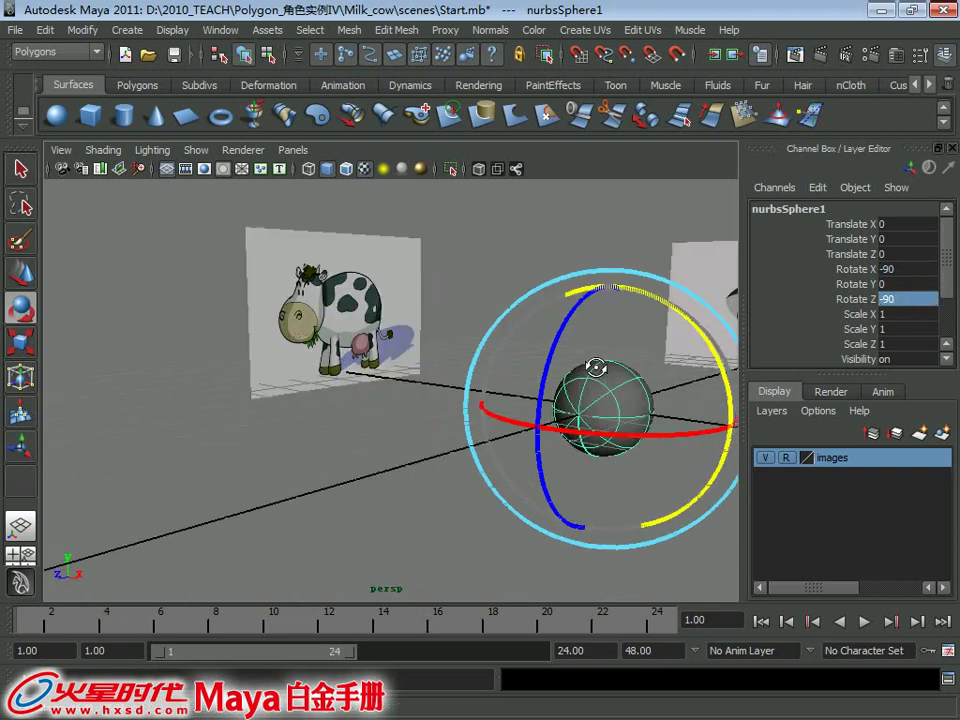
right_click_drag(460, 334, 471, 386, "alt")
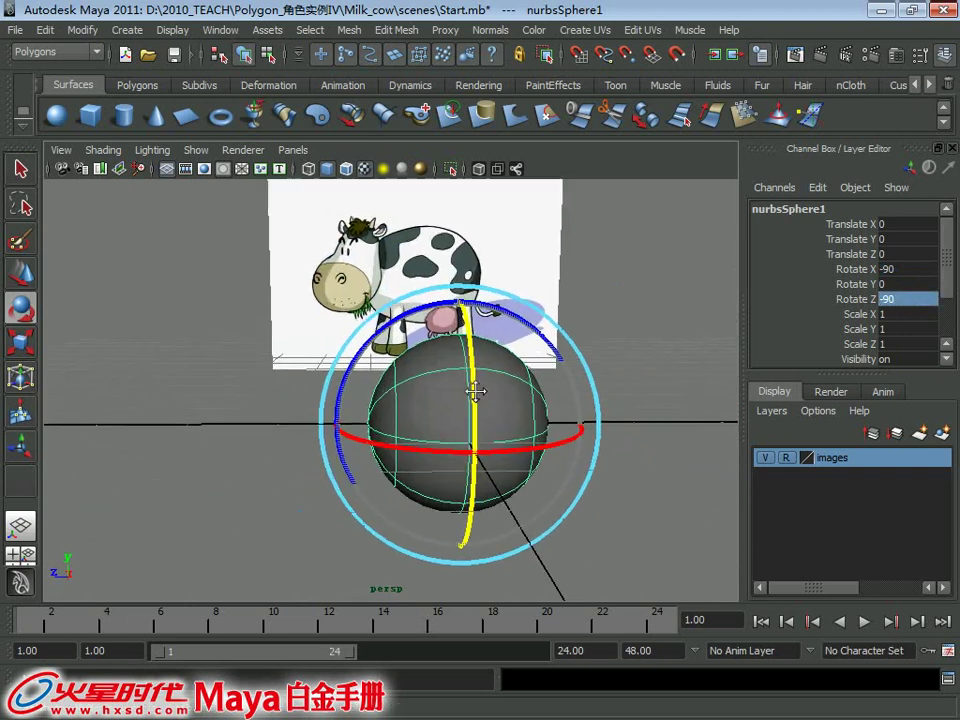
key("w")
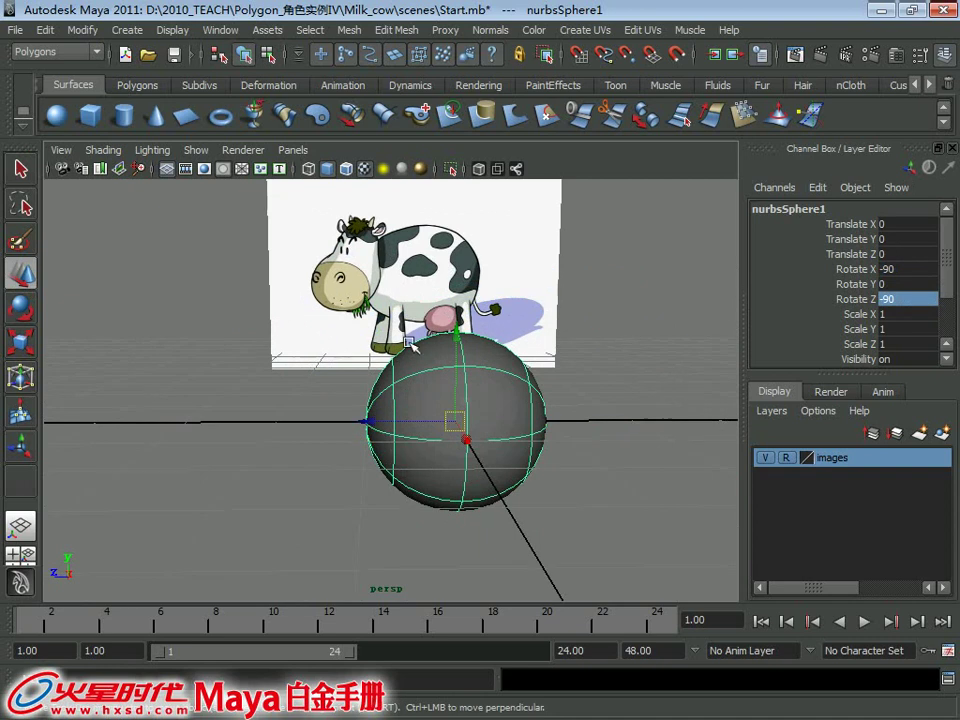
middle_click_drag(416, 286, 390, 387, "alt")
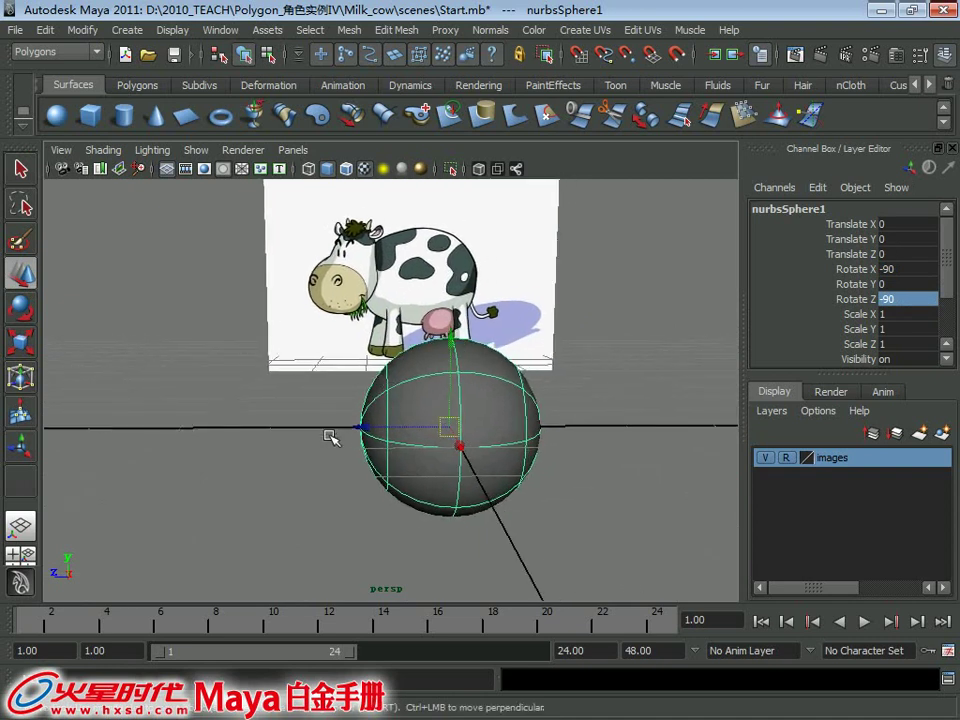
key("space")
key("space")
key("space")
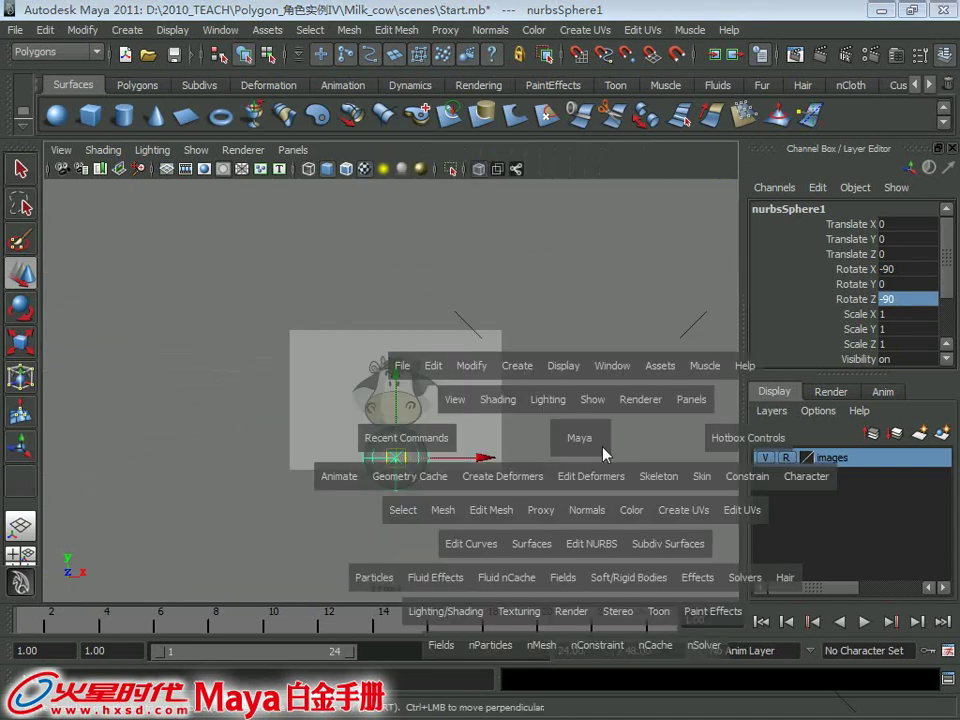
key("space")
- Move the sphere up onto the cow's body and scale it to fit
scroll(476, 441, "up", 2)
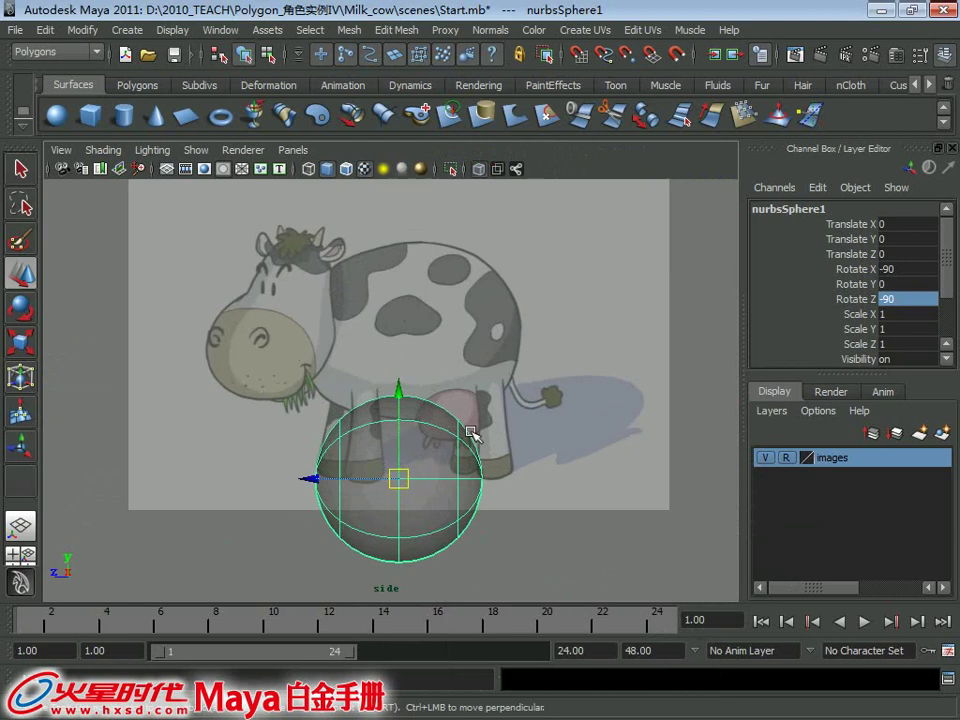
mouse_move(400, 476)
left_mouse_down()
mouse_move(452, 443)
mouse_move(411, 336)
mouse_move(431, 324)
mouse_move(399, 309)
left_mouse_up()
scroll(396, 334, "up", 1)
scroll(396, 334, "up", 2)
key("r")
key("w")
key("r")
middle_click_drag(420, 310, 378, 336, "alt")
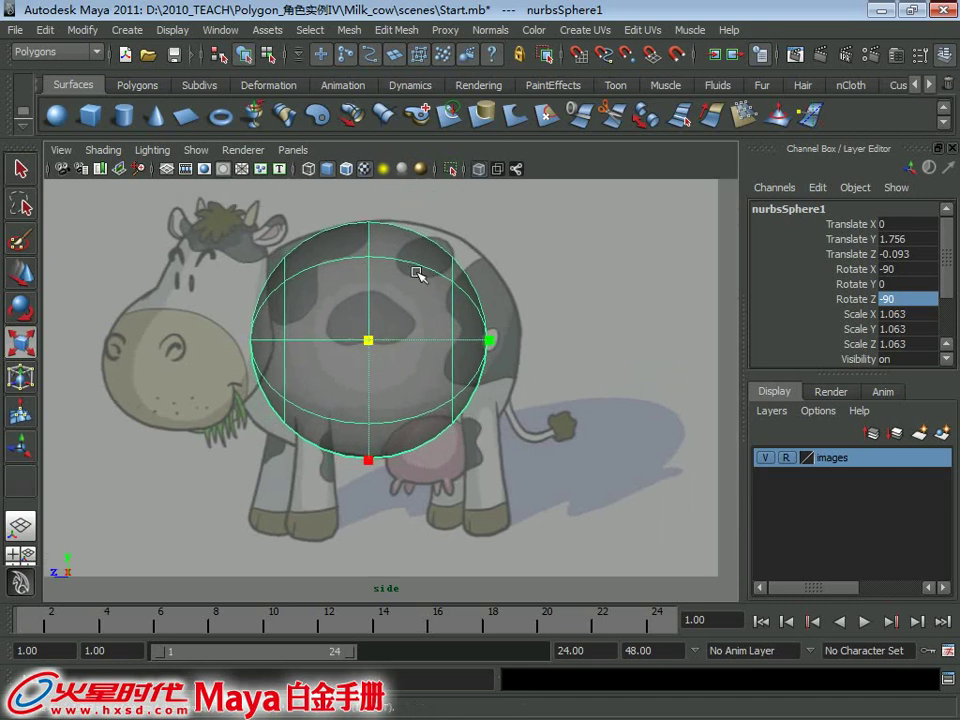
- Pull the sphere's right and left CVs out toward the rump and head
right_click_drag(418, 272, 326, 272)
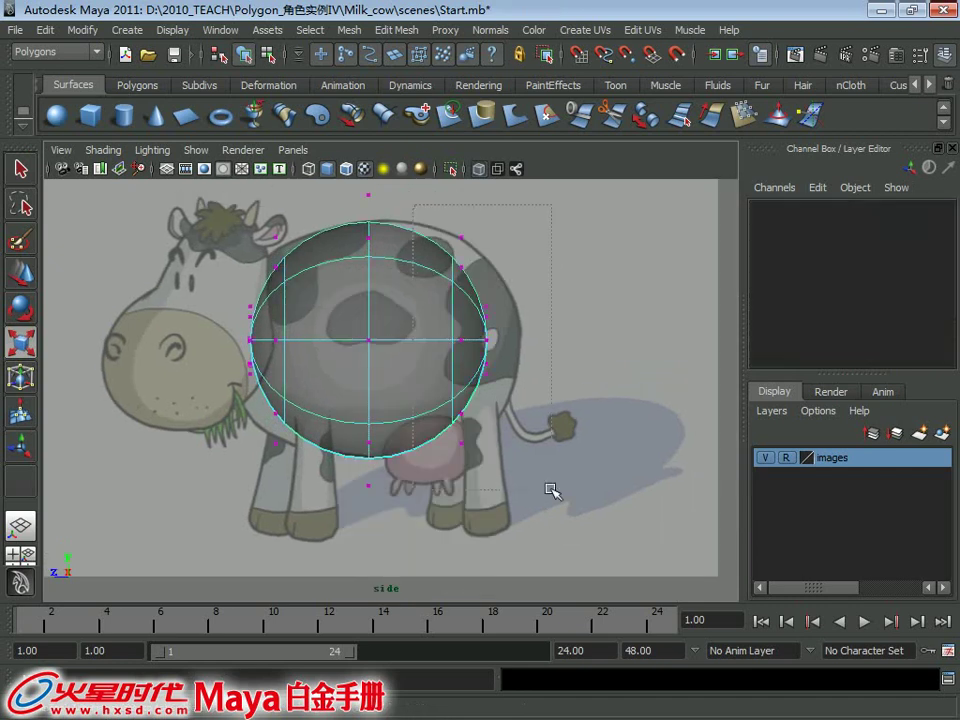
left_click_drag(551, 491, 580, 515)
key("w")
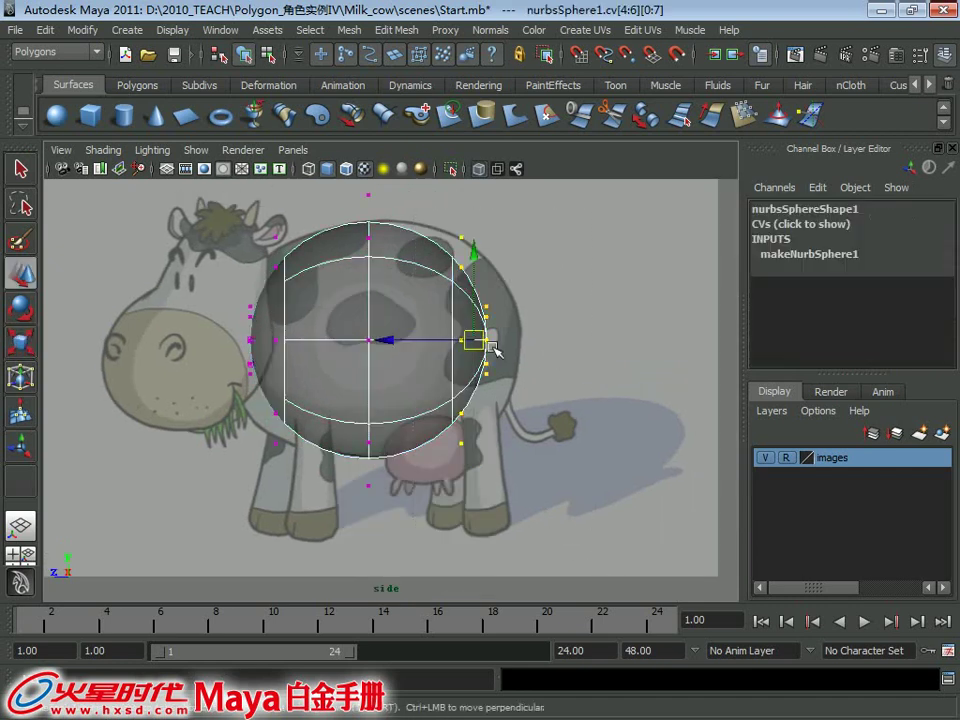
left_click_drag(493, 339, 508, 343)
middle_click_drag(508, 343, 583, 363, "alt")
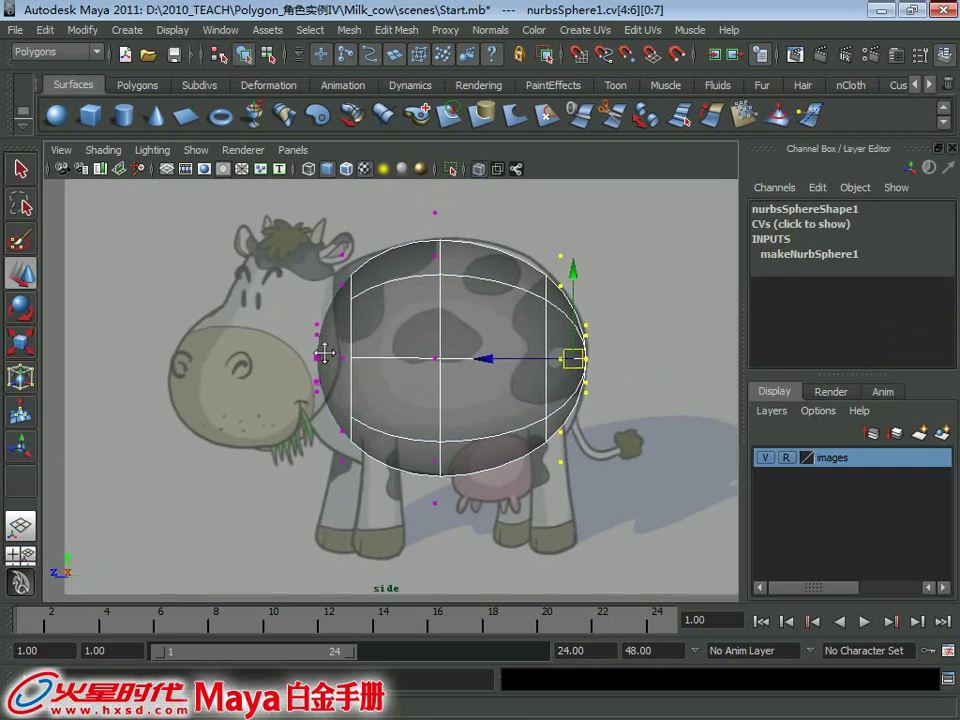
left_click_drag(300, 200, 365, 480)
left_click_drag(337, 362, 308, 363)
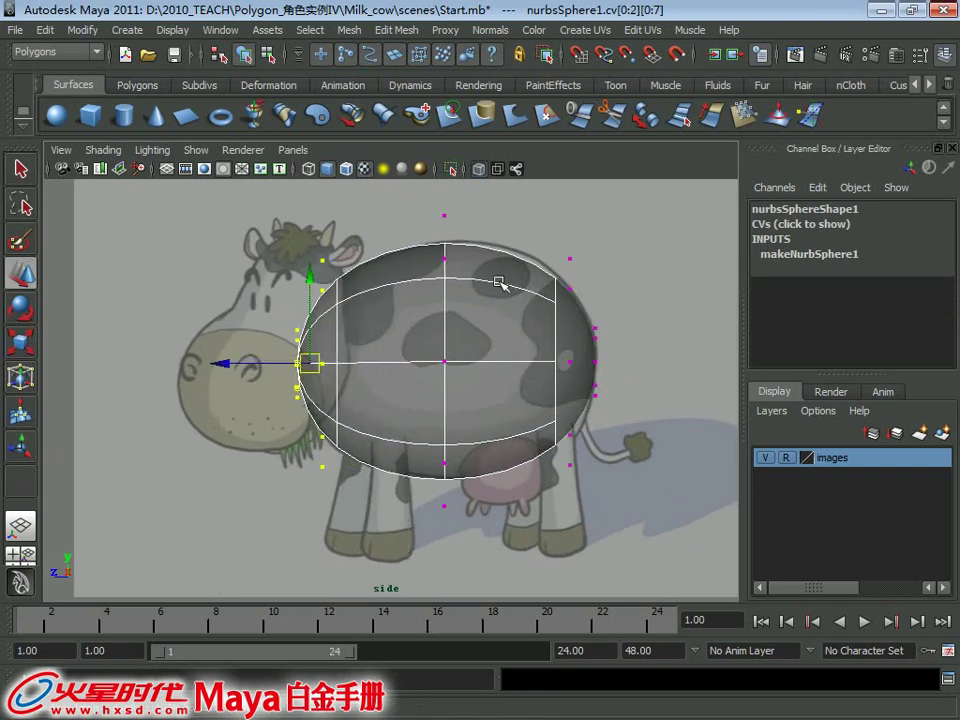
- Select a control point at the body's top back and switch to the zoomed front view
left_click_drag(573, 432, 553, 283)
middle_click_drag(553, 283, 514, 272, "alt")
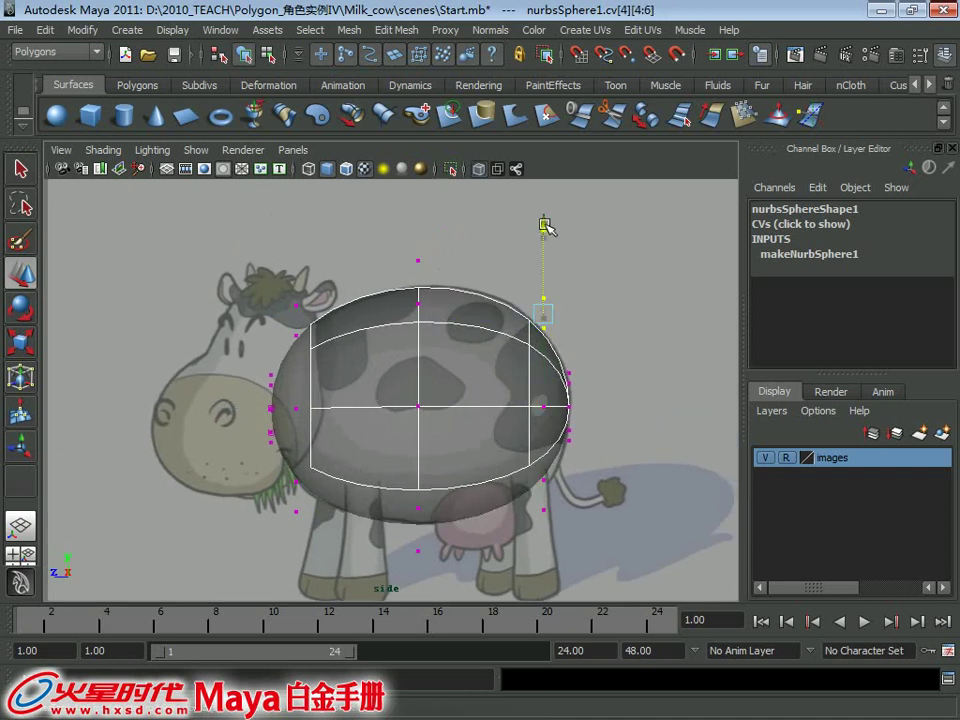
right_click_drag(546, 223, 481, 335, "alt")
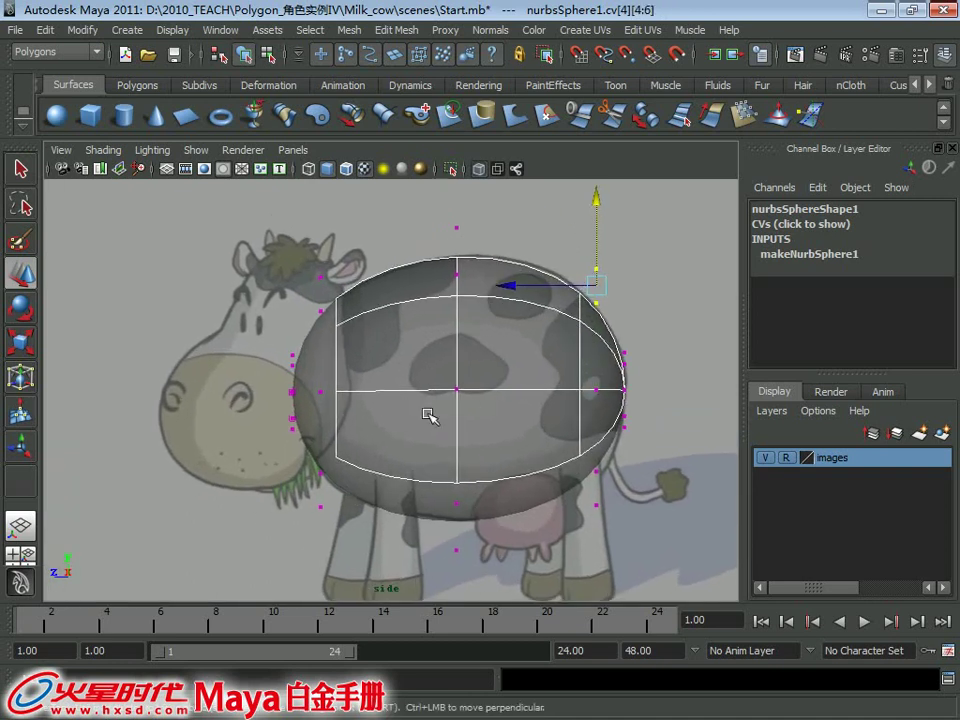
key("space")
key("space")
mouse_move(287, 418)
right_mouse_down("alt")
mouse_move(585, 542)
mouse_move(413, 392)
mouse_move(326, 412)
right_mouse_up("alt")
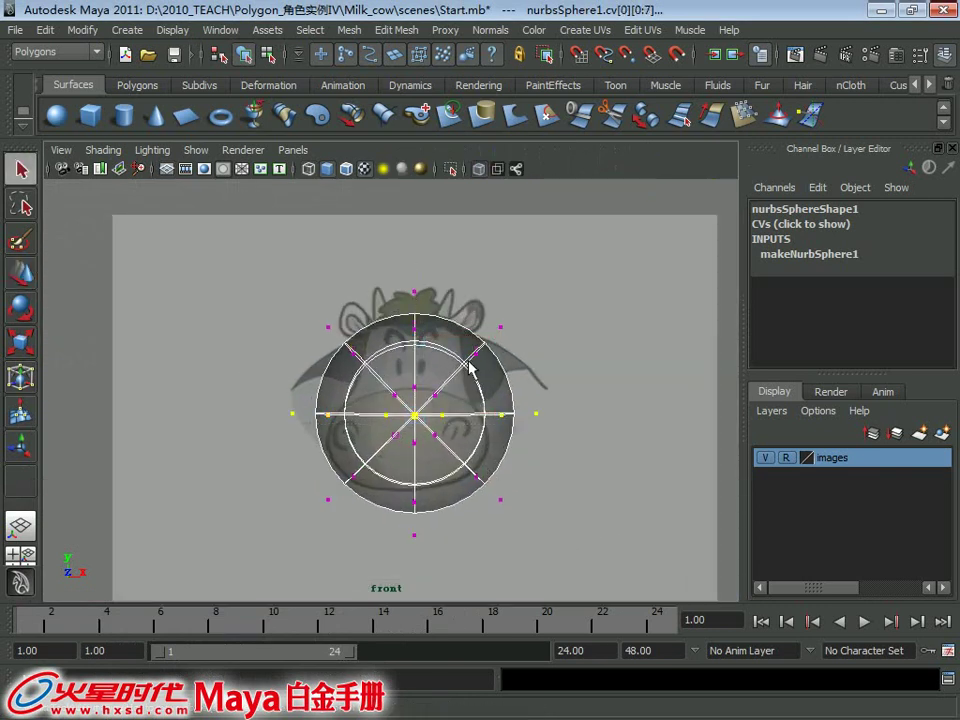
- Scale the body sphere to about 1.355 on Z and lower its top CVs to flatten it
right_click_drag(467, 364, 553, 326)
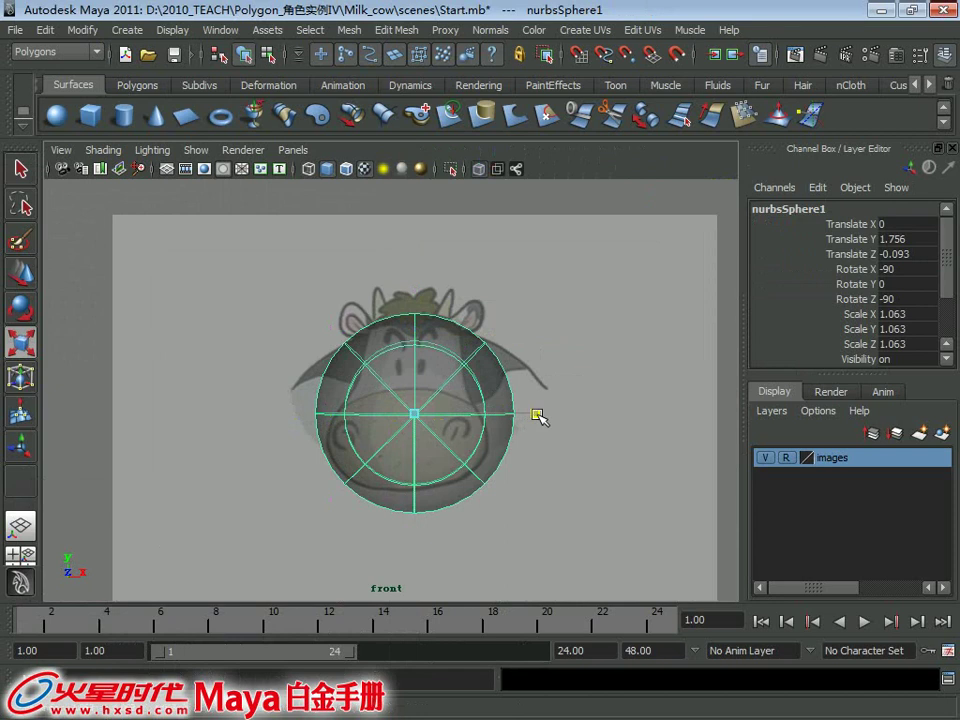
left_click_drag(538, 414, 568, 421)
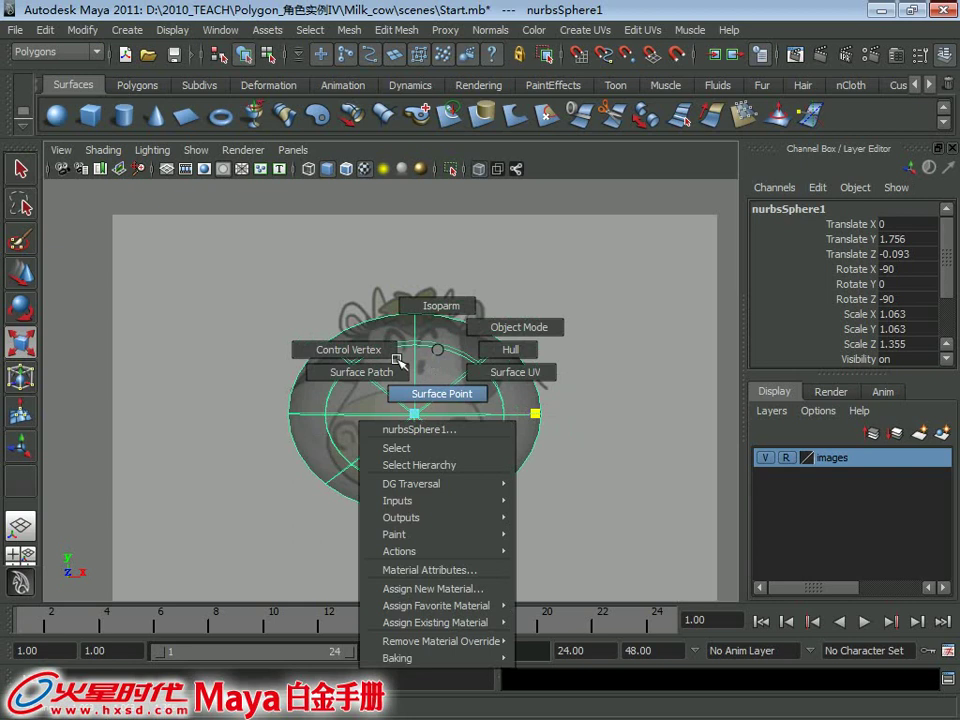
right_click_drag(437, 372, 311, 335)
left_click_drag(345, 354, 348, 356)
left_click_drag(505, 312, 553, 343, "shift")
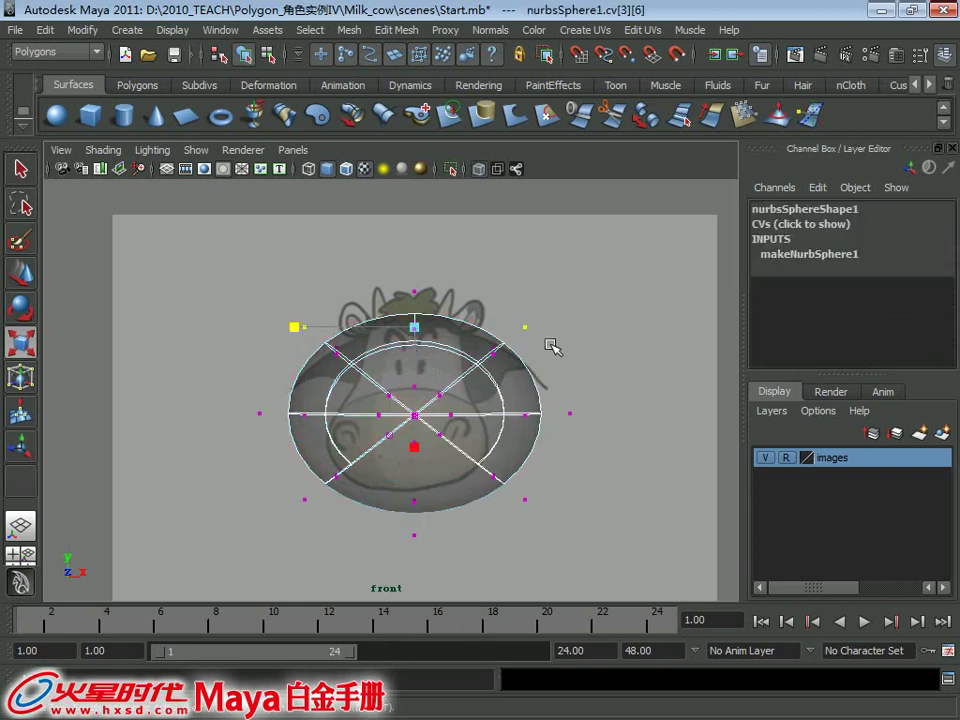
key("w")
left_click_drag(417, 243, 425, 256)
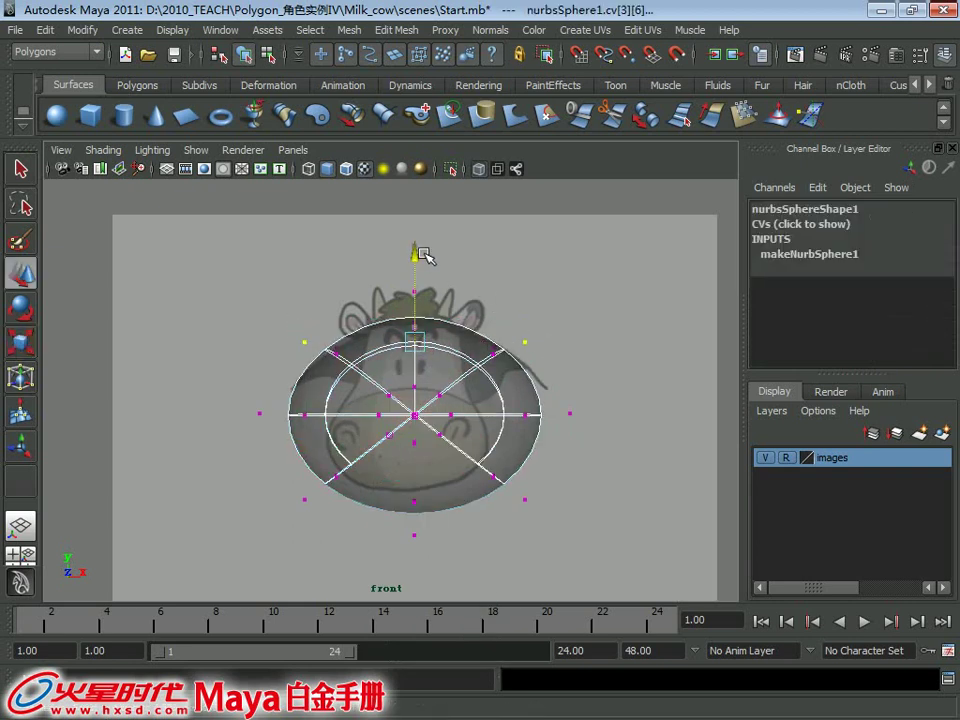
- Return the sphere to object mode, orbit the perspective view, and go back to the side view
key("space")
key("space")
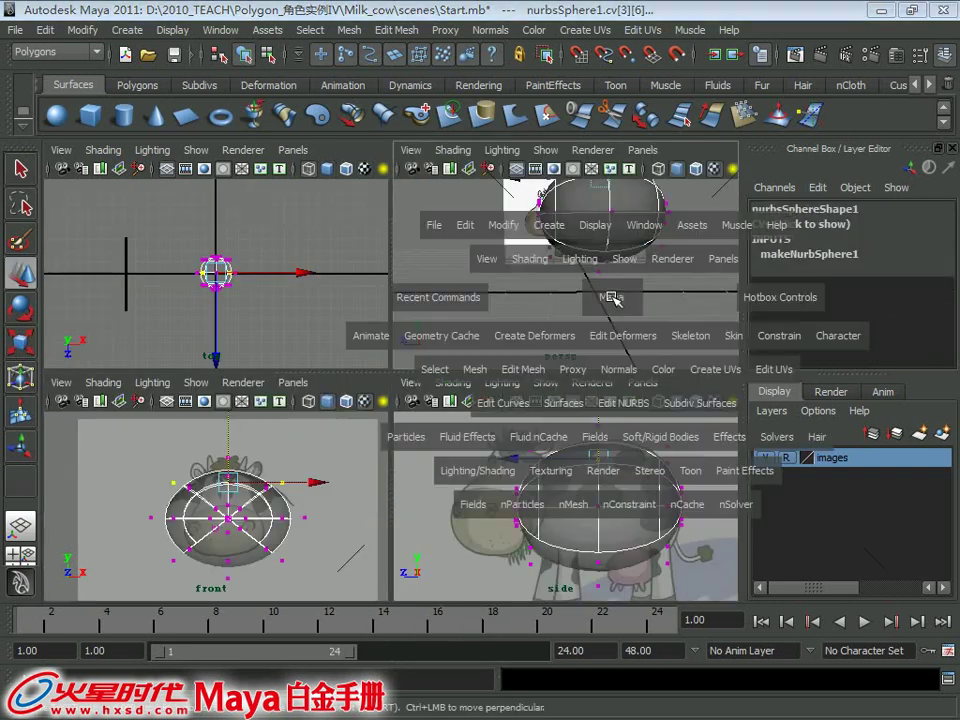
key("q")
right_click_drag(450, 347, 535, 313)
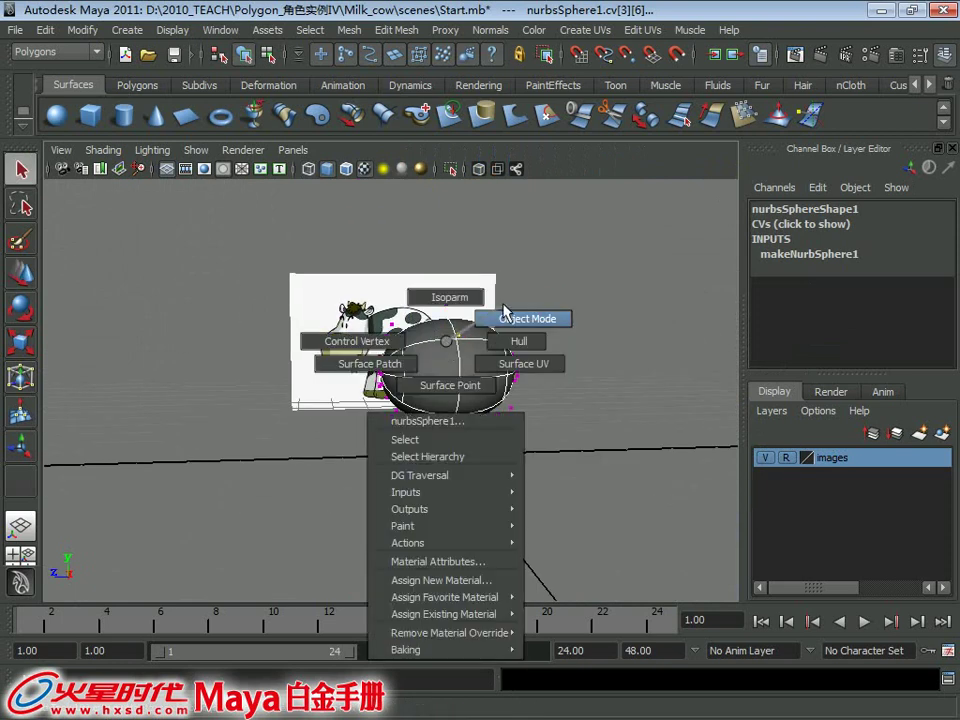
mouse_move(570, 378)
left_mouse_down("alt")
mouse_move(521, 343)
mouse_move(410, 340)
left_mouse_up("alt")
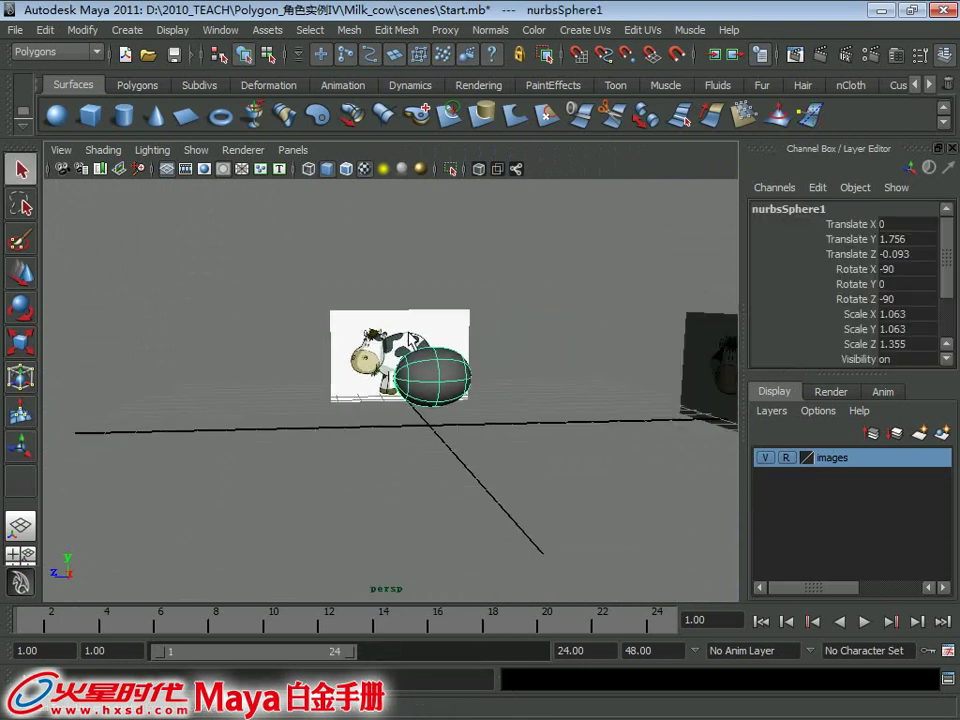
key("space")
key("space")
- Create a second NURBS sphere and view it in the four-view layout
scroll(480, 445, "up", 1)
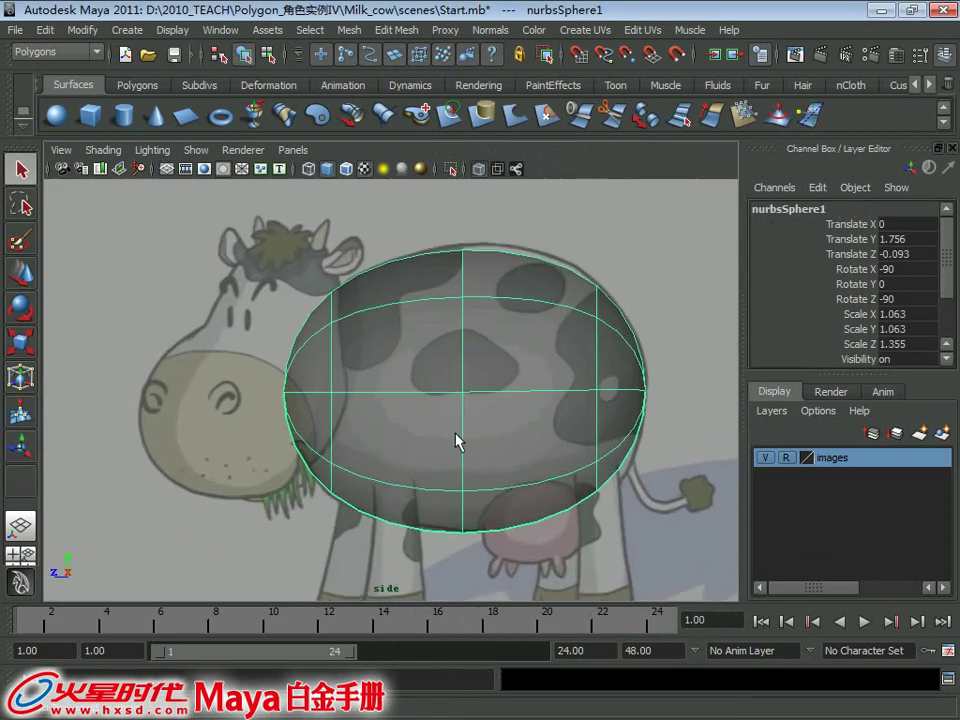
middle_click_drag(456, 439, 487, 447, "alt")
left_click(55, 115)
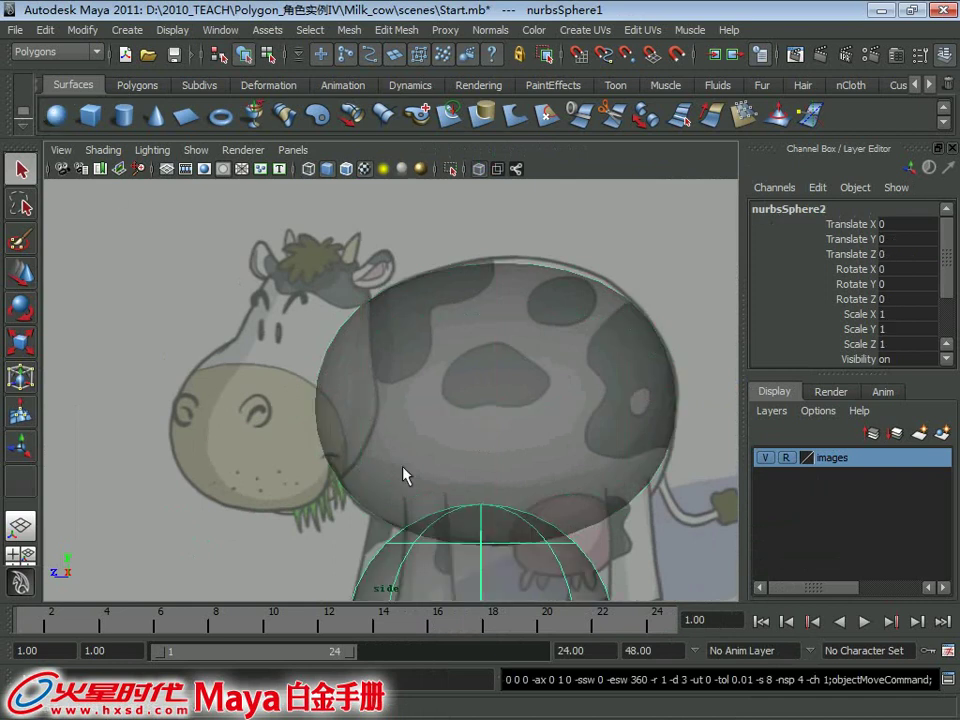
scroll(403, 476, "down", 3)
middle_click_drag(311, 407, 561, 403, "alt")
key("space")
key("space")
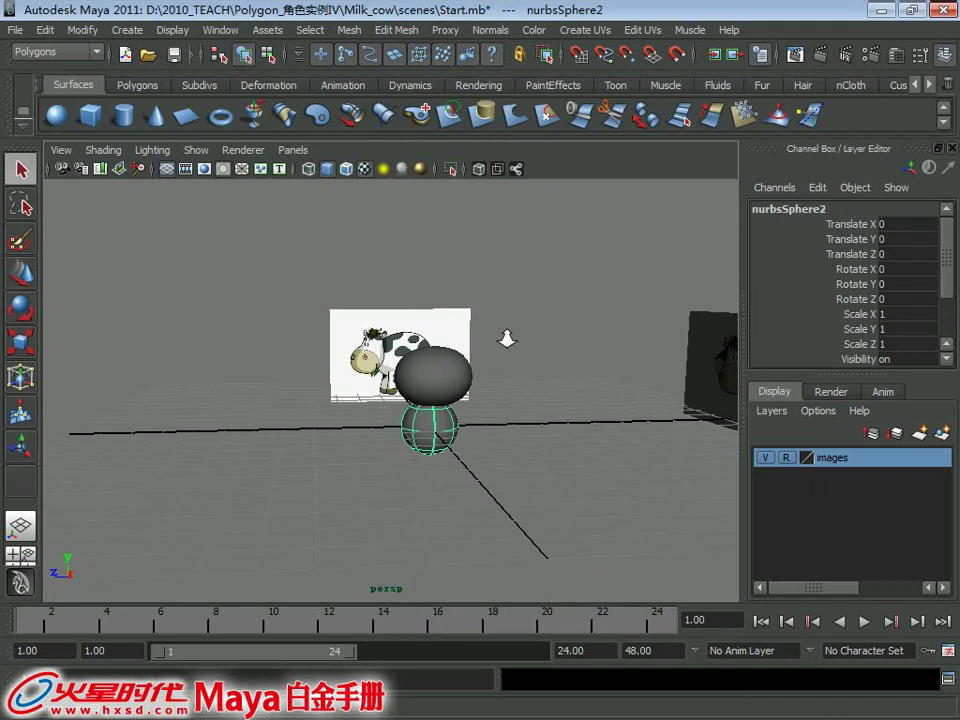
mouse_move(508, 336)
left_mouse_down("alt")
mouse_move(386, 482)
mouse_move(425, 493)
left_mouse_up("alt")
- Rotate the new sphere, entering a Y rotation value and tilting it toward the head angle
key("e")
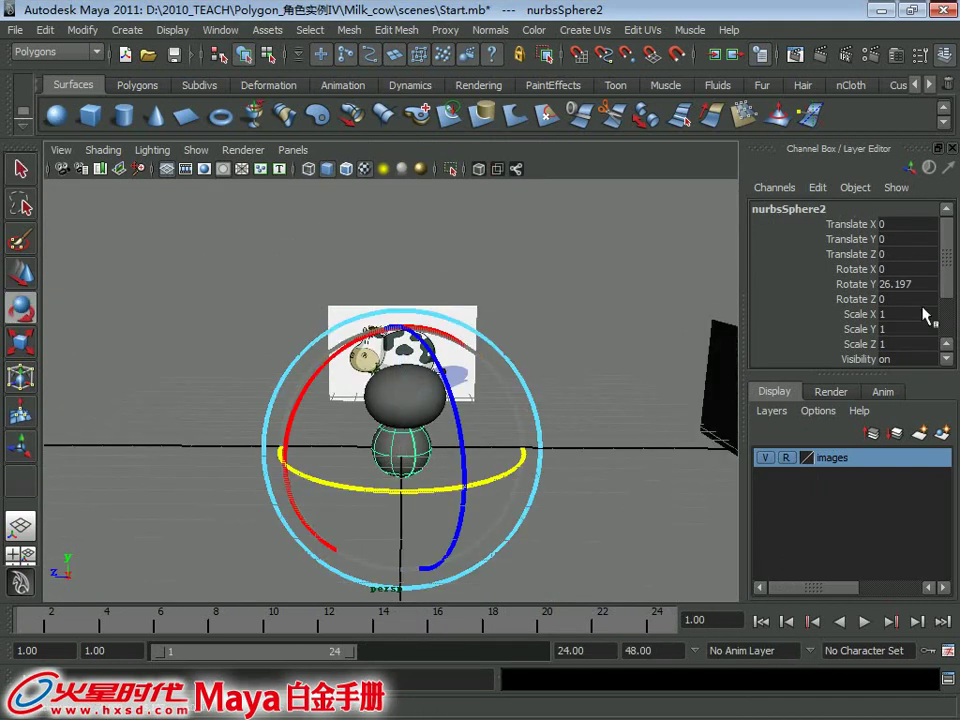
type("0")
key("Return")
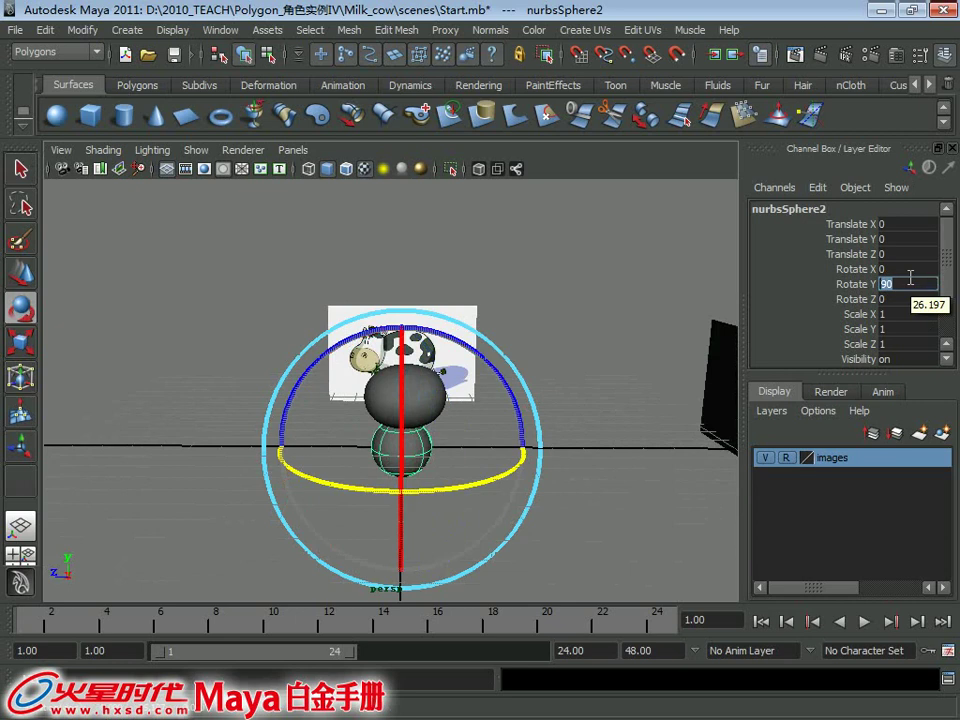
mouse_move(466, 346)
left_mouse_down()
mouse_move(557, 476)
mouse_move(533, 503)
left_mouse_up()
key("space")
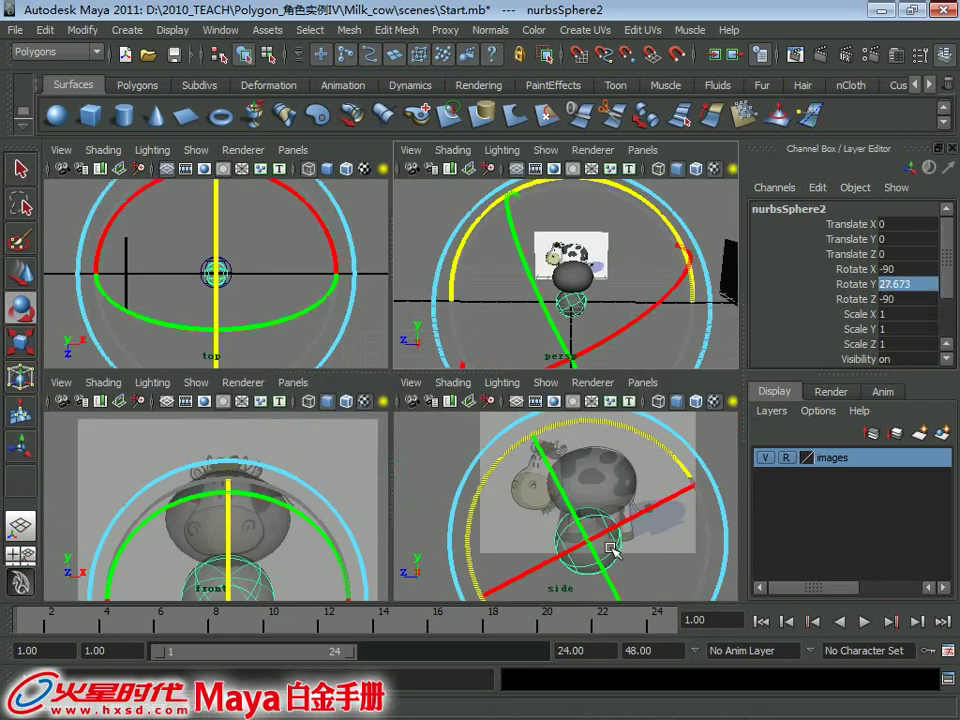
- Move the new sphere onto the cow's head in the side view and scale it to 0.603
key("space")
key("w")
mouse_move(446, 476)
left_mouse_down()
mouse_move(343, 312)
mouse_move(340, 322)
left_mouse_up()
mouse_move(340, 322)
right_mouse_down("alt")
mouse_move(392, 358)
mouse_move(456, 440)
right_mouse_up("alt")
key("r")
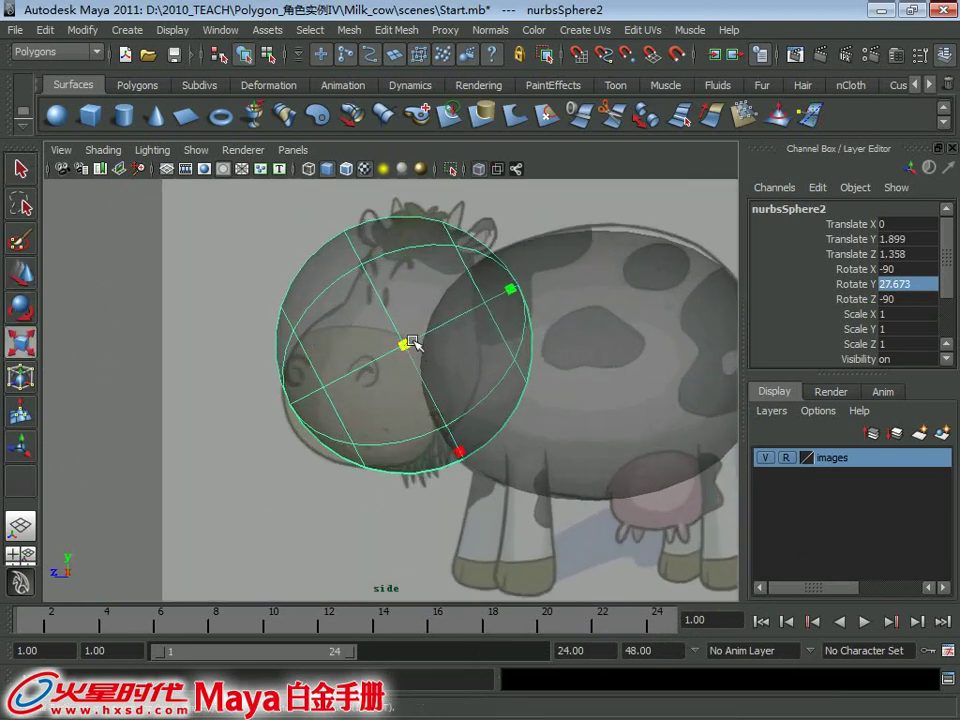
left_click_drag(410, 343, 306, 343)
- Fine-tune the head sphere's rotation (53.036 on Y) and position over the head
key("e")
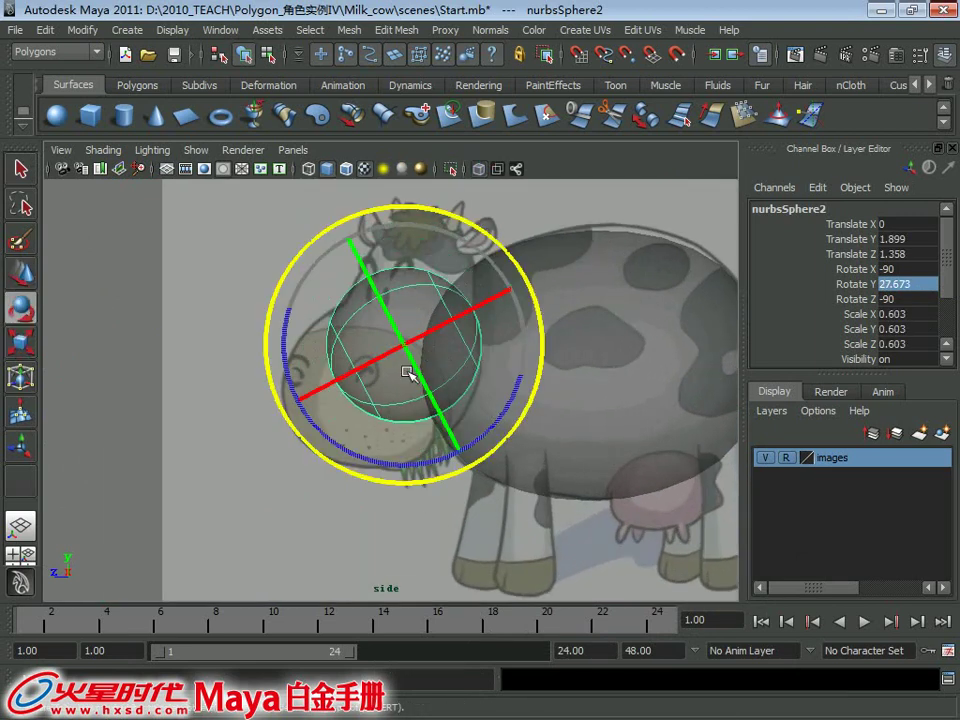
left_click_drag(512, 405, 536, 368)
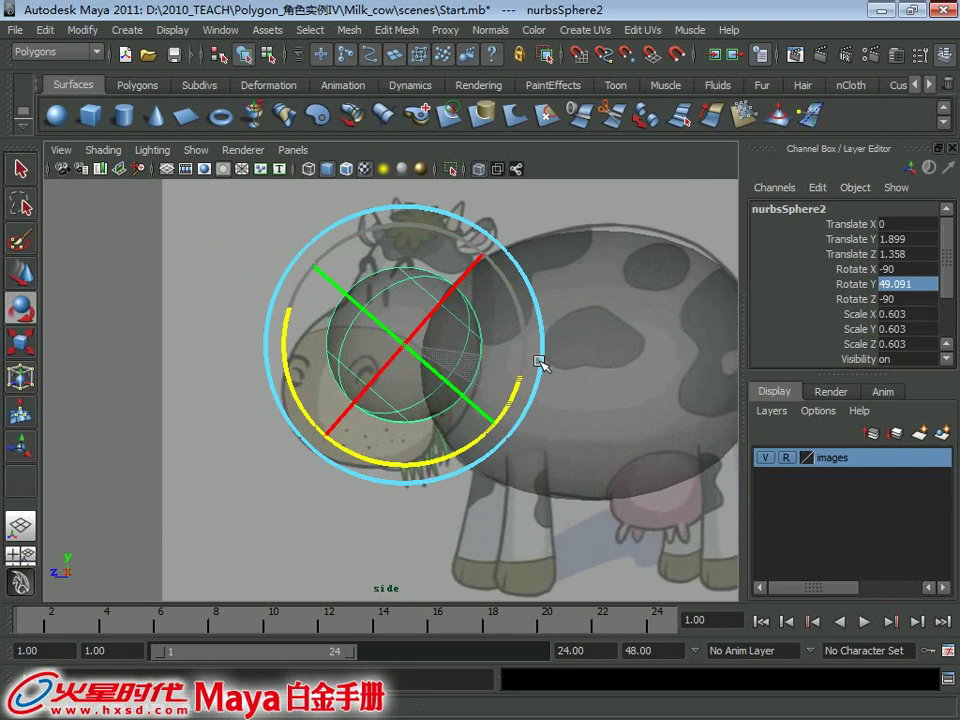
key("w")
mouse_move(408, 342)
left_mouse_down()
mouse_move(414, 313)
mouse_move(429, 328)
mouse_move(411, 343)
mouse_move(419, 342)
left_mouse_up()
key("e")
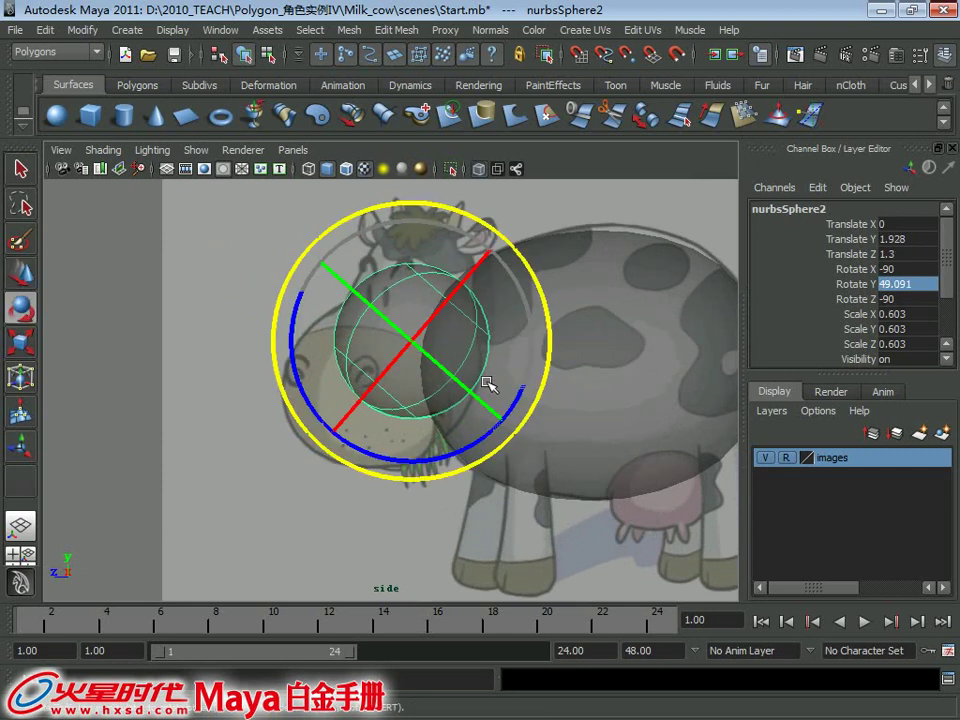
left_click_drag(520, 400, 525, 388)
key("w")
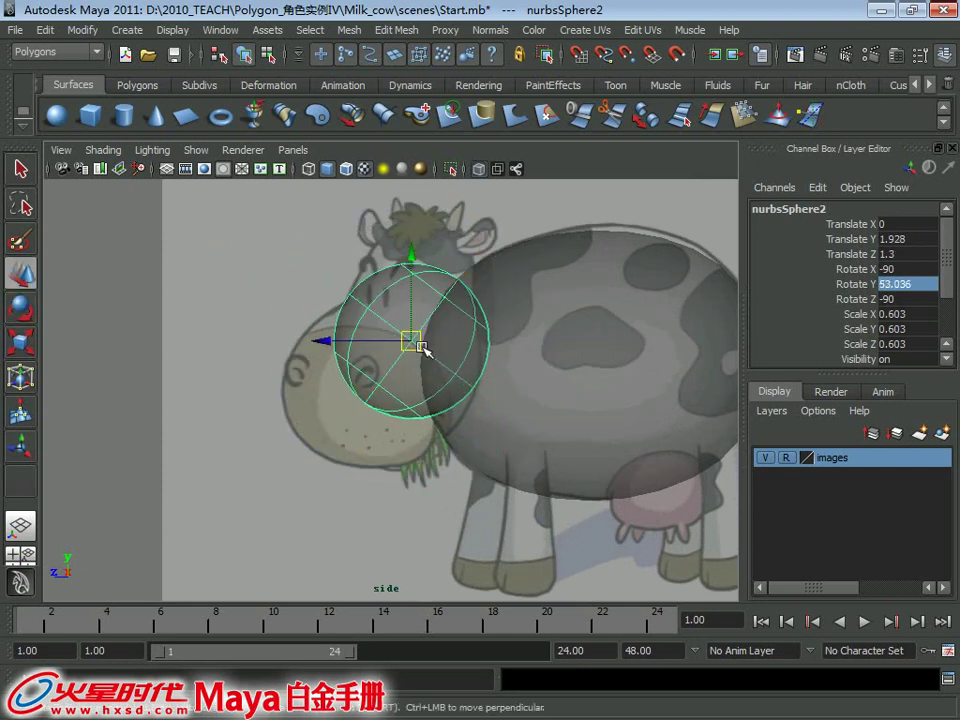
left_click_drag(422, 343, 419, 343)
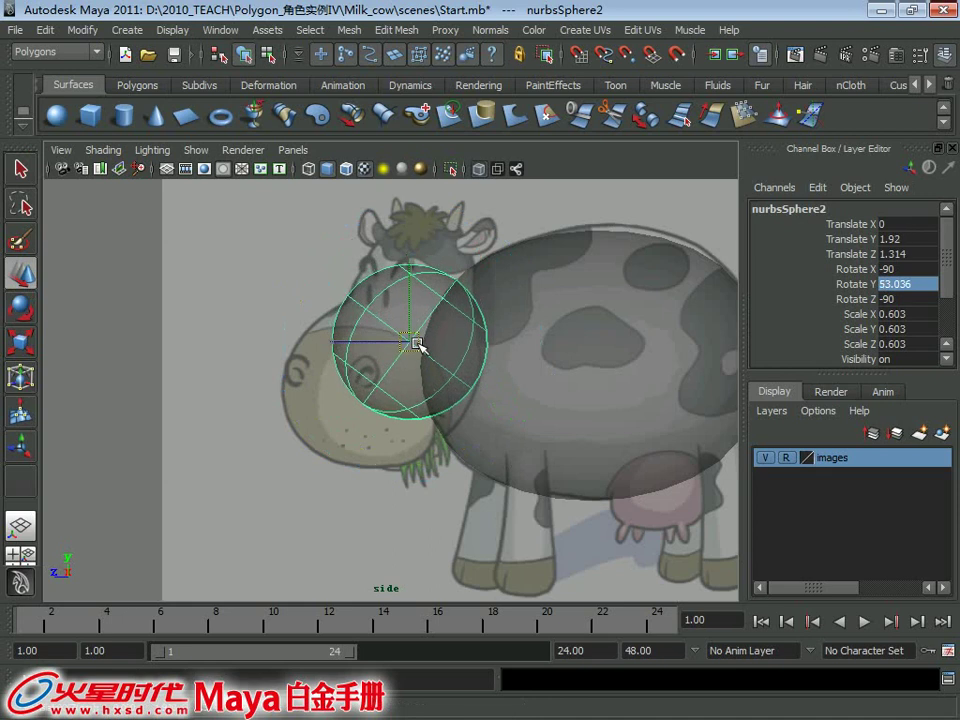
key("q")
scroll(375, 350, "up", 1)
- Select the head sphere's lower front CVs and pull them into a snout shape
right_click(389, 350)
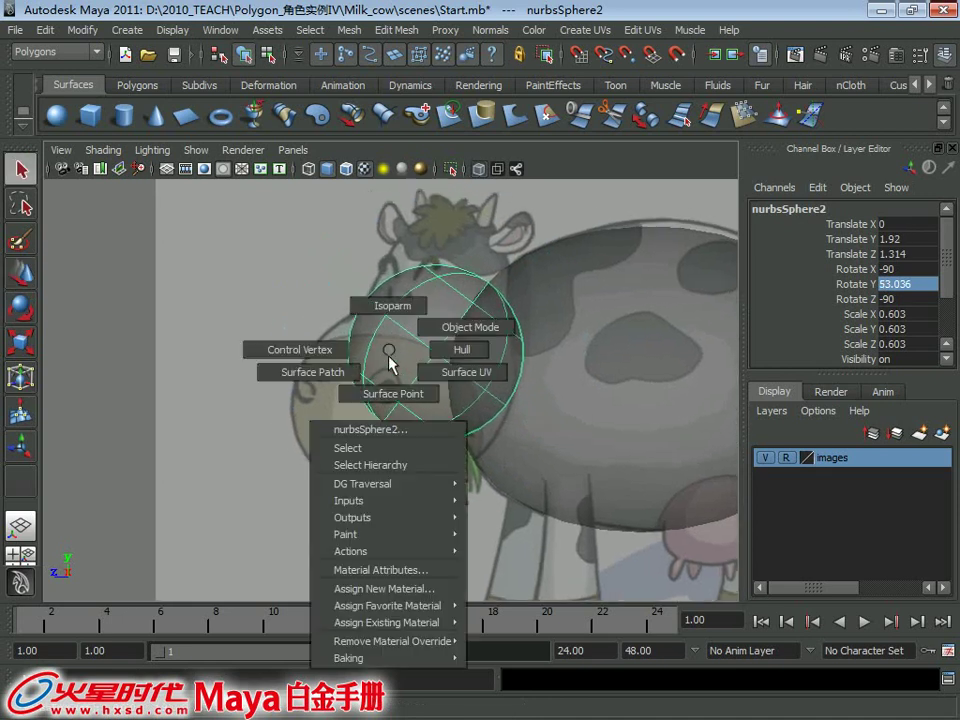
left_click(335, 350)
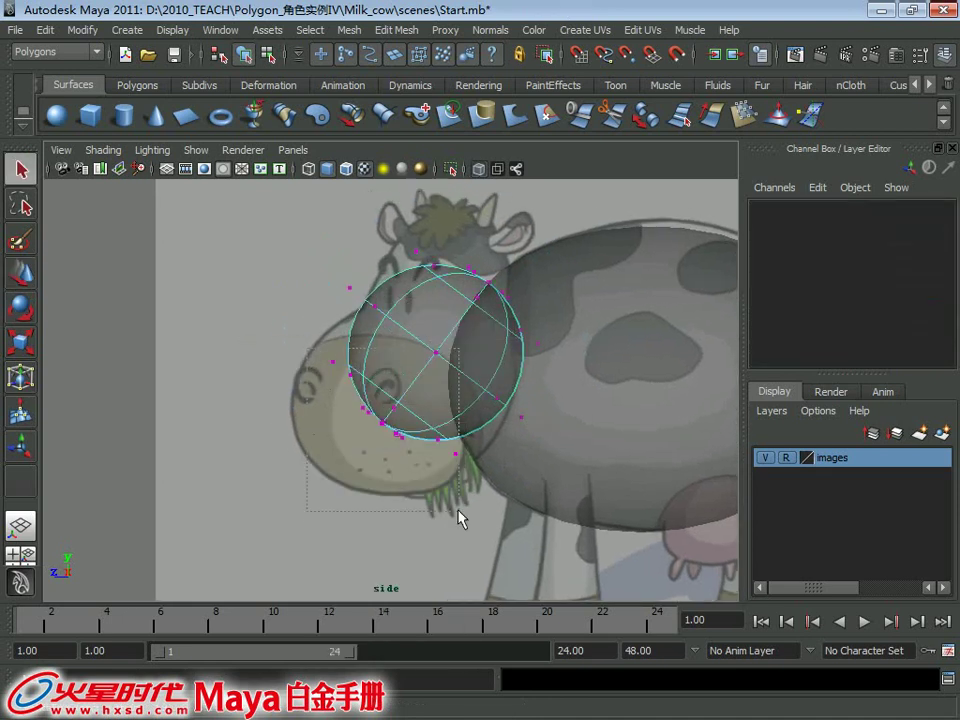
left_click_drag(488, 534, 482, 491)
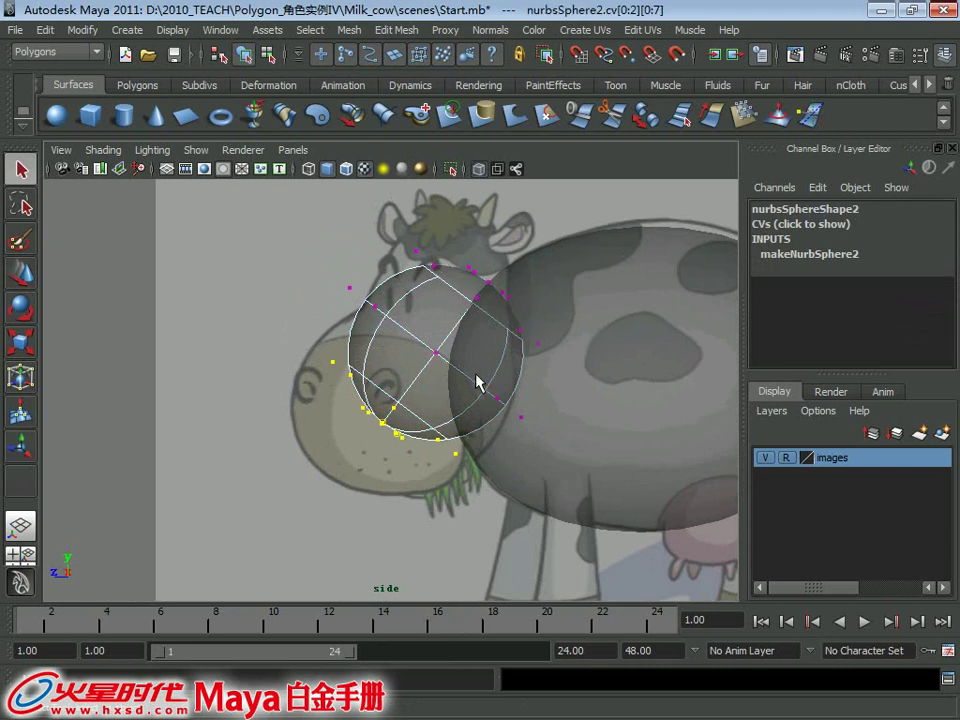
key("w")
left_click_drag(378, 410, 337, 455)
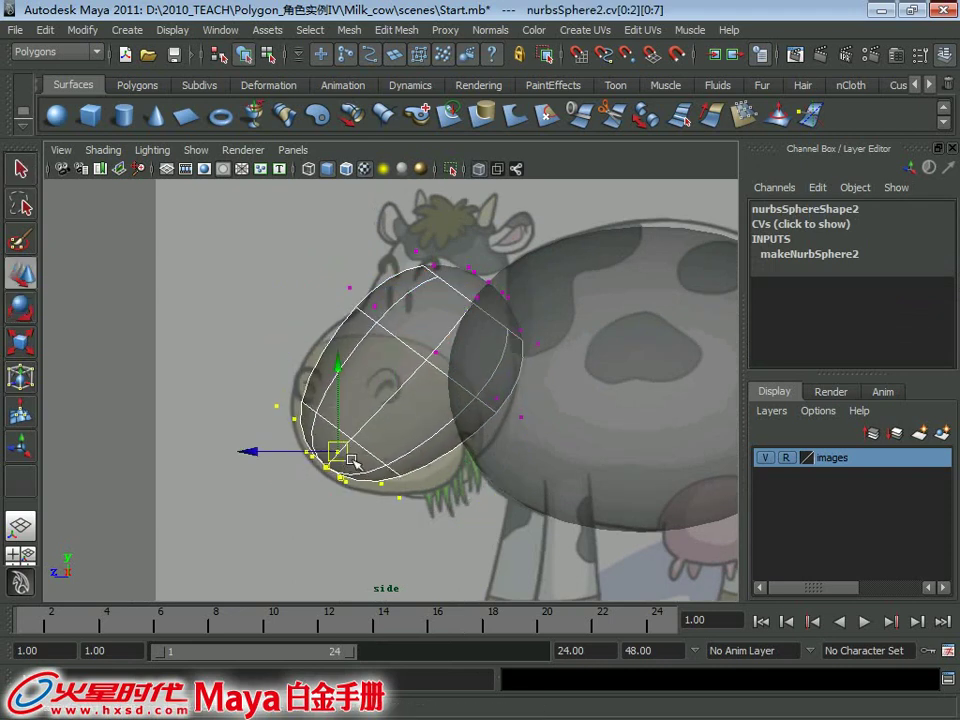
mouse_move(337, 455)
left_mouse_down()
mouse_move(383, 472)
mouse_move(399, 419)
mouse_move(456, 428)
left_mouse_up()
key("e")
key("w")
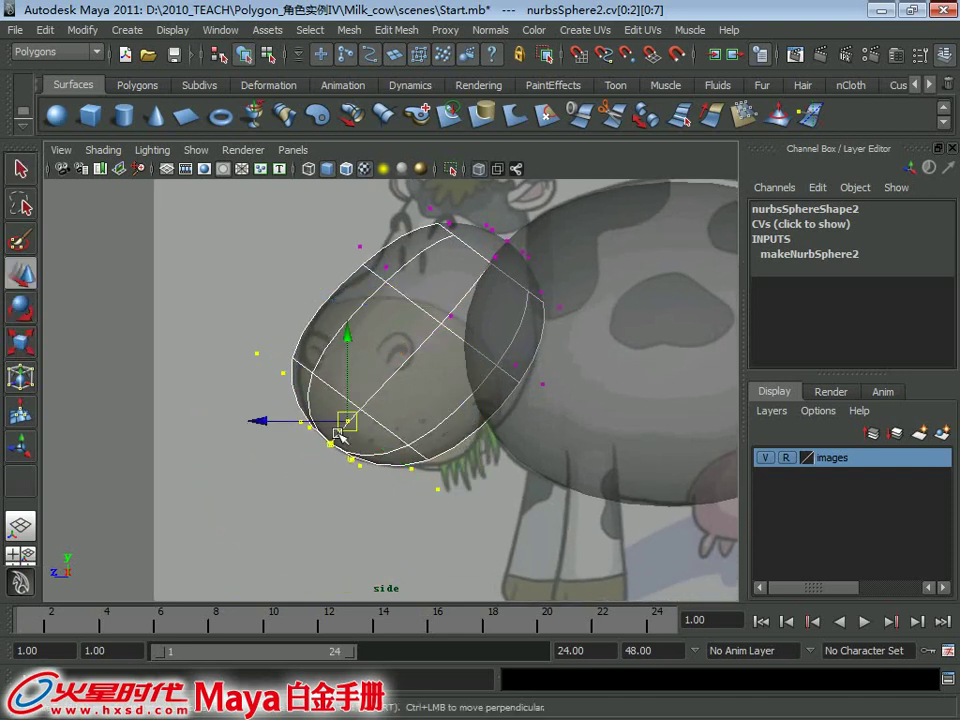
mouse_move(350, 420)
left_mouse_down()
mouse_move(432, 397)
mouse_move(352, 425)
left_mouse_up()
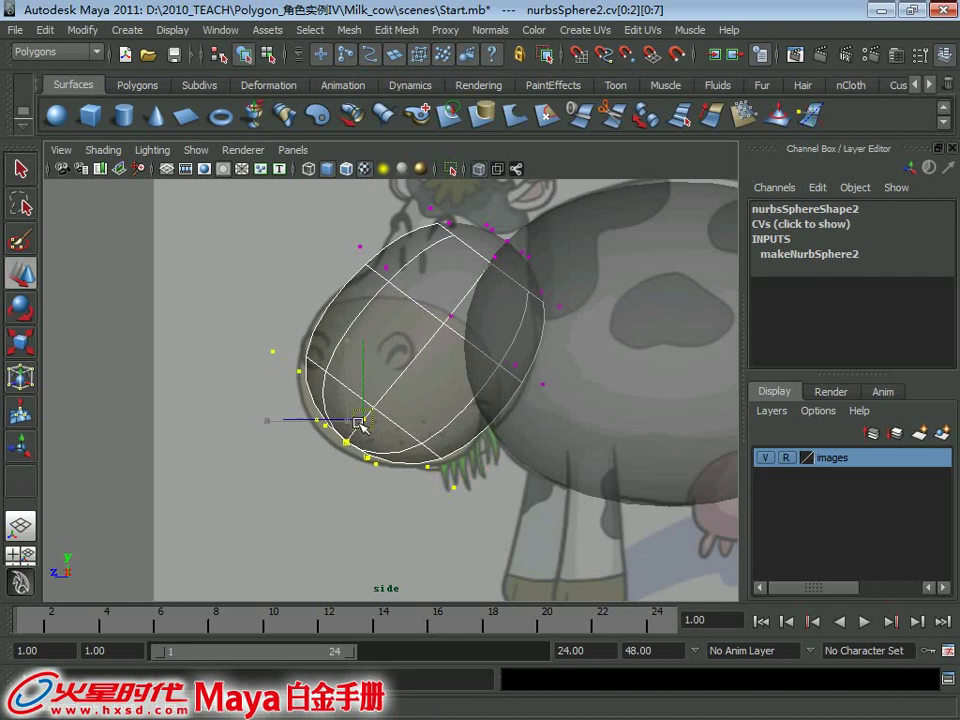
- In the maximized front view, scale the selected CVs inward along X to fit the muzzle
key("space")
key("space")
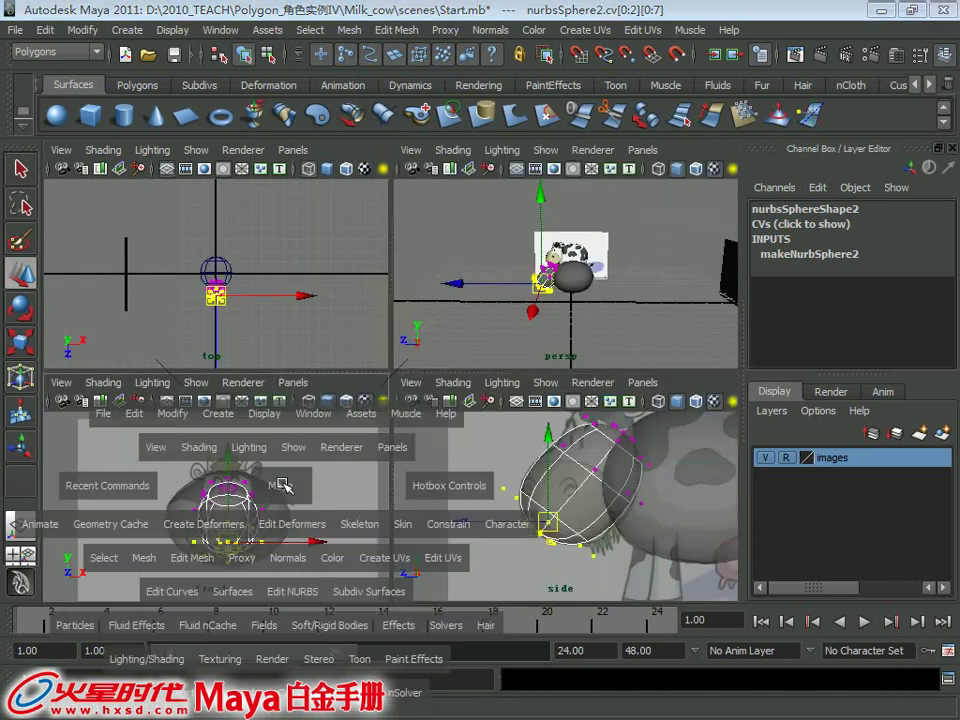
mouse_move(343, 432)
left_mouse_down("alt")
mouse_move(496, 402)
mouse_move(600, 414)
mouse_move(577, 416)
left_mouse_up("alt")
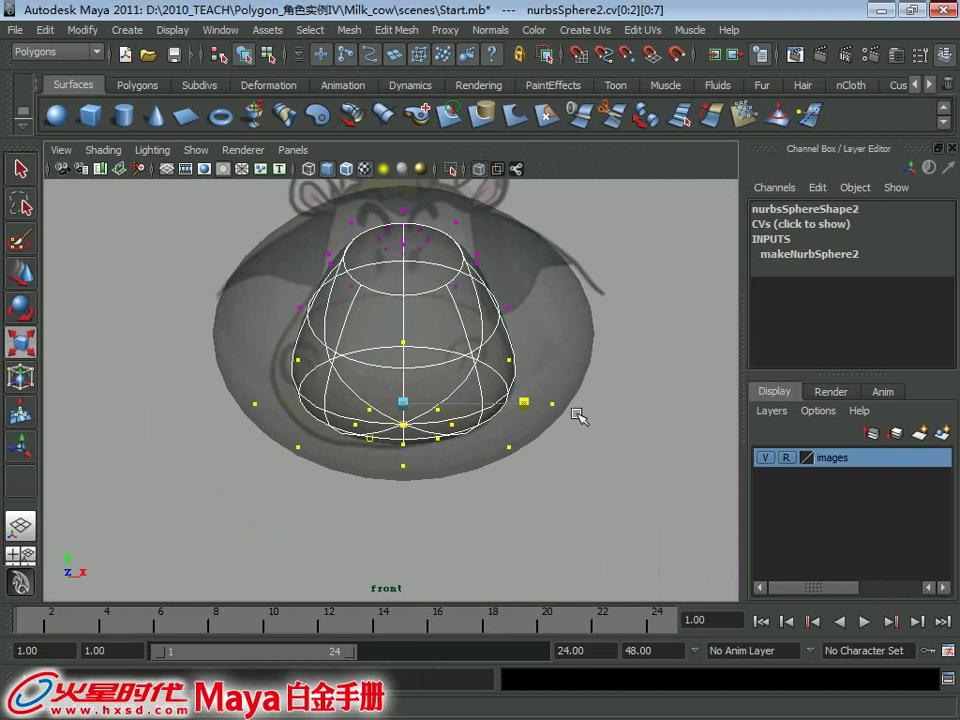
key("e")
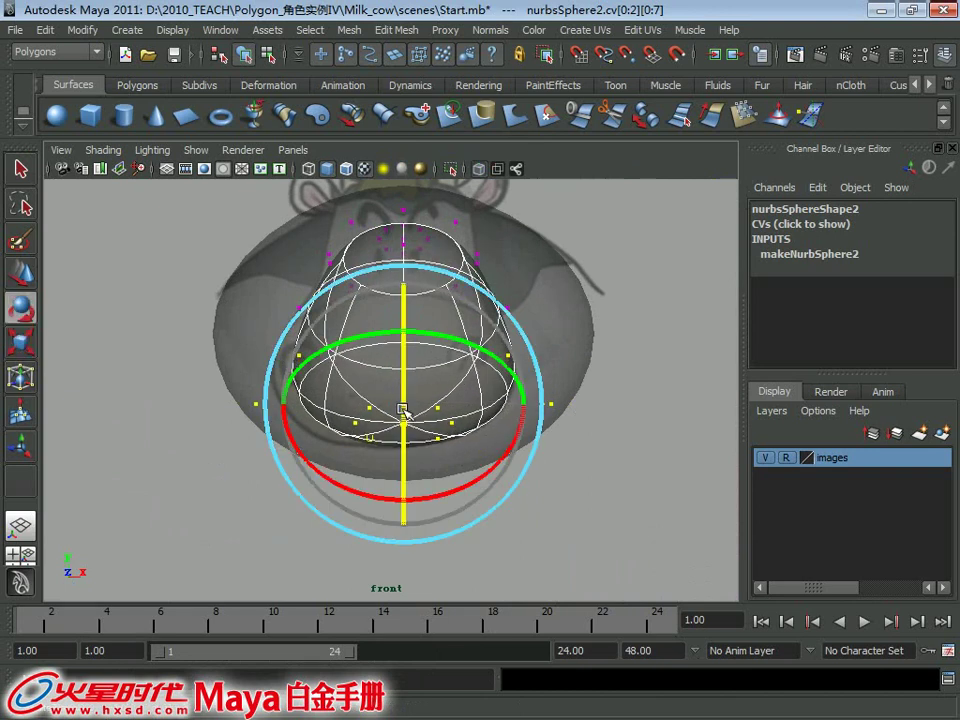
key("r")
left_click_drag(527, 404, 522, 404)
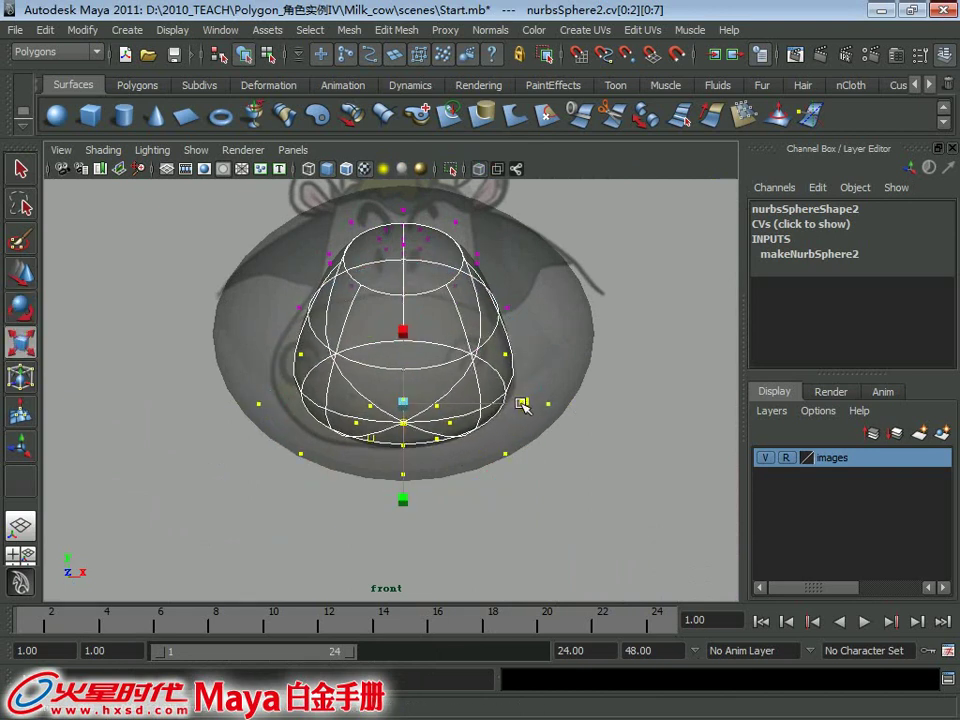
scroll(435, 364, "down", 3)
- Unlock the images layer and nudge the front reference plane slightly right along X
key("q")
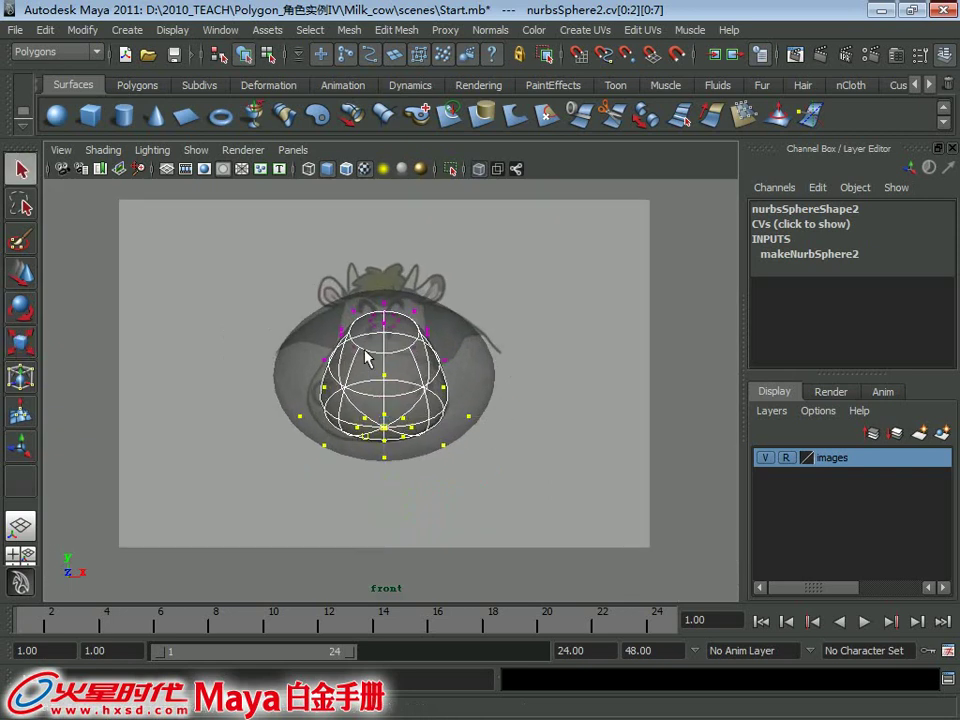
right_click_drag(367, 357, 439, 326)
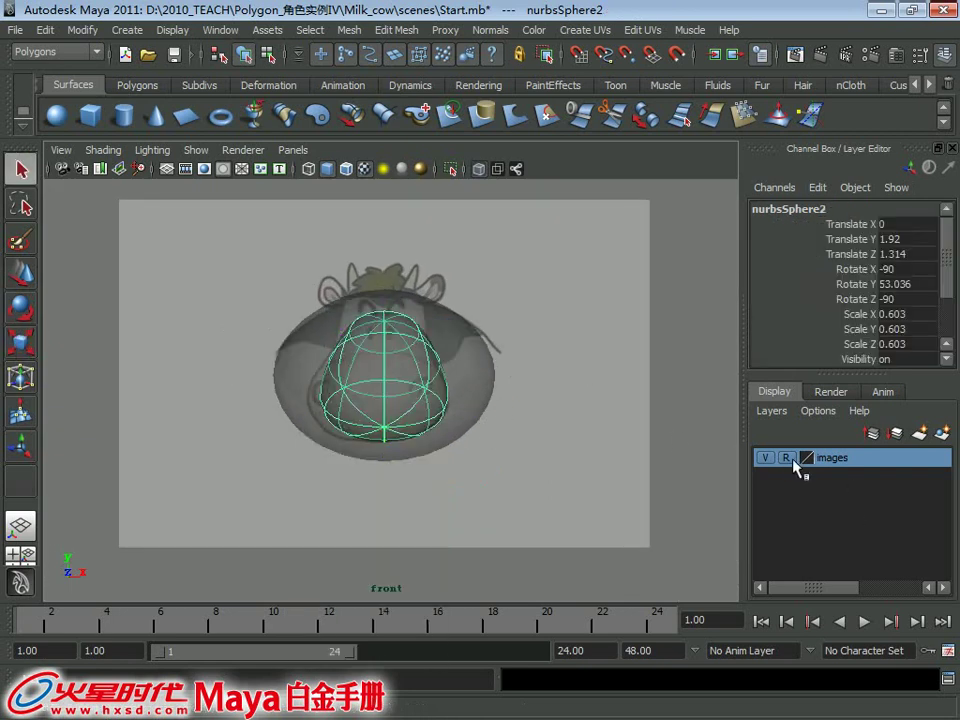
scroll(500, 245, "down", 2)
left_click(531, 379)
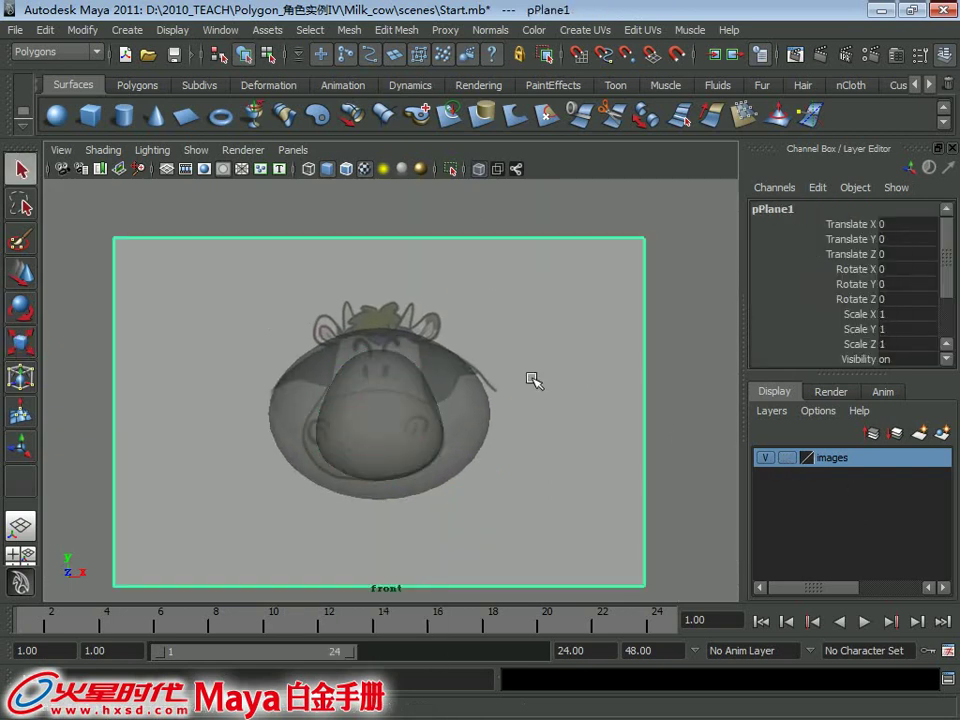
key("w")
scroll(514, 358, "up", 3)
scroll(514, 358, "up", 1)
left_click(165, 171)
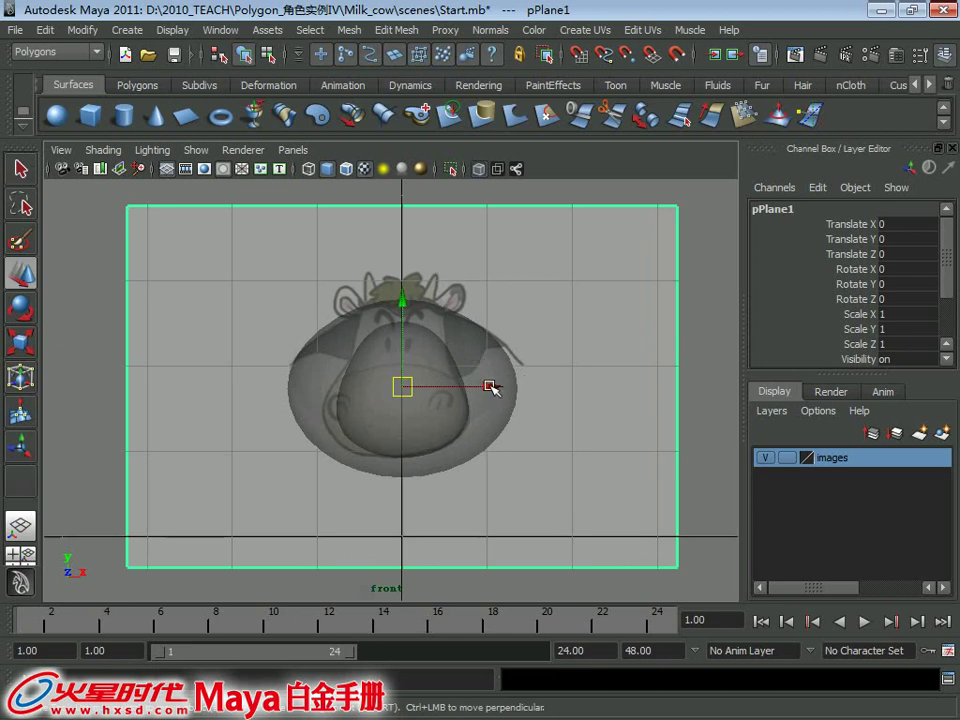
left_click_drag(492, 387, 497, 388)
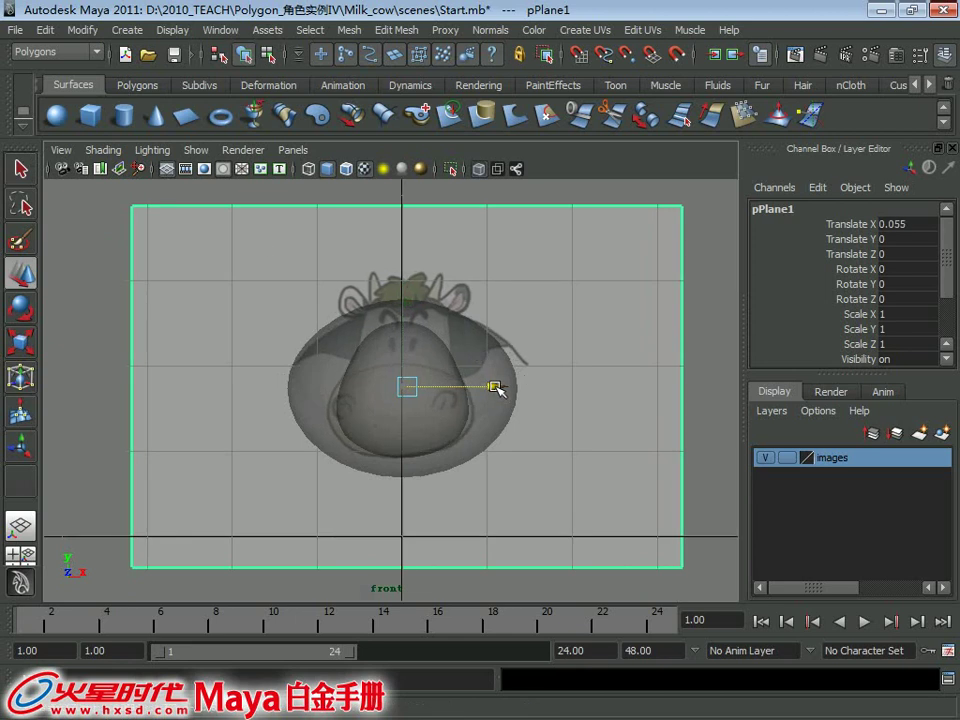
- Freeze the plane's transformations and set the images layer back to Reference
left_click(94, 35)
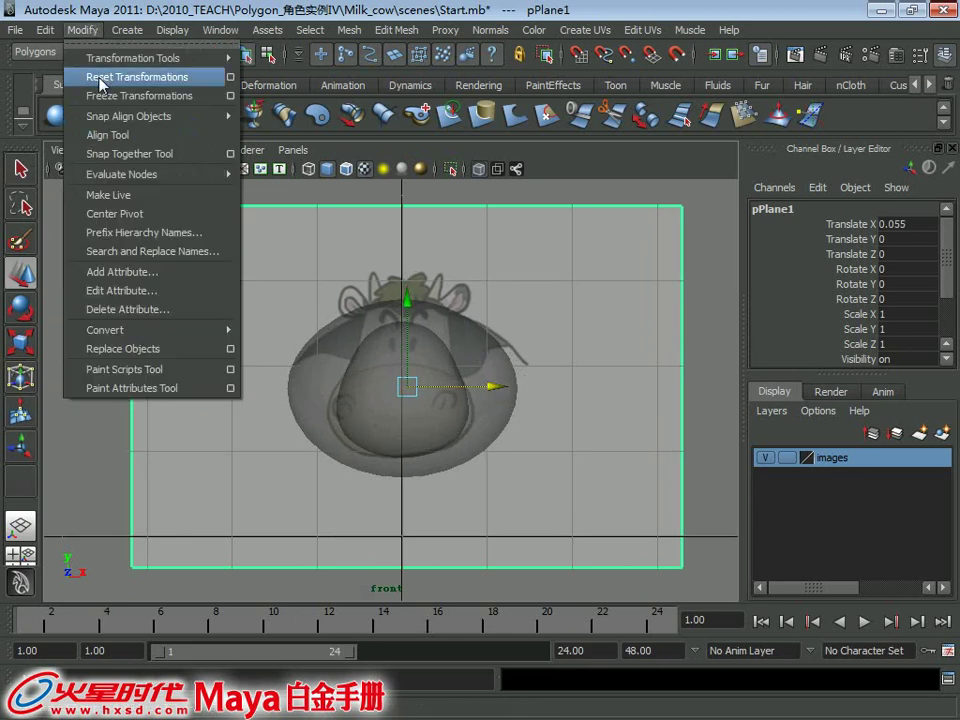
left_click(118, 96)
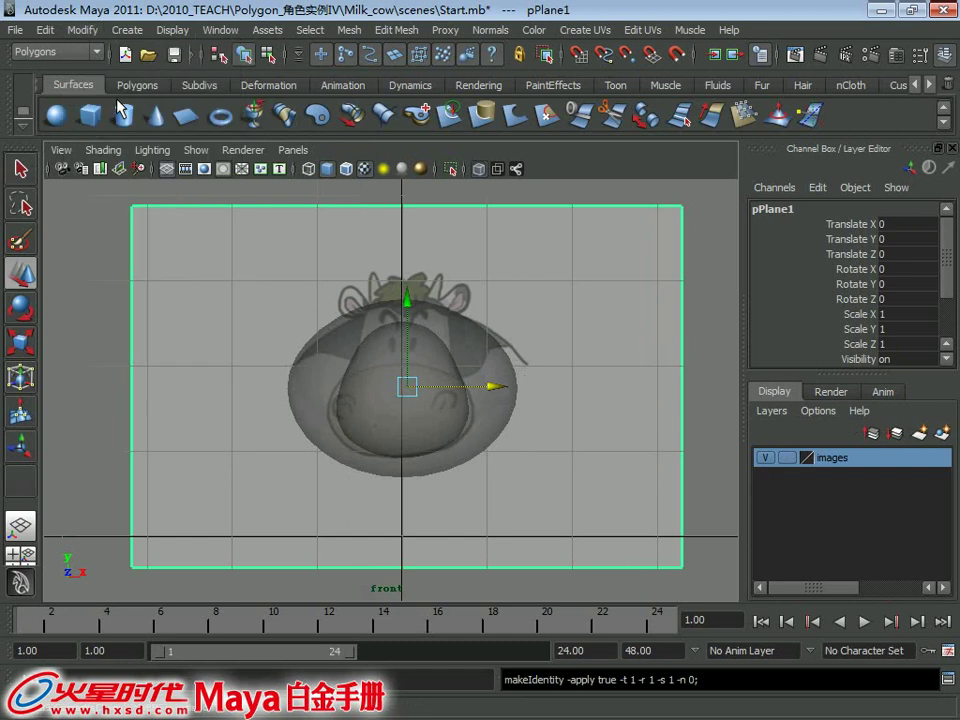
left_click(787, 457)
left_click(787, 457)
- Select the head sphere and bring up its component marking menu
scroll(482, 452, "up", 3)
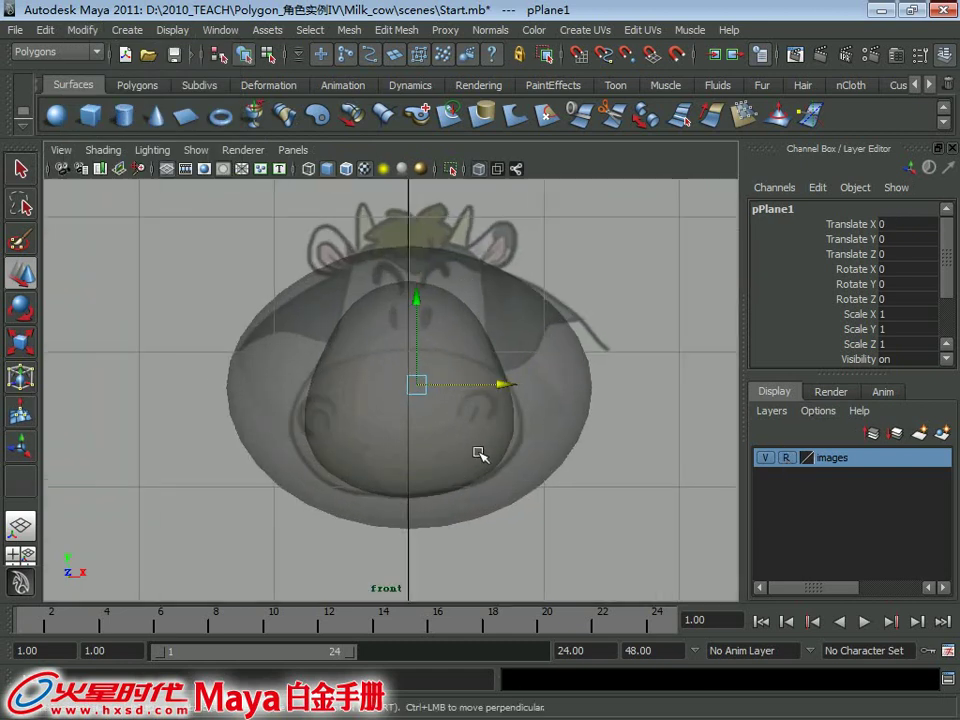
left_click(437, 444)
right_click_drag(376, 349, 380, 393)
- Select the muzzle's lower CVs in the side view and scale them wider along X in the front view
right_click_drag(328, 358, 322, 350)
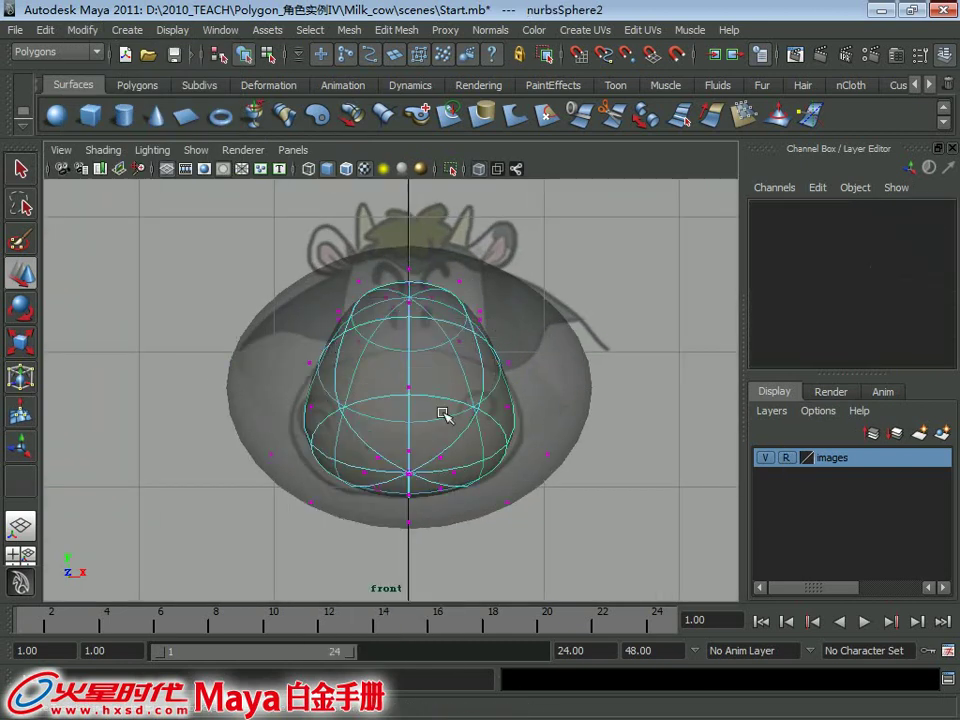
right_click_drag(472, 440, 396, 350)
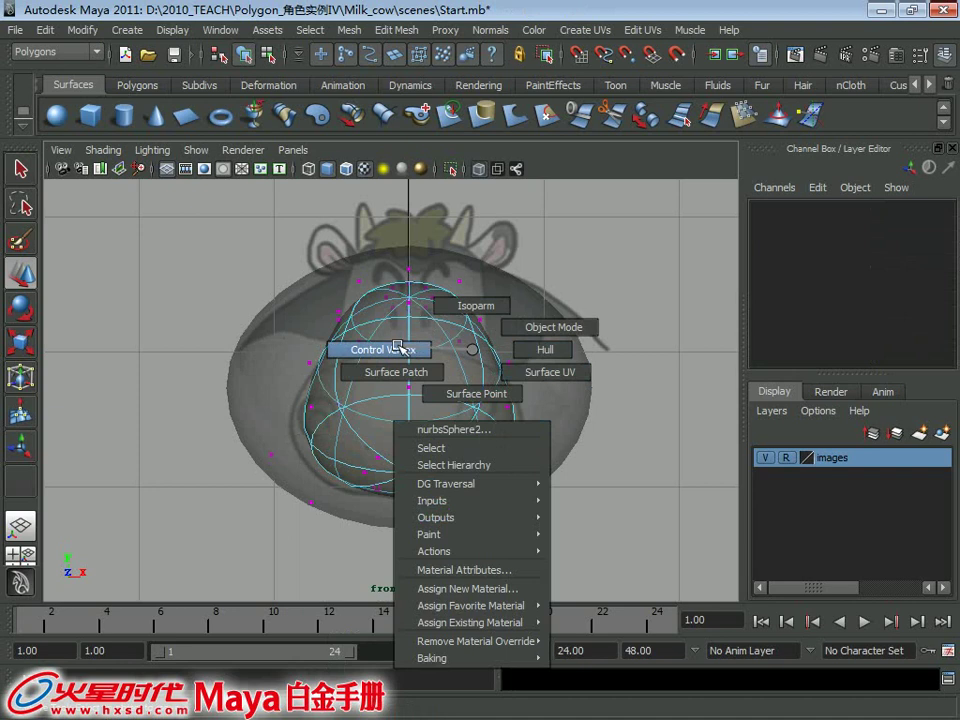
key("space")
key("space")
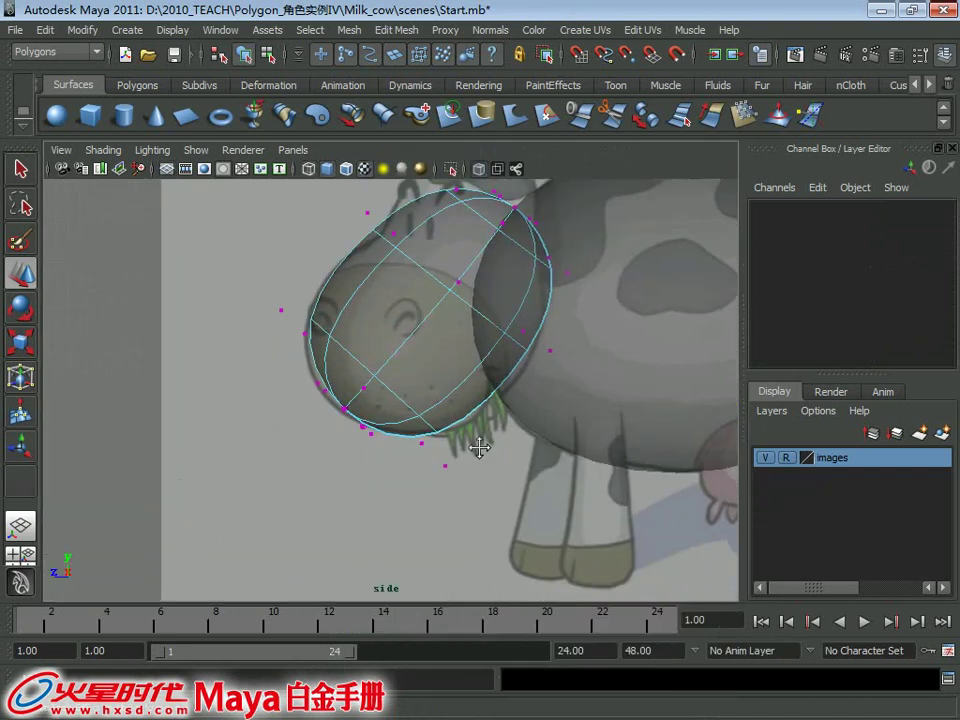
left_click_drag(438, 567, 436, 494)
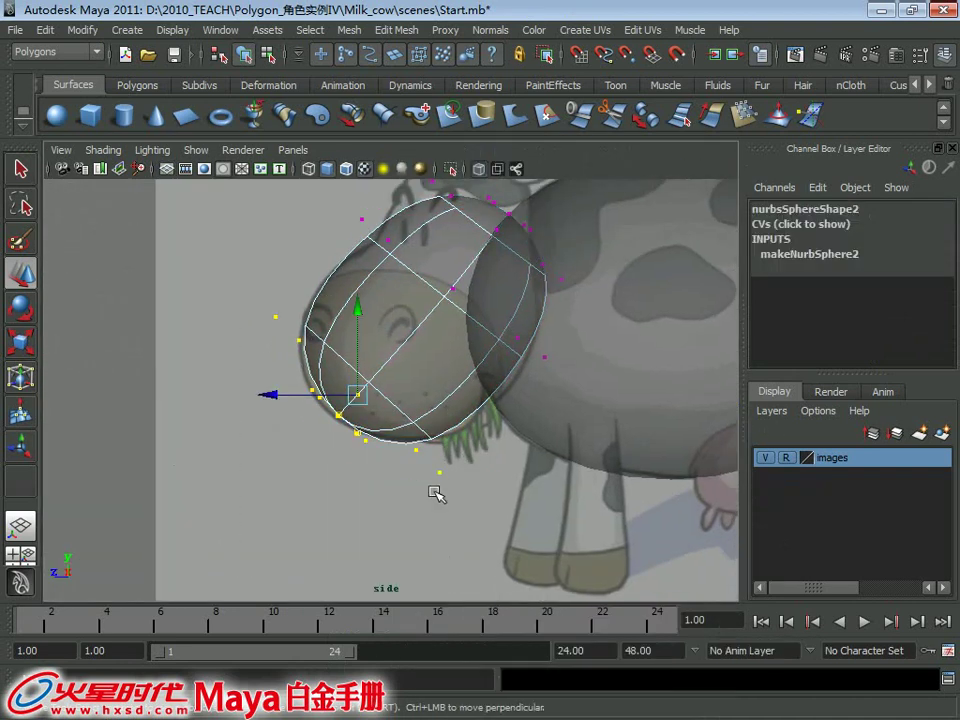
key("space")
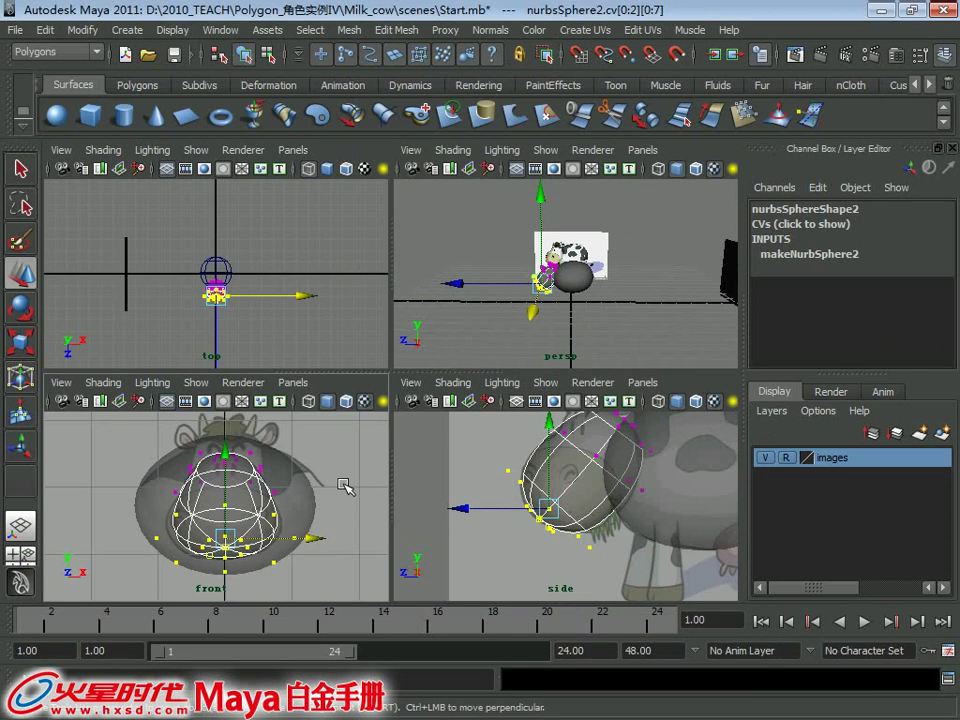
key("space")
key("r")
left_click_drag(529, 454, 540, 458)
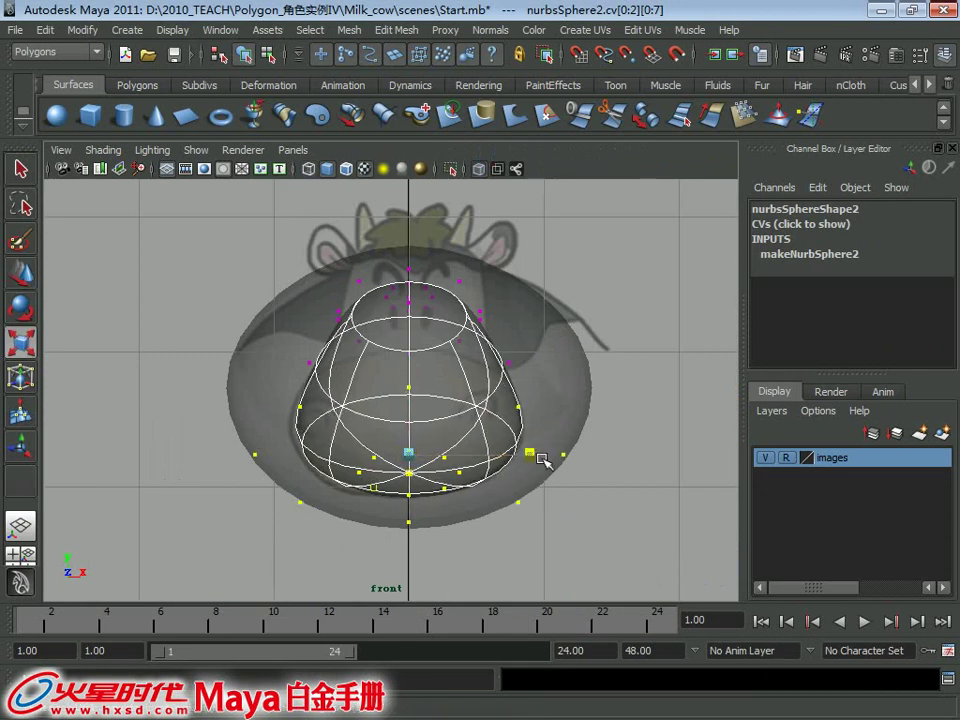
- Select a single top control point and return to the maximized side view
left_click(410, 332)
key("space")
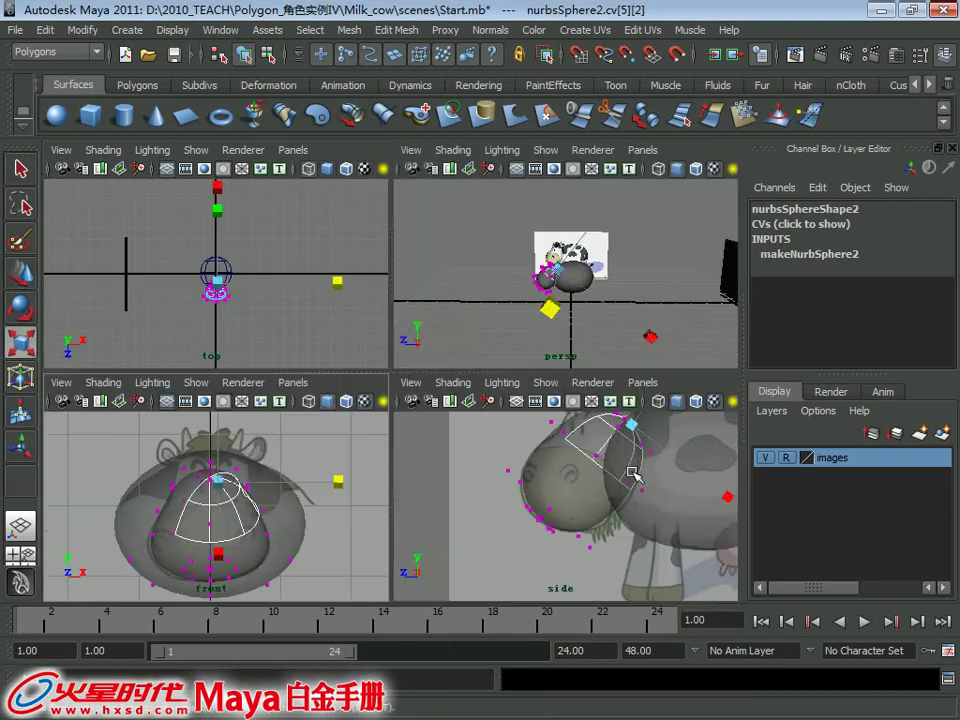
key("space")
scroll(457, 328, "up", 2)
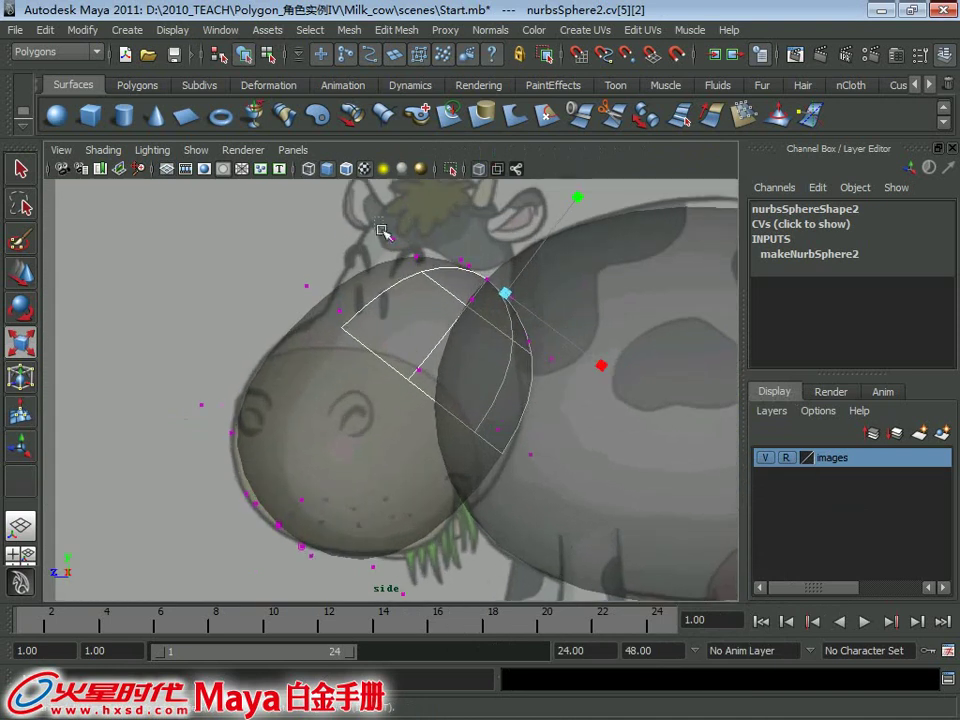
- Lower, rotate and raise the top row of head CVs to reshape the top of the head
left_click_drag(525, 327, 515, 337)
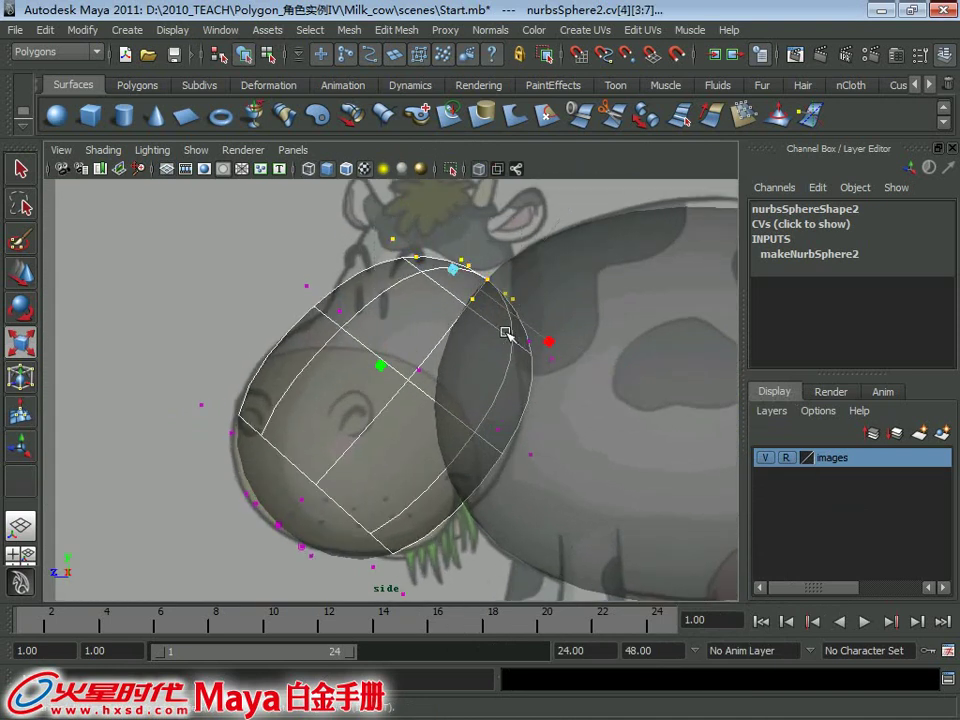
middle_click_drag(566, 333, 506, 358)
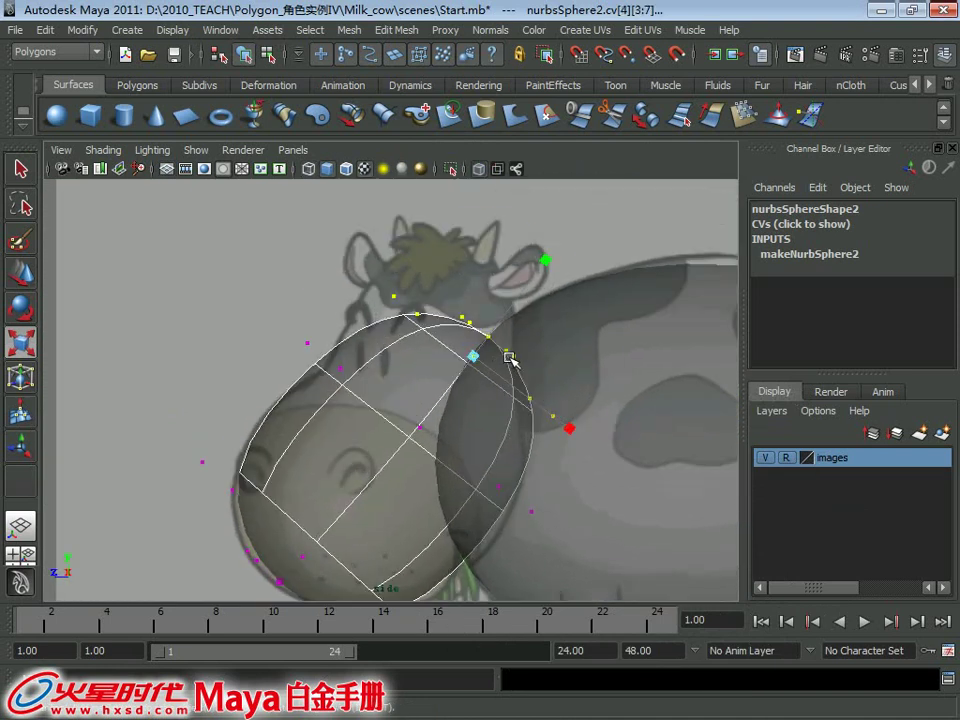
key("e")
left_click_drag(421, 250, 369, 311)
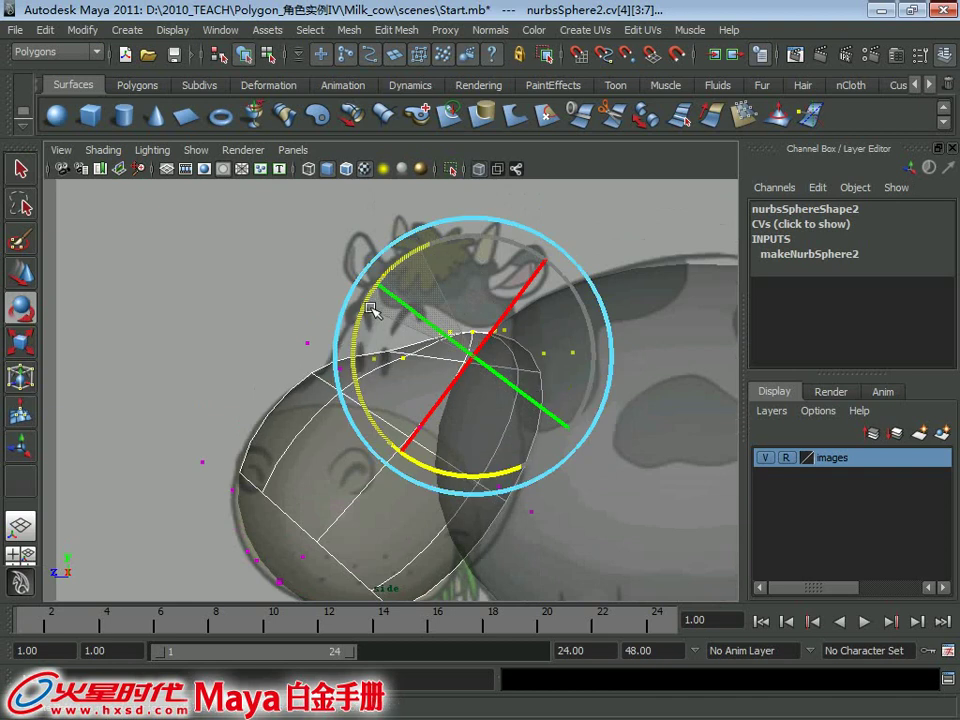
key("w")
left_click_drag(456, 340, 439, 272)
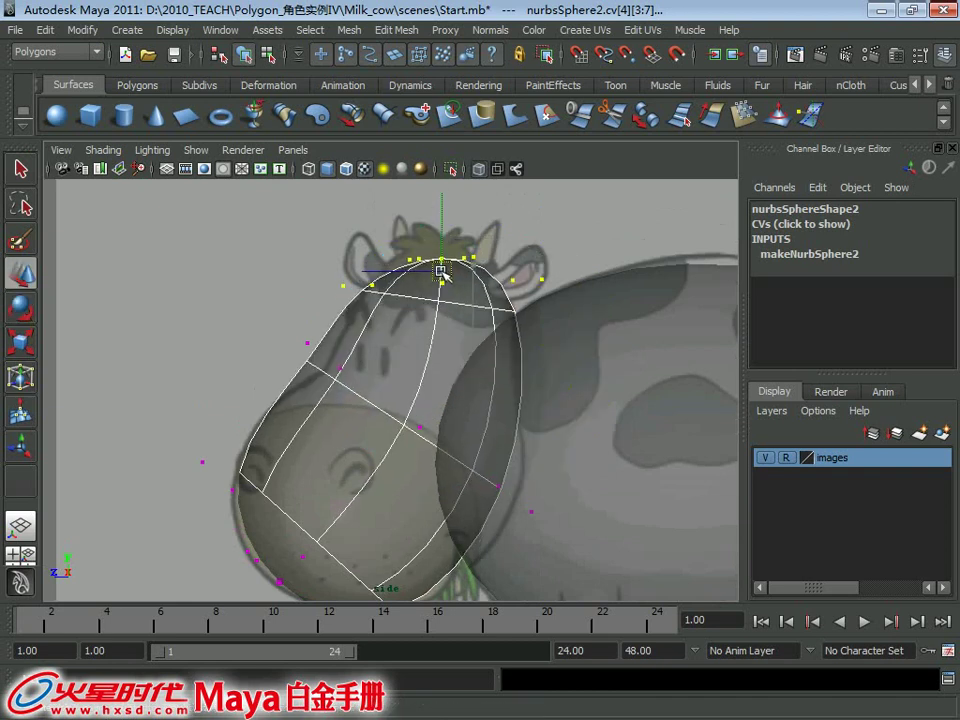
middle_click_drag(439, 272, 424, 205, "alt")
- Pull the nose and lower-left snout CVs outward to bulge the head's outline
left_click_drag(457, 395, 522, 458)
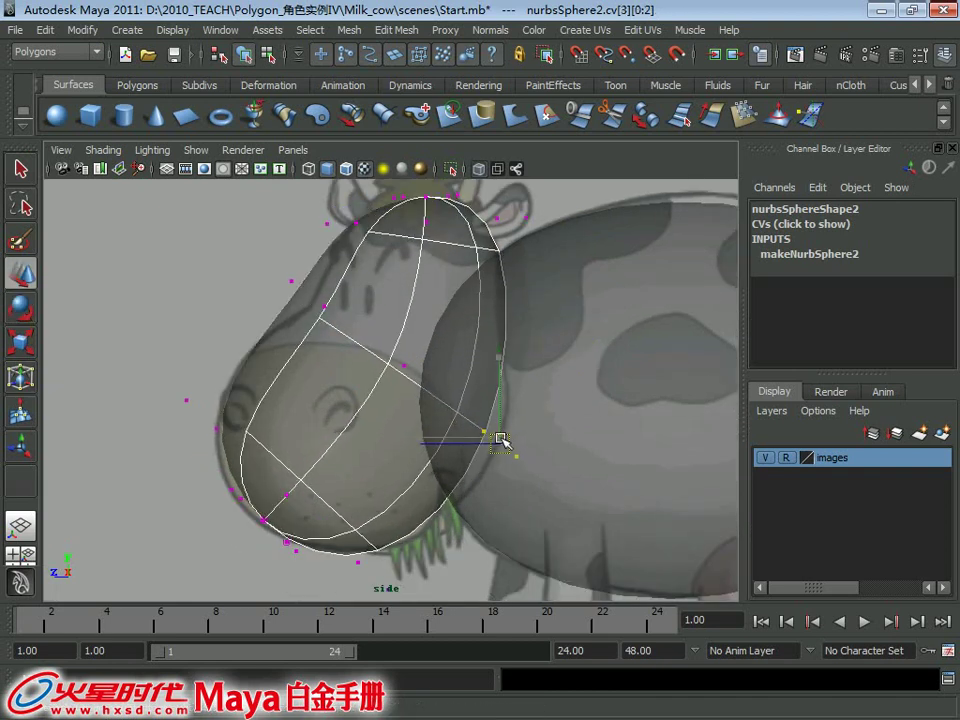
middle_click_drag(289, 291, 327, 306, "alt")
left_click_drag(327, 295, 338, 308)
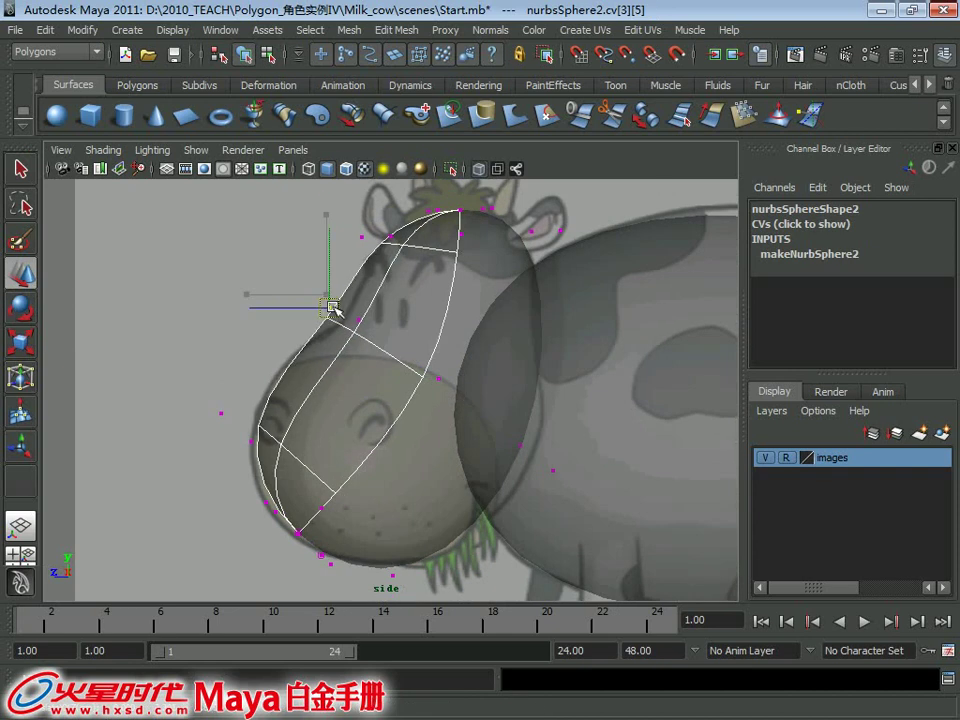
mouse_move(208, 373)
left_mouse_down()
mouse_move(257, 450)
mouse_move(225, 411)
left_mouse_up()
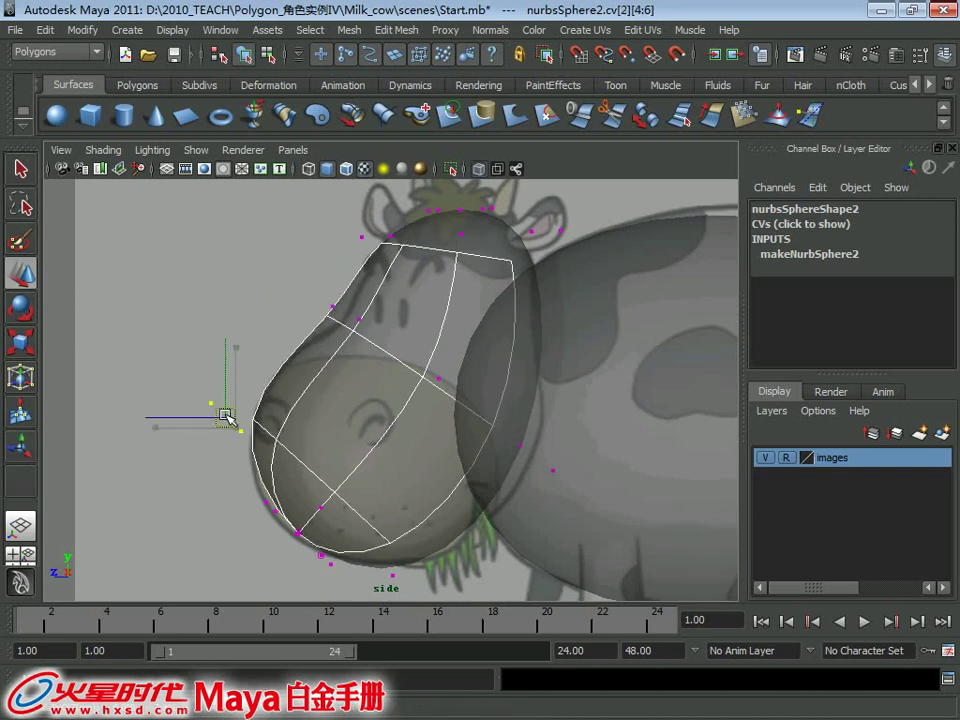
middle_click_drag(253, 443, 266, 352, "alt")
left_click_drag(257, 386, 367, 488)
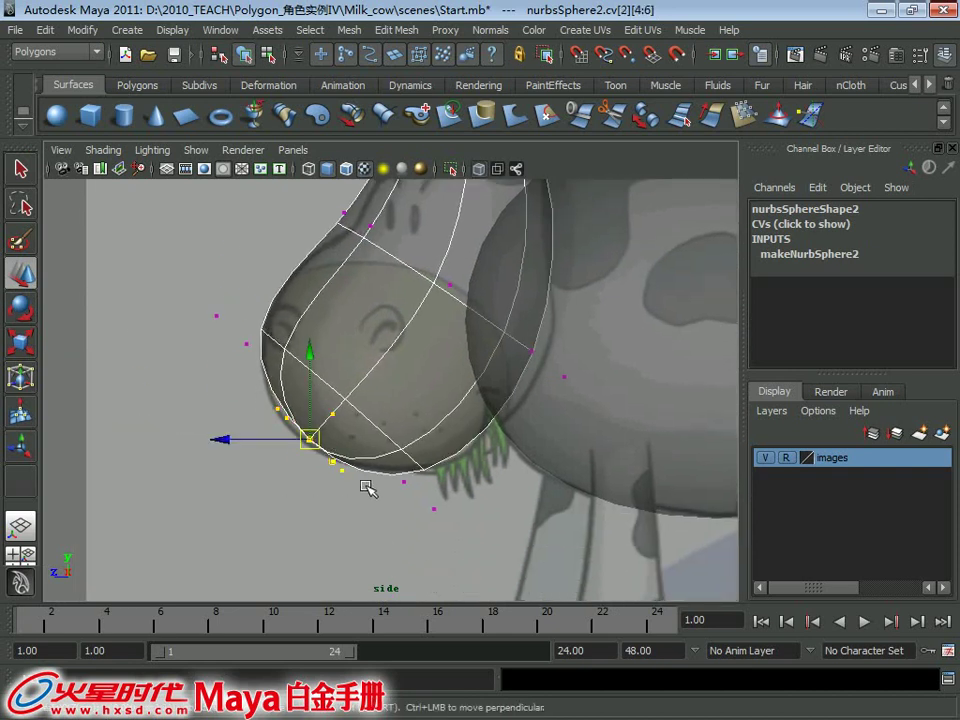
left_click_drag(310, 438, 303, 440)
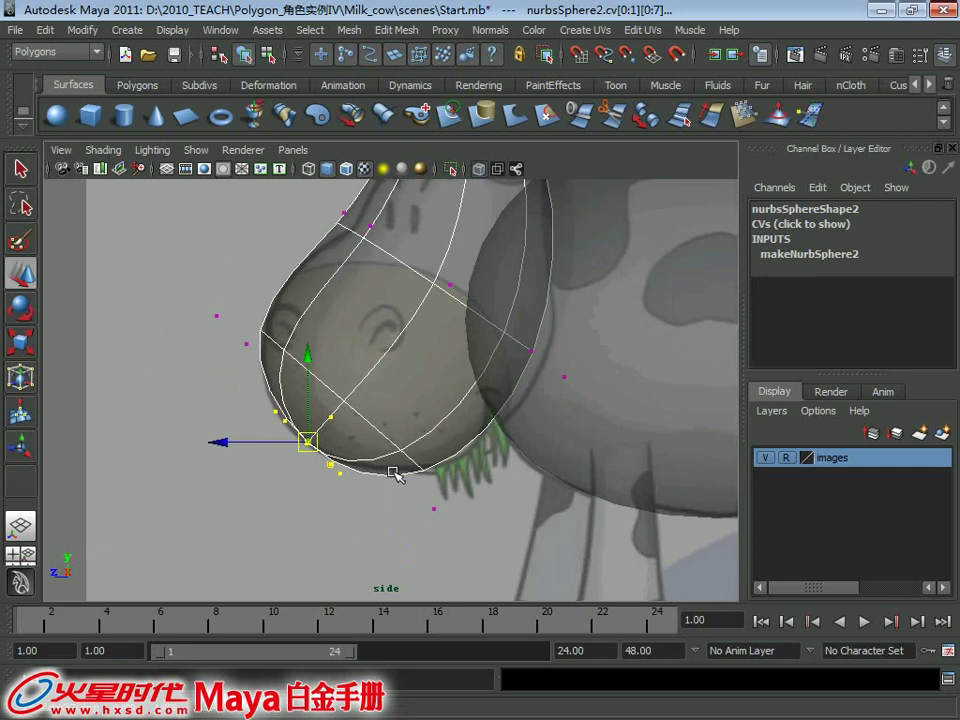
- Pull the upper front CVs to fit the snout outline, undoing one misplaced move
left_click_drag(393, 472, 439, 507)
scroll(430, 450, "down", 2)
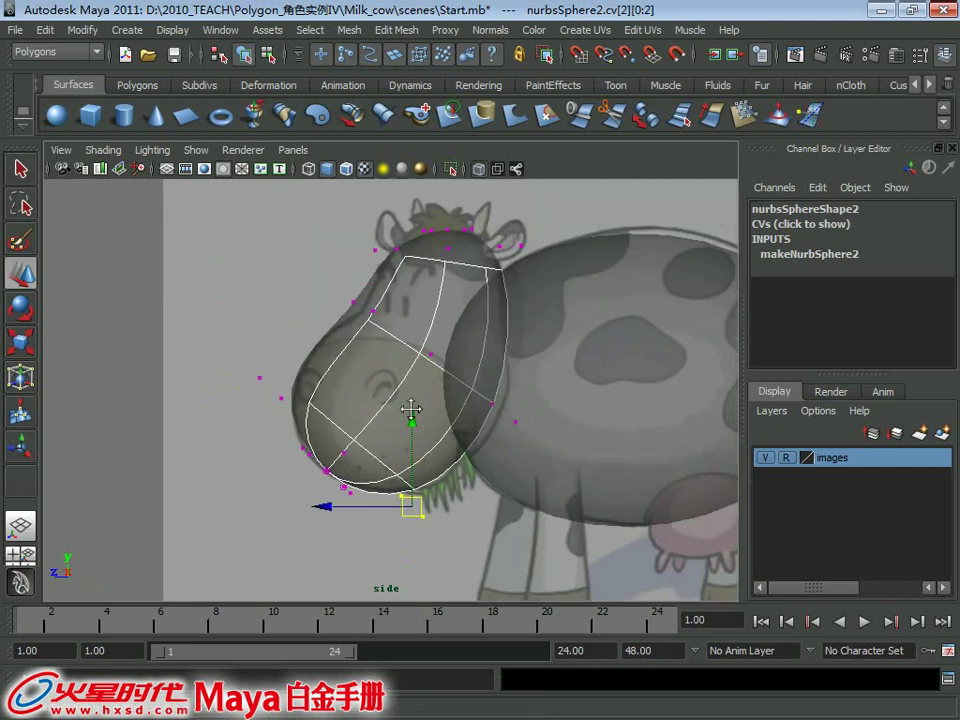
scroll(369, 399, "up", 2)
left_click_drag(388, 362, 350, 328)
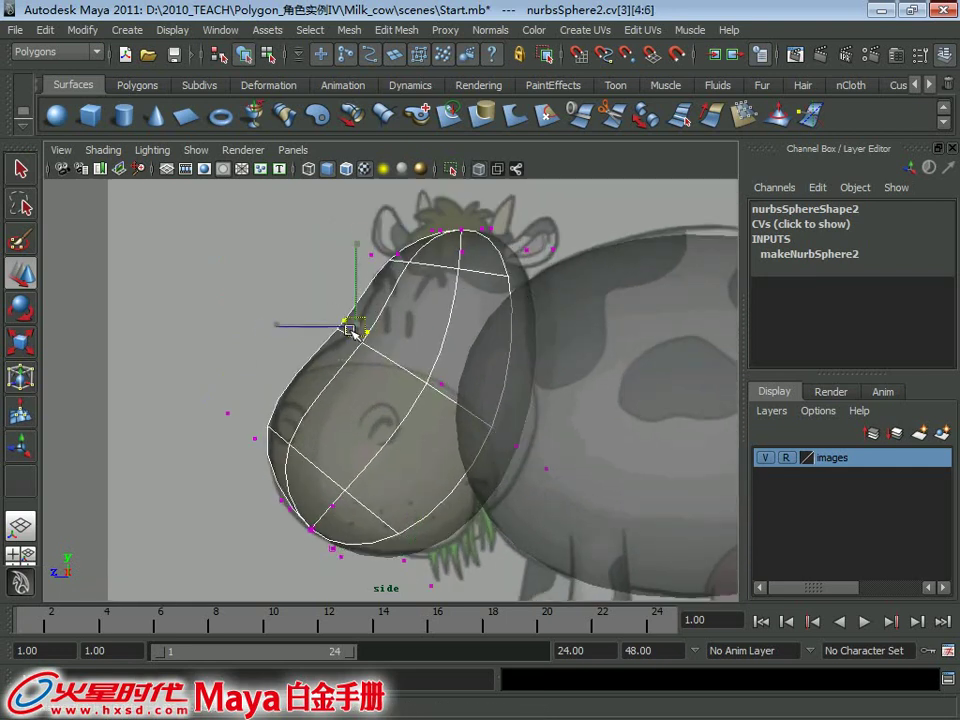
scroll(452, 386, "up", 1)
key("ctrl+z")
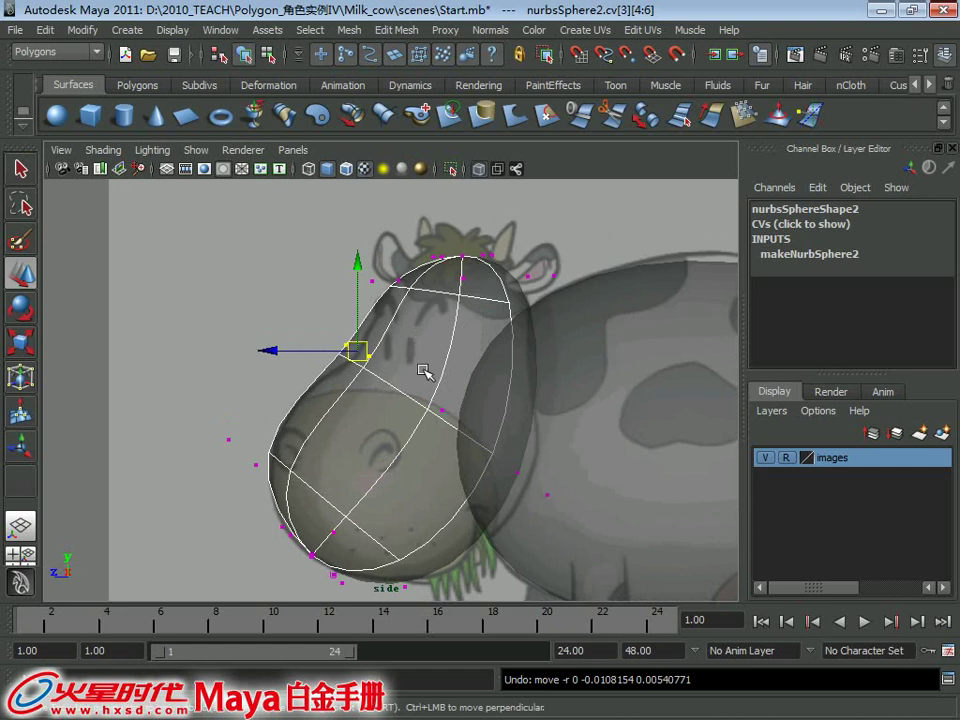
scroll(480, 420, "up", 2)
mouse_move(342, 361)
left_mouse_down()
mouse_move(547, 516)
mouse_move(574, 510)
left_mouse_up()
- Zoom out and orbit the perspective view to inspect the reshaped head and body
scroll(490, 418, "down", 3)
scroll(418, 323, "down", 1)
scroll(418, 323, "up", 1)
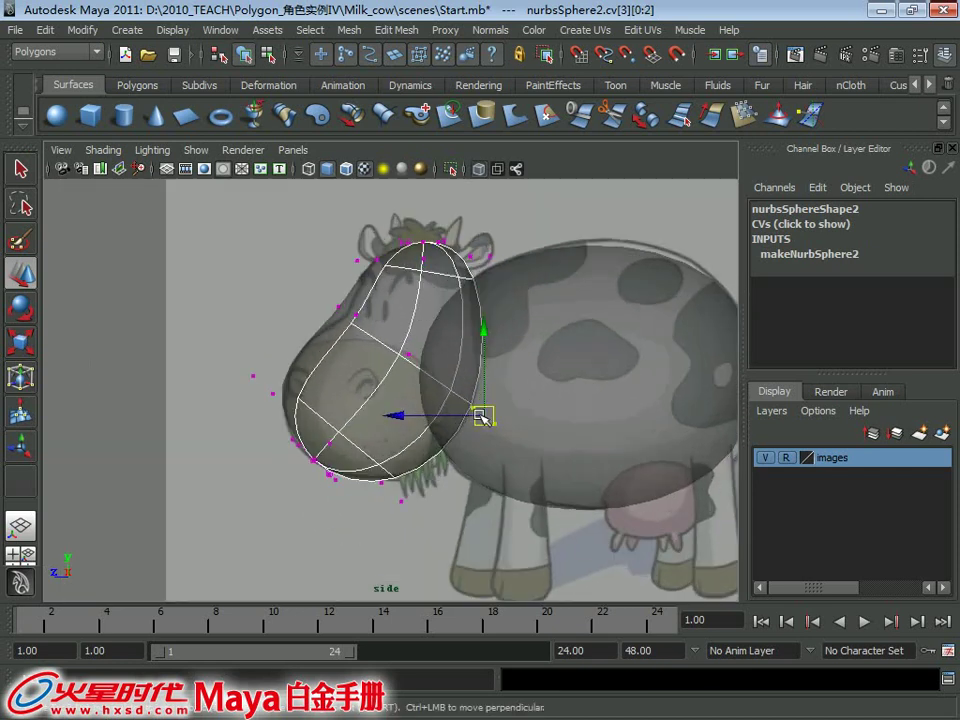
scroll(510, 290, "down", 1)
scroll(495, 300, "down", 1)
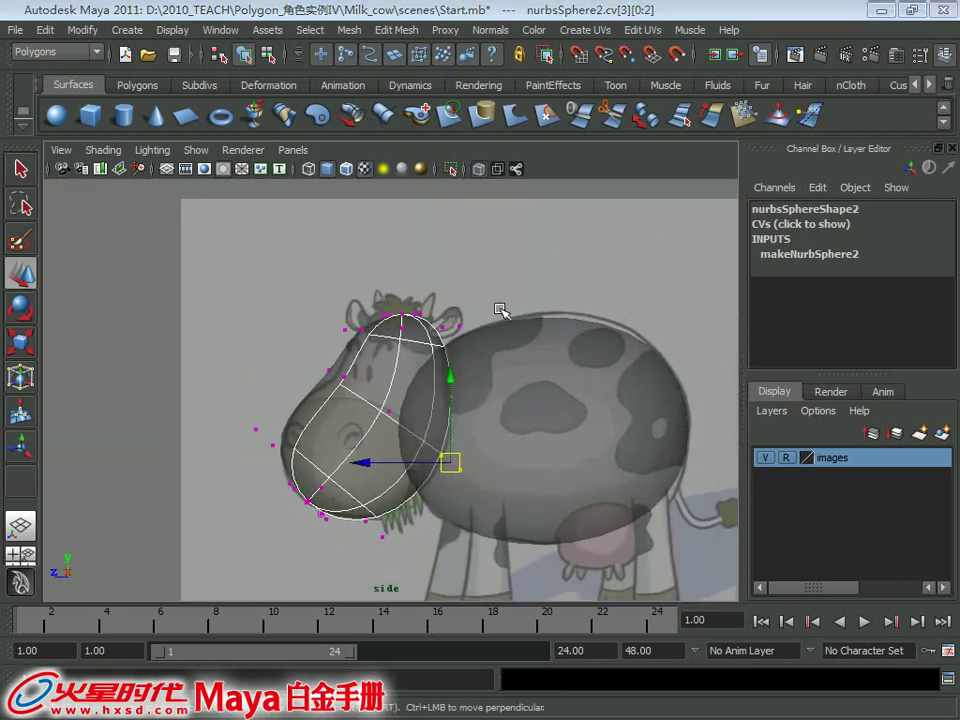
key("space")
key("space")
left_click_drag(525, 341, 555, 347, "alt")
- Select the head sphere in object mode and place an isoparm near its bottom, toward the snout tip
scroll(555, 347, "up", 2)
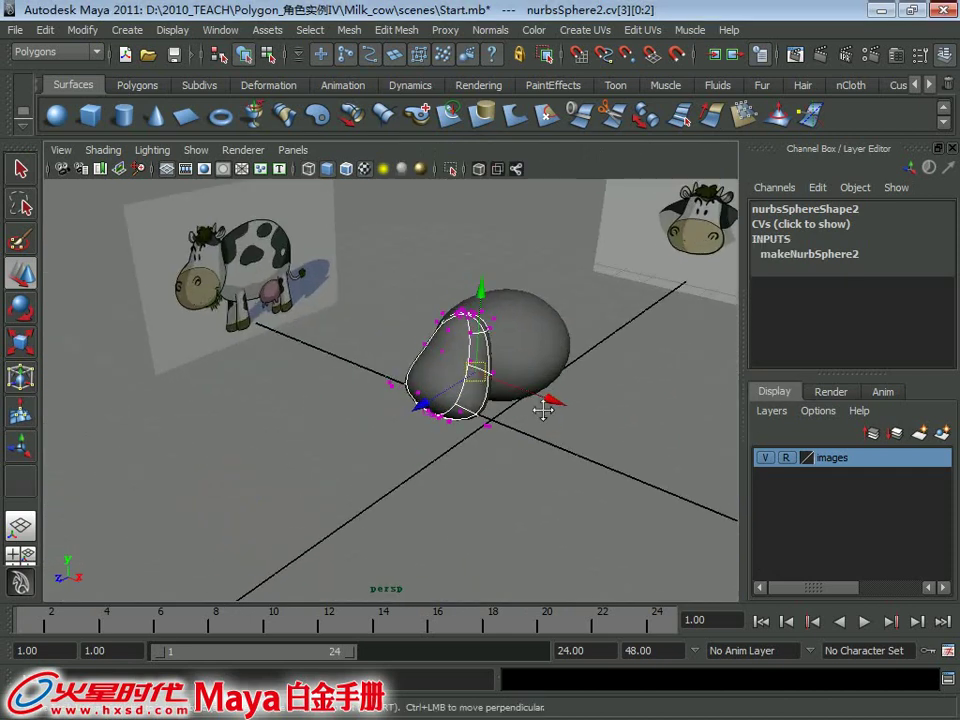
scroll(544, 407, "up", 2)
key("q")
right_click_drag(487, 360, 529, 291)
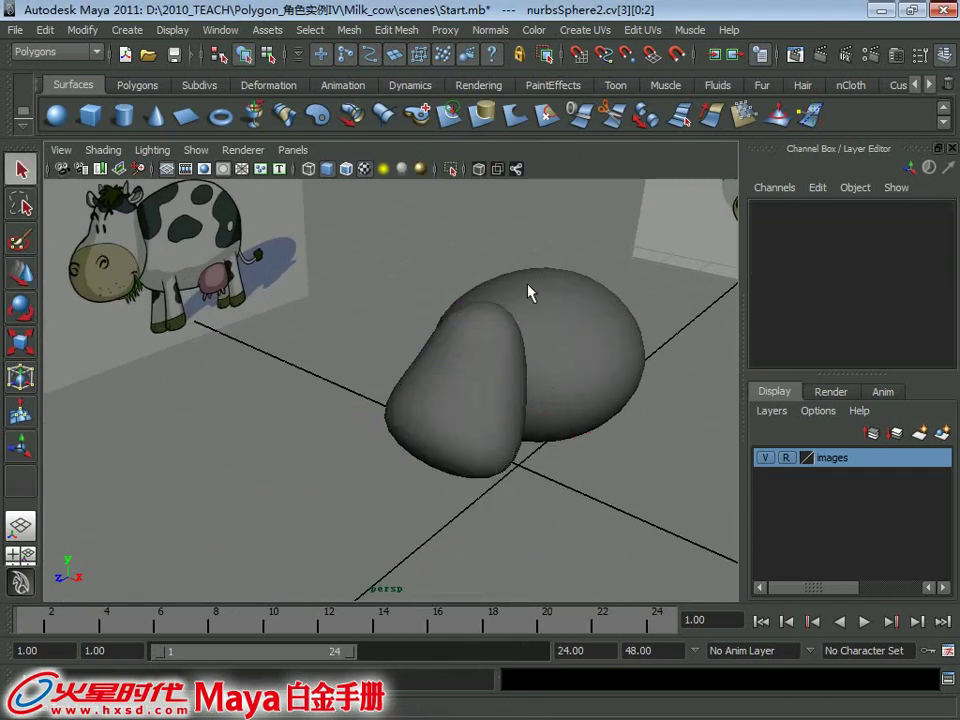
mouse_move(529, 291)
left_mouse_down("alt")
mouse_move(474, 357)
mouse_move(462, 319)
mouse_move(268, 295)
left_mouse_up("alt")
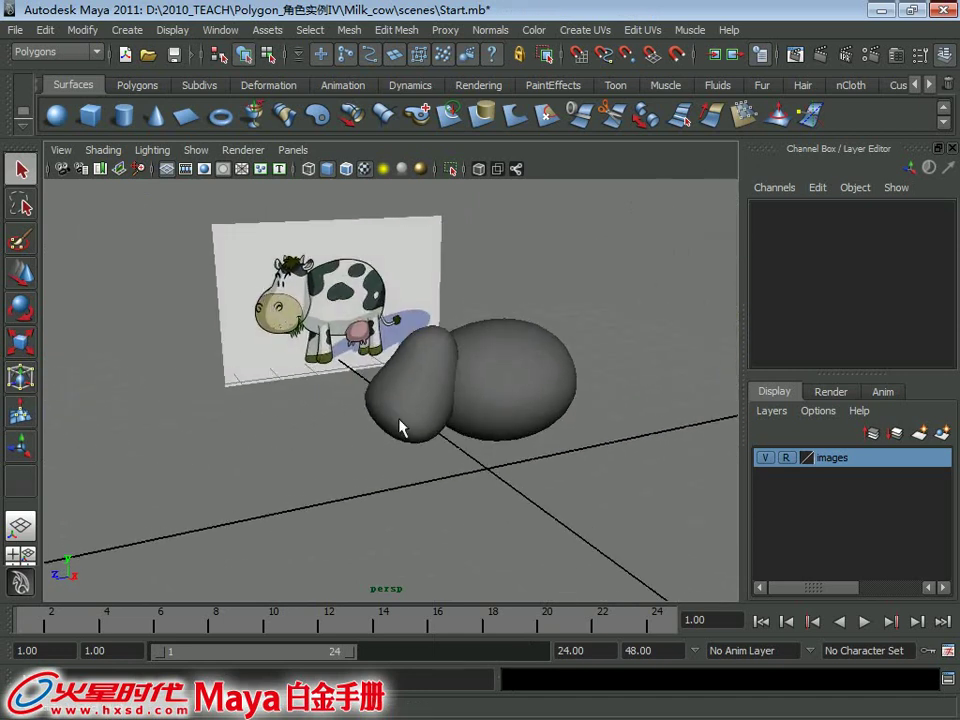
left_click(432, 413)
left_click_drag(420, 388, 409, 412, "alt")
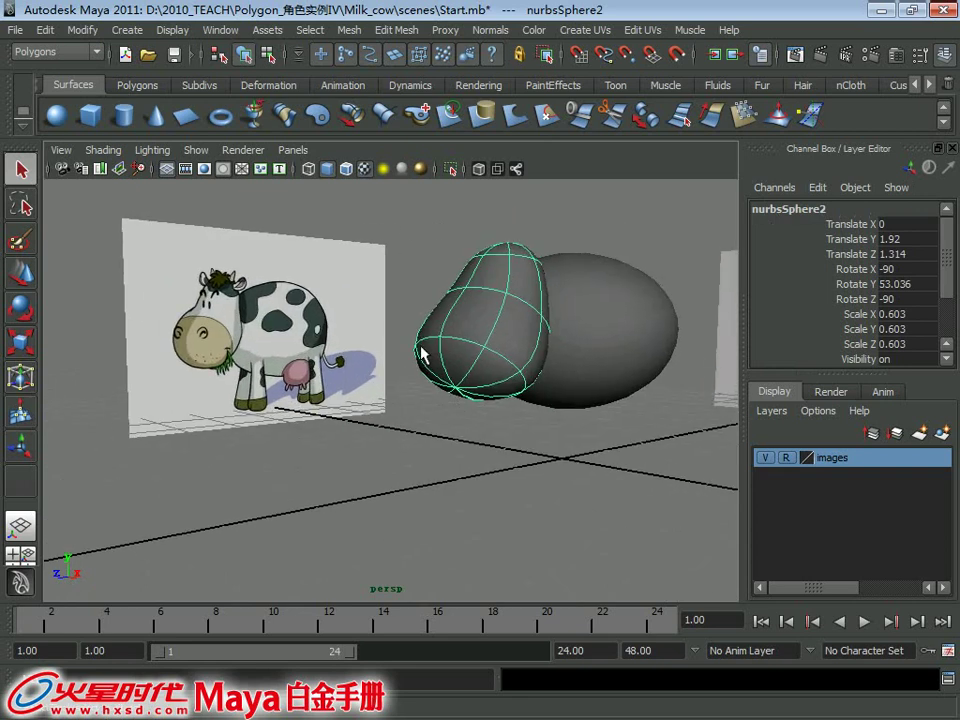
right_click_drag(438, 370, 440, 335)
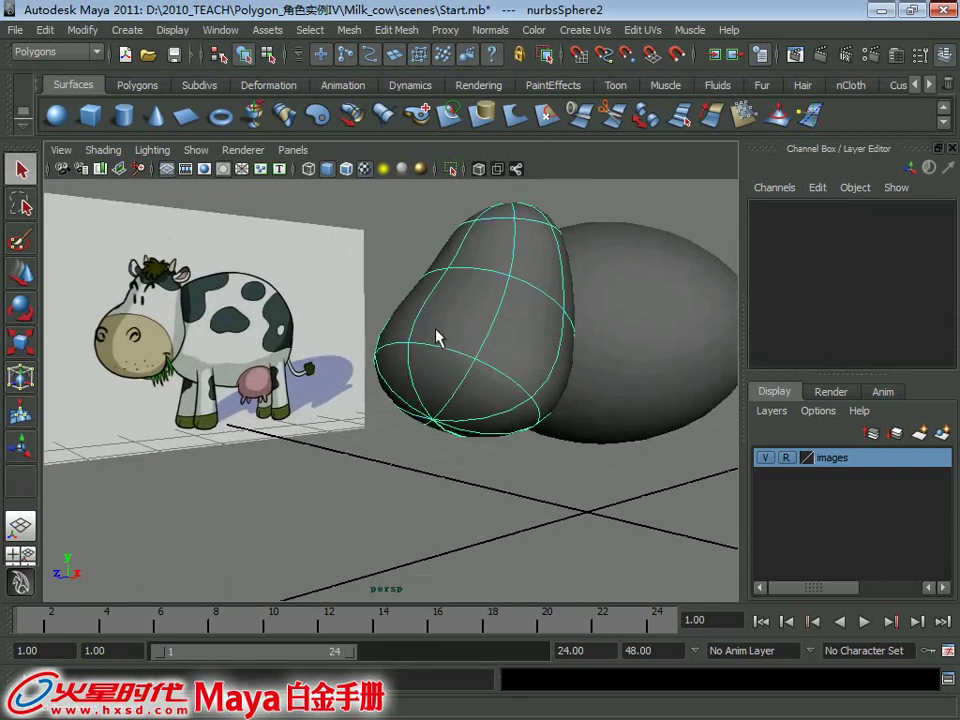
left_click(438, 380)
mouse_move(437, 382)
left_mouse_down()
mouse_move(436, 397)
mouse_move(449, 383)
left_mouse_up()
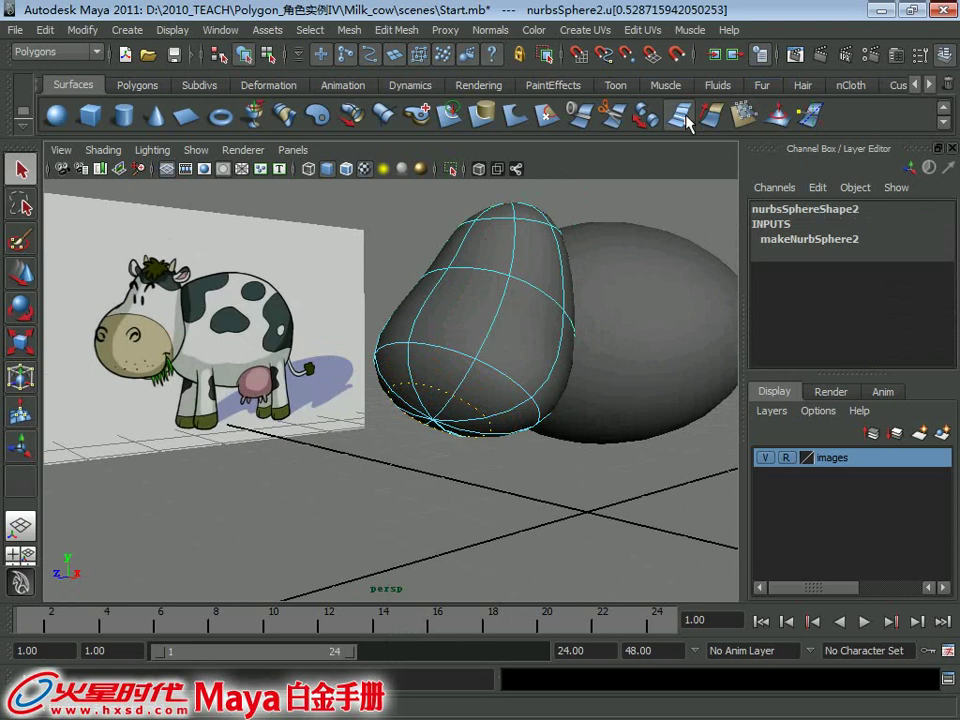
- Insert the isoparm, then push the head's bottom CV row down toward the snout outline
left_click(682, 118)
right_click_drag(447, 350, 520, 348)
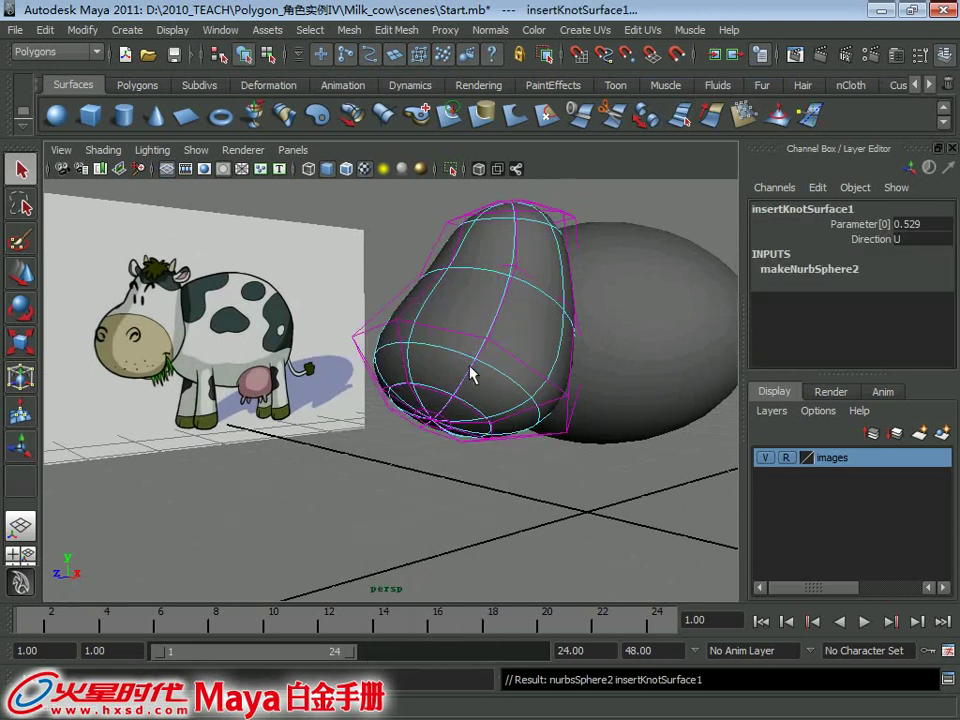
mouse_move(434, 395)
left_mouse_down()
mouse_move(520, 440)
mouse_move(304, 251)
mouse_move(402, 326)
left_mouse_up()
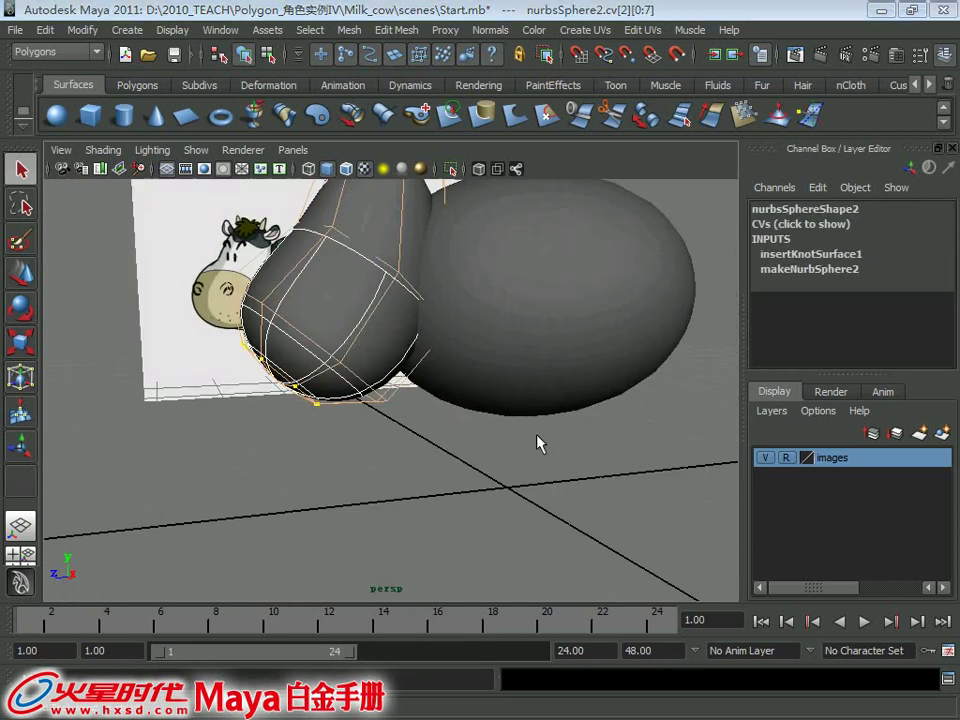
key("space")
key("space")
scroll(546, 482, "up", 5)
key("w")
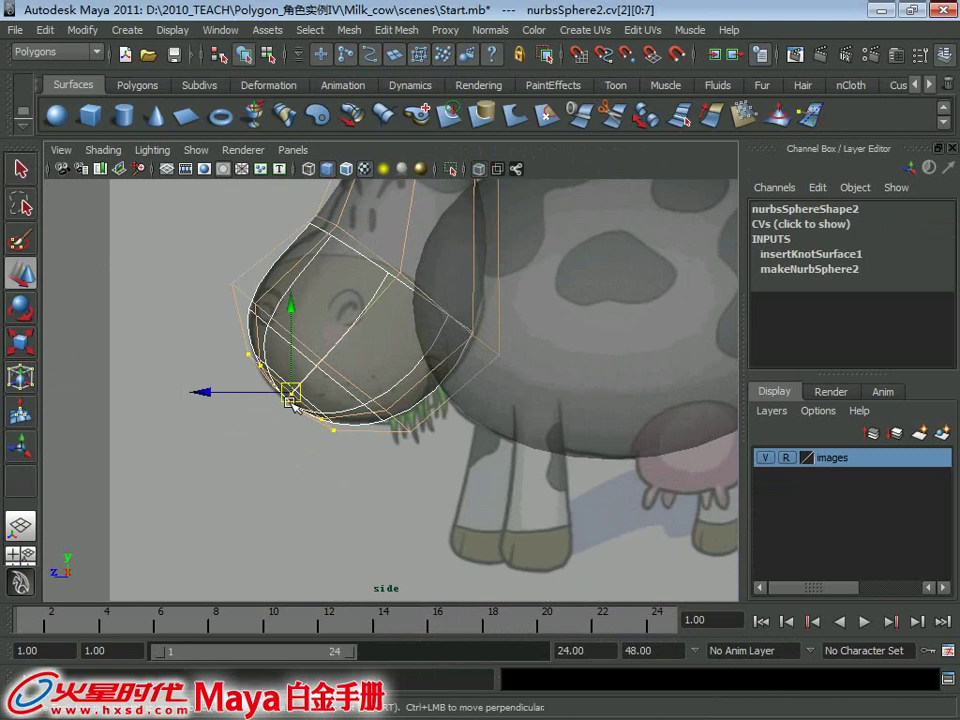
left_click_drag(291, 406, 289, 410)
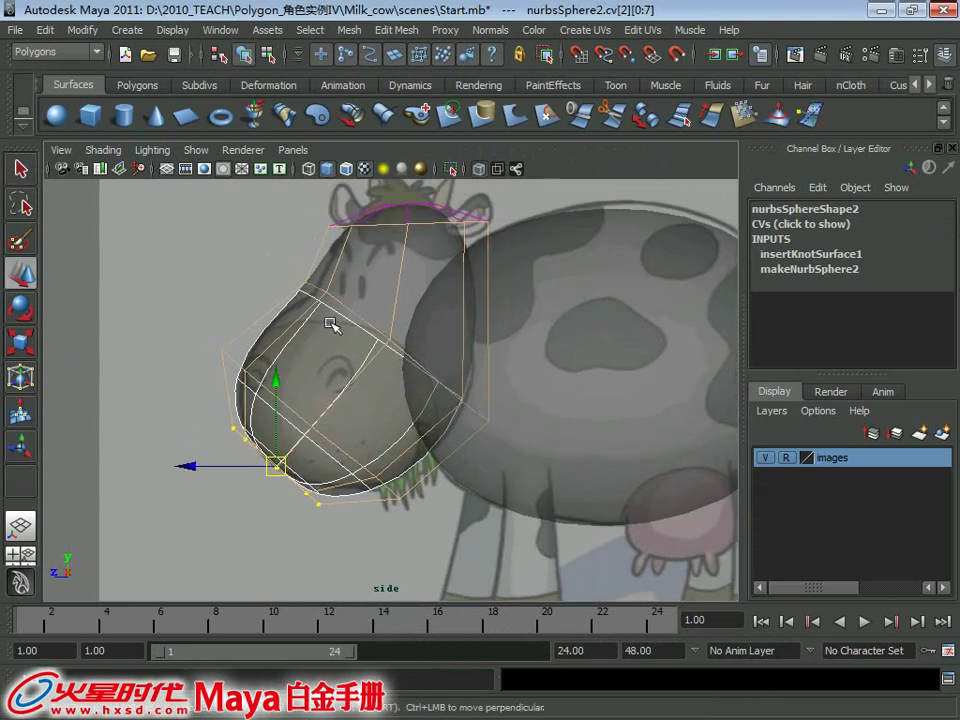
middle_click_drag(314, 352, 328, 354, "alt")
- Pick a second isoparm position running across the upper snout
key("q")
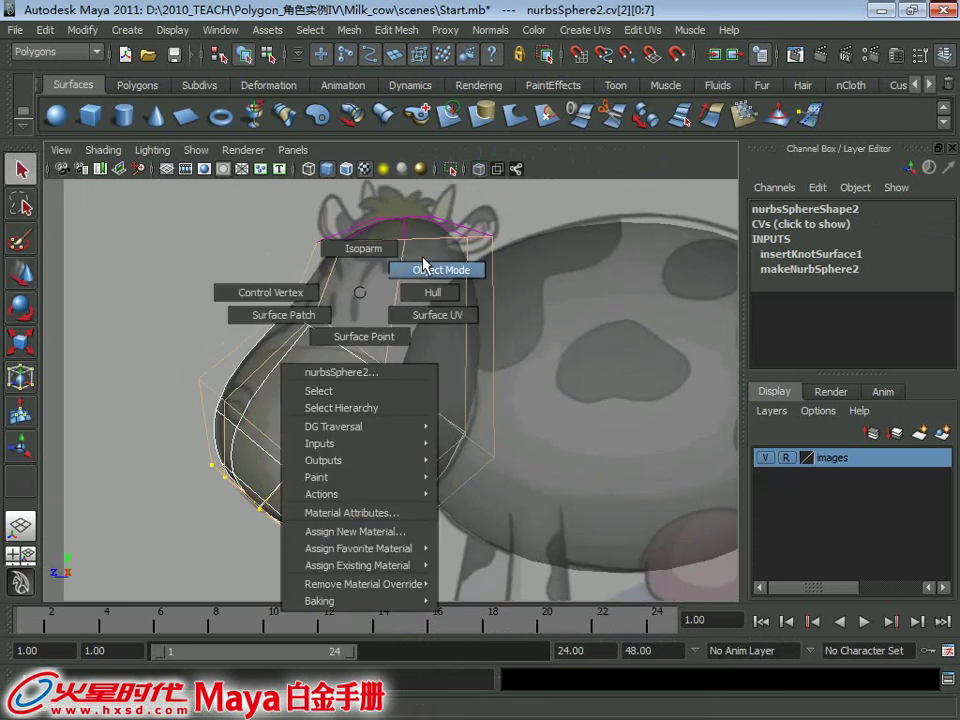
right_click_drag(362, 300, 425, 272)
right_click_drag(378, 321, 372, 279)
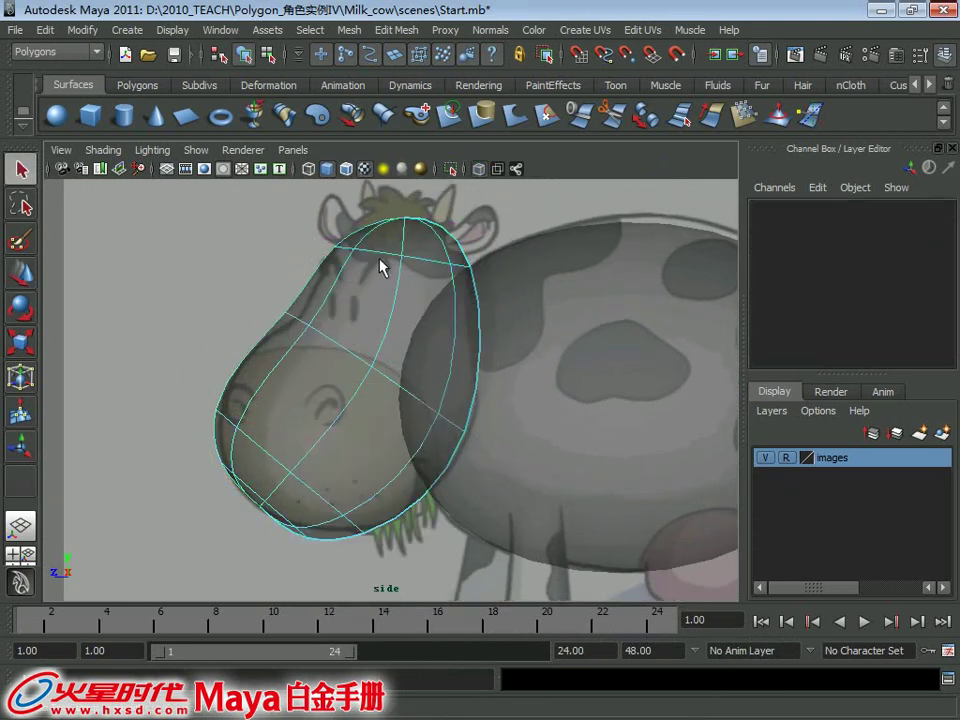
left_click(377, 261)
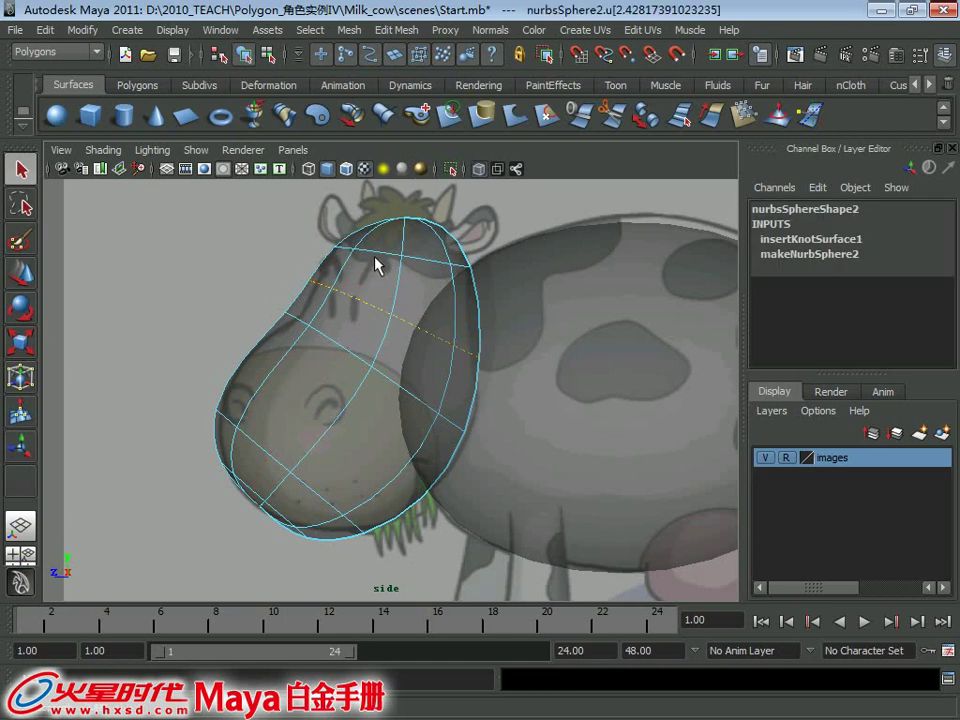
left_click(377, 372, "shift")
left_click(379, 283)
- Insert the second isoparm across the snout and frame the head in the front view
left_click(681, 122)
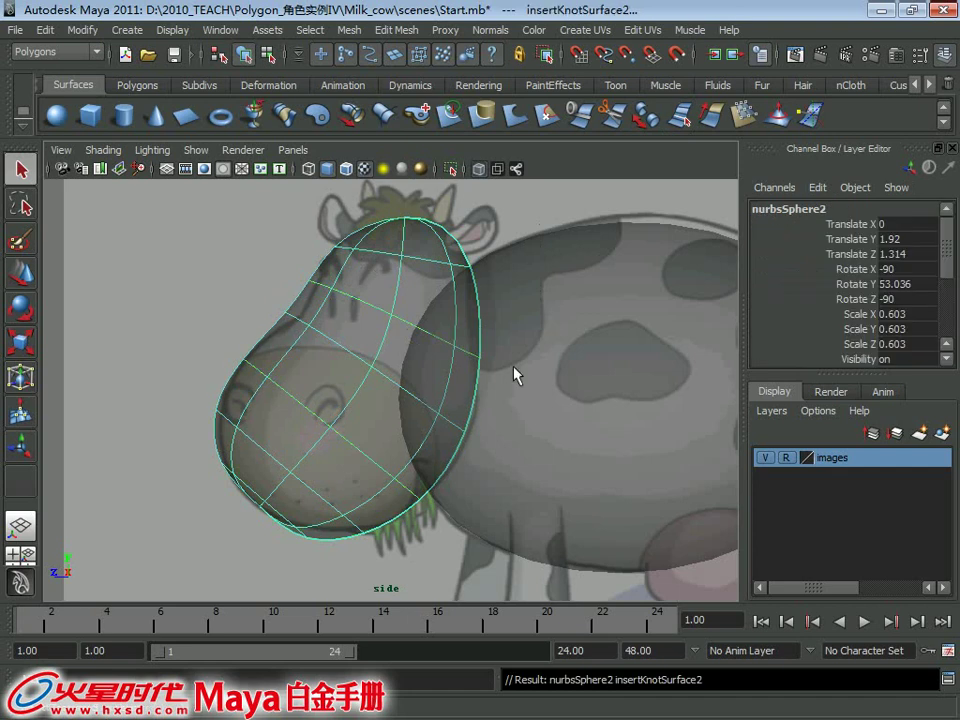
key("space")
key("space")
mouse_move(516, 337)
left_mouse_down("alt")
mouse_move(482, 317)
mouse_move(418, 306)
mouse_move(433, 311)
mouse_move(450, 345)
left_mouse_up("alt")
key("space")
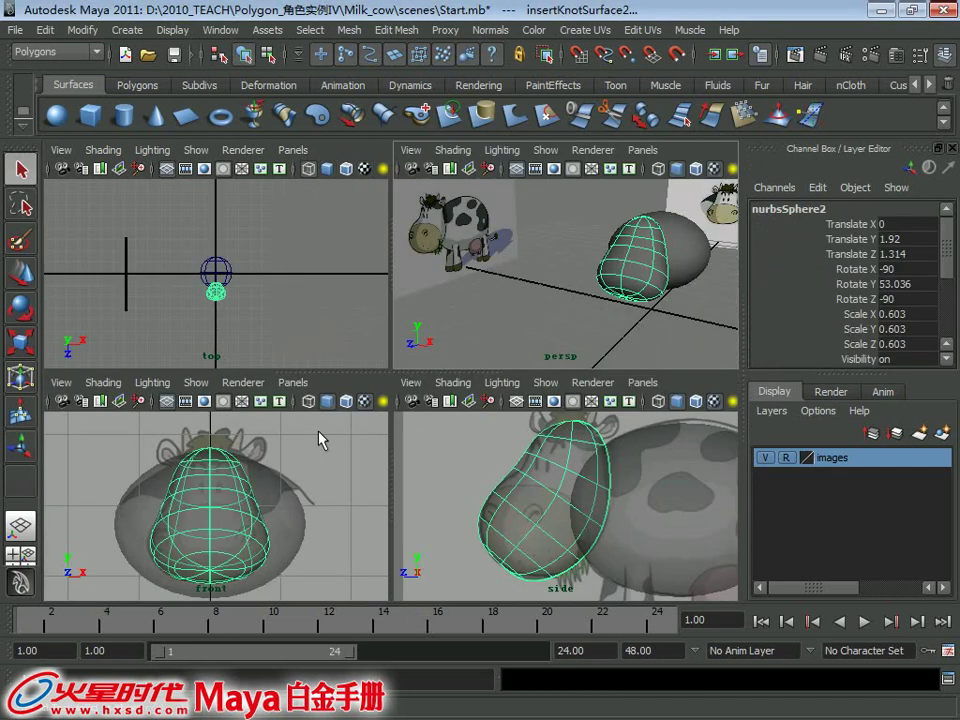
key("space")
mouse_move(311, 407)
right_mouse_down("alt")
mouse_move(375, 465)
mouse_move(416, 360)
mouse_move(260, 283)
right_mouse_up("alt")
- Widen and raise the head's top CV rows, then narrow the next ring down
left_click_drag(255, 262, 490, 290)
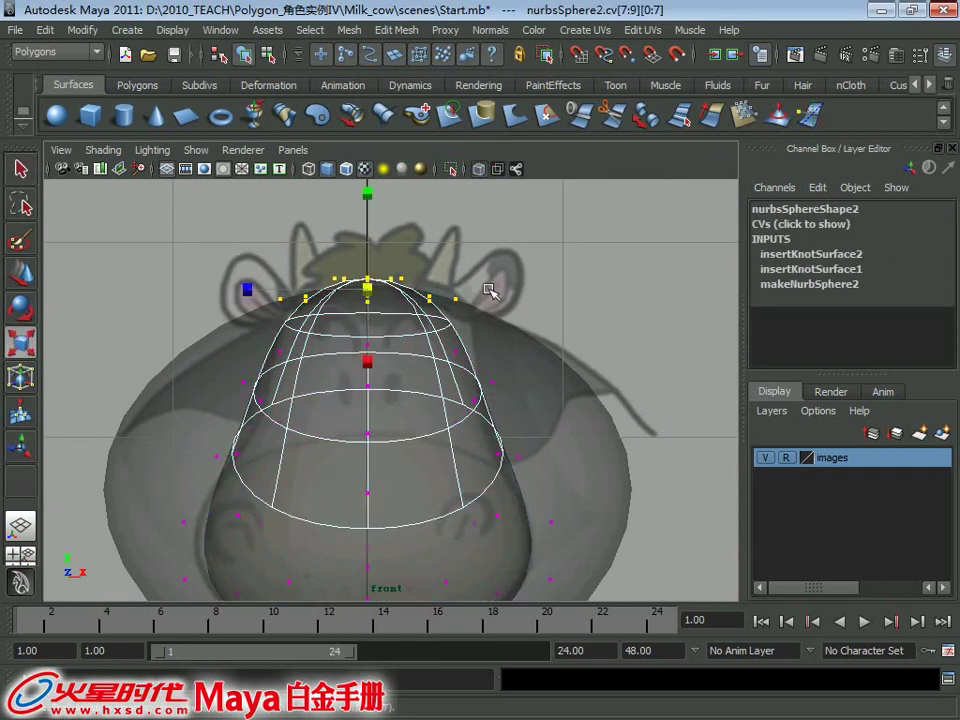
left_click_drag(242, 288, 218, 291)
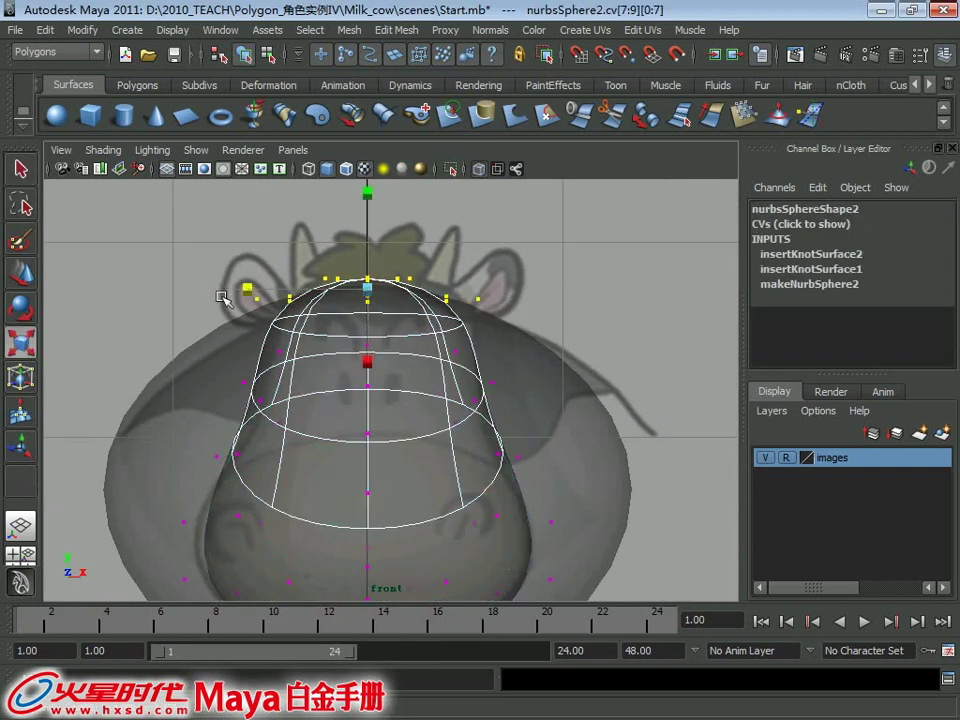
middle_click_drag(222, 297, 274, 268, "alt")
right_click_drag(366, 325, 510, 358)
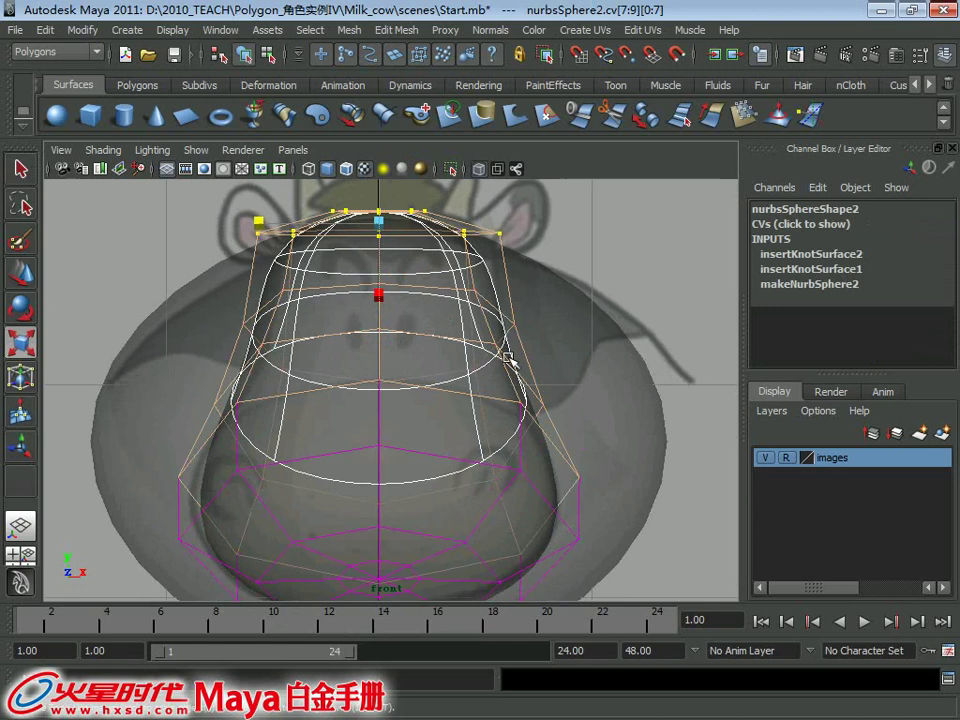
key("Down")
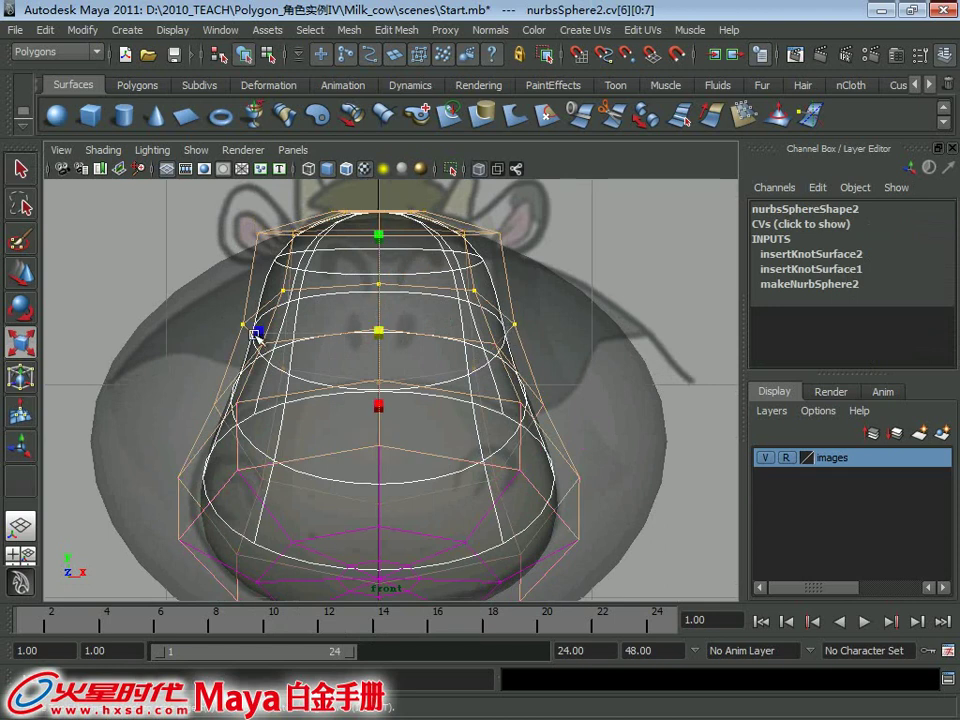
left_click_drag(256, 335, 270, 340)
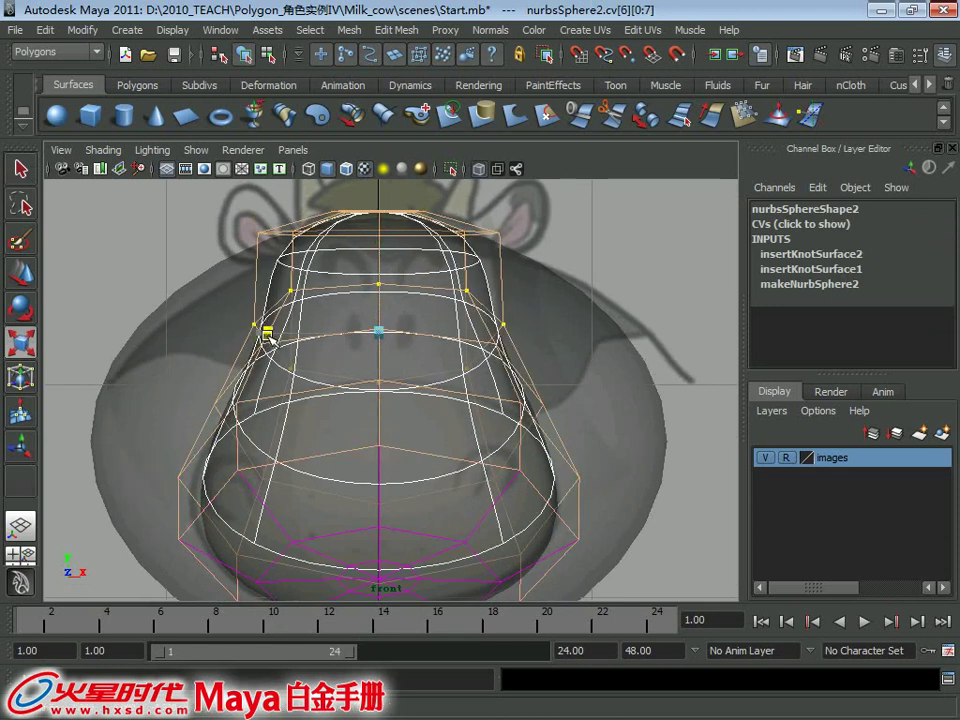
middle_click_drag(268, 340, 257, 306, "alt")
- Slim the middle ring and widen the lower rings into a broad rounded muzzle
key("Down")
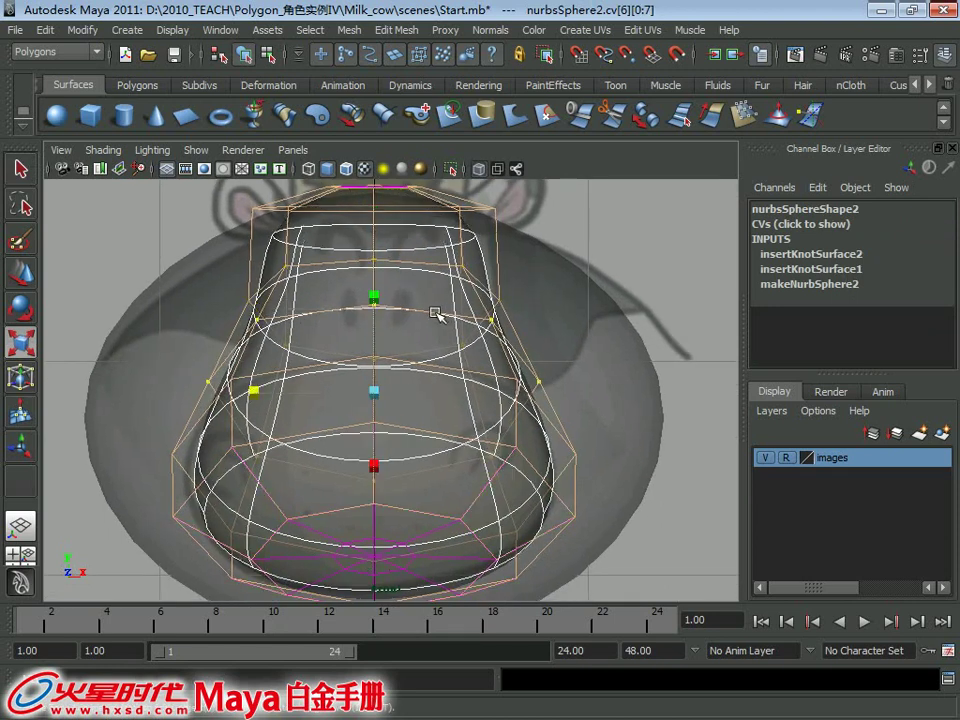
left_click_drag(253, 393, 264, 397)
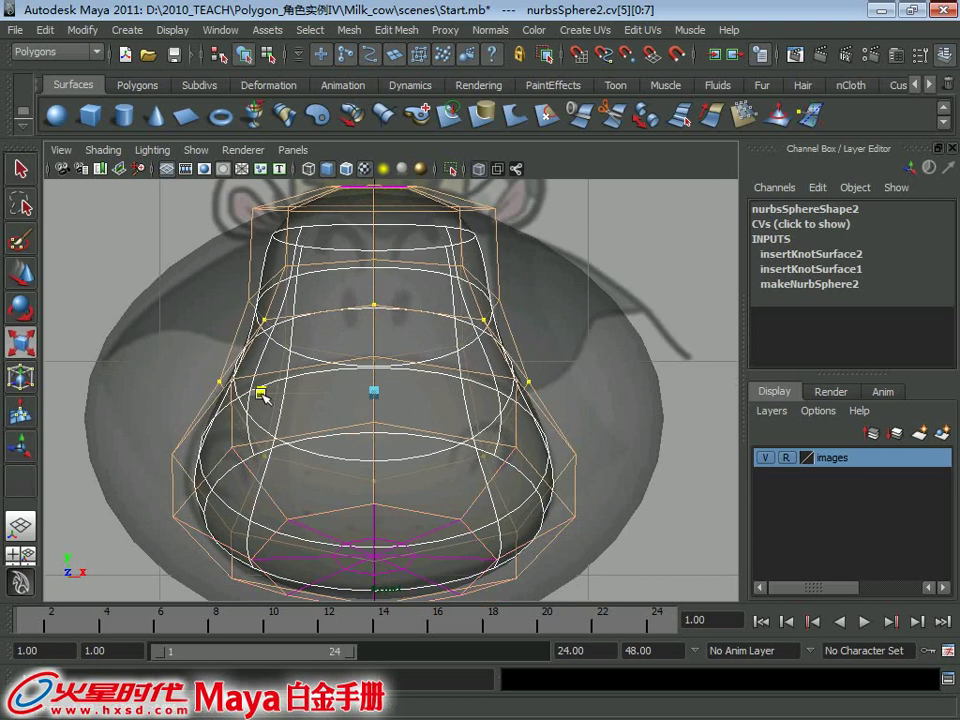
key("Down")
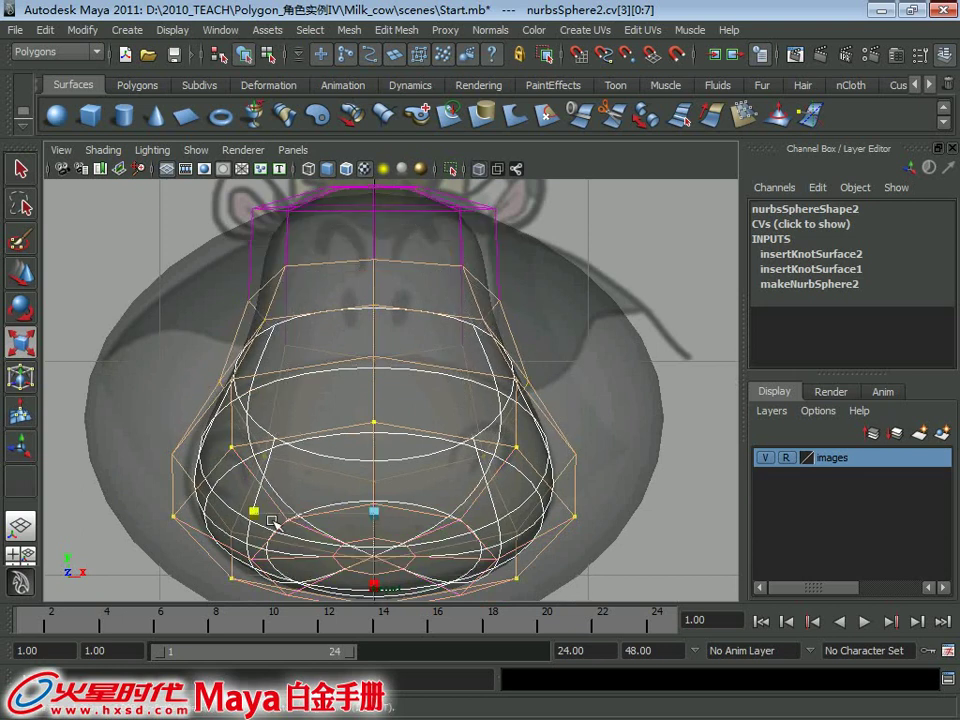
left_click_drag(255, 512, 253, 516)
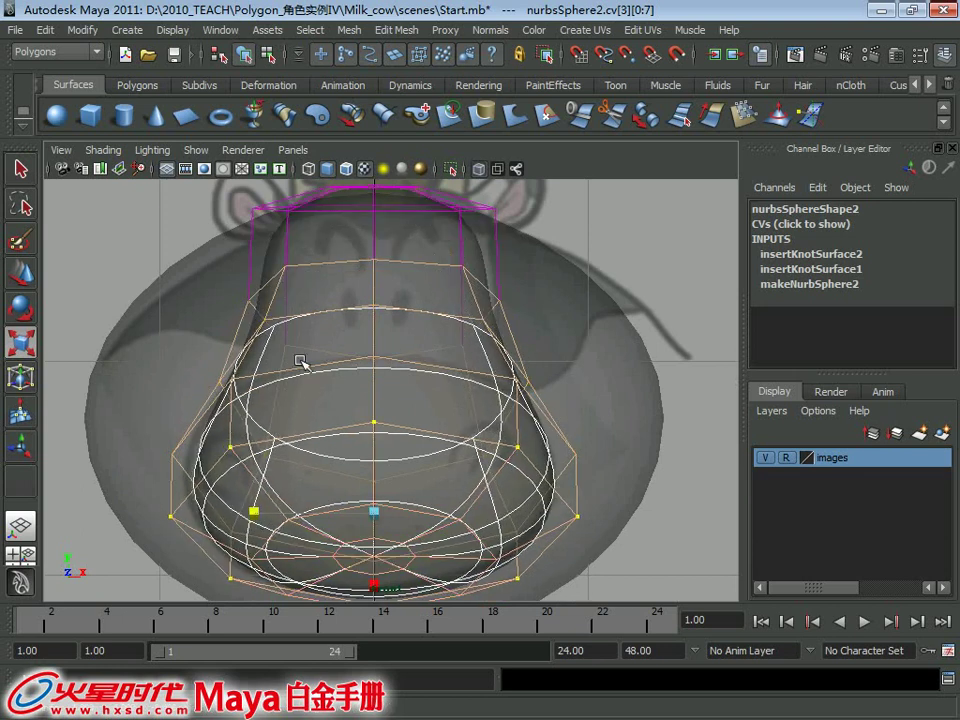
key("Up")
left_click_drag(257, 460, 249, 460)
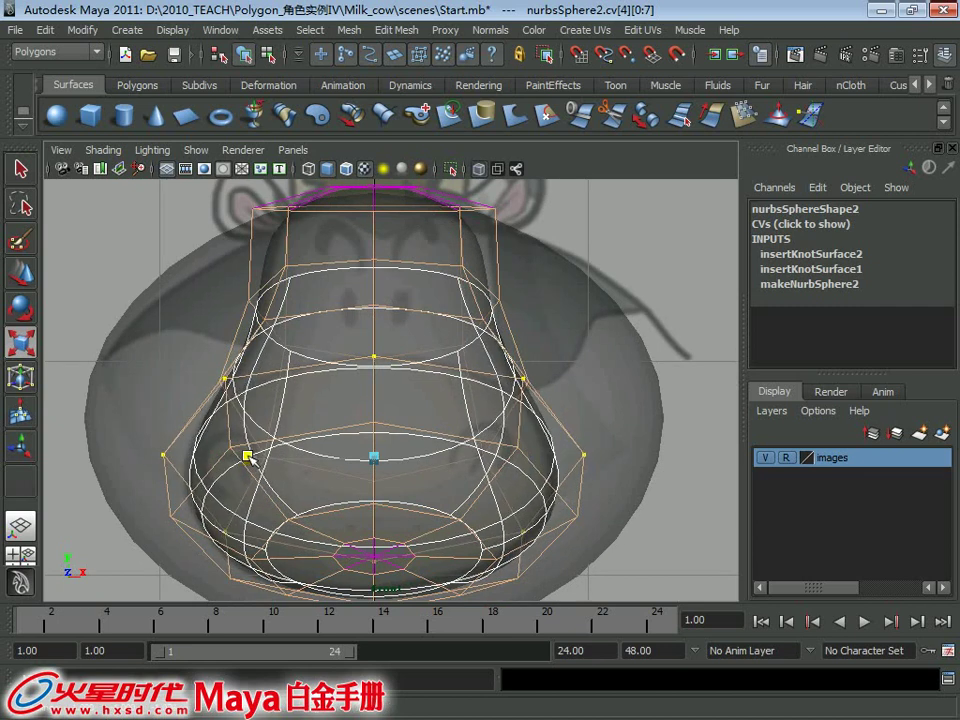
key("space")
key("space")
key("space")
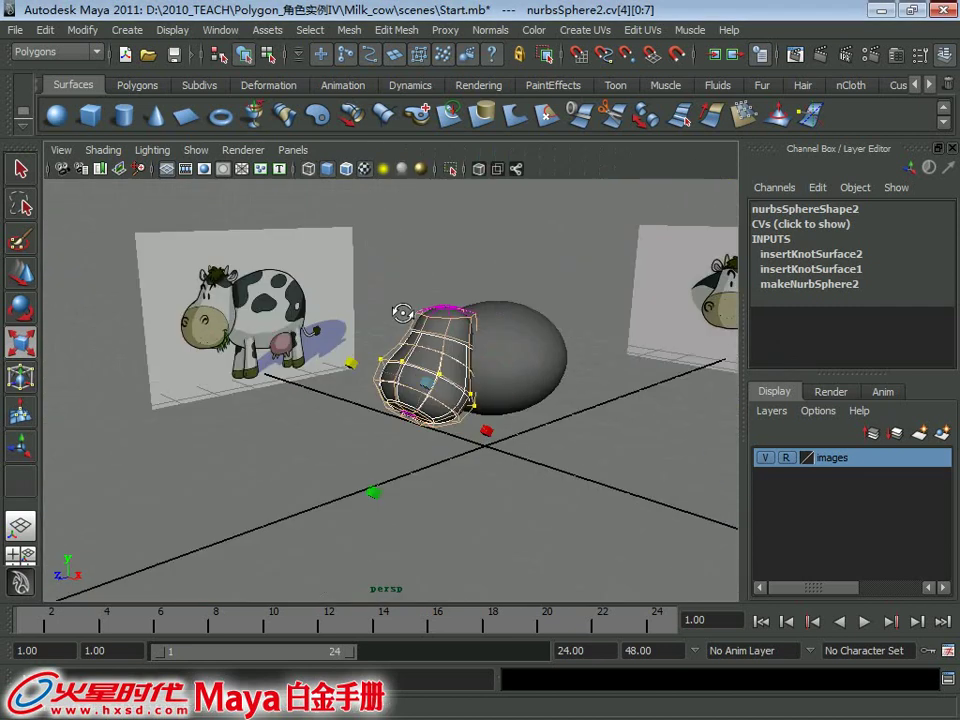
key("q")
right_click_drag(390, 322, 465, 308)
- Orbit around the cow model, then maximize the side view and frame the cow
mouse_move(483, 254)
left_mouse_down("alt")
mouse_move(471, 321)
mouse_move(602, 311)
mouse_move(393, 323)
mouse_move(390, 266)
mouse_move(411, 264)
mouse_move(405, 340)
mouse_move(385, 383)
mouse_move(349, 399)
mouse_move(435, 375)
mouse_move(426, 368)
mouse_move(459, 331)
left_mouse_up("alt")
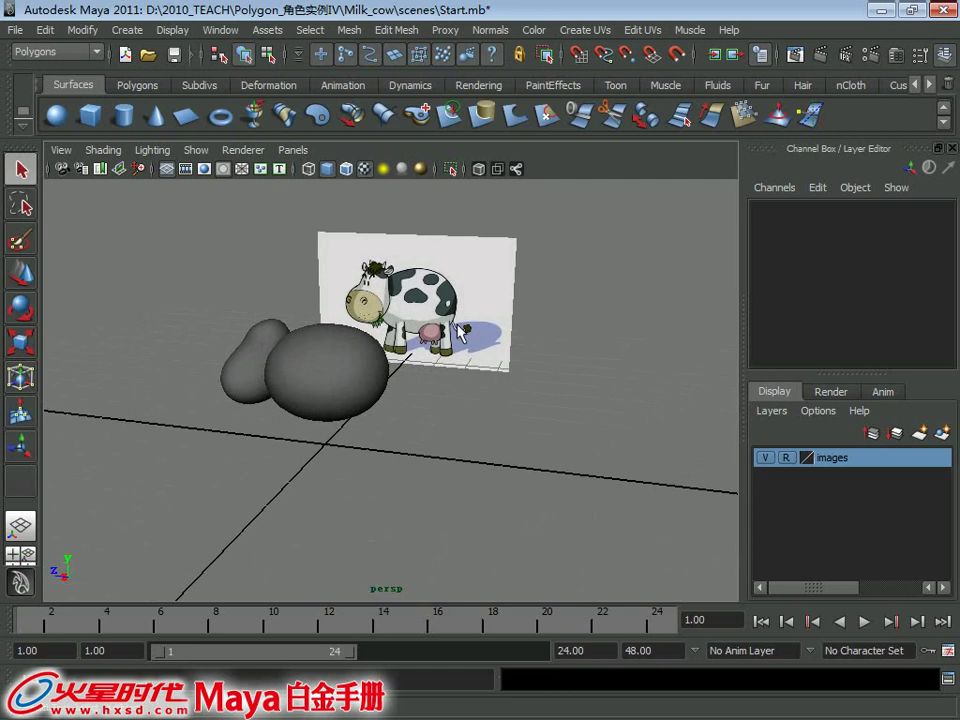
mouse_move(398, 333)
left_mouse_down("alt")
mouse_move(512, 259)
mouse_move(450, 332)
left_mouse_up("alt")
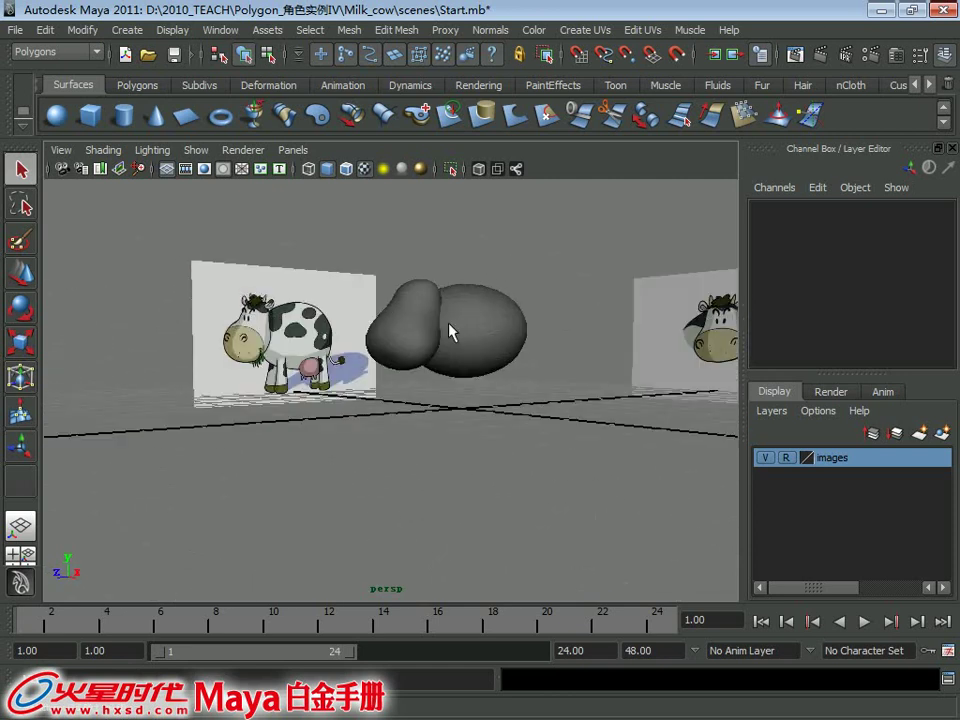
key("space")
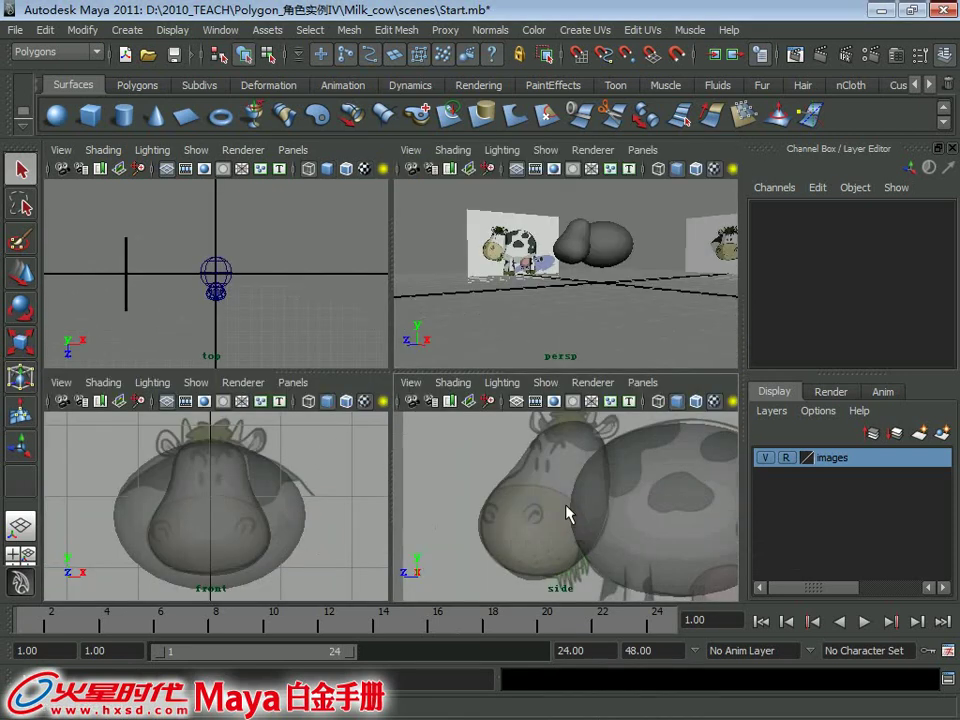
key("space")
mouse_move(452, 467)
right_mouse_down("alt")
mouse_move(400, 393)
mouse_move(456, 439)
mouse_move(448, 443)
mouse_move(540, 501)
right_mouse_up("alt")
mouse_move(540, 501)
middle_mouse_down("alt")
mouse_move(424, 418)
mouse_move(415, 430)
middle_mouse_up("alt")
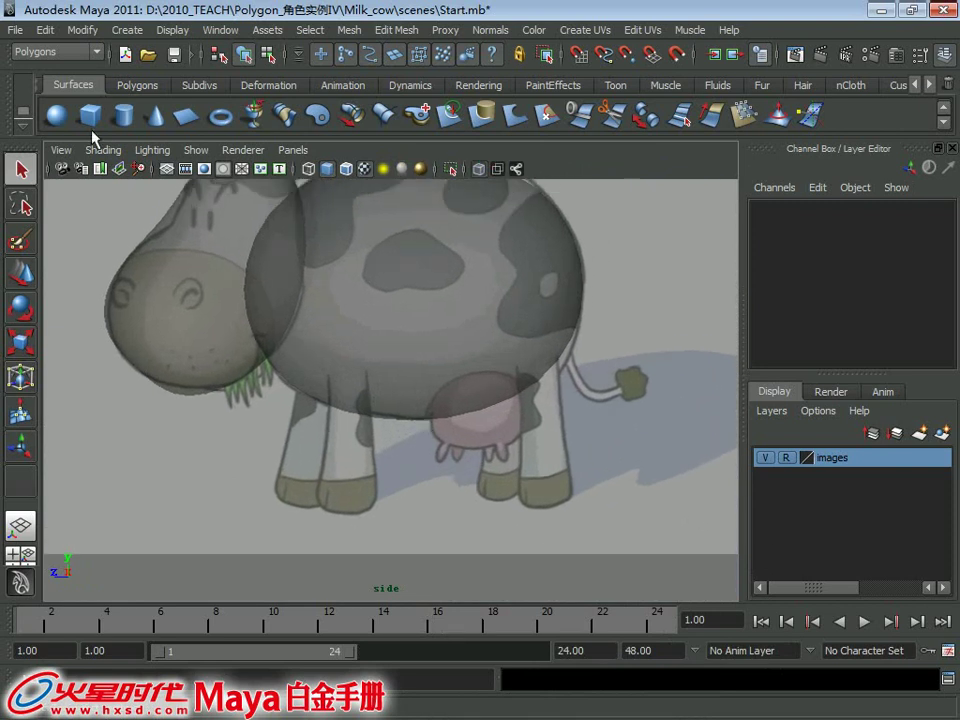
- Create a NURBS cylinder and move it under the body as a front leg
left_click(129, 117)
mouse_move(394, 473)
right_mouse_down("alt")
mouse_move(311, 369)
mouse_move(429, 450)
mouse_move(389, 425)
right_mouse_up("alt")
key("w")
mouse_move(388, 425)
left_mouse_down()
mouse_move(343, 396)
mouse_move(345, 368)
mouse_move(197, 375)
left_mouse_up()
- Scale the cylinder to a slim leg, about 0.2 wide and 0.54 tall, aligned with the reference
key("r")
scroll(407, 469, "up", 1)
scroll(339, 396, "up", 3)
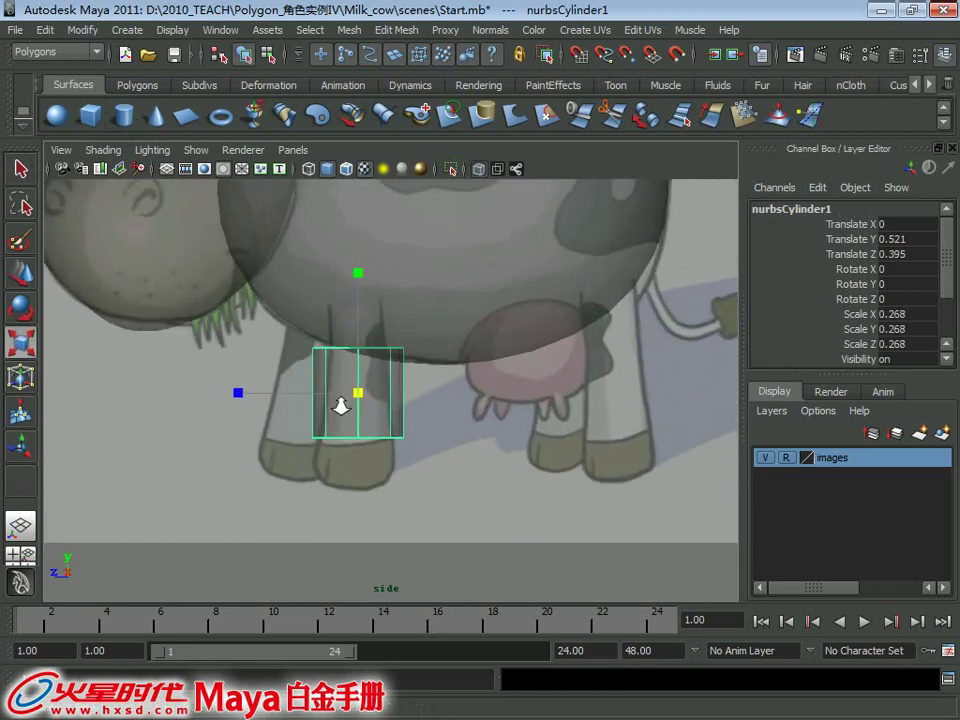
left_click_drag(349, 396, 320, 398)
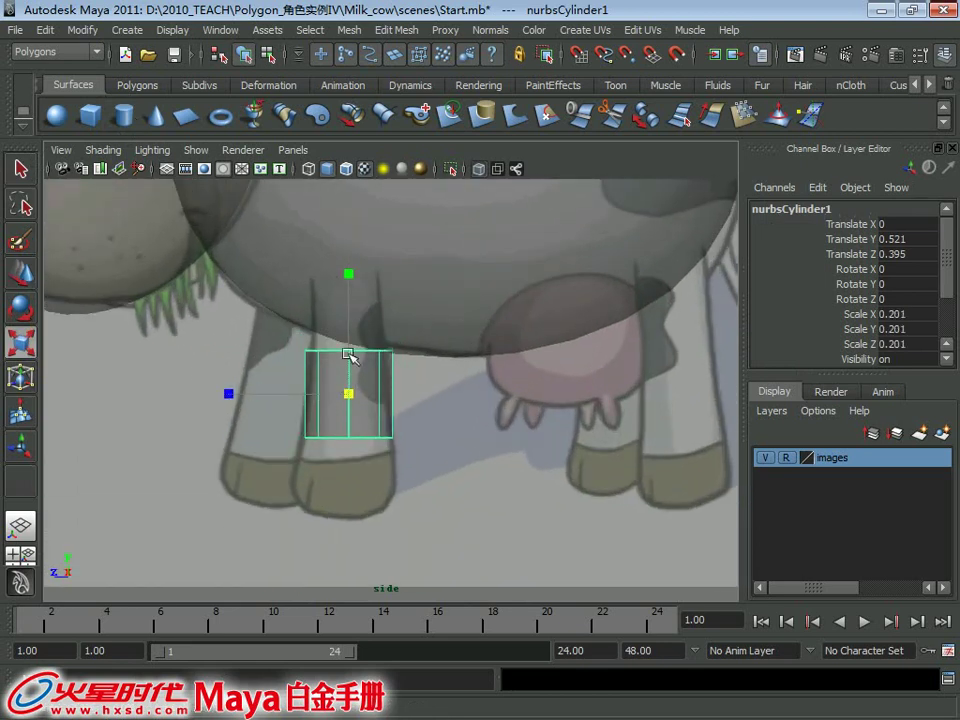
left_click_drag(343, 289, 345, 75)
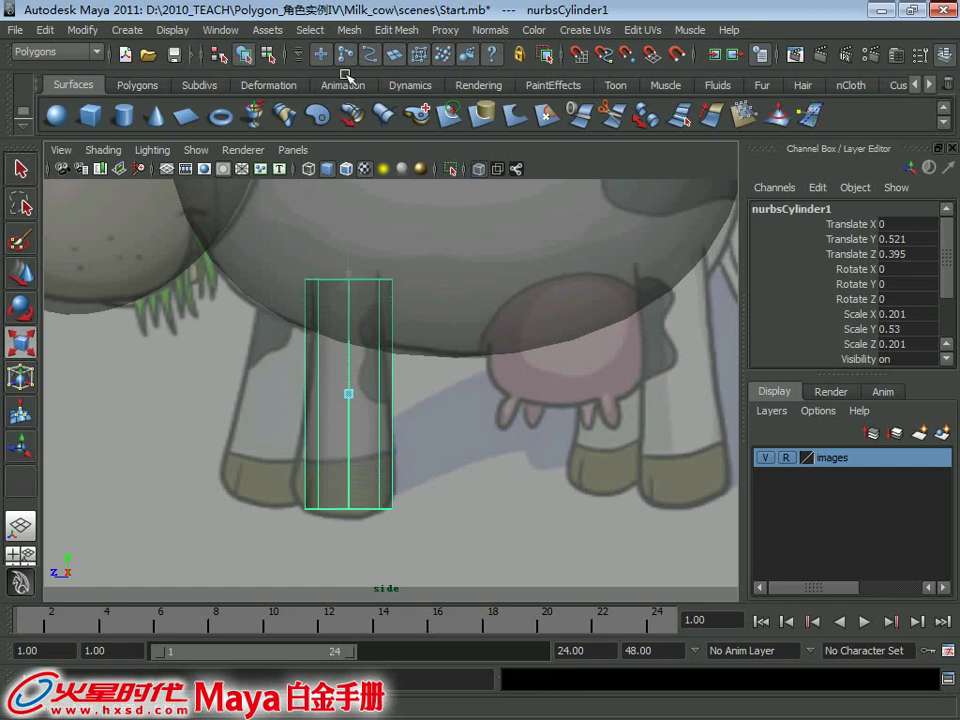
scroll(375, 300, "up", 1)
key("w")
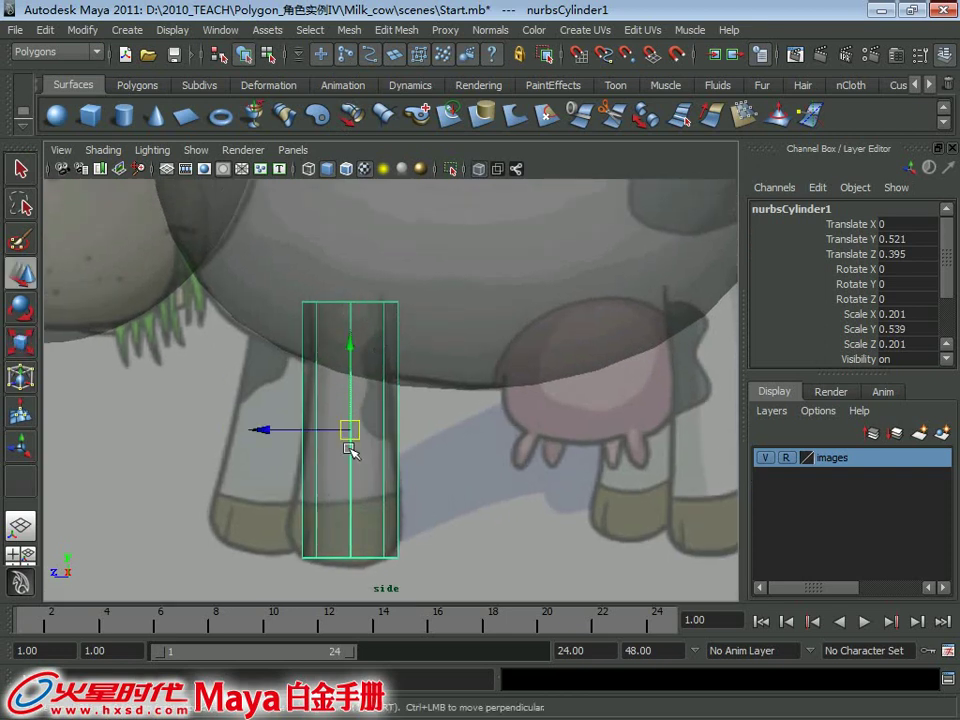
left_click_drag(349, 440, 346, 433)
key("space")
key("space")
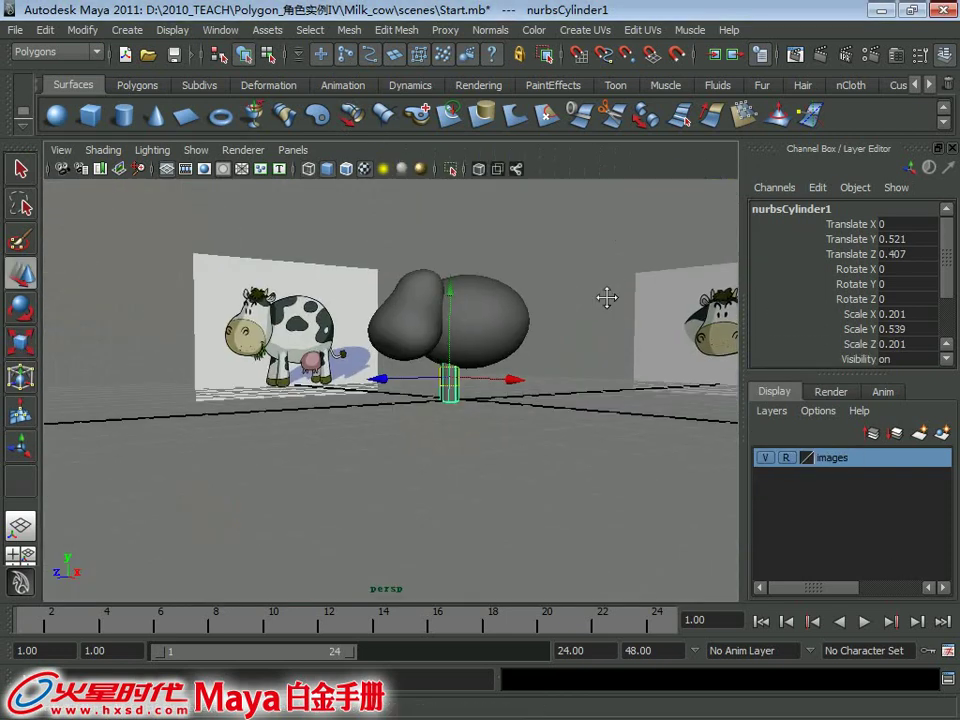
right_click_drag(613, 287, 540, 469, "alt")
mouse_move(540, 469)
left_mouse_down("alt")
mouse_move(343, 392)
mouse_move(570, 396)
mouse_move(375, 392)
mouse_move(467, 390)
mouse_move(690, 348)
left_mouse_up("alt")
- Set the leg cylinder's Rotate Y to 180, then check it in the front and side views
key("e")
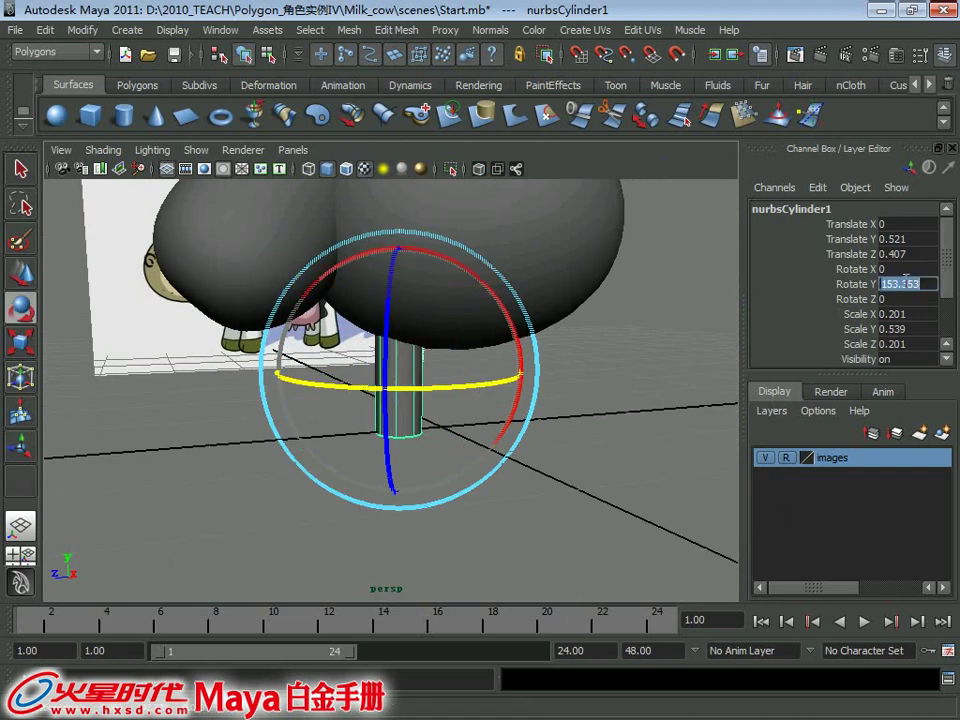
type("80")
key("Return")
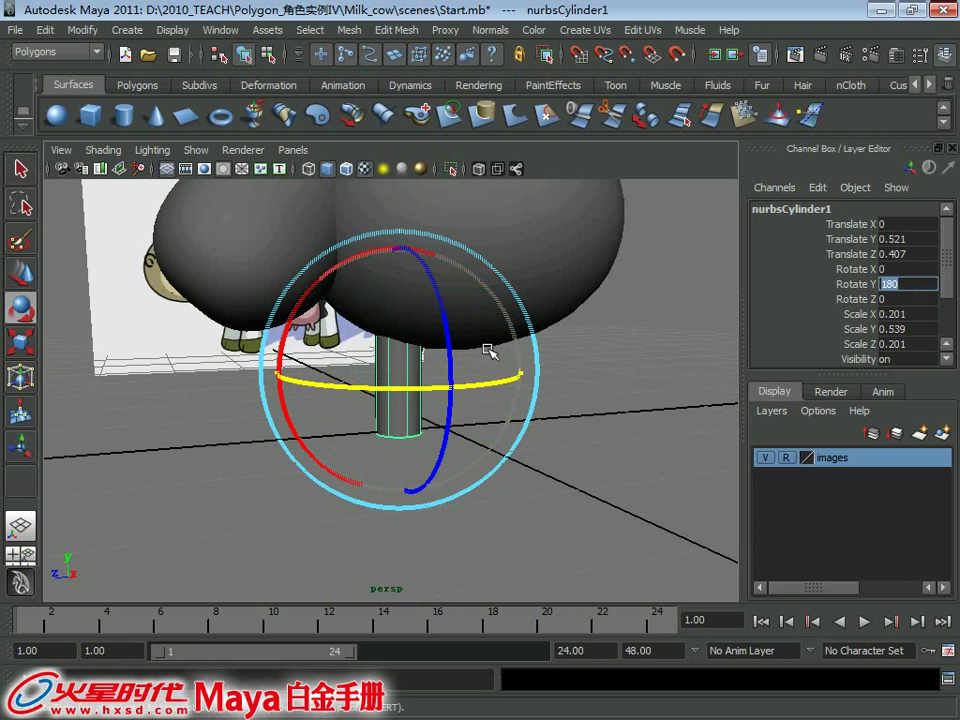
mouse_move(490, 350)
left_mouse_down("alt")
mouse_move(435, 304)
mouse_move(456, 315)
mouse_move(362, 365)
left_mouse_up("alt")
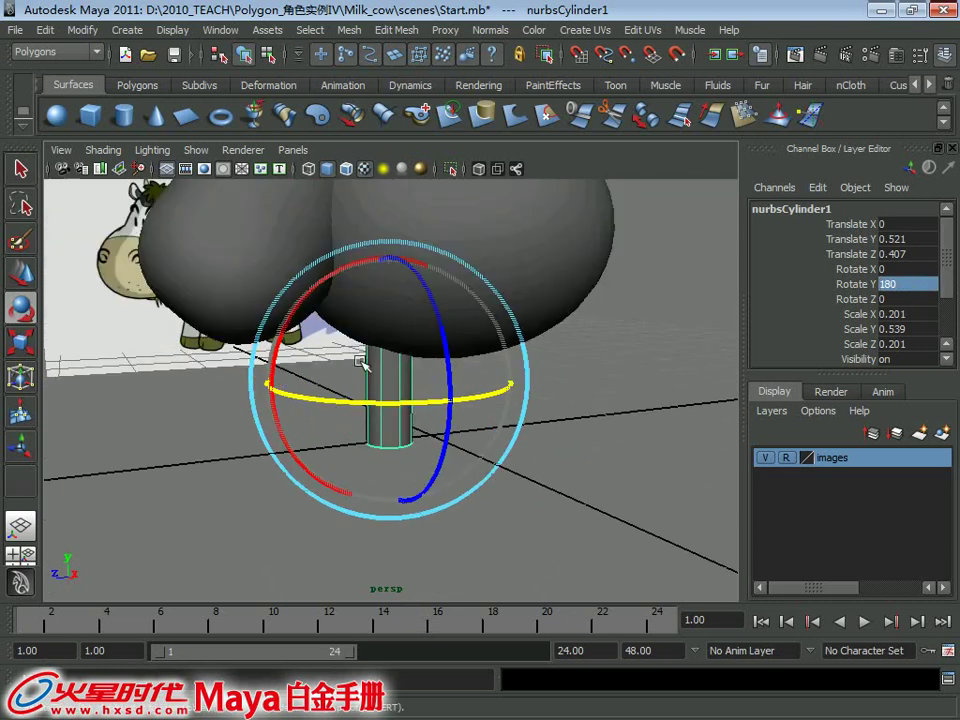
key("space")
key("space")
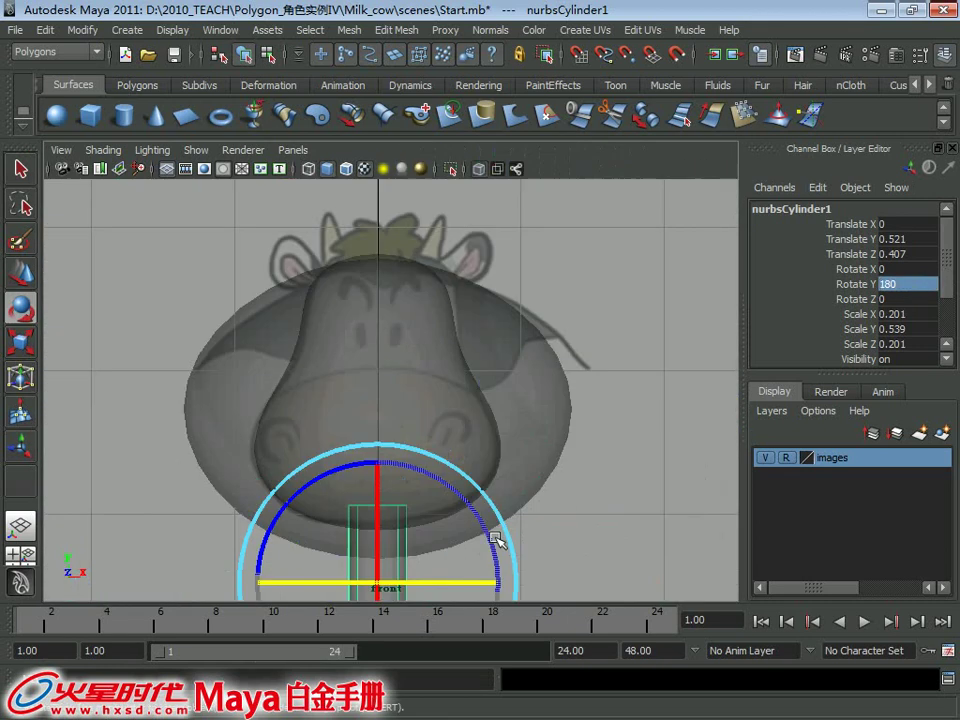
mouse_move(461, 526)
middle_mouse_down("alt")
mouse_move(431, 452)
mouse_move(572, 471)
middle_mouse_up("alt")
key("space")
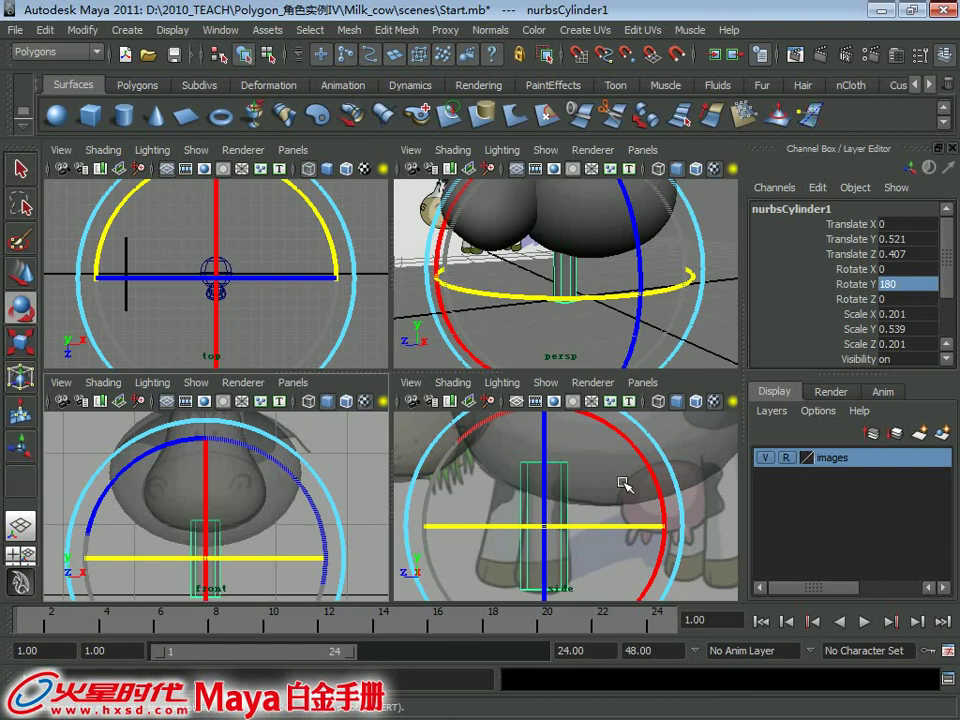
key("space")
key("q")
scroll(330, 356, "down", 2)
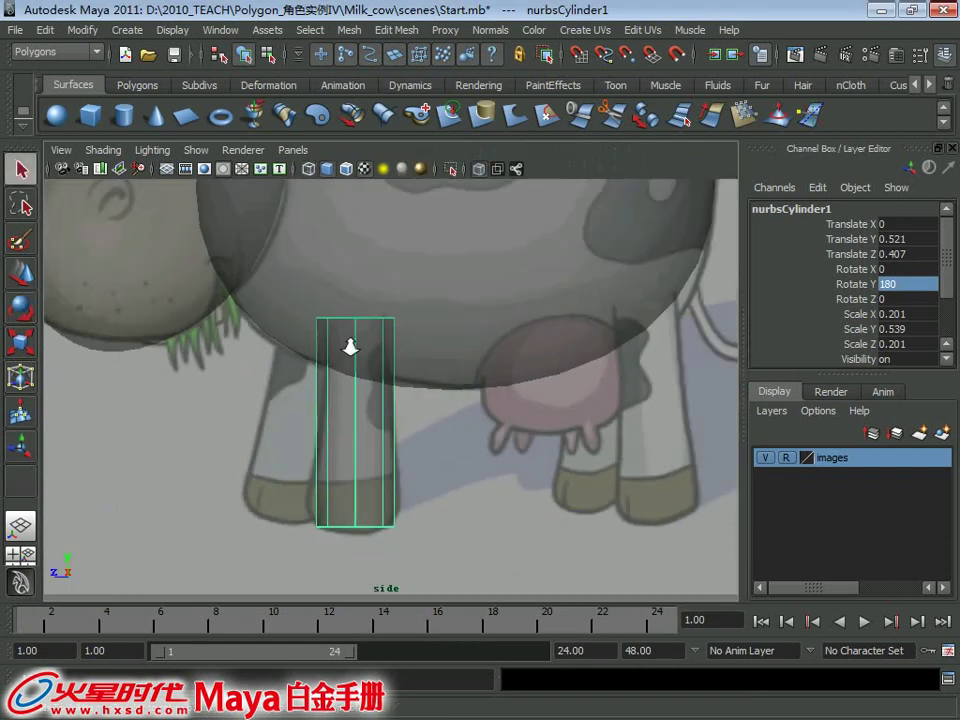
scroll(348, 360, "down", 2)
- Switch to the Animation menu set and add a lattice with 2 T divisions to the leg
right_click(335, 354)
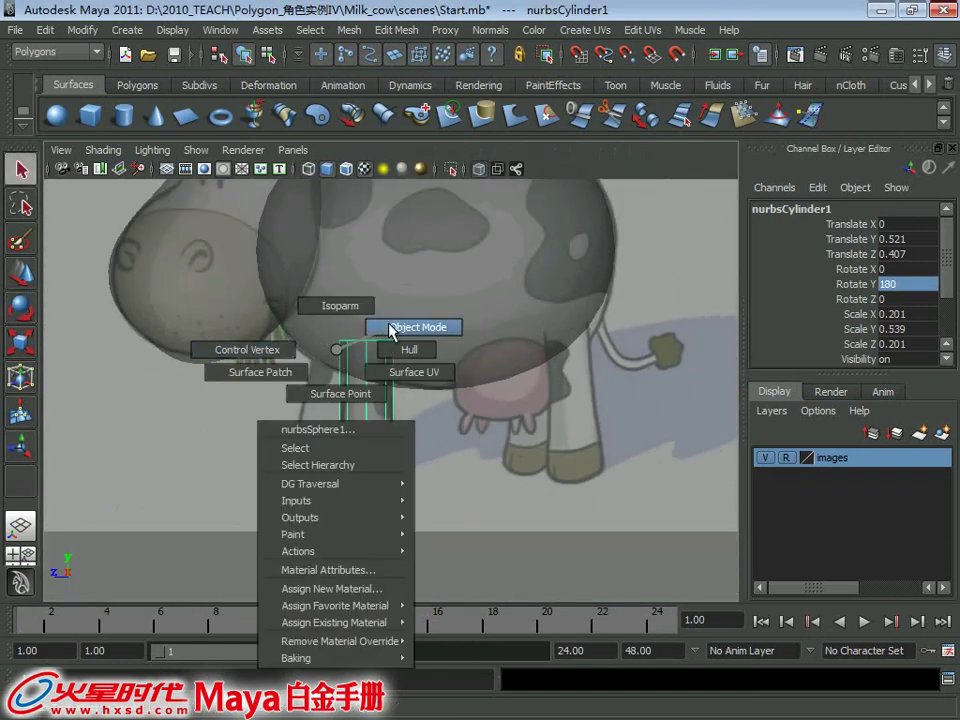
right_click_drag(268, 338, 418, 327)
left_click(57, 51)
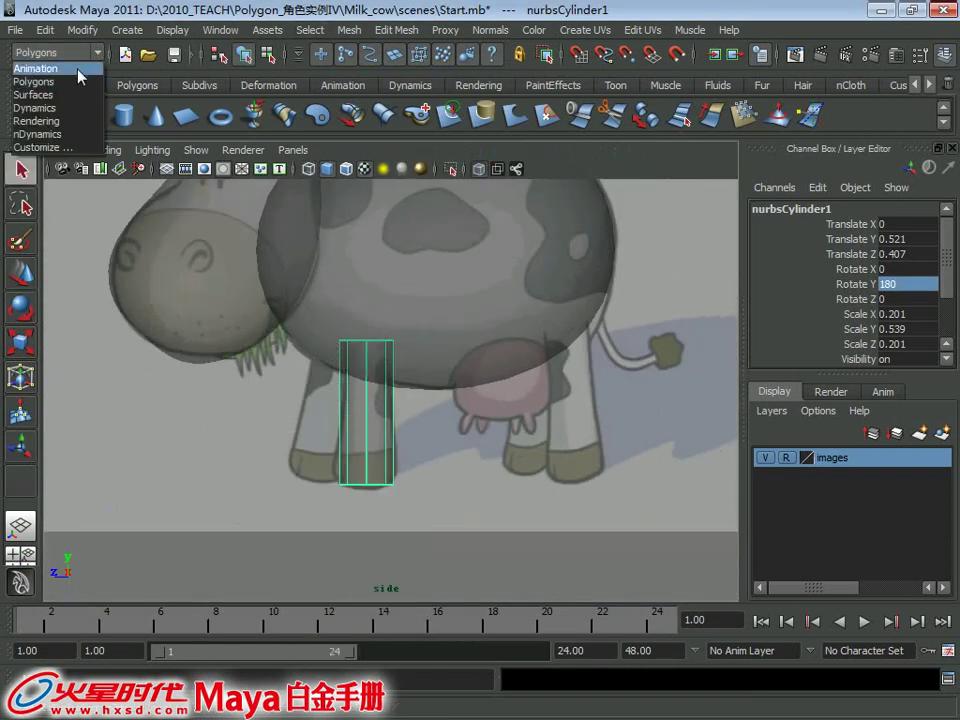
left_click(34, 68)
left_click(476, 30)
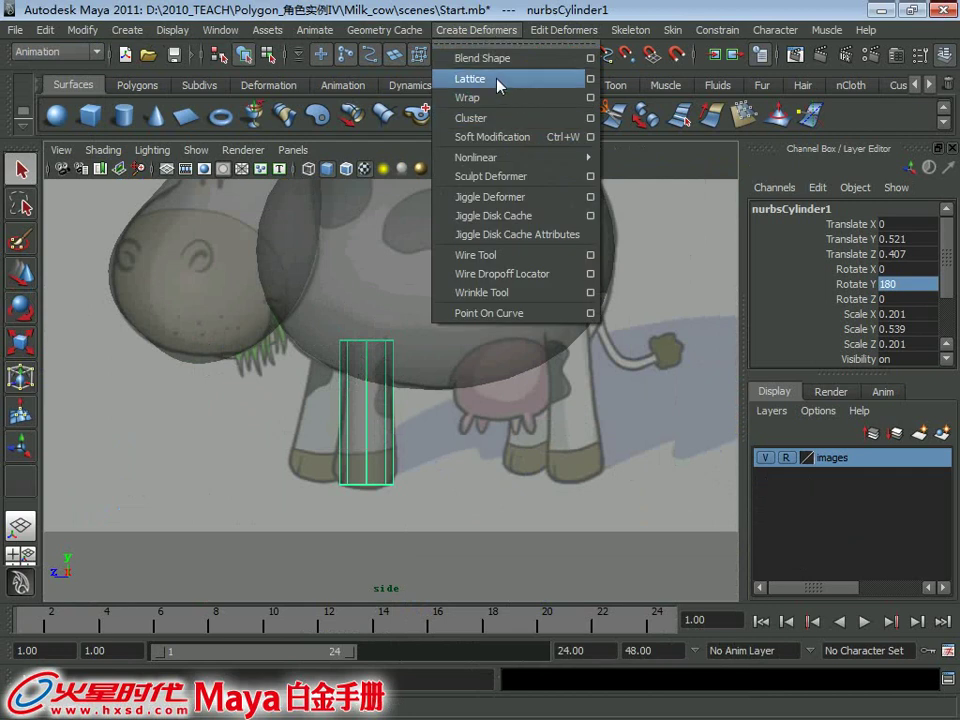
left_click(494, 80)
left_click(845, 299)
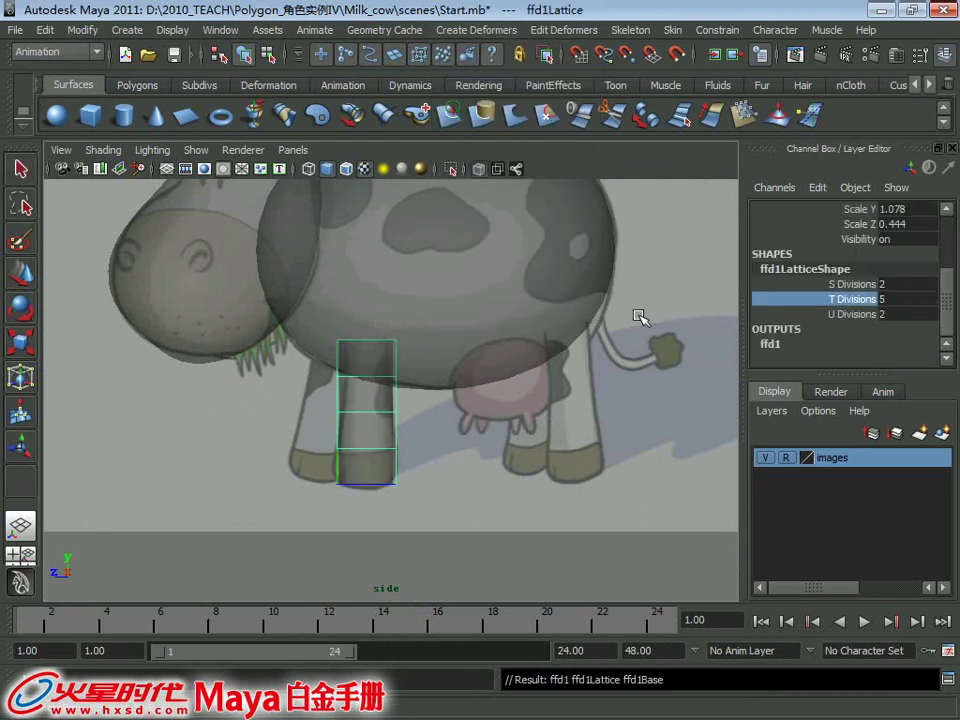
- Raise the lattice's top points slightly and scale them in to narrow the leg's top
middle_click_drag(639, 317, 557, 476)
right_click_drag(522, 366, 510, 300)
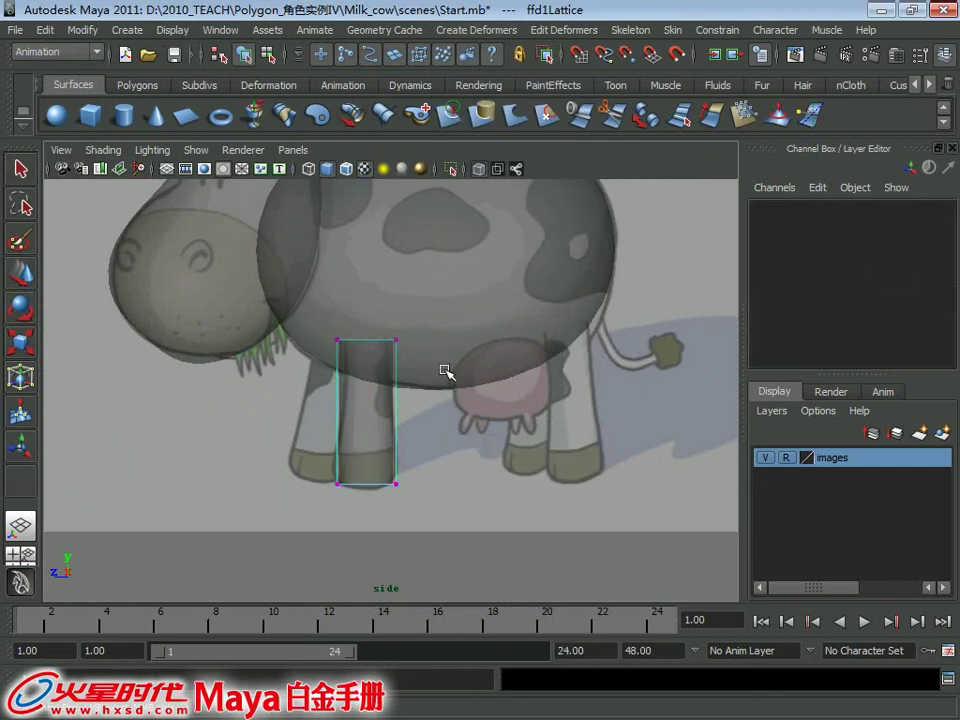
mouse_move(446, 371)
left_mouse_down()
mouse_move(326, 322)
mouse_move(355, 339)
left_mouse_up()
key("r")
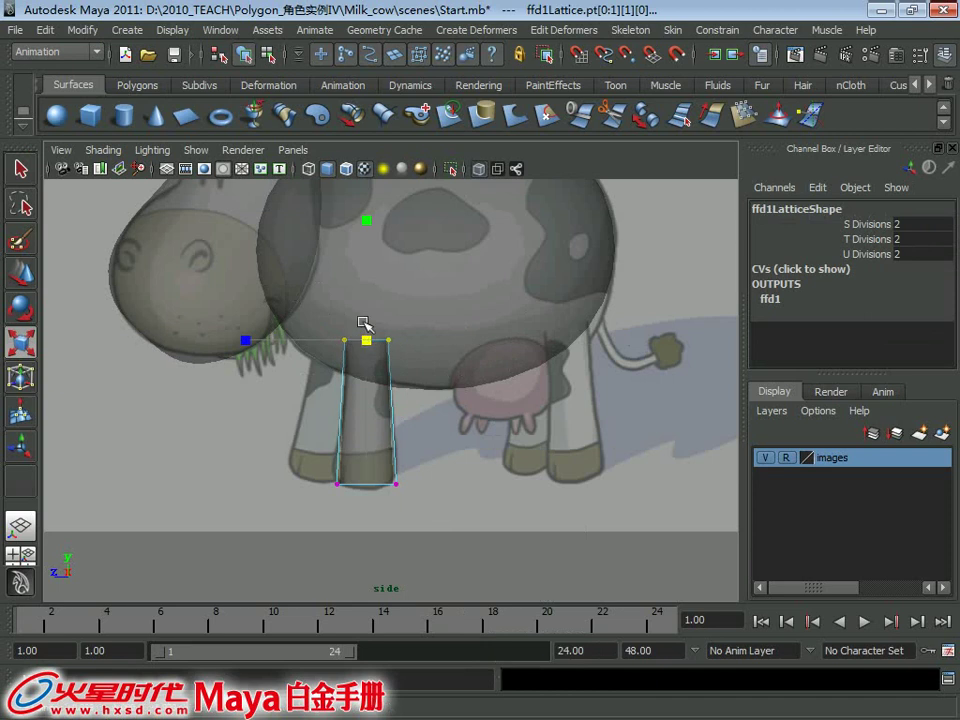
key("w")
left_click_drag(368, 256, 368, 250)
key("r")
left_click_drag(373, 328, 370, 335)
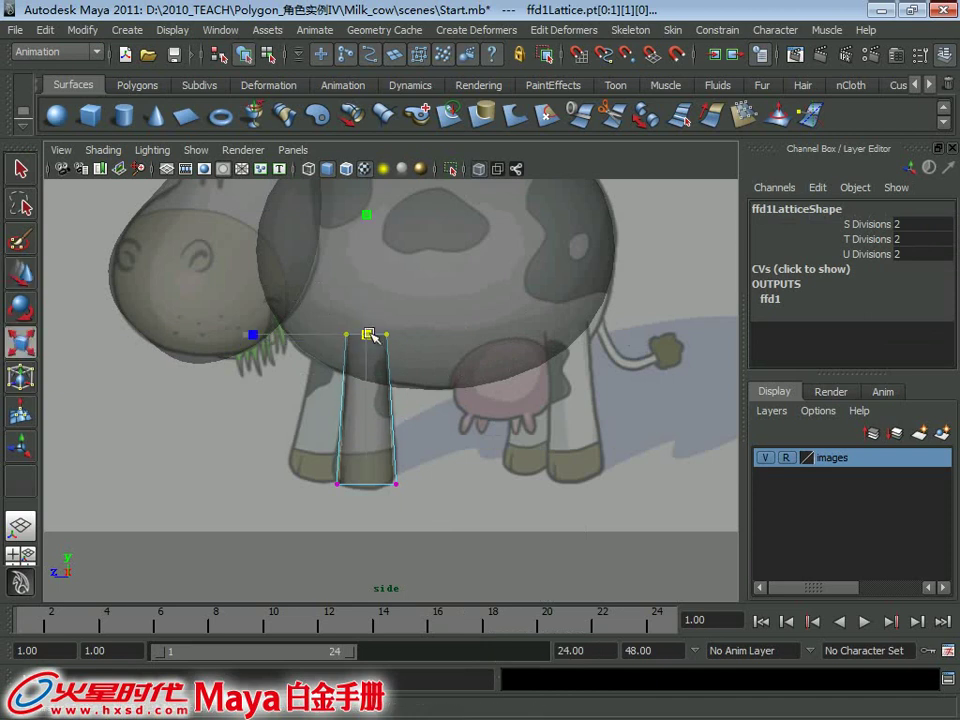
- Scale the bottom lattice points out to widen the hoof end, then reselect the lattice
mouse_move(480, 563)
left_mouse_down()
mouse_move(320, 470)
mouse_move(379, 484)
left_mouse_up()
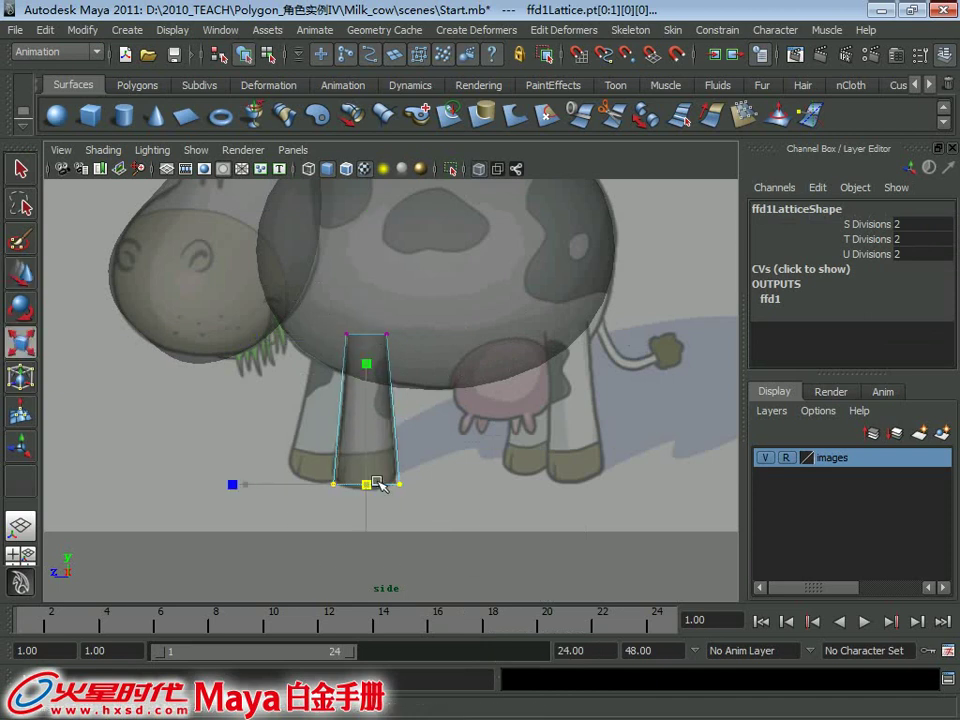
key("w")
left_click(365, 395)
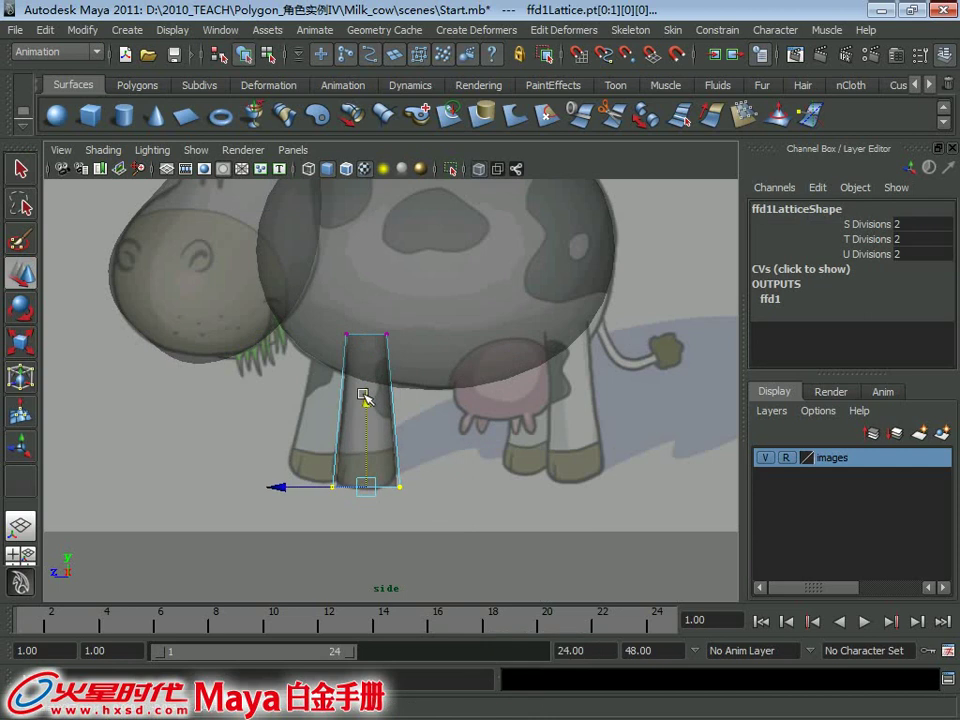
scroll(366, 400, "up", 1)
left_click(359, 372)
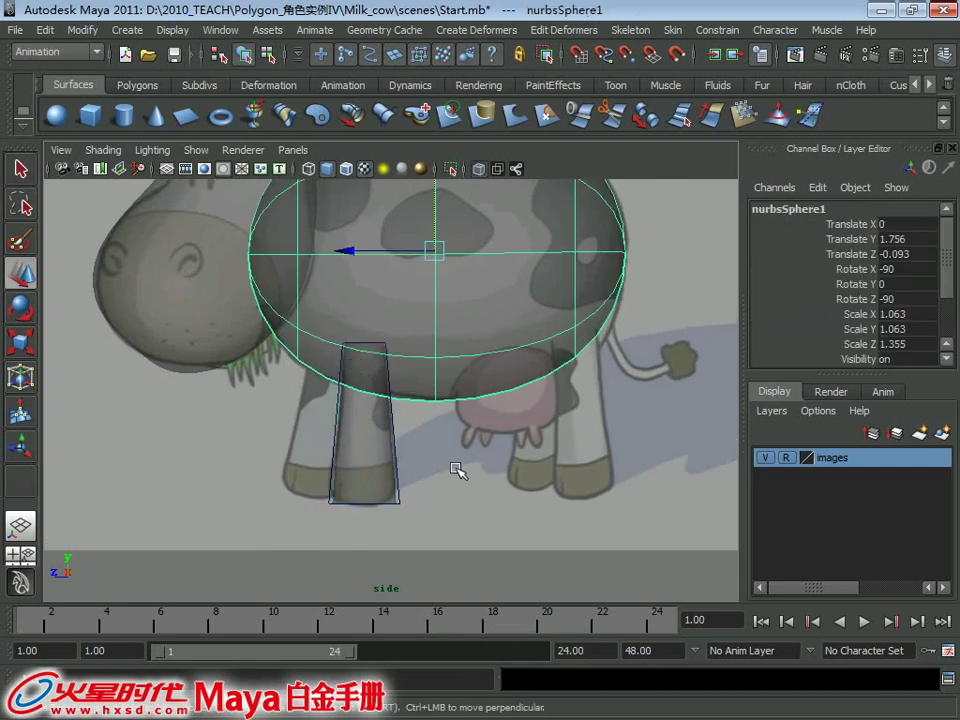
left_click_drag(447, 518, 447, 518)
- Insert a new isoparm span across the middle of the leg cylinder
left_click(888, 88)
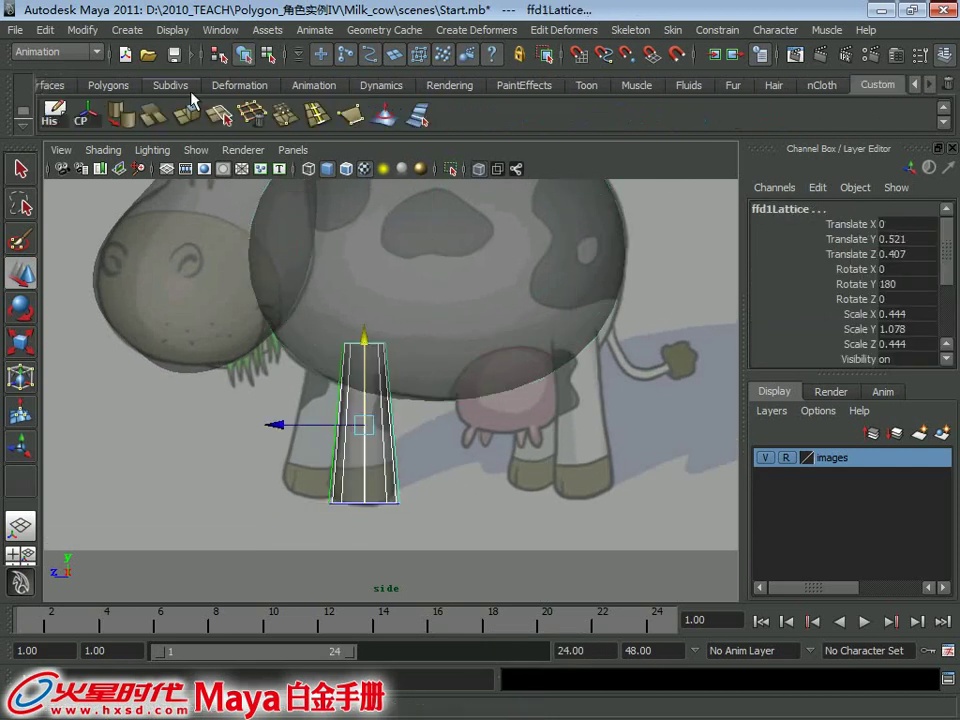
left_click(345, 390)
scroll(360, 493, "up", 1)
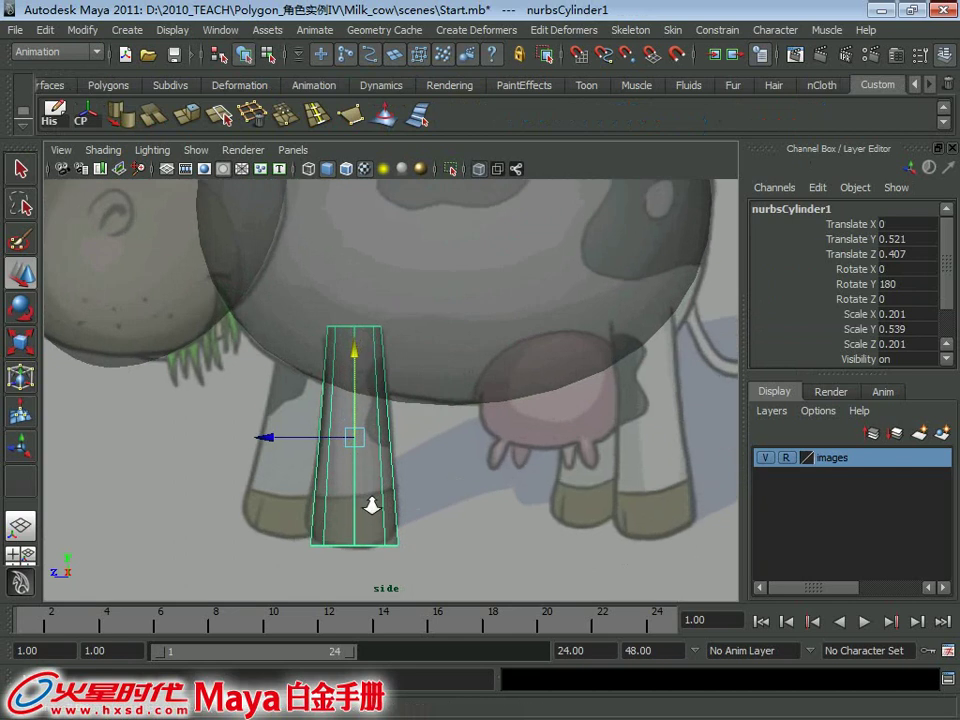
middle_click_drag(368, 506, 364, 443, "alt")
scroll(364, 420, "up", 1)
key("q")
right_click_drag(362, 349, 362, 385)
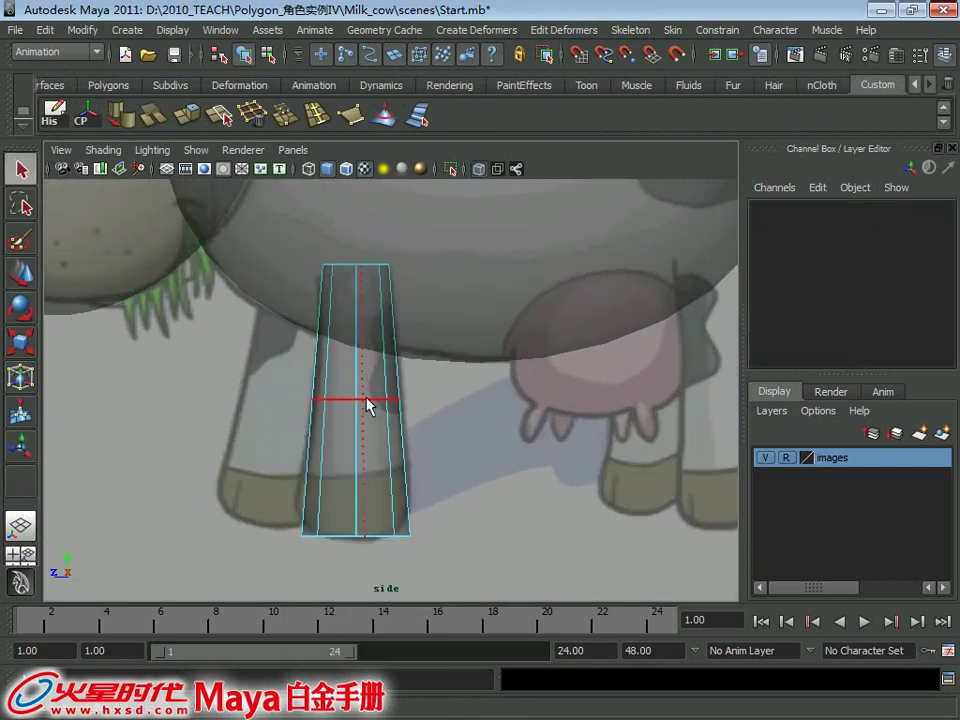
left_click_drag(366, 404, 371, 396)
left_click(415, 122)
- In Isoparm mode, pick span positions near the top and bottom of the leg
scroll(450, 435, "up", 2)
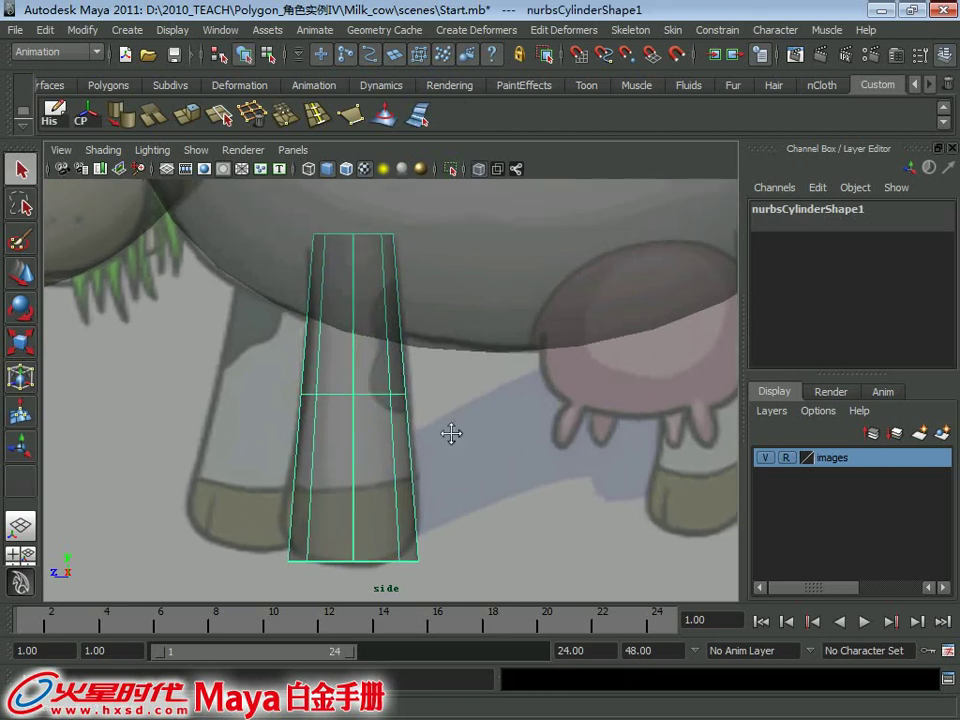
scroll(473, 415, "up", 1)
middle_click_drag(399, 474, 345, 443, "alt")
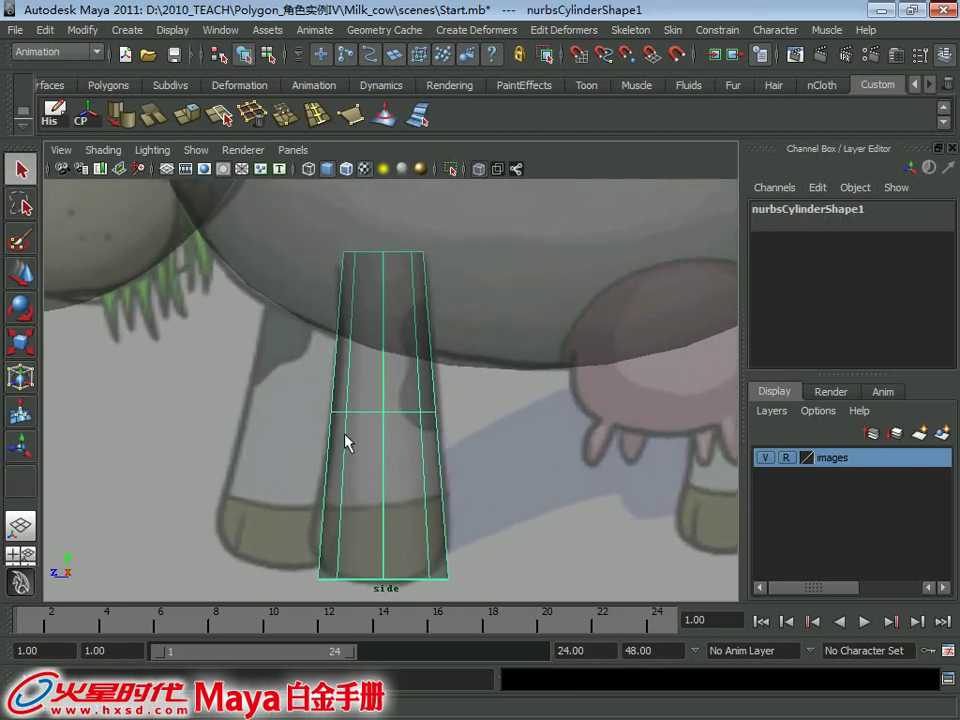
scroll(345, 443, "up", 1)
right_click(377, 339)
middle_click_drag(351, 543, 343, 451, "alt")
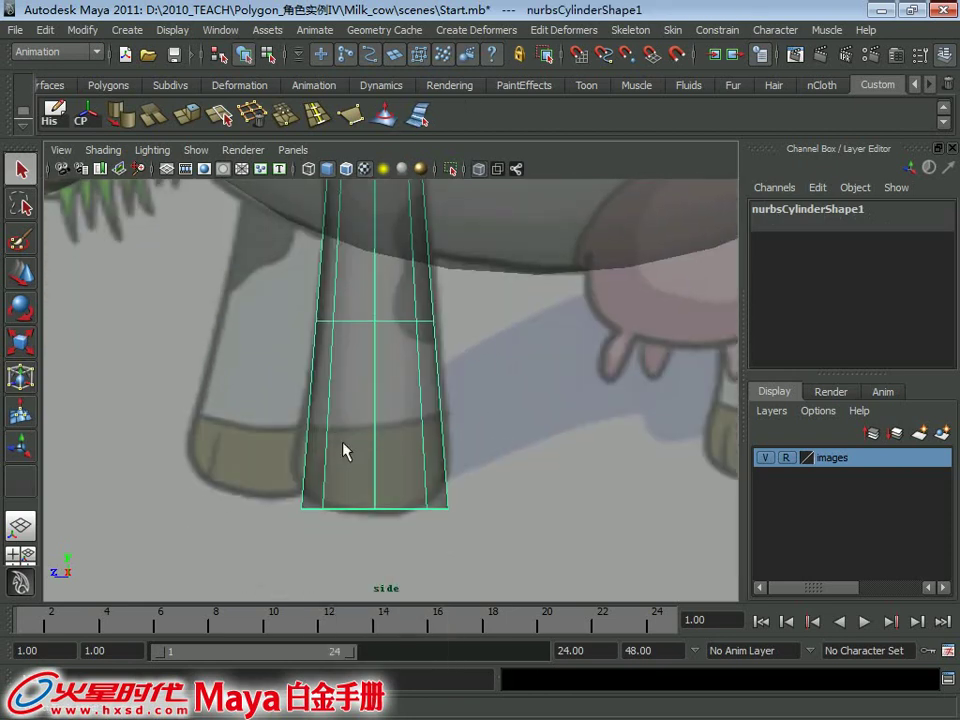
right_click(355, 349)
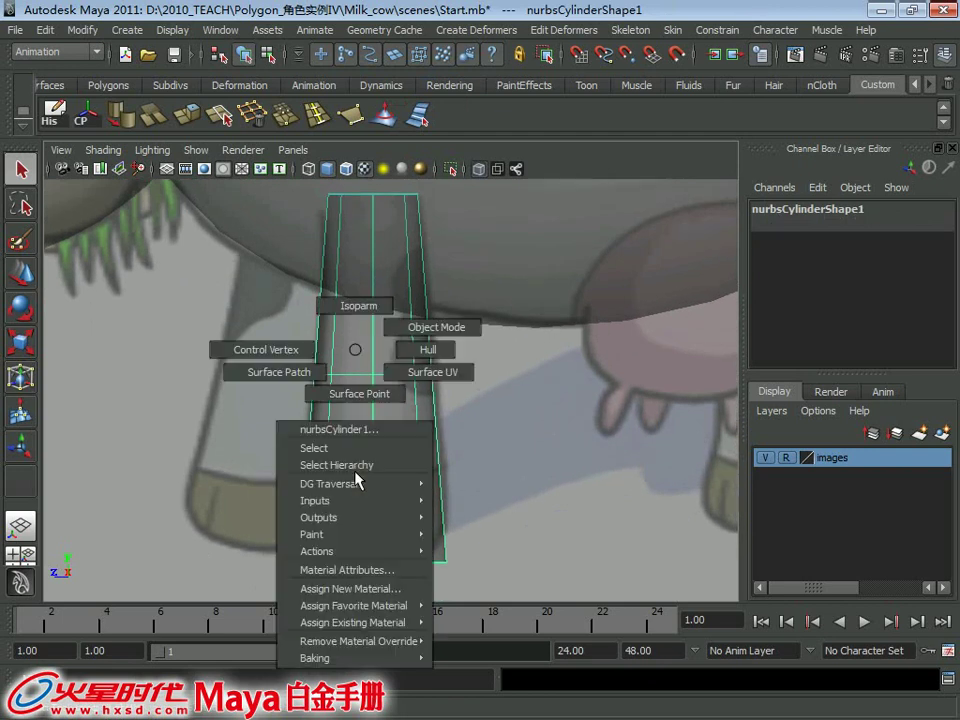
left_click(357, 327)
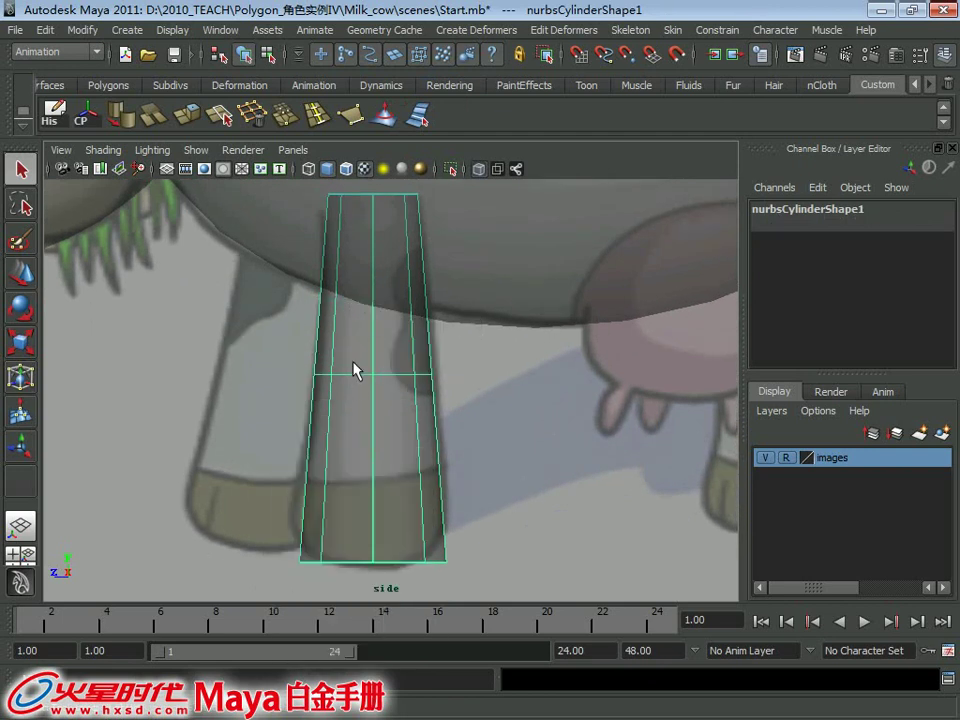
left_click(366, 267)
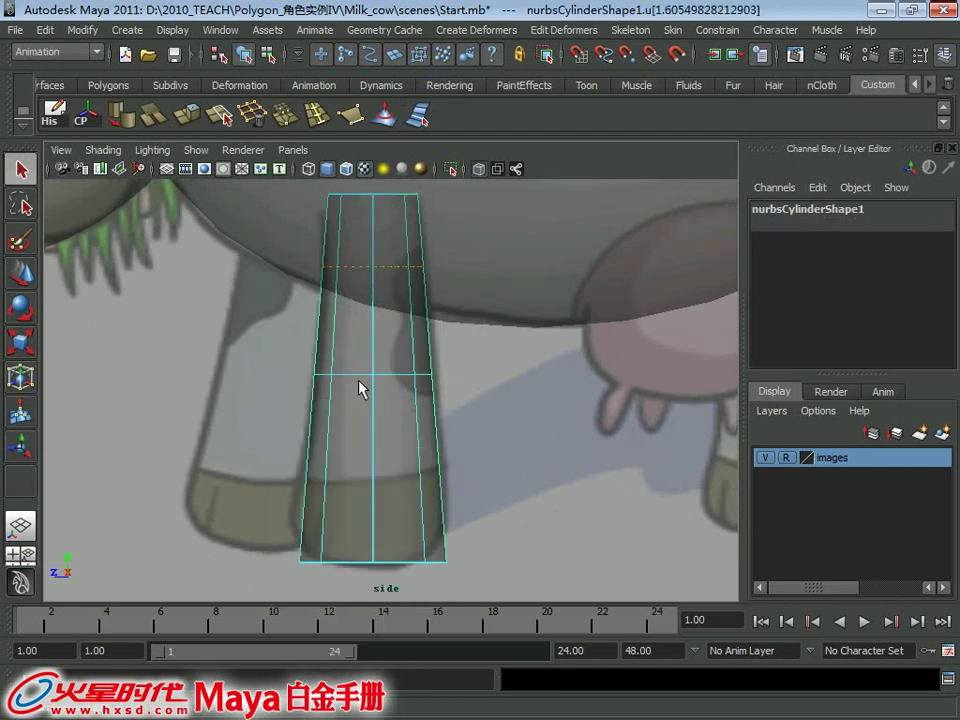
left_click(364, 492, "shift")
- Insert another isoparm span near the bottom of the leg
key("F8")
scroll(400, 493, "up", 2)
right_click(373, 350)
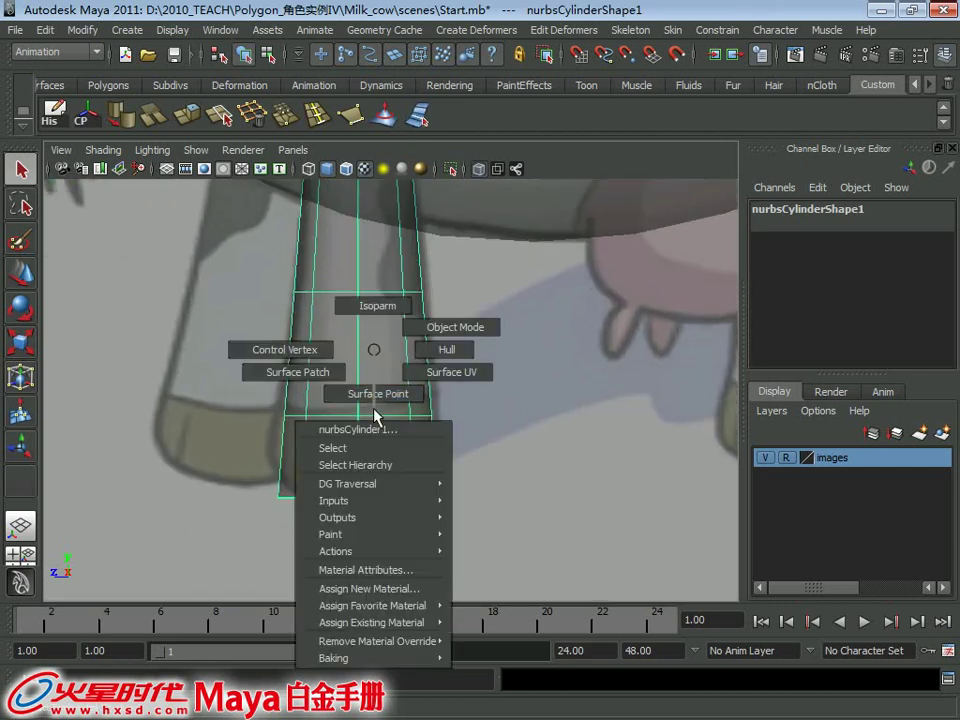
left_click(370, 305)
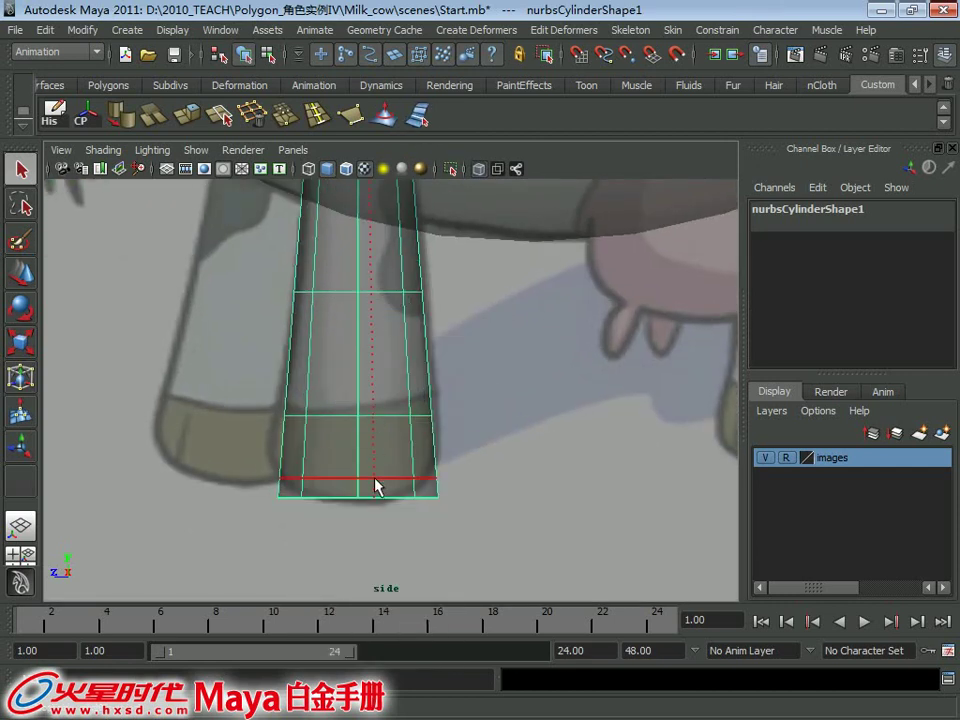
left_click(416, 117)
right_click(409, 349)
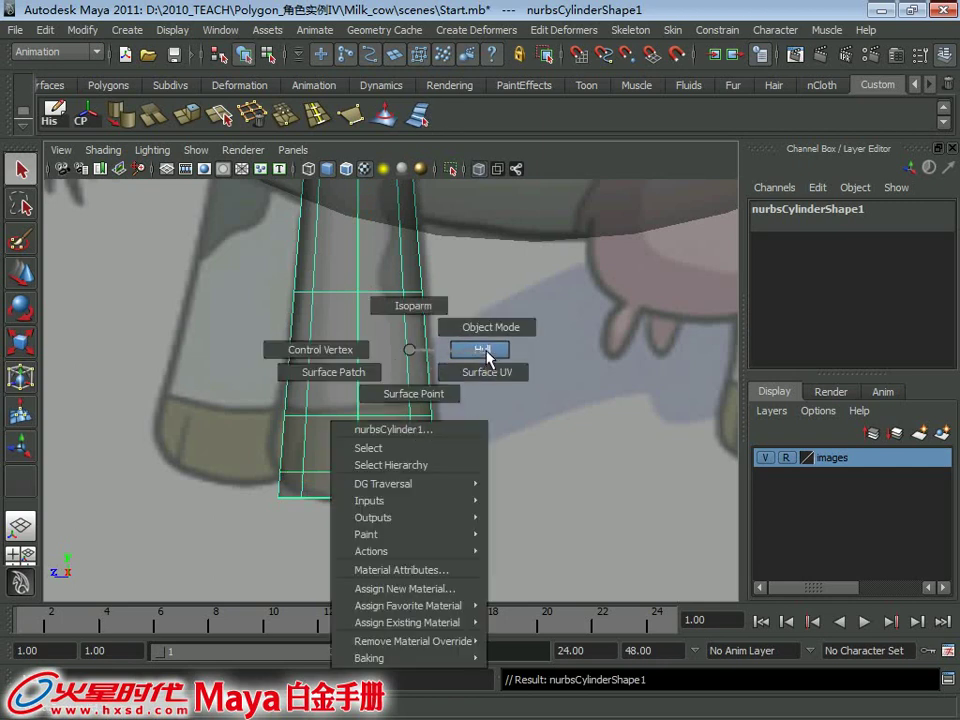
- Select the leg's bottom hull and lower its control points into a rounded hoof
left_click(485, 349)
left_click(407, 498)
key("r")
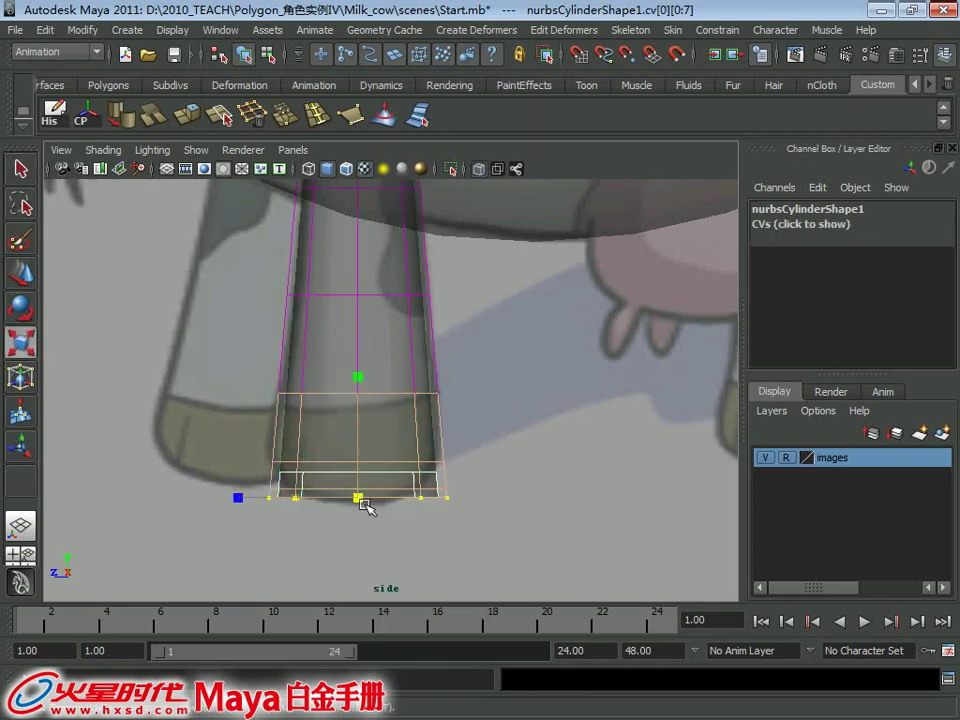
left_click_drag(362, 500, 290, 510)
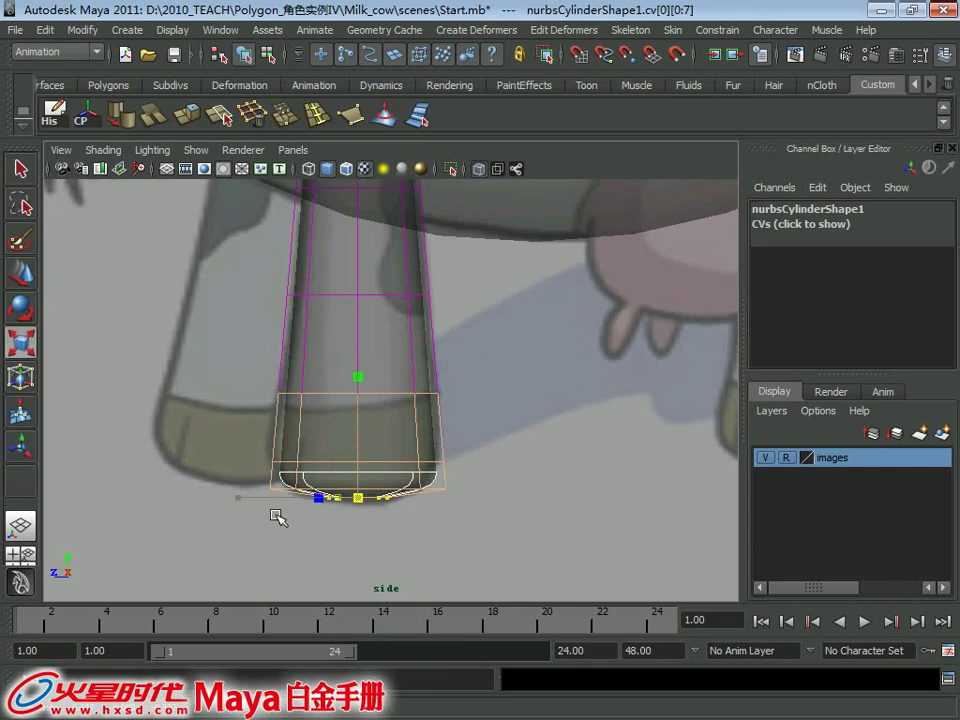
middle_click_drag(279, 514, 484, 384, "alt")
scroll(484, 384, "up", 2)
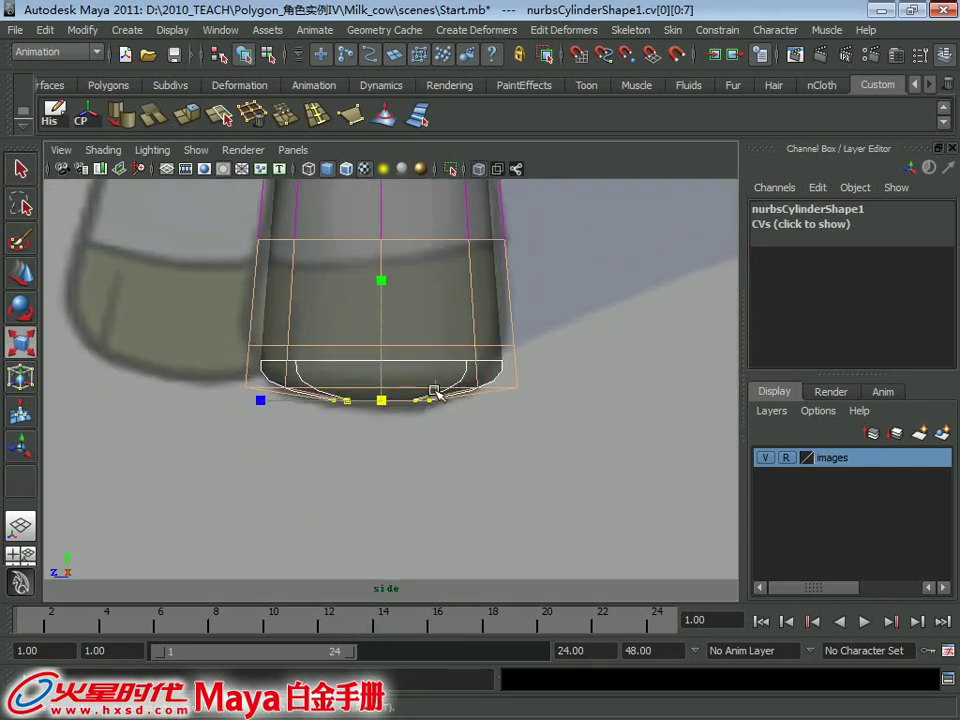
key("ctrl+z")
key("w")
left_click_drag(381, 300, 381, 317)
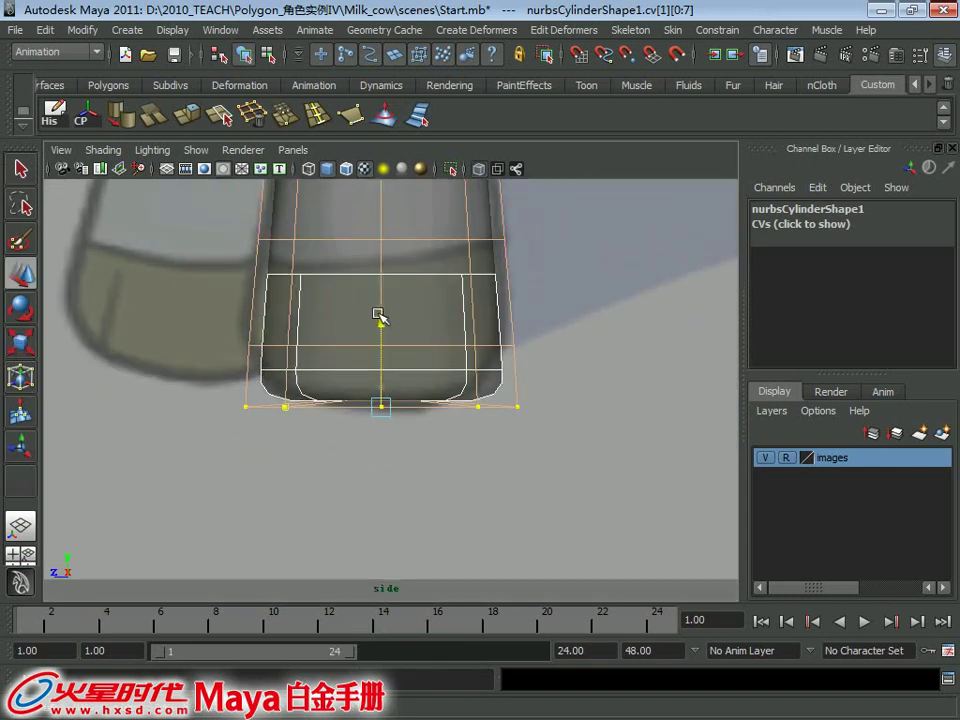
- Zoom out and maximize the perspective view
scroll(388, 317, "down", 2)
mouse_move(424, 326)
middle_mouse_down("alt")
mouse_move(399, 349)
mouse_move(426, 381)
middle_mouse_up("alt")
key("space")
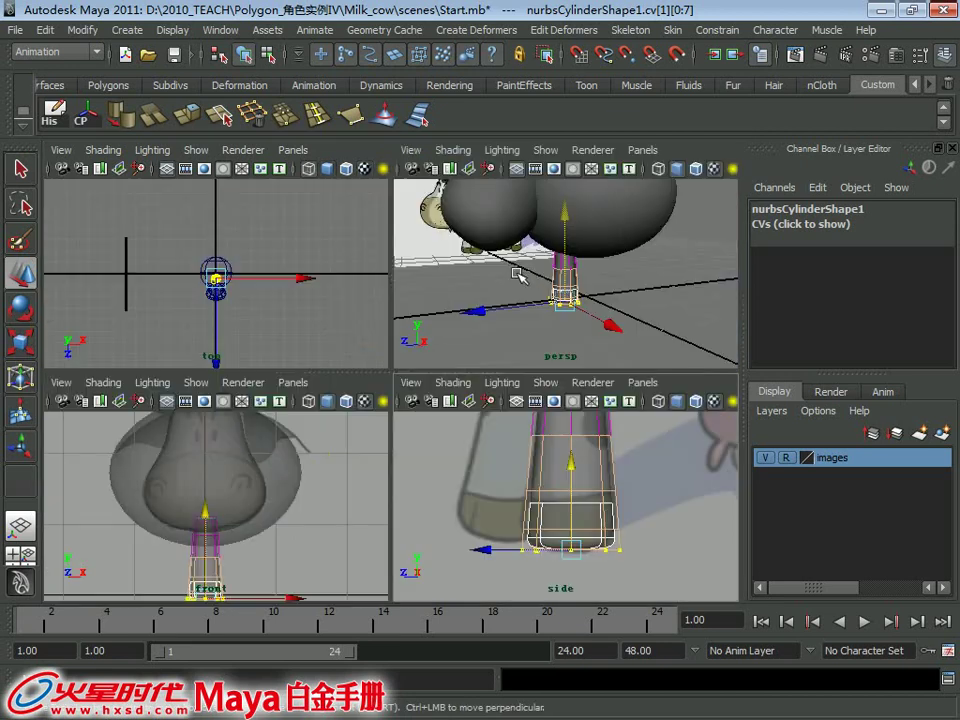
key("space")
- In Object Mode, slide the leg cylinder sideways along X under the body
right_click_drag(477, 362, 525, 336)
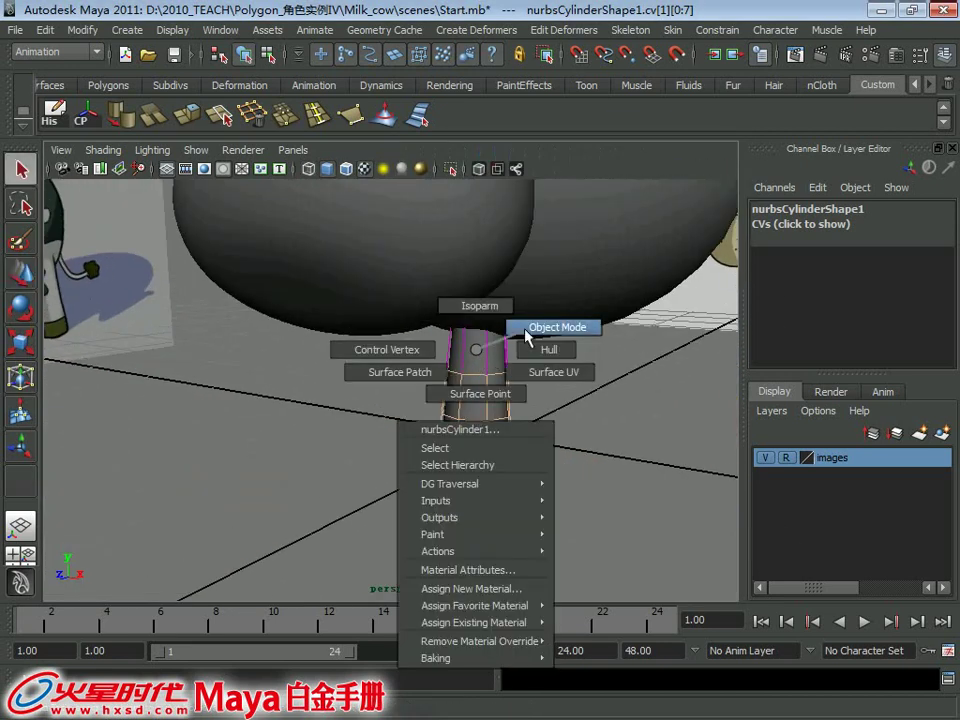
mouse_move(568, 414)
left_mouse_down("alt")
mouse_move(564, 388)
mouse_move(456, 377)
mouse_move(553, 450)
mouse_move(514, 394)
mouse_move(510, 268)
mouse_move(492, 393)
mouse_move(439, 448)
mouse_move(483, 450)
left_mouse_up("alt")
key("w")
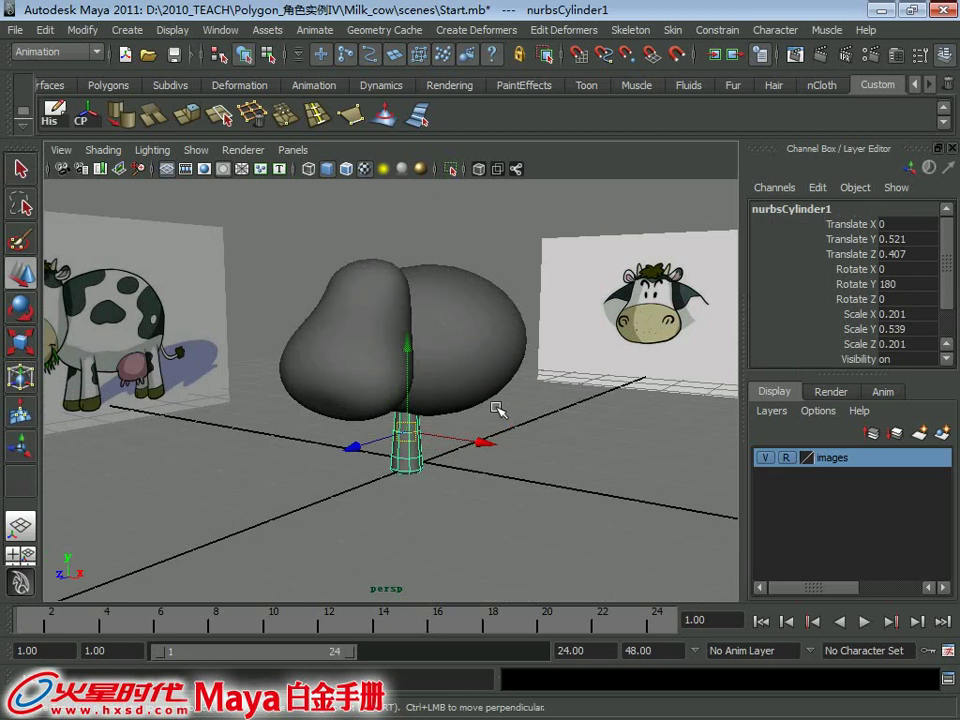
mouse_move(486, 406)
right_mouse_down("alt")
mouse_move(471, 413)
mouse_move(450, 467)
right_mouse_up("alt")
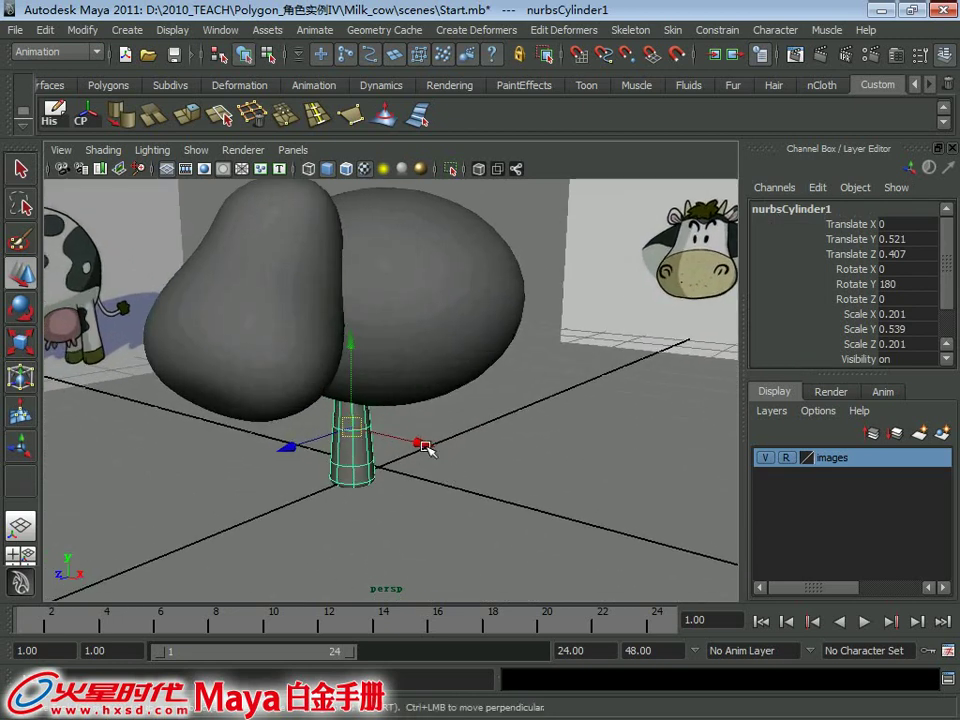
mouse_move(422, 446)
left_mouse_down()
mouse_move(524, 476)
mouse_move(403, 441)
mouse_move(347, 443)
mouse_move(329, 405)
mouse_move(262, 358)
left_mouse_up()
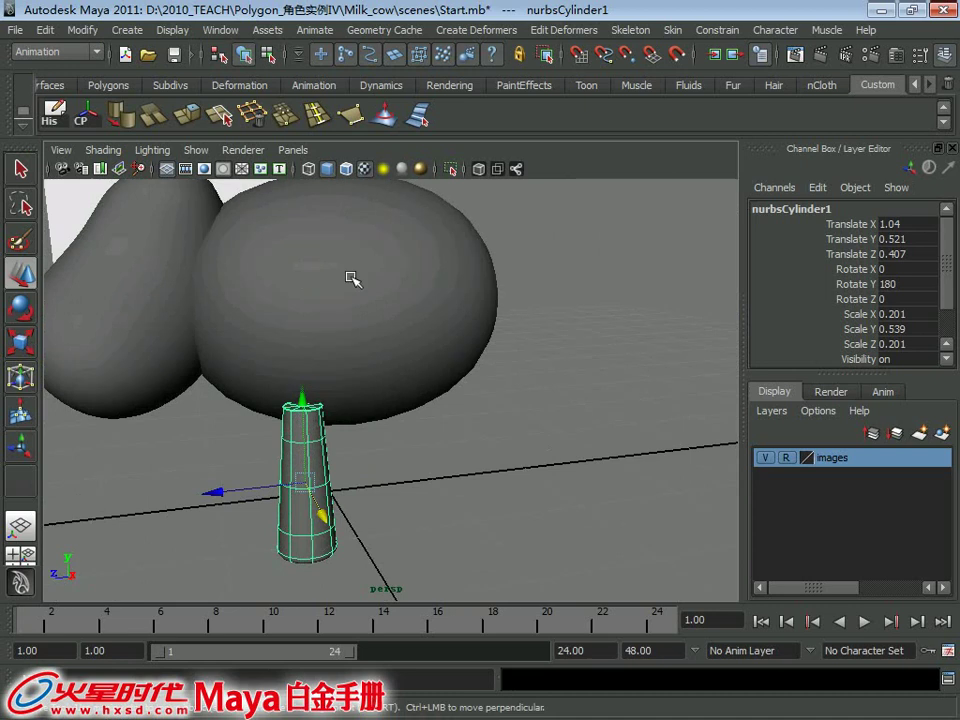
mouse_move(324, 515)
left_mouse_down()
mouse_move(317, 506)
mouse_move(332, 520)
mouse_move(317, 499)
mouse_move(326, 525)
mouse_move(399, 437)
left_mouse_up()
scroll(399, 437, "up", 2)
- Reselect nurbsCylinder1 and nudge it along X to about 1.068
key("q")
left_click(463, 375)
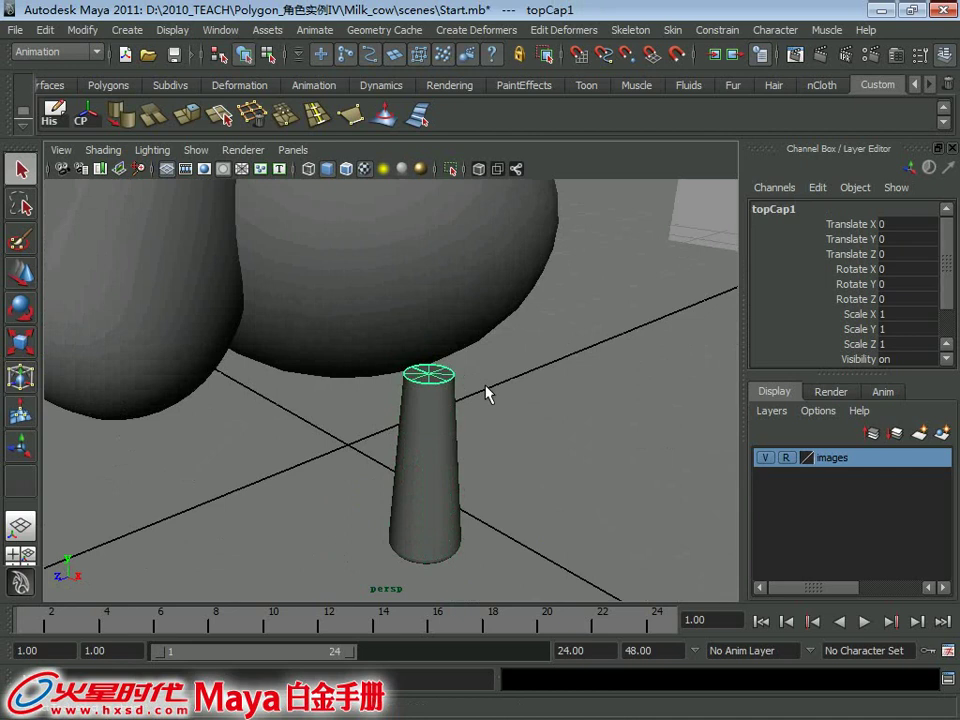
left_click(487, 393)
left_click(439, 407)
mouse_move(439, 407)
left_mouse_down("alt")
mouse_move(432, 389)
mouse_move(497, 439)
left_mouse_up("alt")
key("w")
mouse_move(583, 439)
left_mouse_down()
mouse_move(546, 424)
mouse_move(553, 443)
left_mouse_up()
scroll(463, 394, "up", 2)
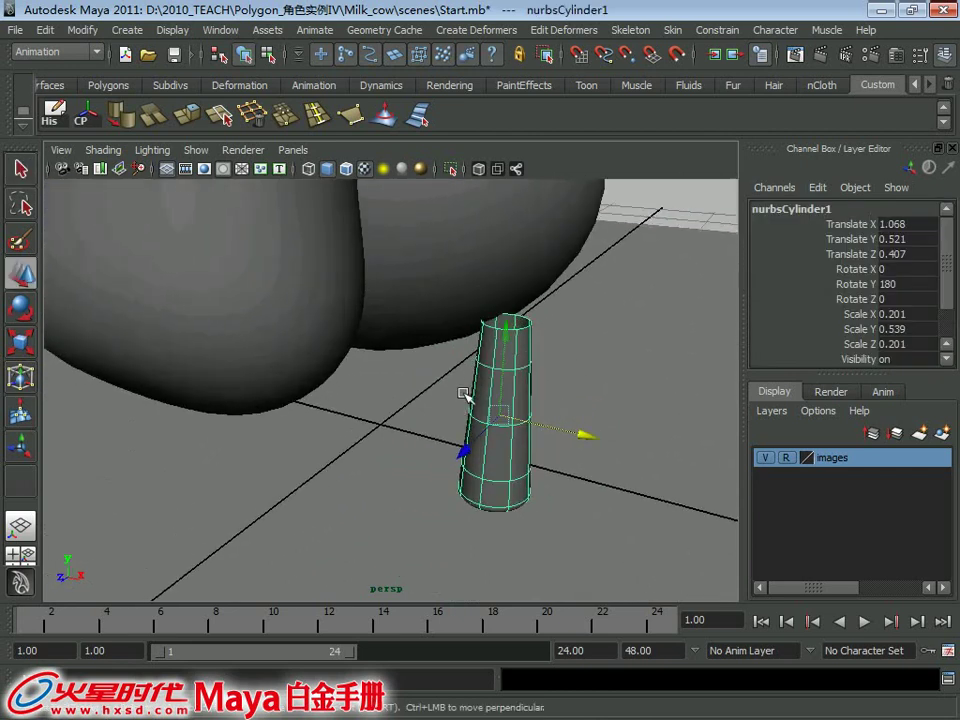
scroll(463, 394, "up", 2)
- Switch the leg to Isoparm mode and pick a span position high on it
key("q")
right_click_drag(523, 322, 530, 287)
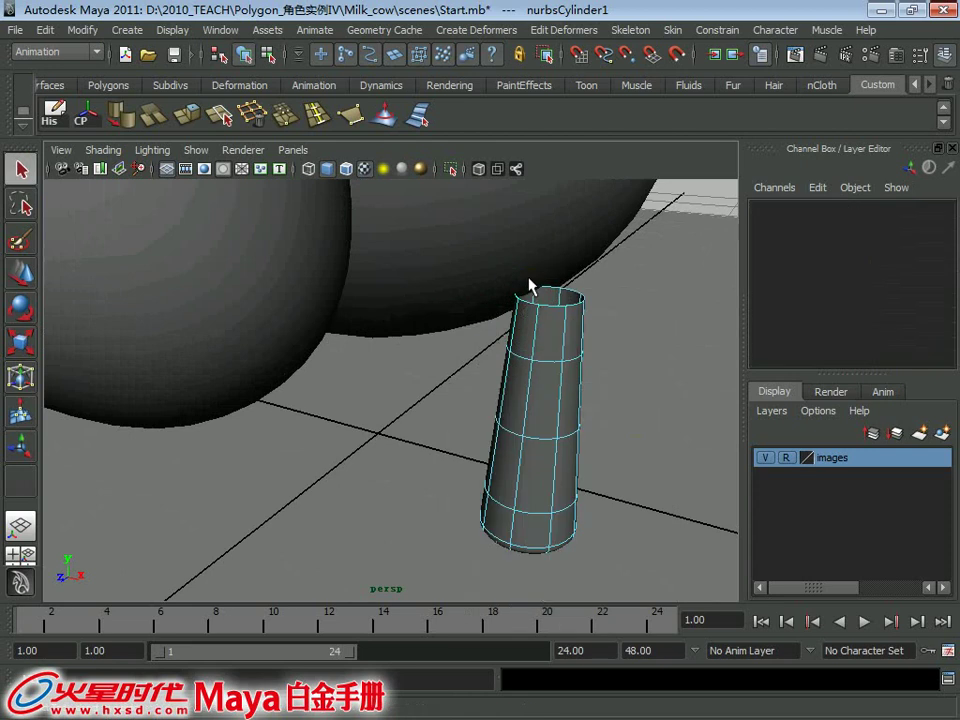
left_click(553, 340)
- Insert a span high on the leg, then bend and lean its top hull rows sideways
left_click(416, 116)
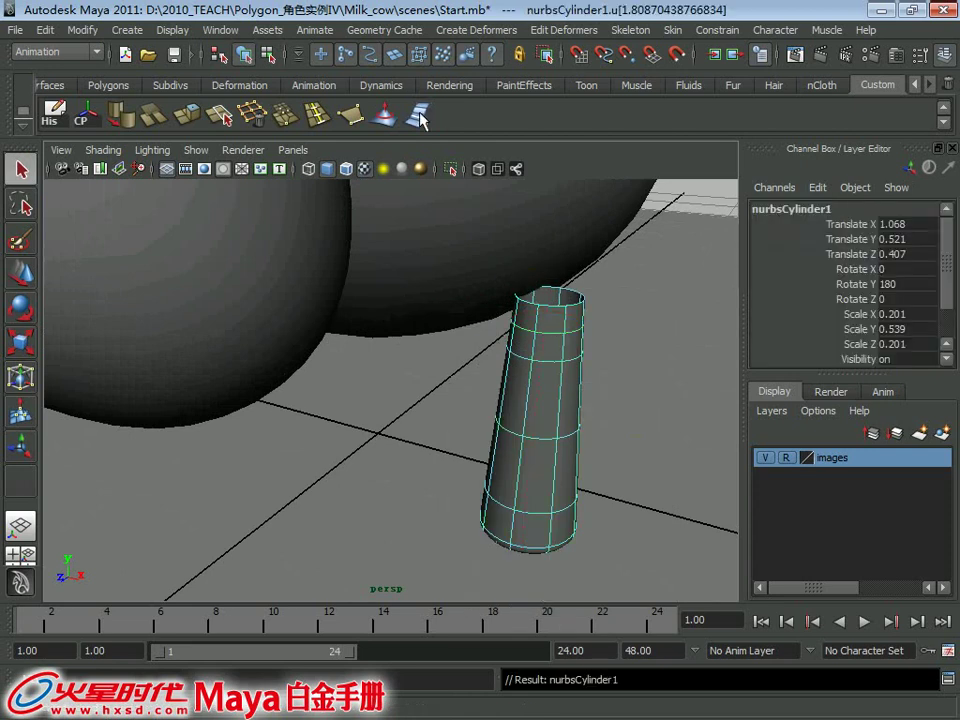
right_click(587, 293)
left_click(597, 296)
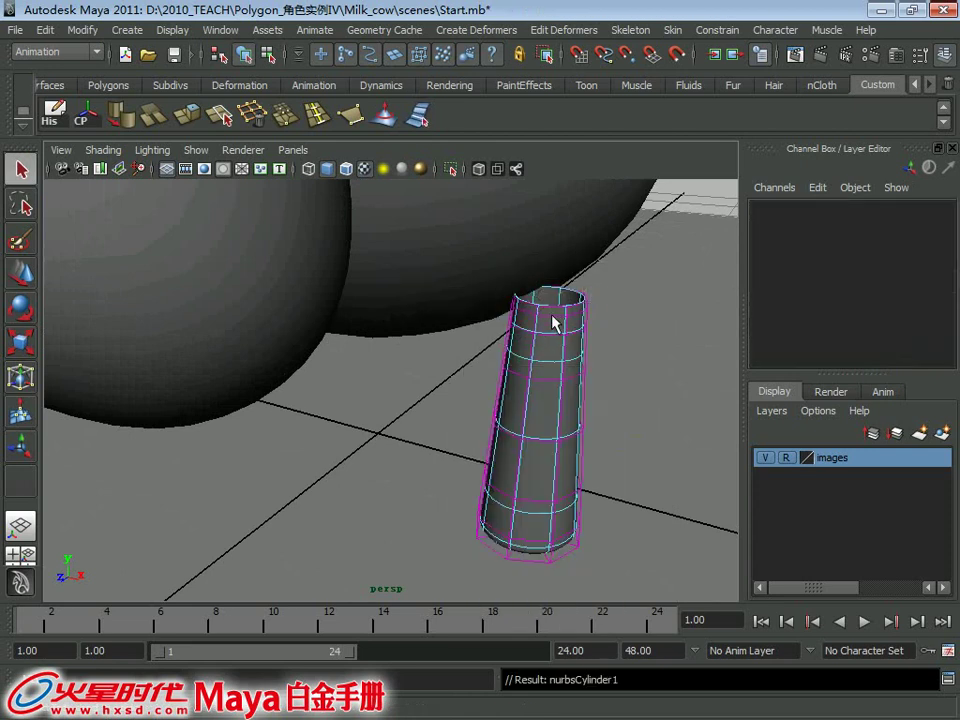
left_click_drag(415, 228, 595, 345)
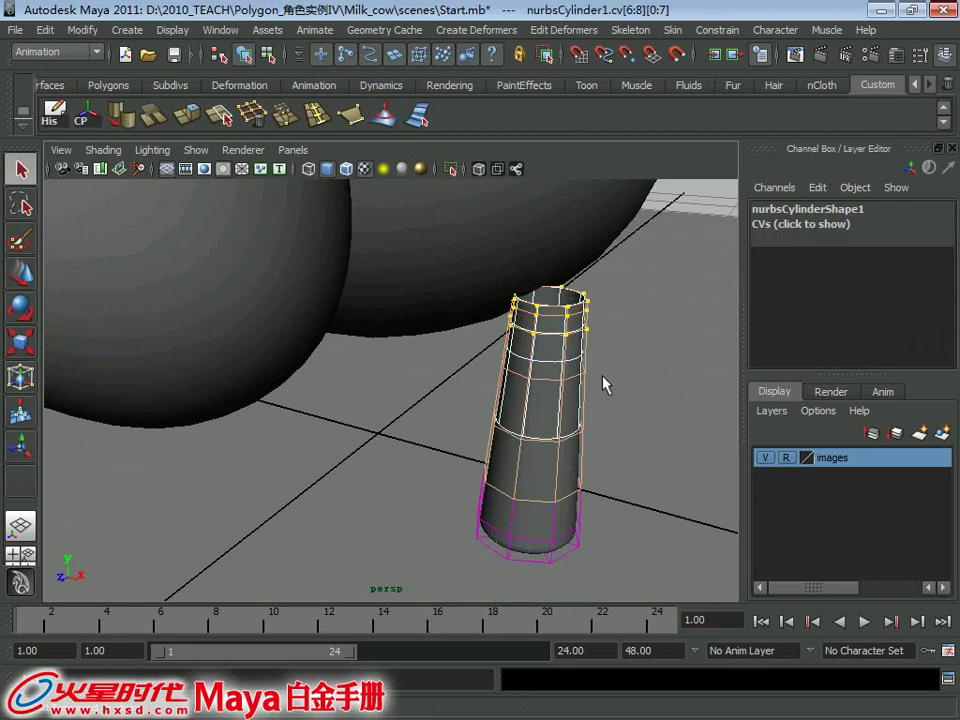
key("e")
left_click_drag(657, 258, 460, 155)
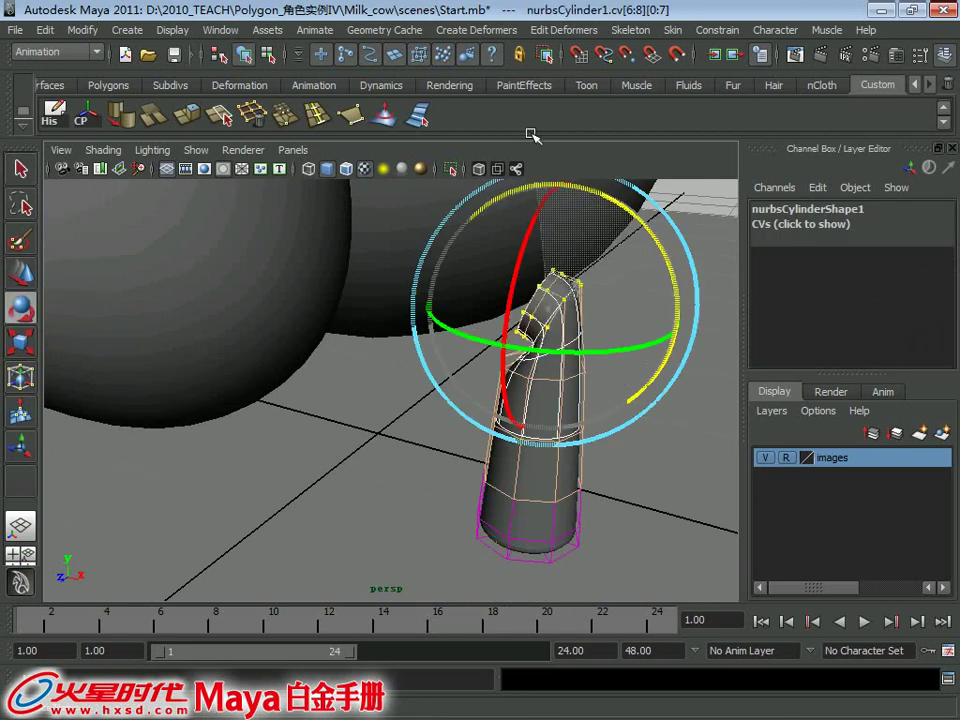
key("w")
left_click_drag(563, 249, 553, 140)
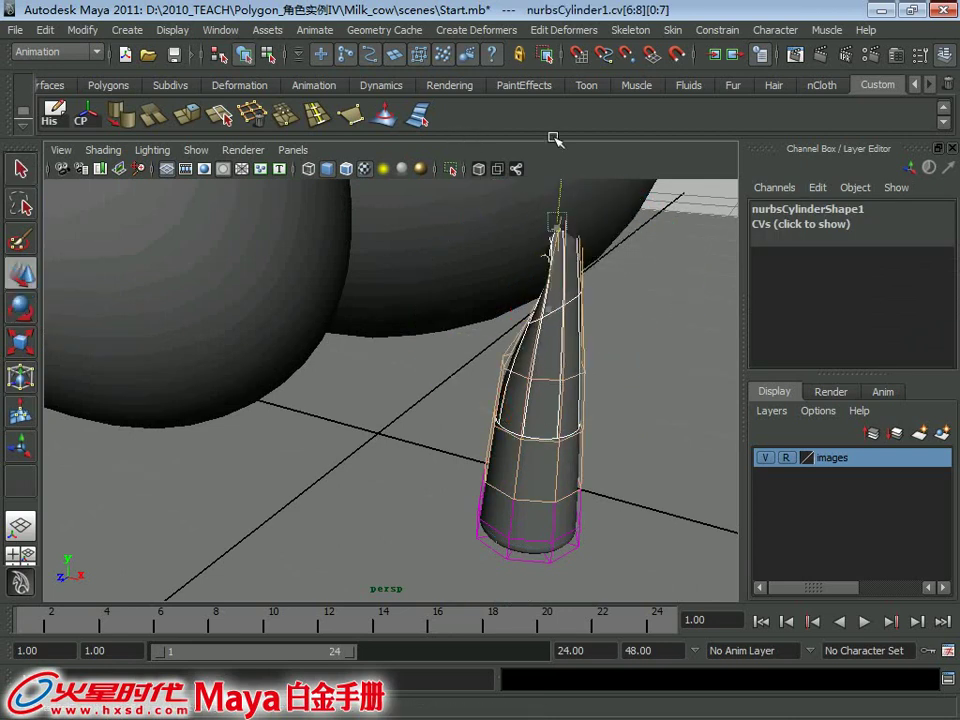
left_click_drag(621, 216, 452, 297, "alt")
mouse_move(435, 347)
left_mouse_down()
mouse_move(454, 362)
mouse_move(425, 381)
left_mouse_up()
key("e")
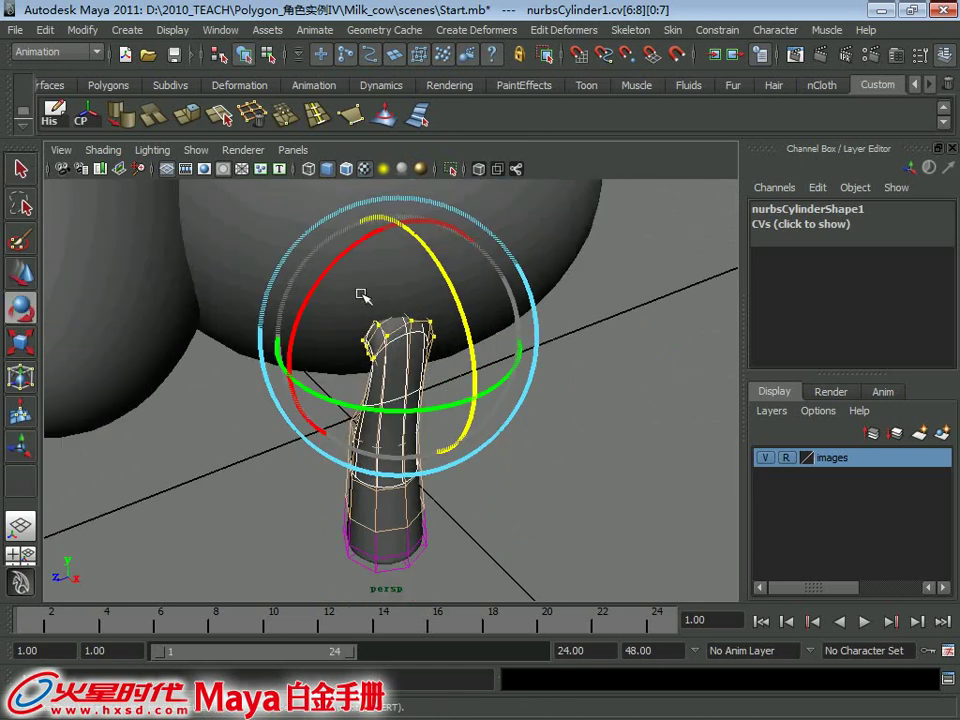
- Check the side-view cow reference, undo the tip and vertex edits, and return to Object Mode
key("ctrl+z")
key("ctrl+z")
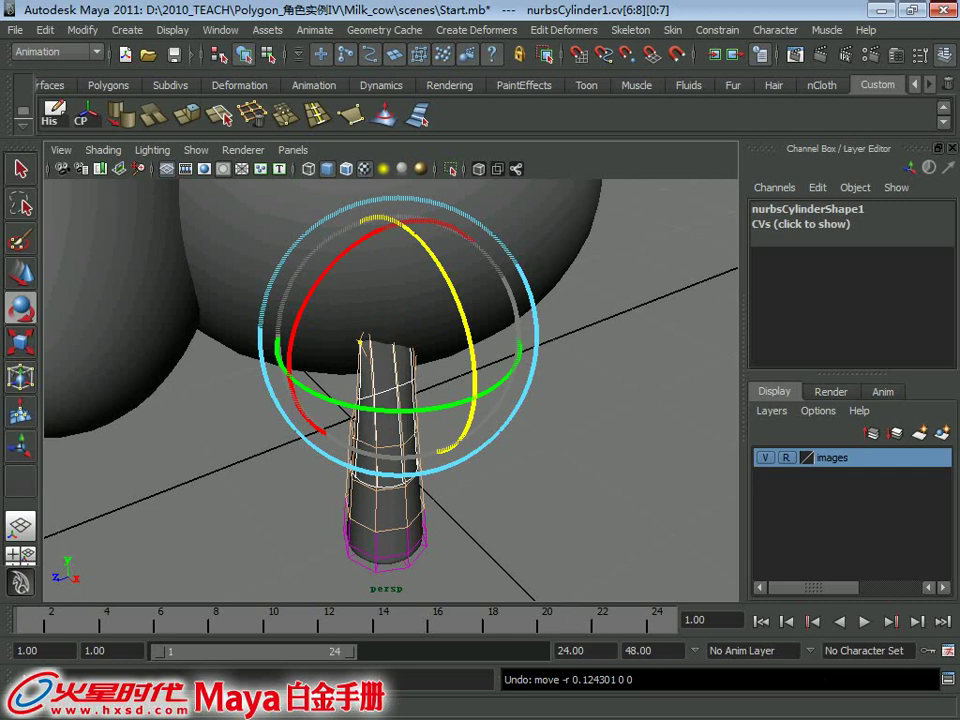
key("alt+Tab")
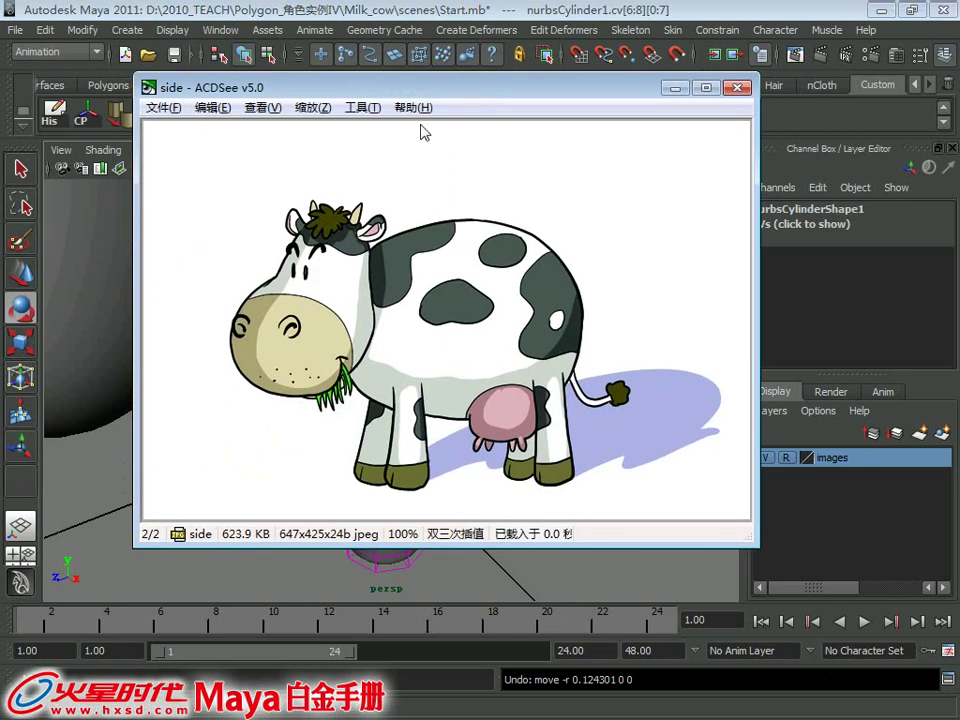
key("alt+Tab")
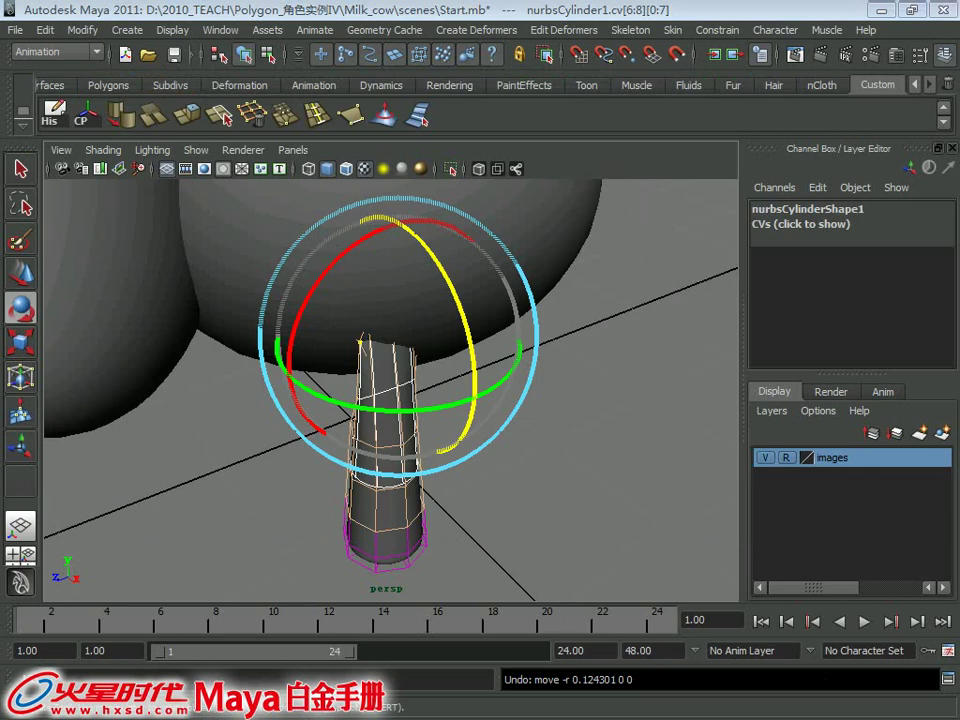
key("ctrl+z")
key("ctrl+z")
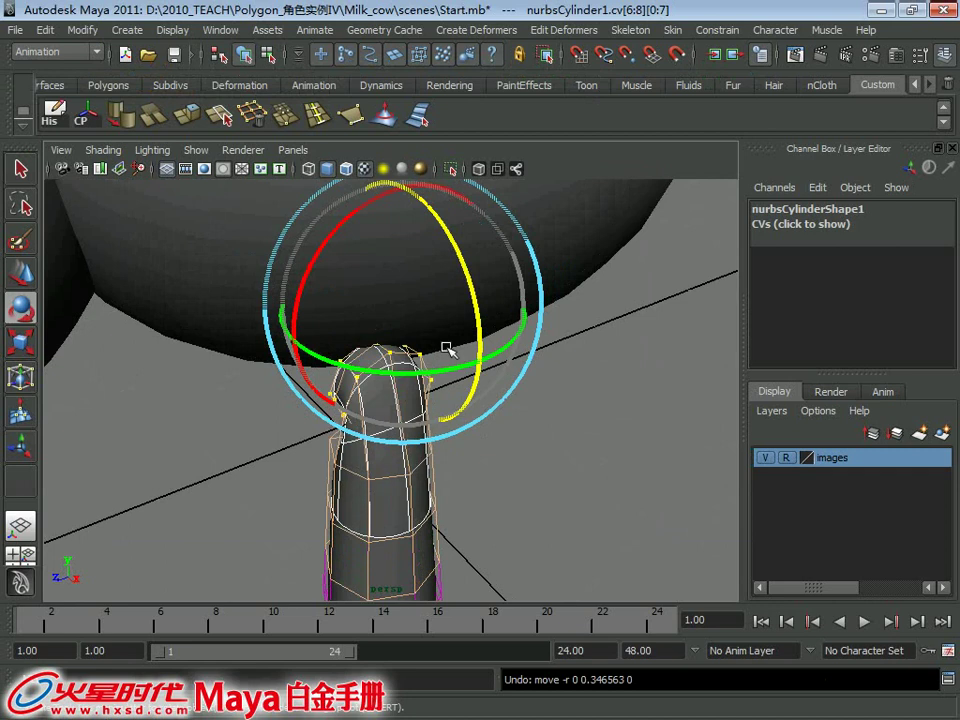
key("ctrl+z")
key("ctrl+z")
key("ctrl+z")
key("ctrl+z")
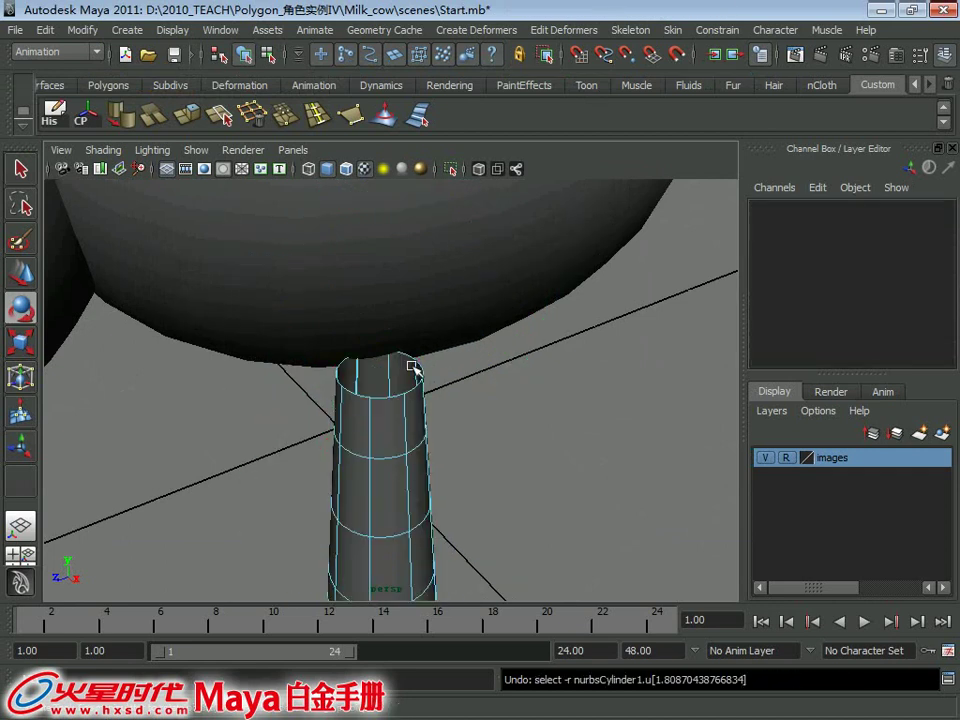
scroll(413, 368, "down", 3)
scroll(392, 253, "down", 2)
right_click_drag(447, 318, 529, 266)
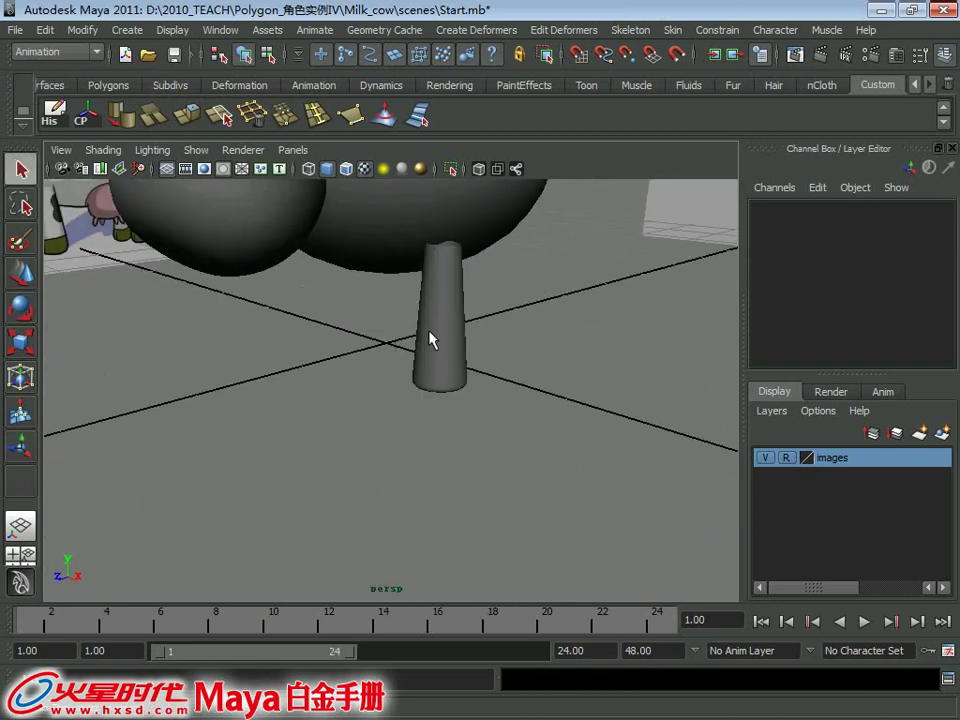
- Try sliding the leg along X in the perspective view, then undo the move
left_click(431, 336)
mouse_move(431, 336)
left_mouse_down("alt")
mouse_move(469, 279)
mouse_move(481, 294)
mouse_move(560, 300)
mouse_move(617, 285)
mouse_move(548, 302)
mouse_move(507, 264)
mouse_move(507, 293)
mouse_move(455, 326)
left_mouse_up("alt")
key("w")
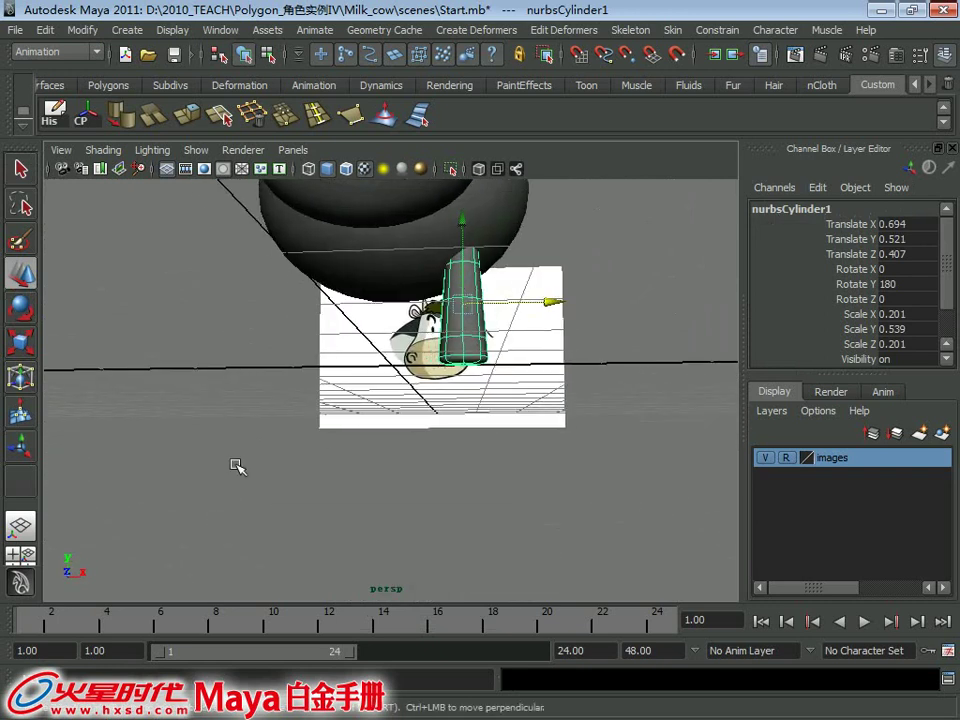
mouse_move(237, 466)
left_mouse_down("alt")
mouse_move(544, 354)
mouse_move(574, 358)
mouse_move(478, 369)
left_mouse_up("alt")
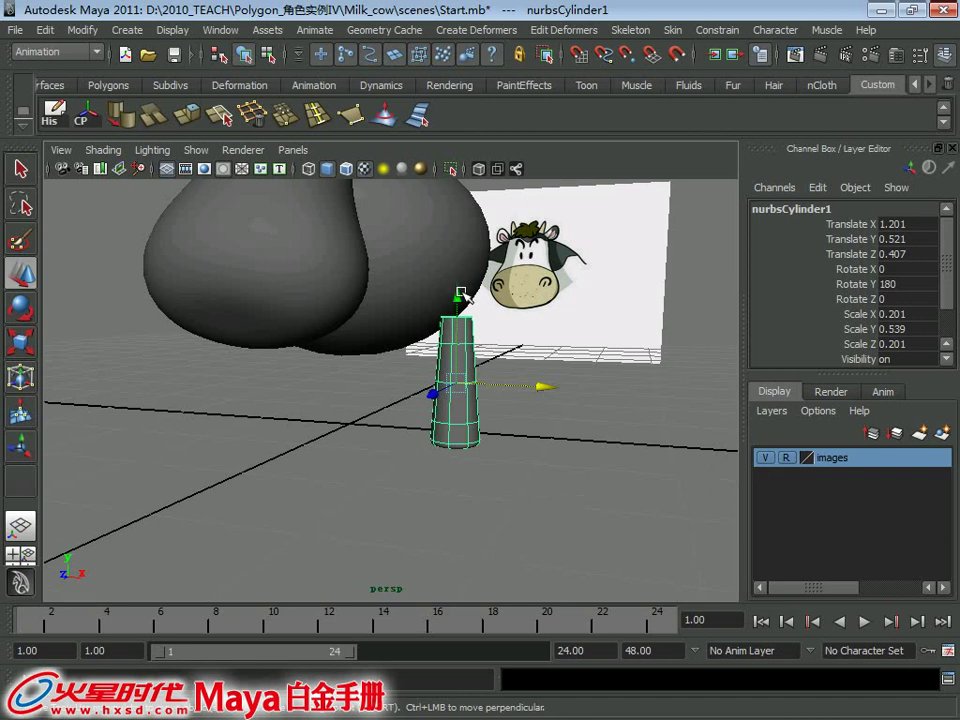
mouse_move(447, 305)
left_mouse_down("alt")
mouse_move(422, 304)
mouse_move(400, 330)
left_mouse_up("alt")
key("ctrl+z")
- In the maximized top view, nudge the leg inward to Translate X 0.675
key("space")
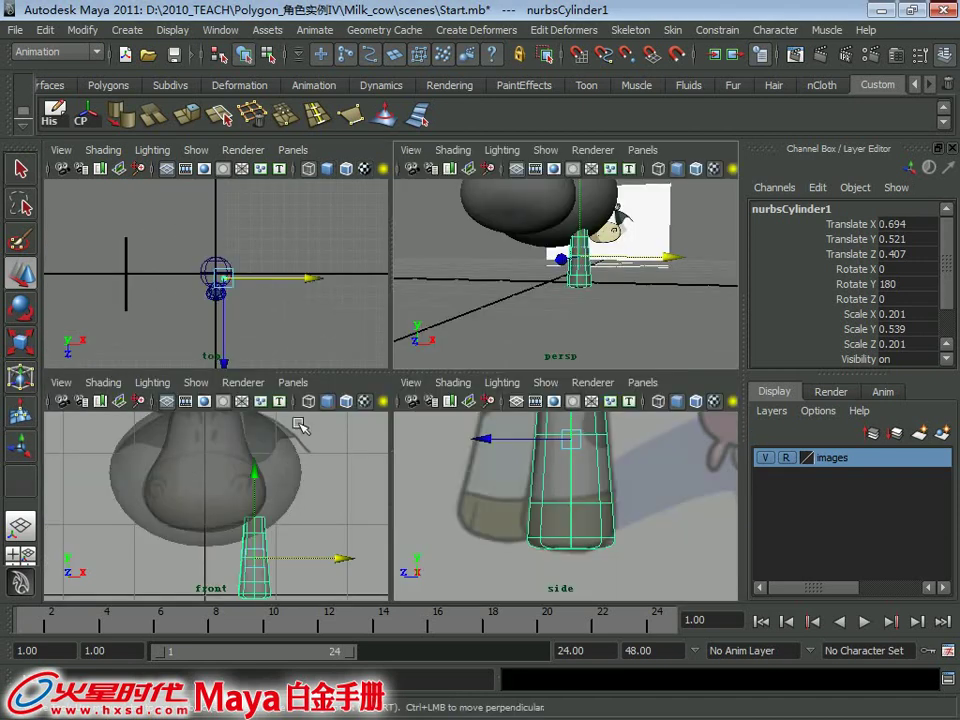
key("space")
scroll(476, 392, "up", 2)
scroll(516, 412, "up", 1)
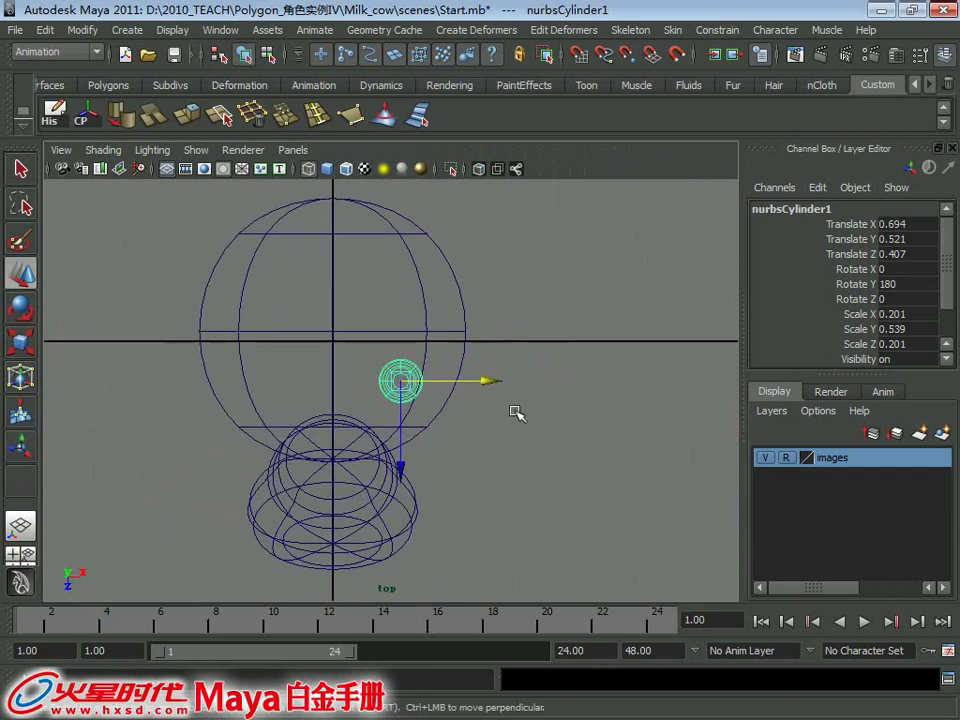
left_click_drag(495, 380, 494, 380)
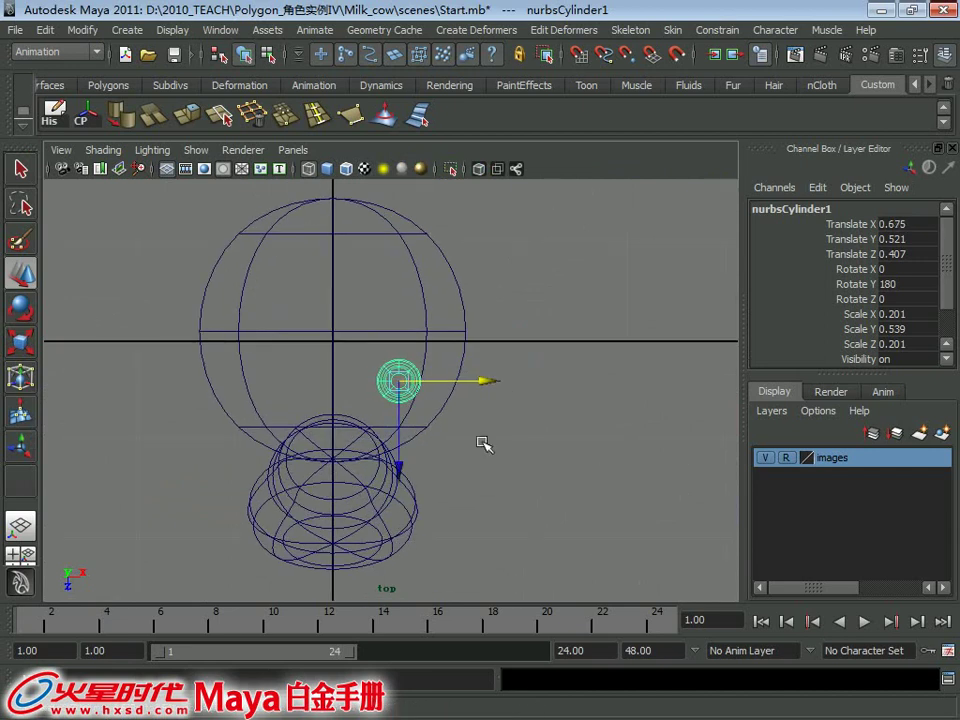
key("space")
key("space")
- Move the leg's pivot to its top and tilt it outward to Rotate Z 12.689
scroll(305, 455, "down", 1)
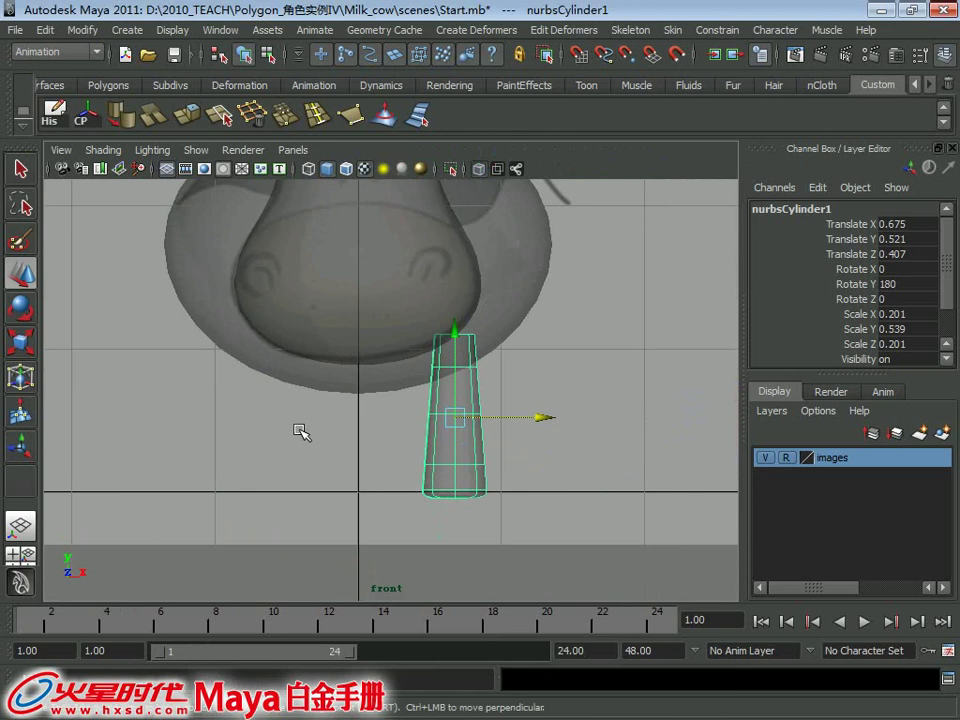
key("Insert")
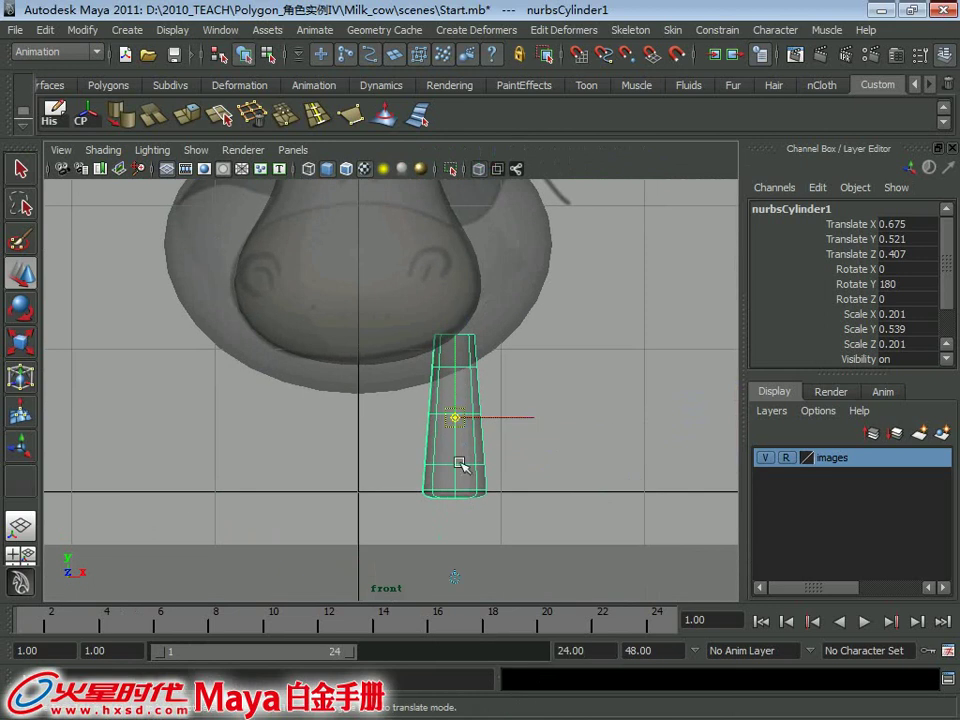
left_click_drag(455, 388, 455, 316)
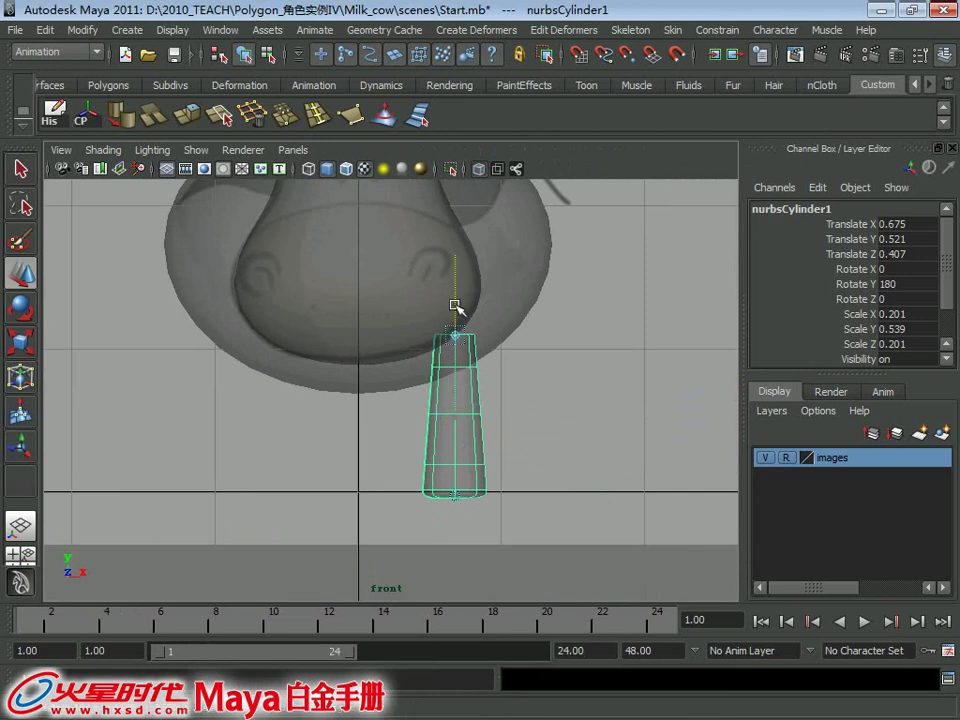
key("Insert")
scroll(514, 443, "up", 2)
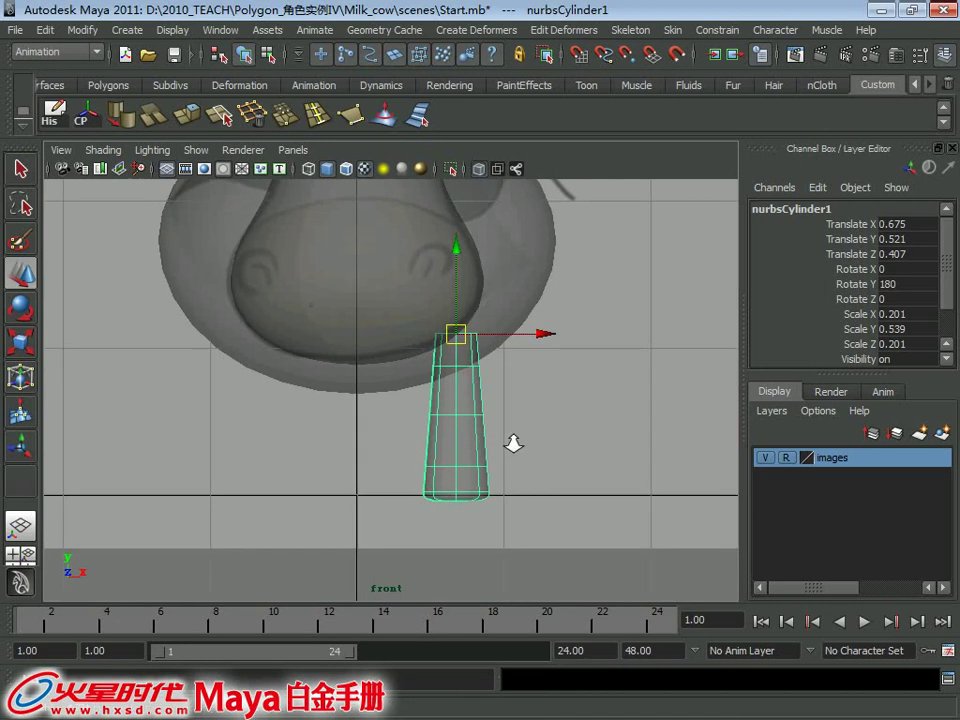
key("e")
mouse_move(514, 440)
left_mouse_down()
mouse_move(525, 429)
mouse_move(550, 432)
left_mouse_up()
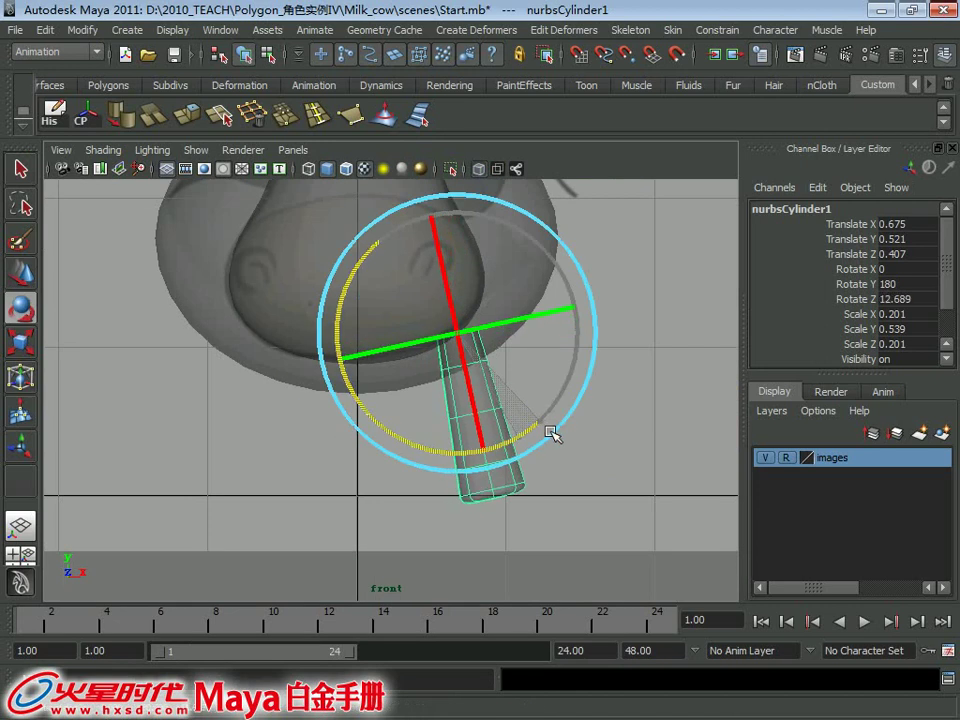
- Select the leg's bottom row of control vertices and rotate it so the foot sits level
key("q")
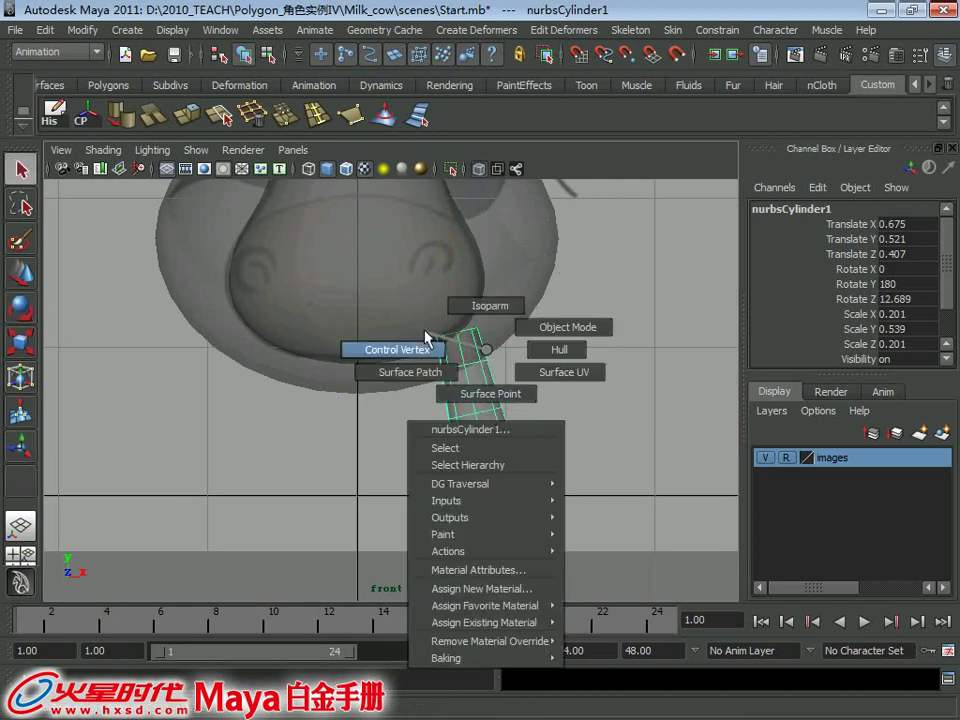
right_click_drag(471, 349, 386, 347)
middle_click_drag(418, 449, 388, 403, "alt")
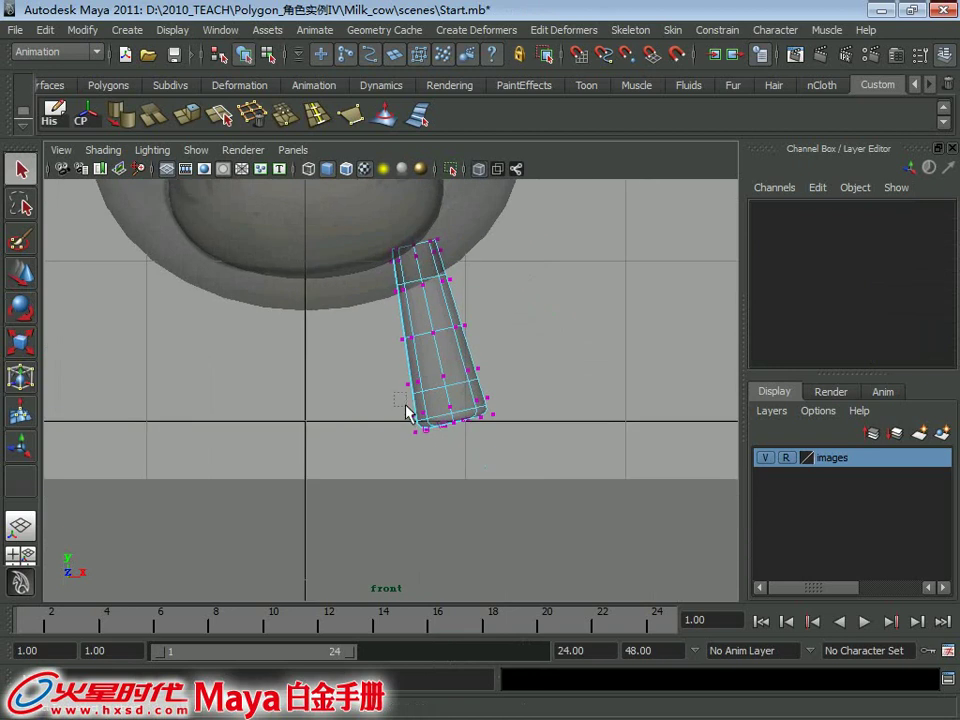
left_click_drag(587, 513, 586, 510)
key("e")
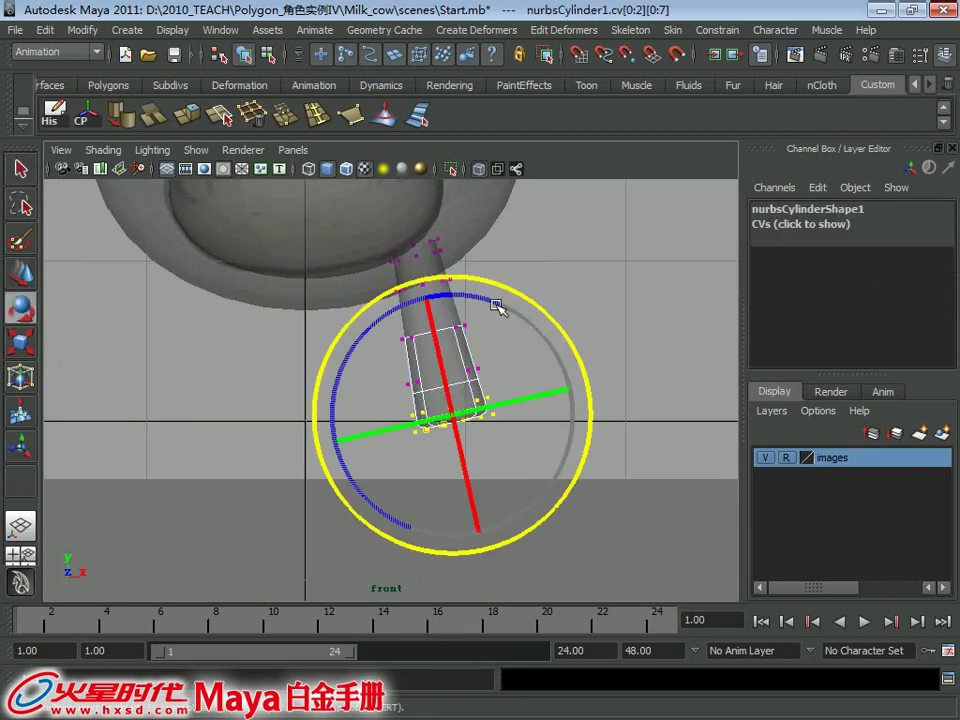
left_click_drag(497, 307, 521, 315)
right_click_drag(521, 315, 604, 483, "alt")
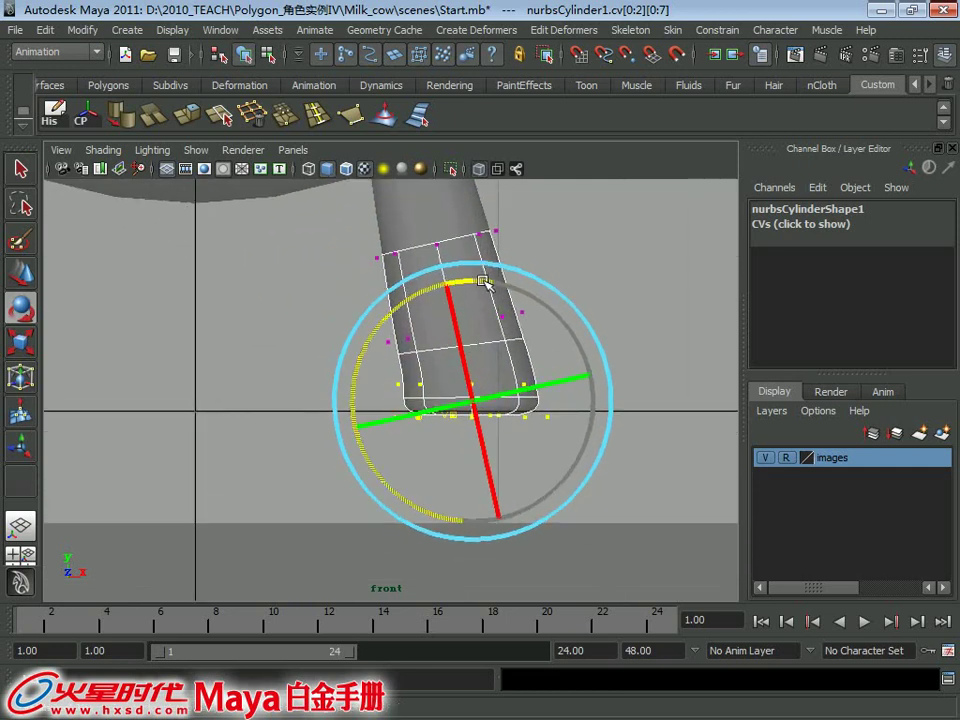
- Move the middle vertex row up the leg and scale it slightly inward
key("w")
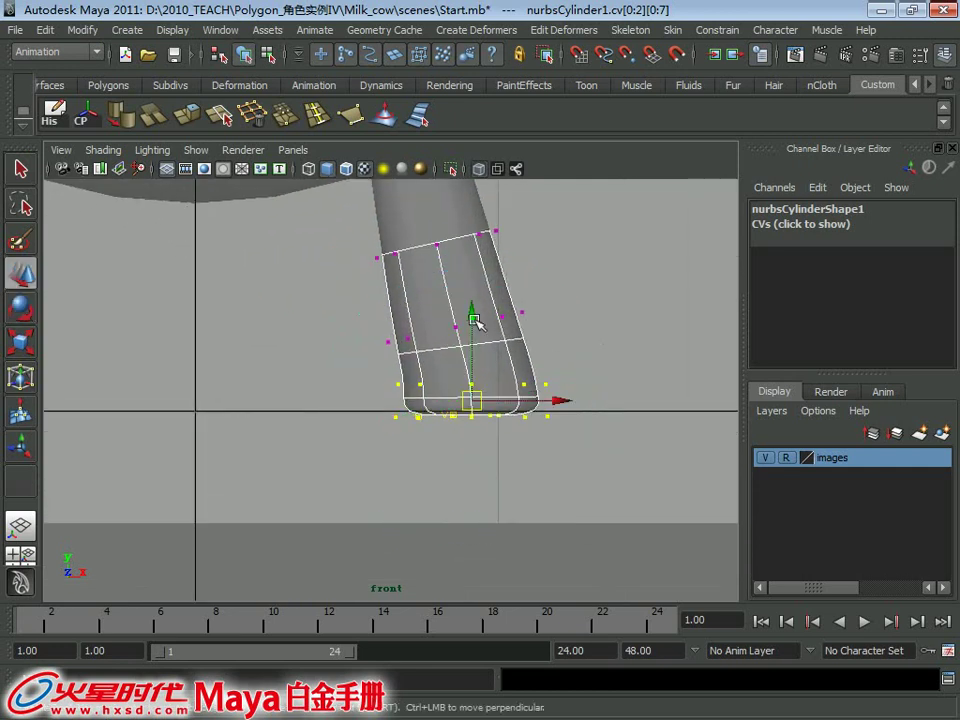
mouse_move(305, 288)
left_mouse_down()
mouse_move(403, 330)
mouse_move(507, 345)
mouse_move(452, 325)
left_mouse_up()
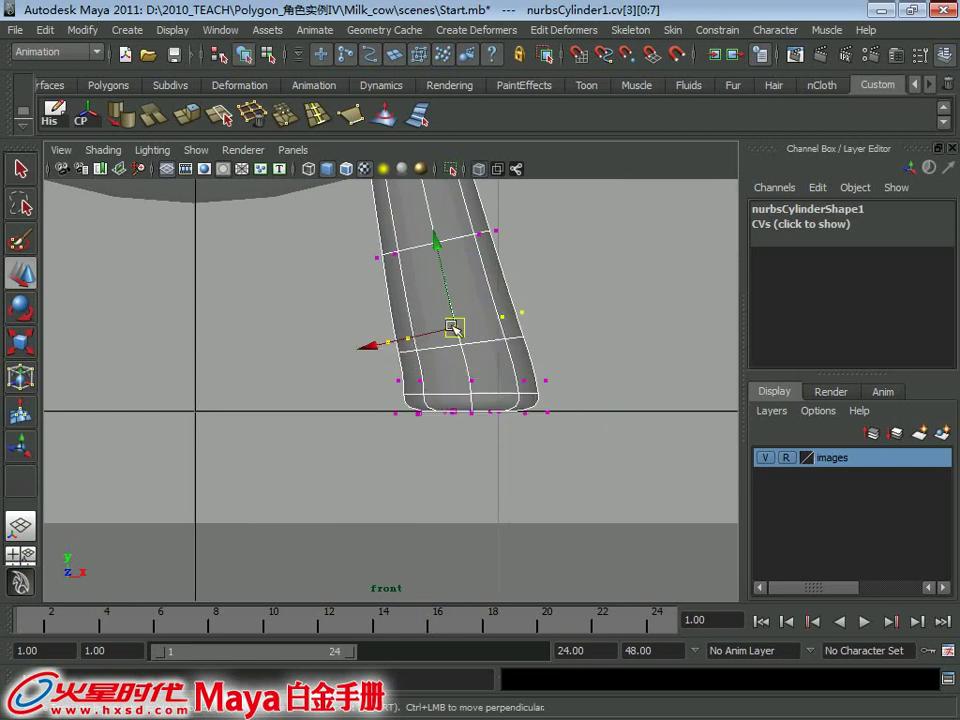
mouse_move(446, 253)
left_mouse_down()
mouse_move(430, 214)
mouse_move(432, 222)
left_mouse_up()
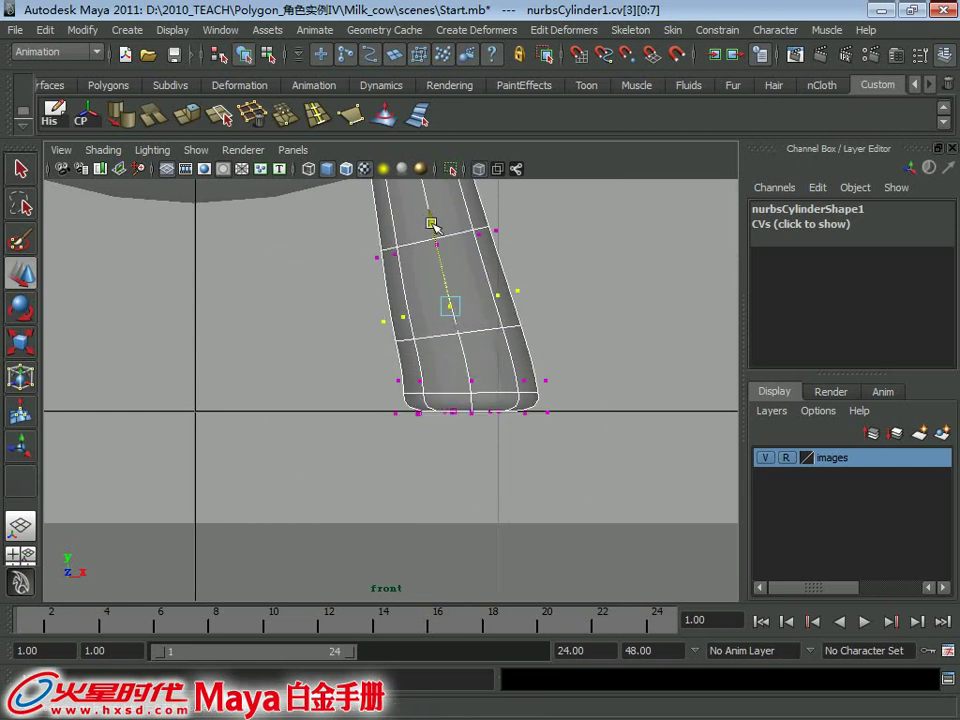
left_click_drag(446, 301, 397, 283)
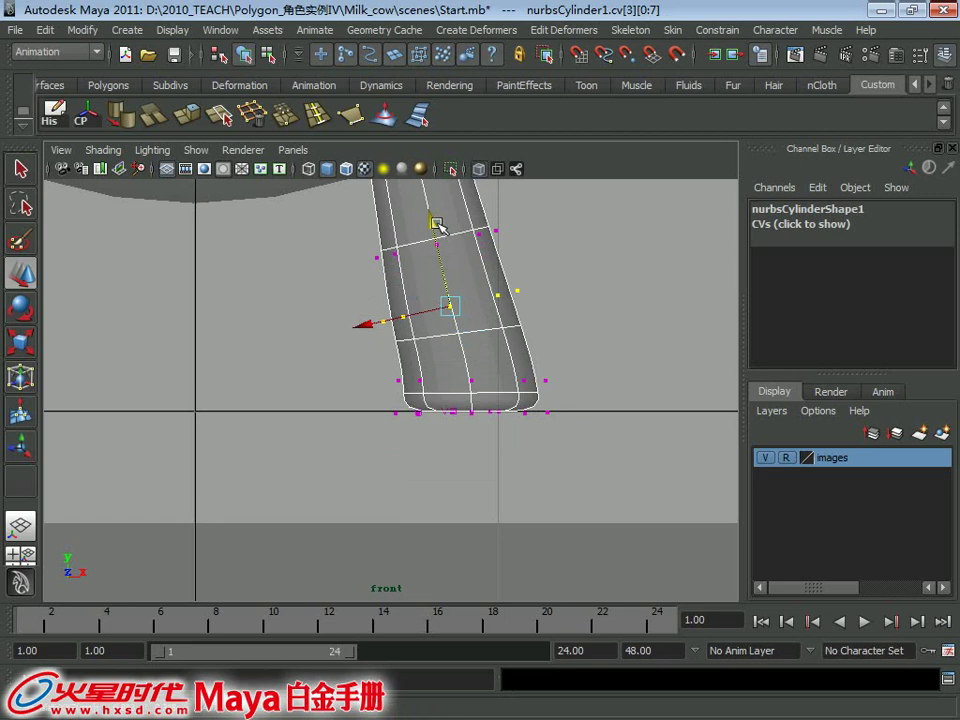
key("r")
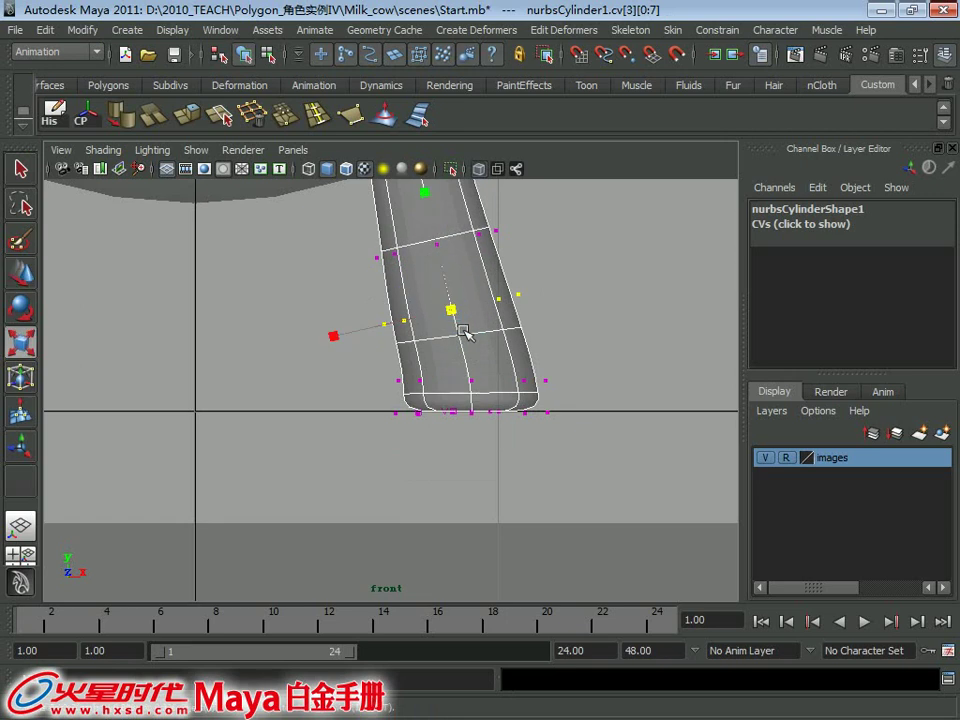
left_click_drag(460, 312, 454, 310)
- Set the Move tool orientation to World and return to the four-view layout
key("w")
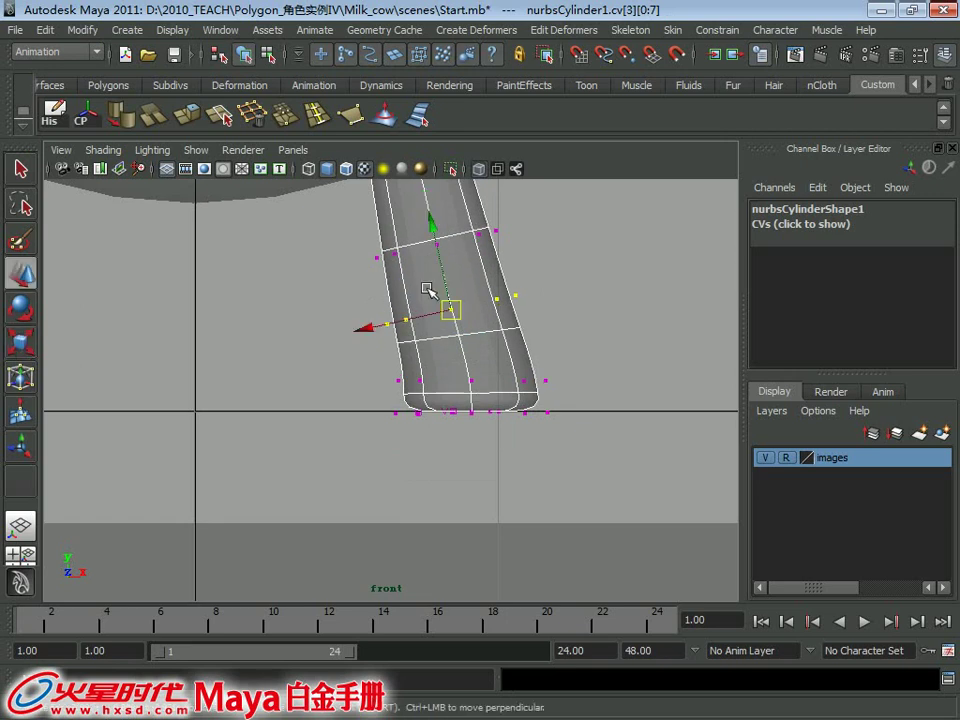
left_click(428, 289)
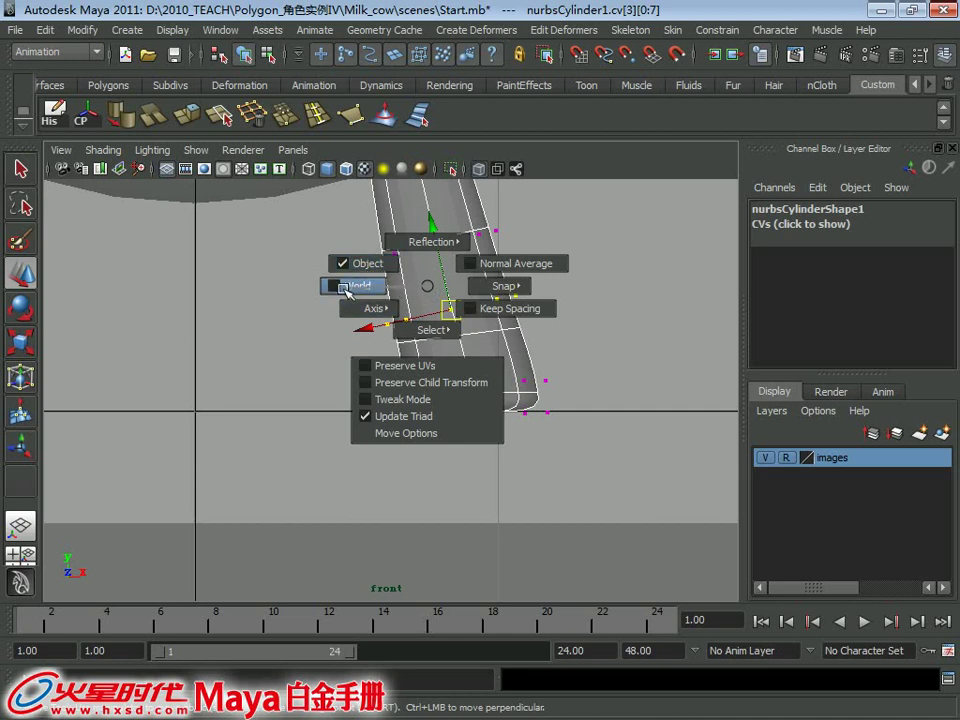
left_click(360, 286)
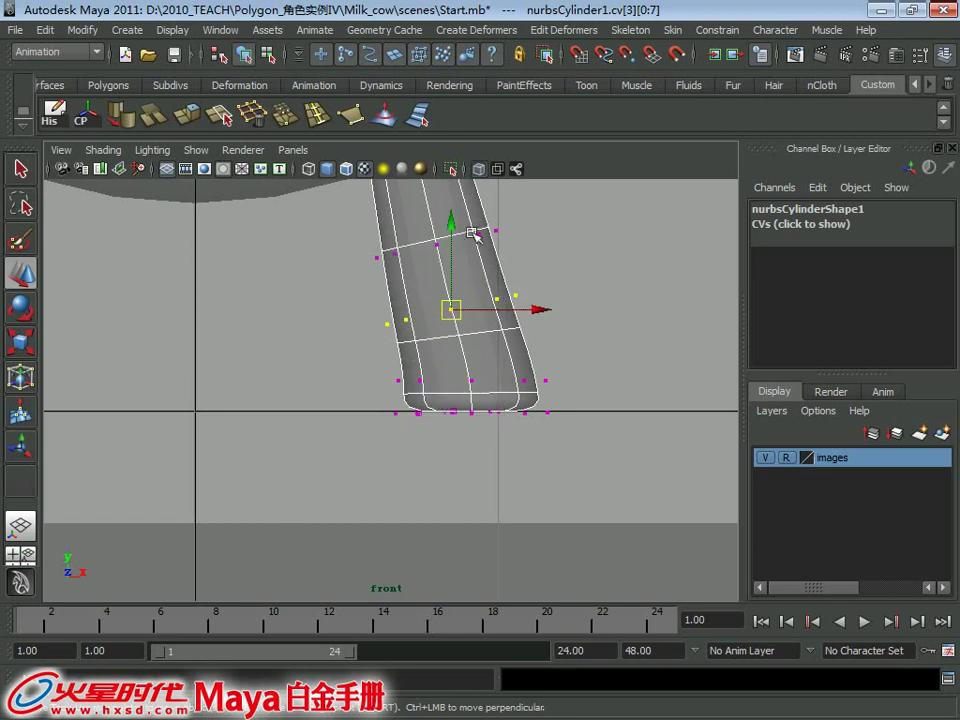
key("r")
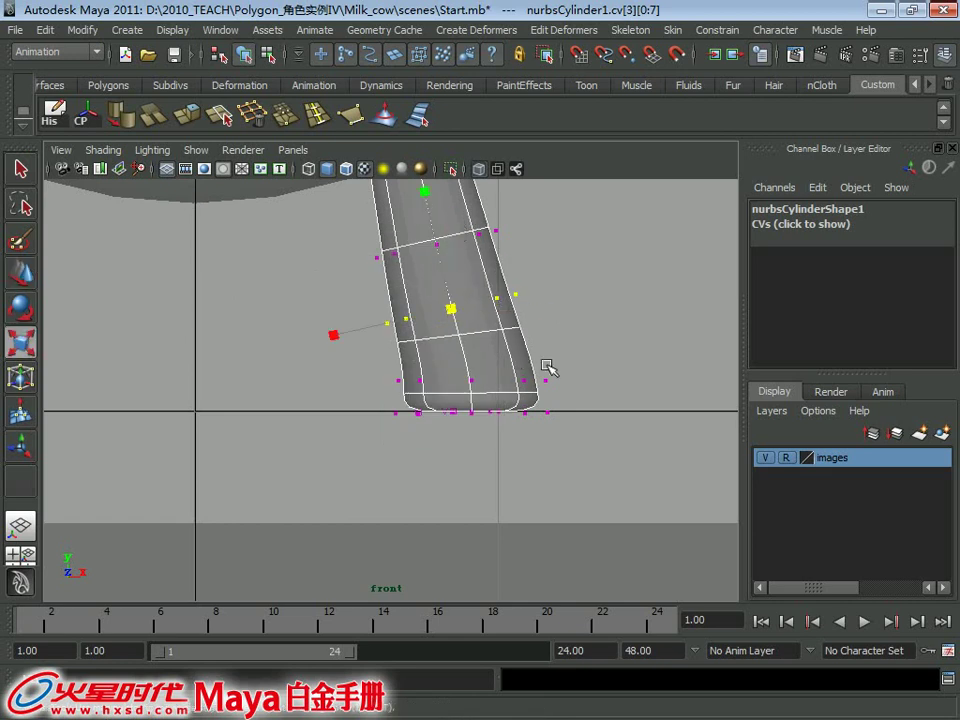
right_click_drag(546, 368, 566, 292, "alt")
key("space")
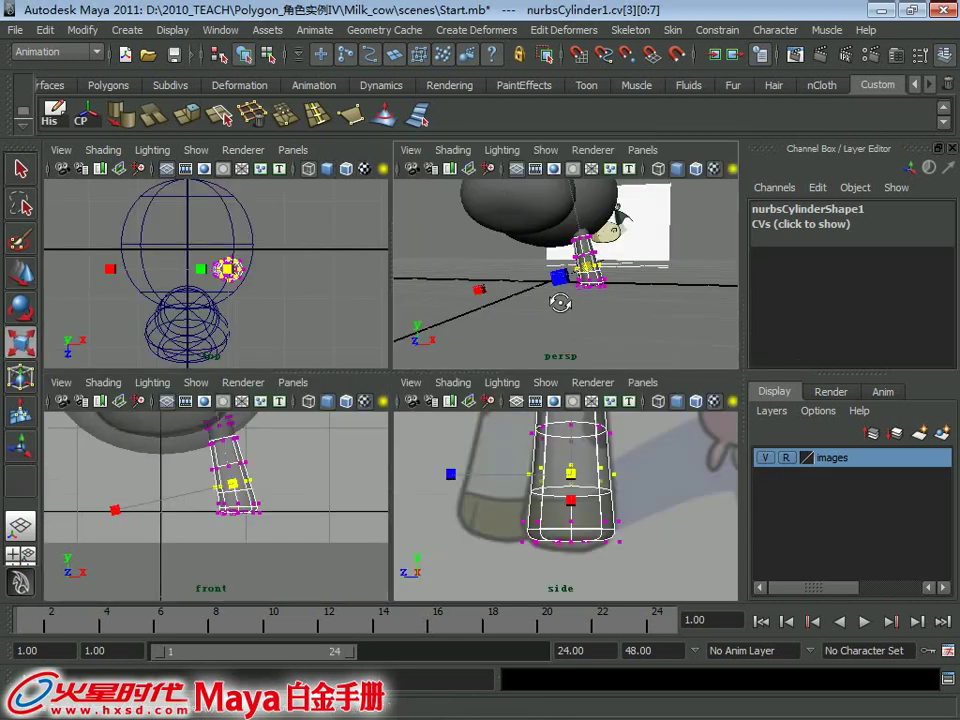
- Duplicate the first leg cylinder with Ctrl+D and move the copy toward the body's rear
key("space")
key("space")
key("q")
right_click_drag(306, 321, 272, 368)
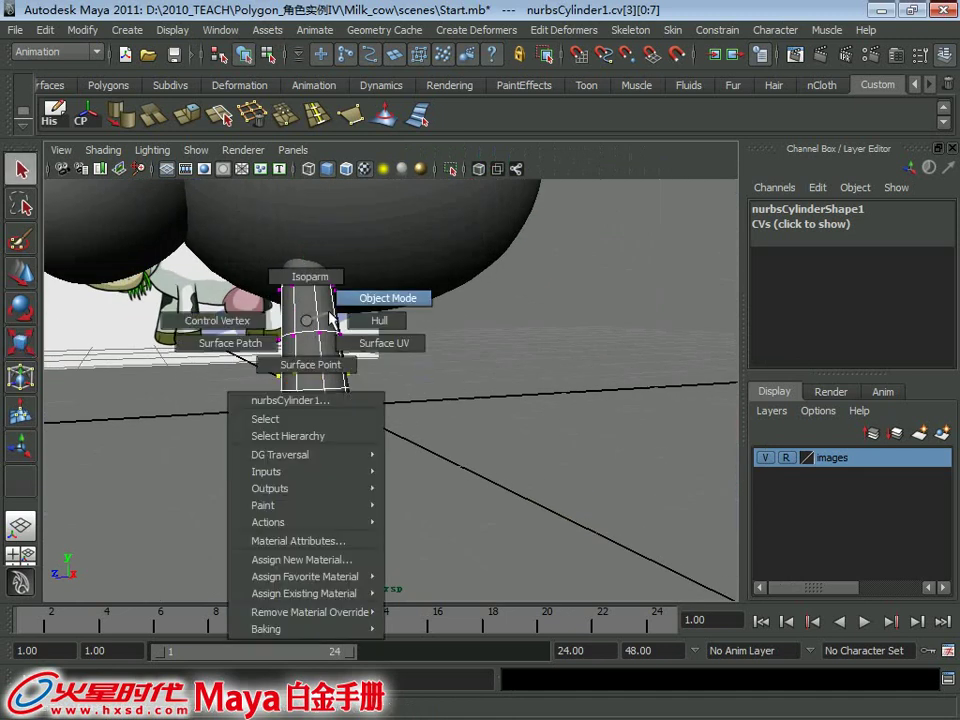
mouse_move(321, 399)
left_mouse_down("alt")
mouse_move(304, 384)
mouse_move(326, 377)
left_mouse_up("alt")
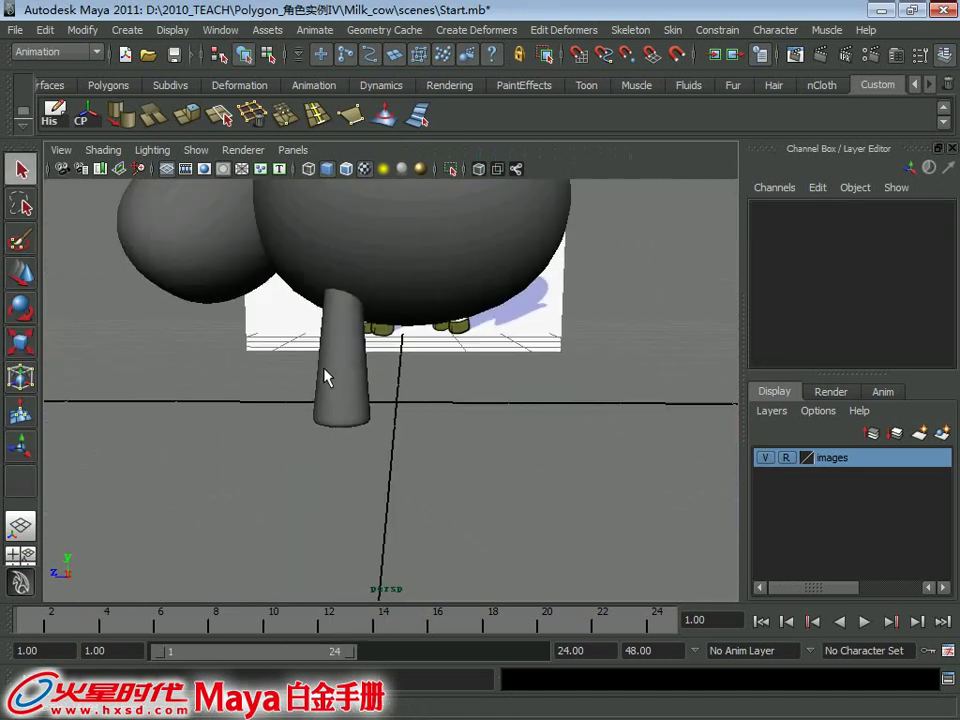
left_click(326, 377)
key("w")
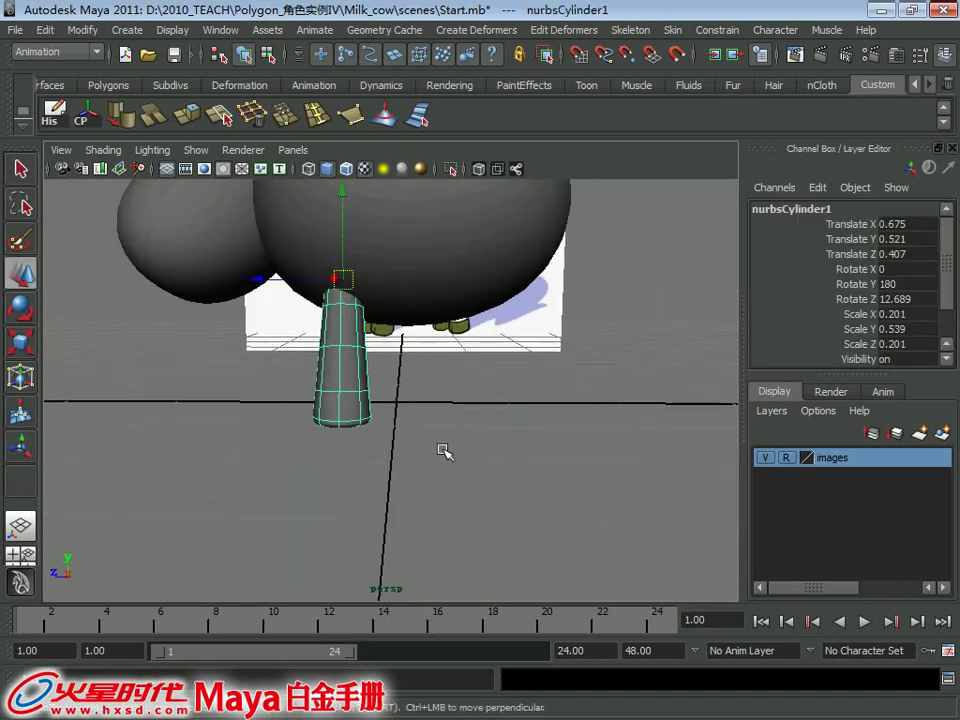
key("ctrl+d")
left_click_drag(290, 279, 497, 279)
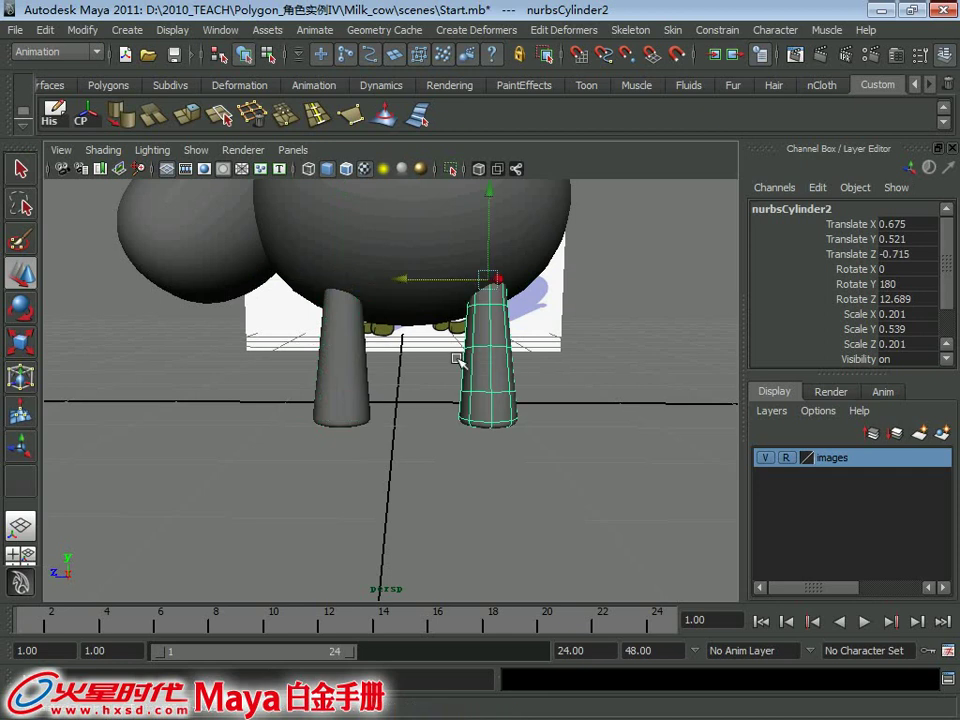
- In the side view, align the copy under the drawing's rear leg and tilt it to match
key("space")
key("space")
mouse_move(508, 488)
middle_mouse_down("alt")
mouse_move(467, 456)
mouse_move(425, 393)
middle_mouse_up("alt")
left_click_drag(360, 324, 428, 322)
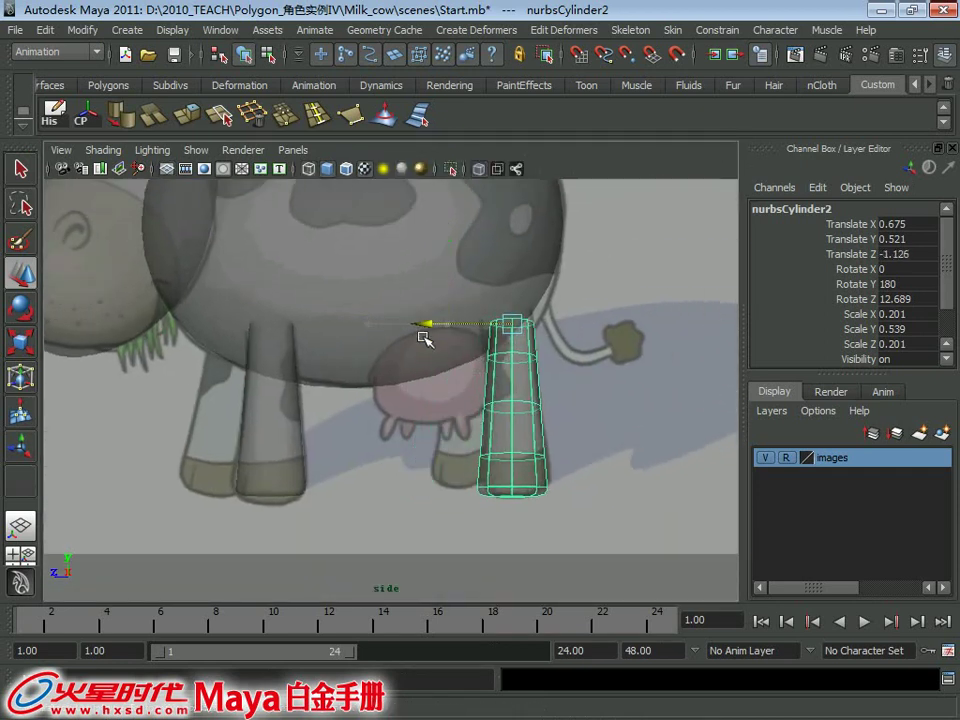
key("t")
left_click_drag(508, 322, 515, 327)
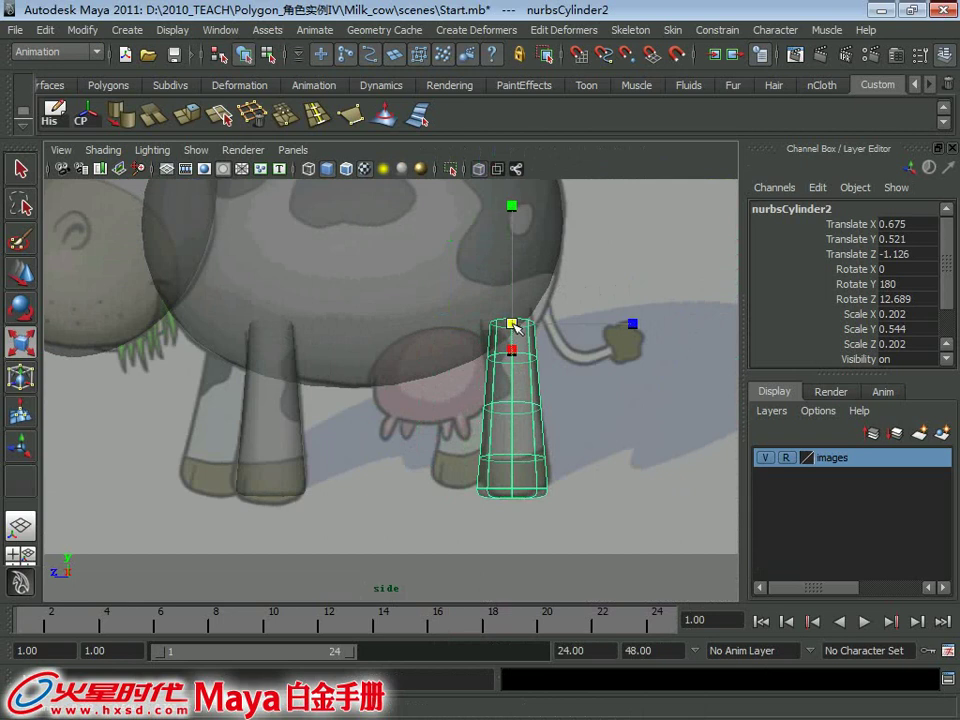
key("ctrl+z")
key("w")
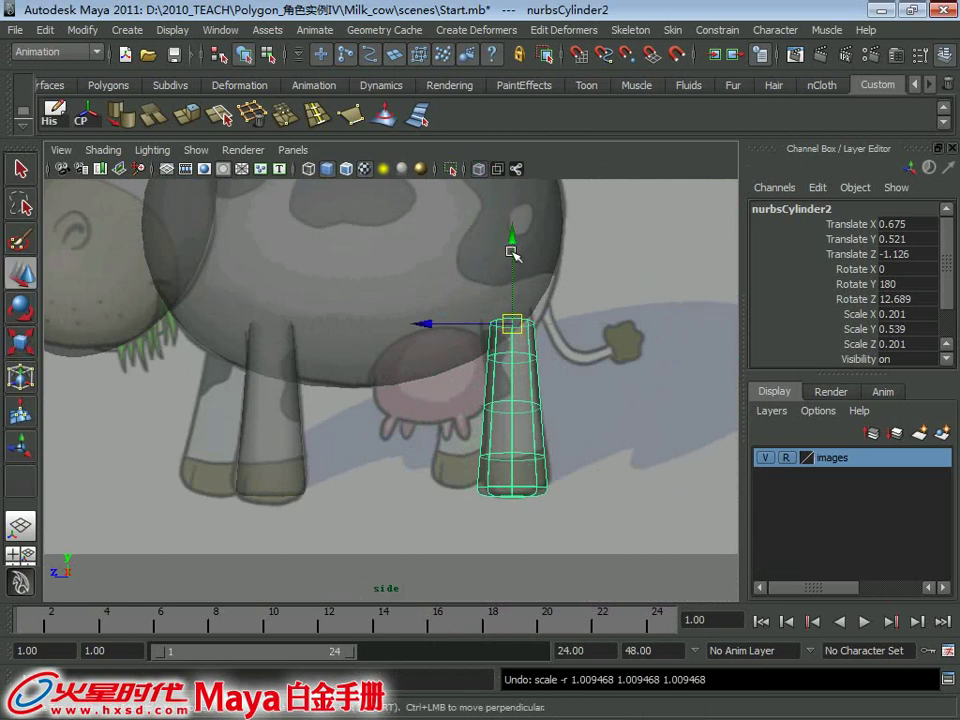
key("e")
left_click_drag(477, 432, 487, 436)
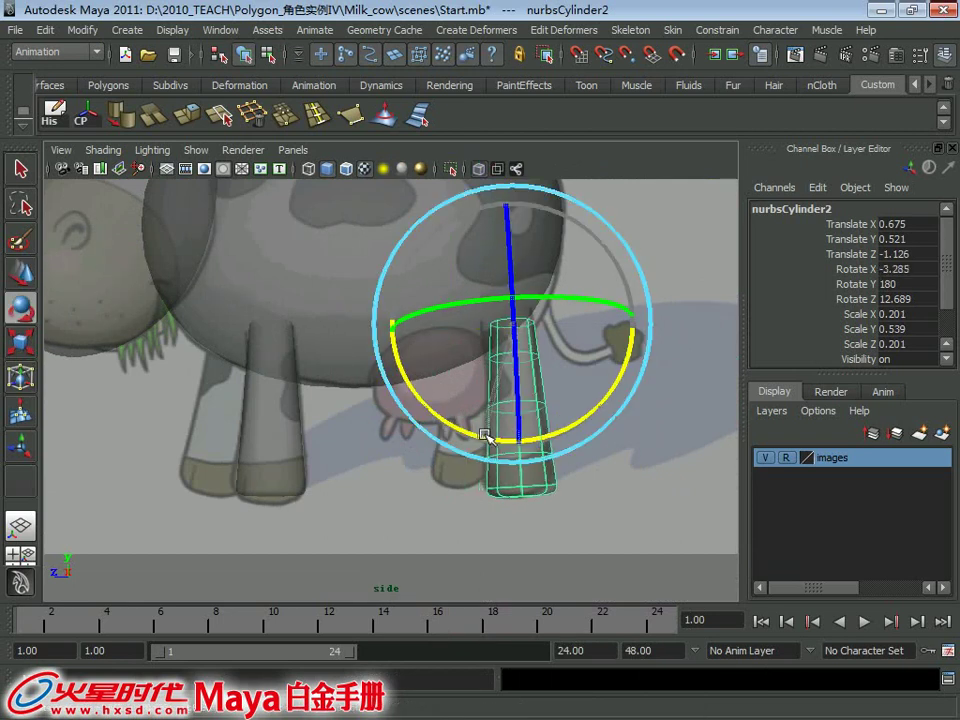
key("w")
left_click_drag(461, 332, 440, 332)
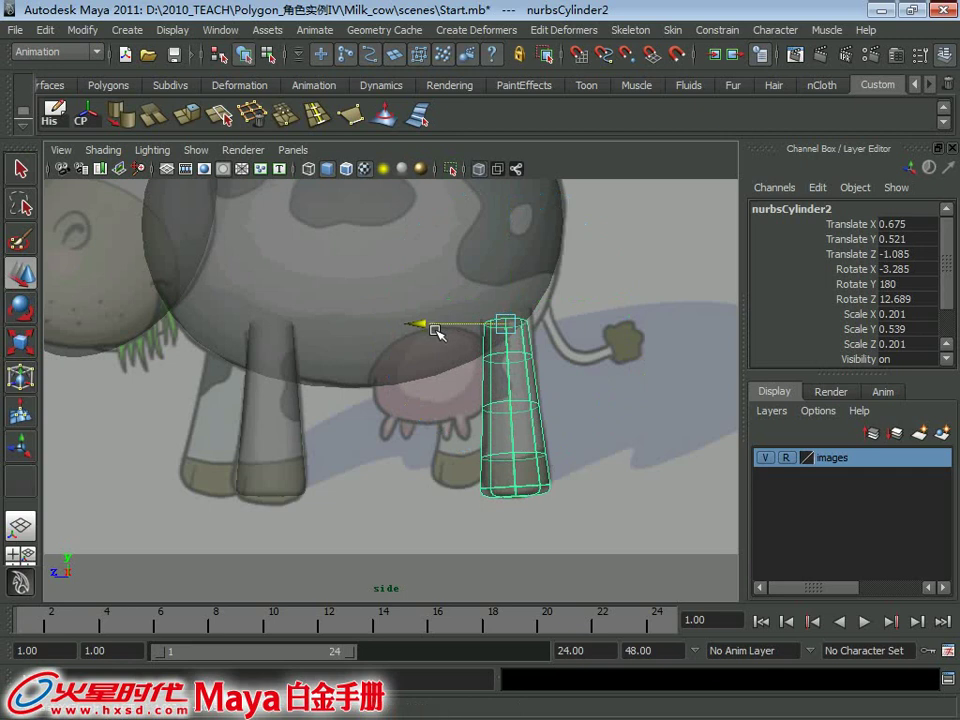
- Raise the rear leg's top two rows of control vertices up into the body
scroll(462, 349, "up", 1)
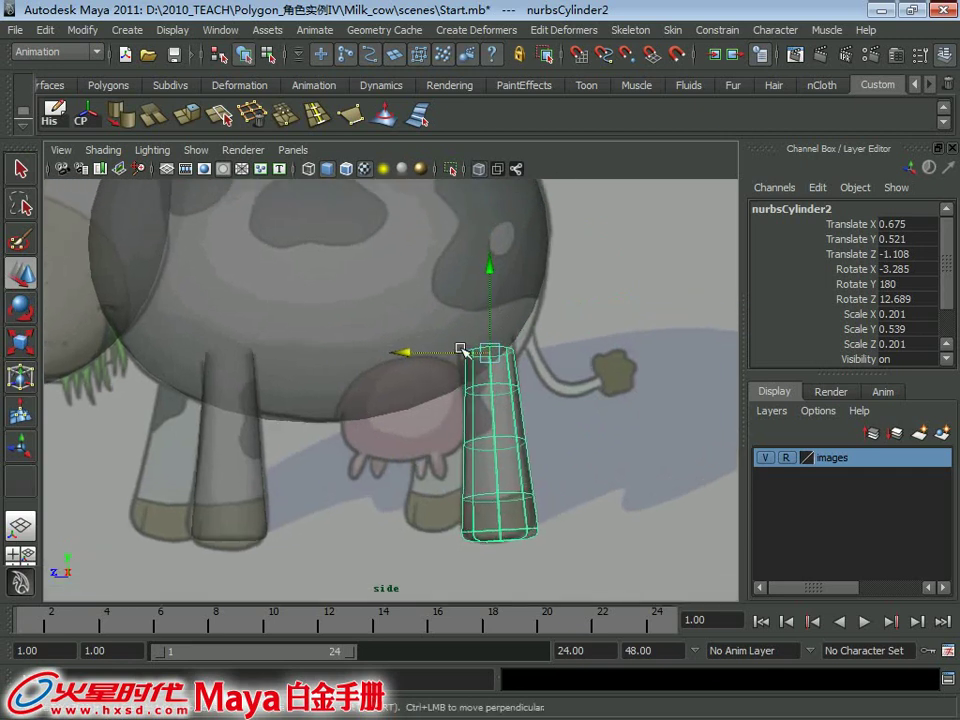
key("q")
scroll(467, 377, "up", 1)
right_click_drag(472, 349, 401, 357)
left_click_drag(513, 414, 490, 397)
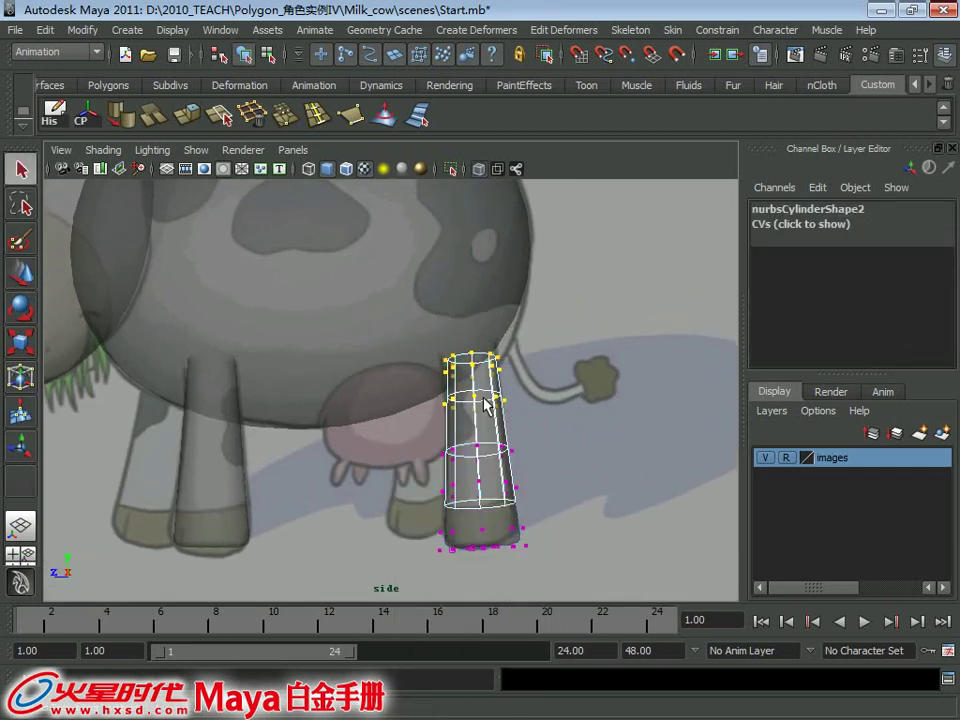
key("w")
left_click_drag(467, 309, 464, 290)
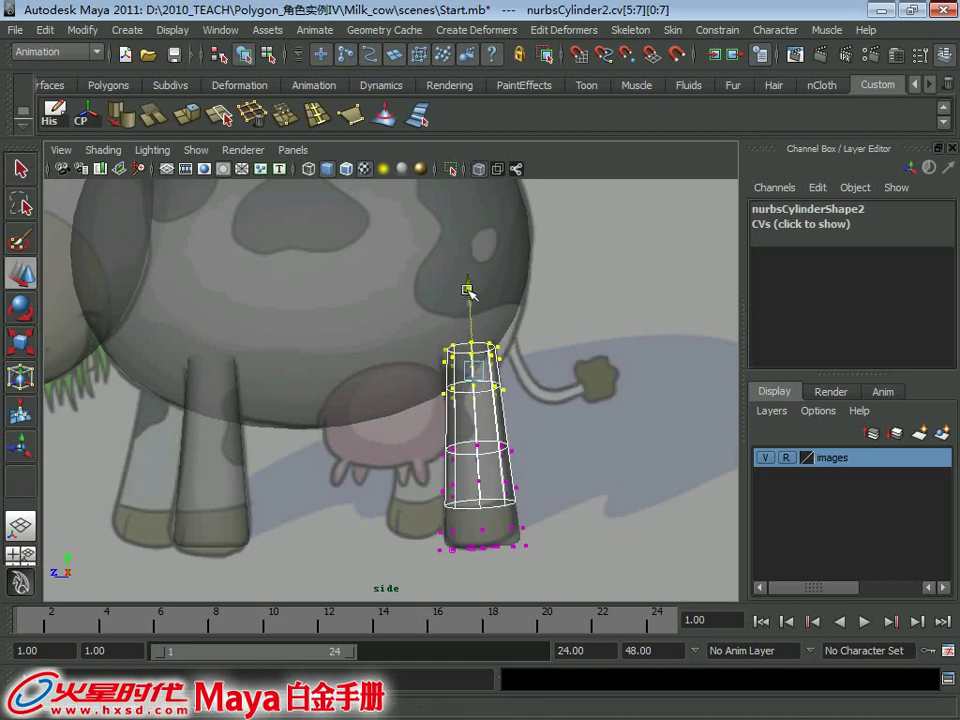
left_click_drag(563, 356, 560, 357)
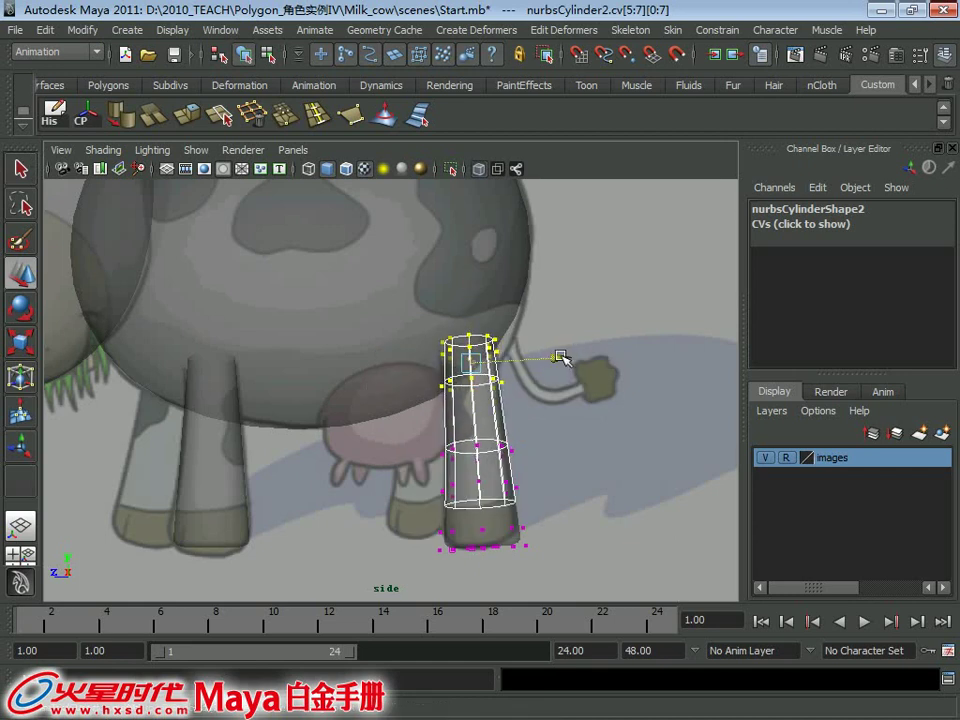
key("q")
right_click_drag(476, 351, 497, 390)
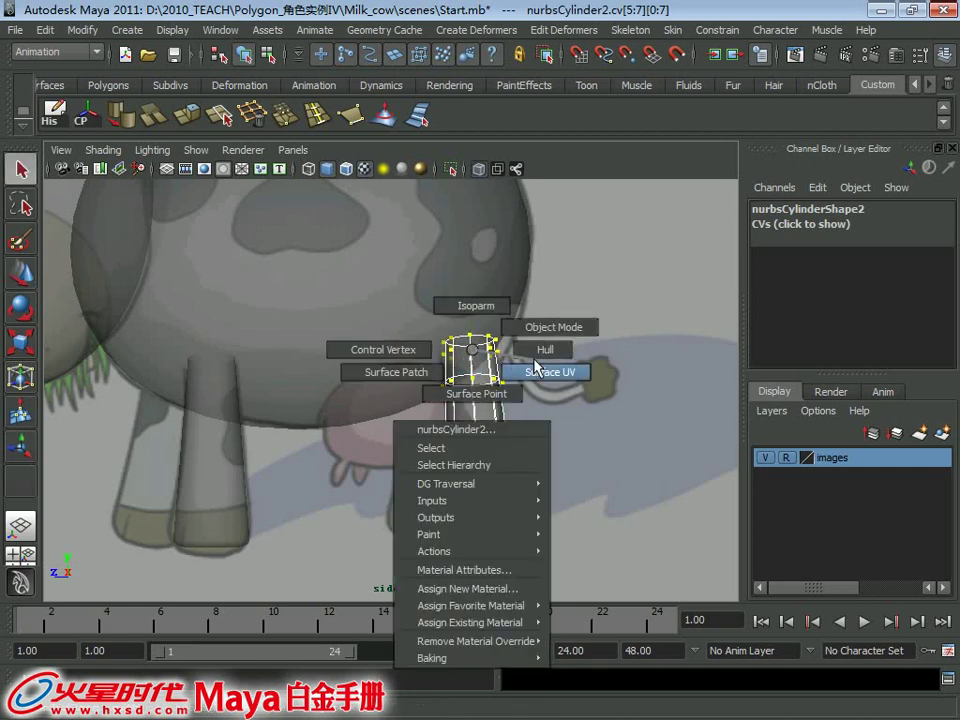
- In the front view, move the rear leg outward to Translate X 0.729
key("F8")
key("w")
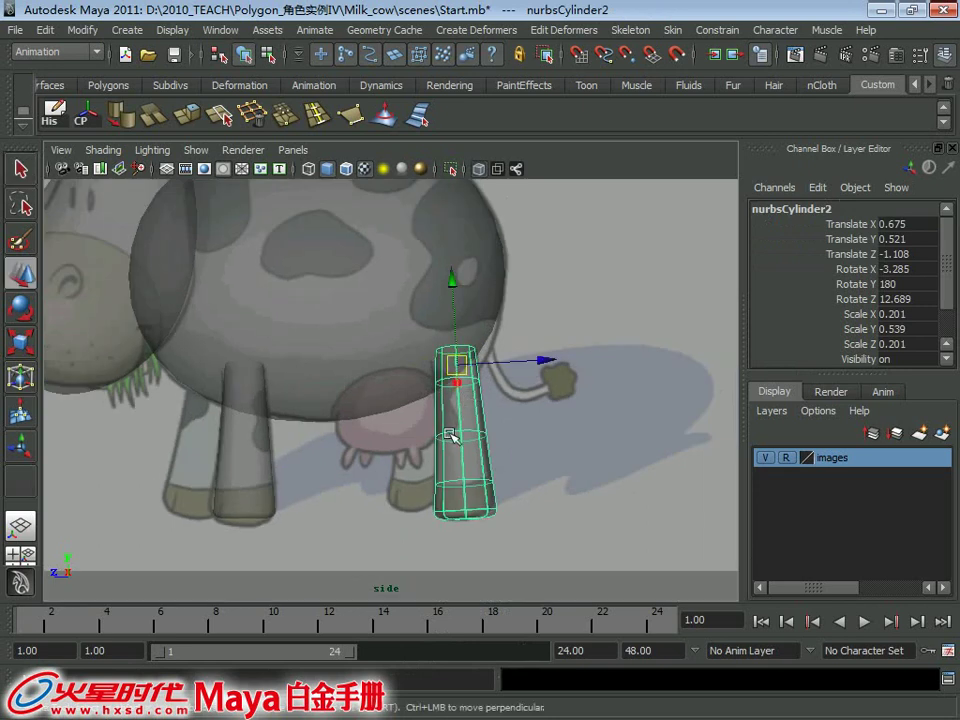
key("space")
key("space")
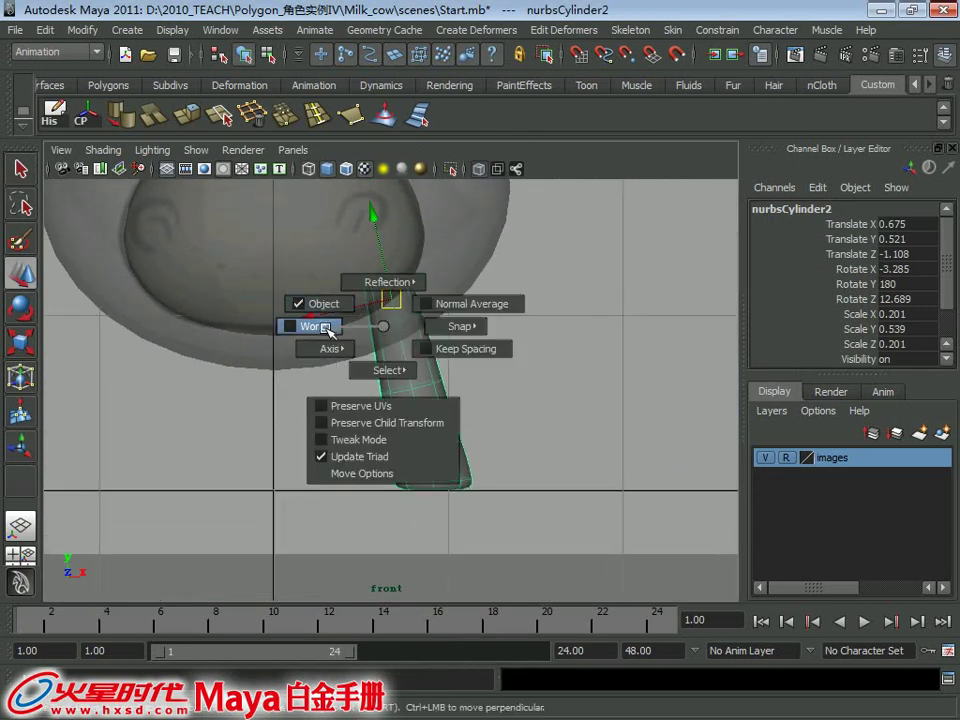
left_click_drag(383, 327, 311, 326)
left_click_drag(484, 302, 493, 304)
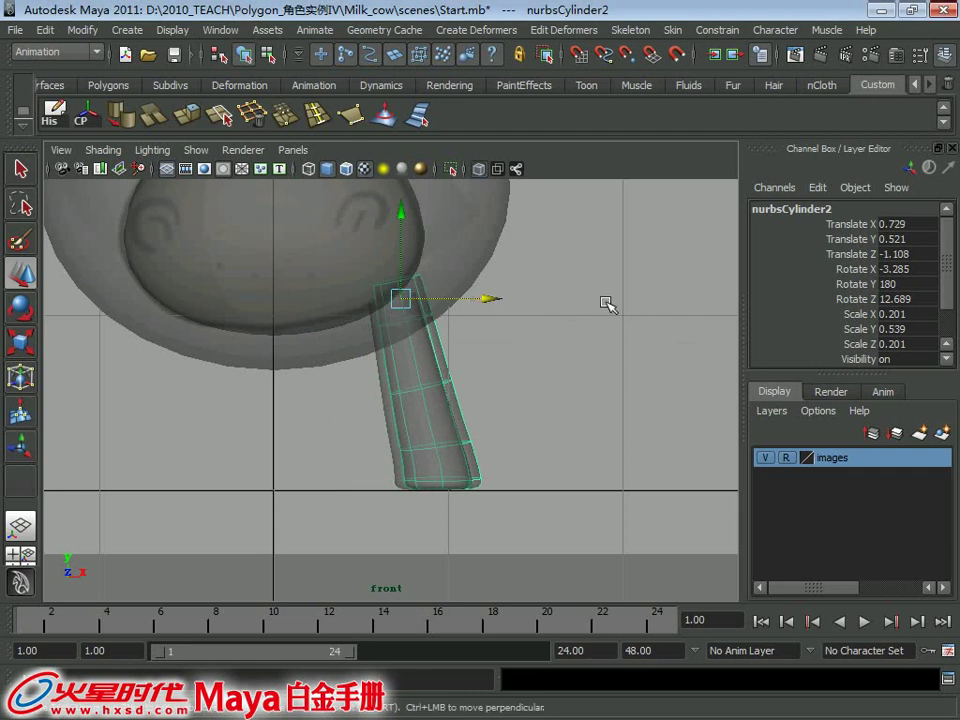
key("space")
key("space")
scroll(506, 342, "up", 2)
left_click_drag(506, 342, 439, 296, "alt")
mouse_move(540, 306)
left_mouse_down("alt")
mouse_move(510, 374)
mouse_move(500, 368)
mouse_move(499, 274)
mouse_move(473, 256)
mouse_move(516, 262)
mouse_move(476, 247)
left_mouse_up("alt")
- Show the body sphere's control vertices and push its rear outward to match the drawing's rump
left_click(499, 274)
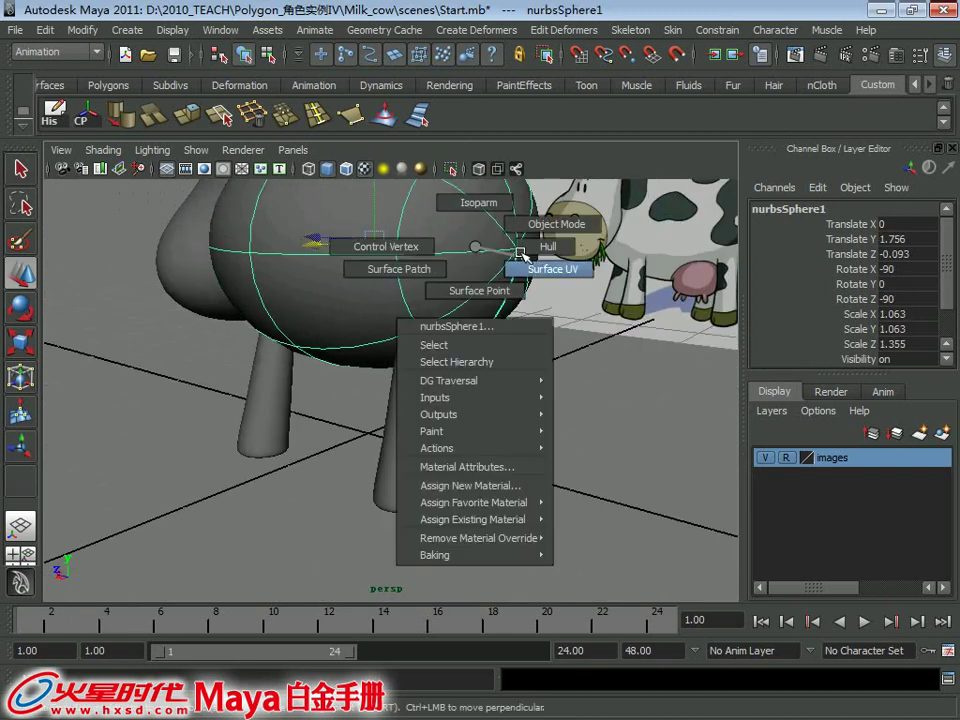
right_click_drag(476, 247, 390, 246)
mouse_move(428, 285)
left_mouse_down("alt")
mouse_move(413, 300)
mouse_move(436, 287)
mouse_move(574, 375)
left_mouse_up("alt")
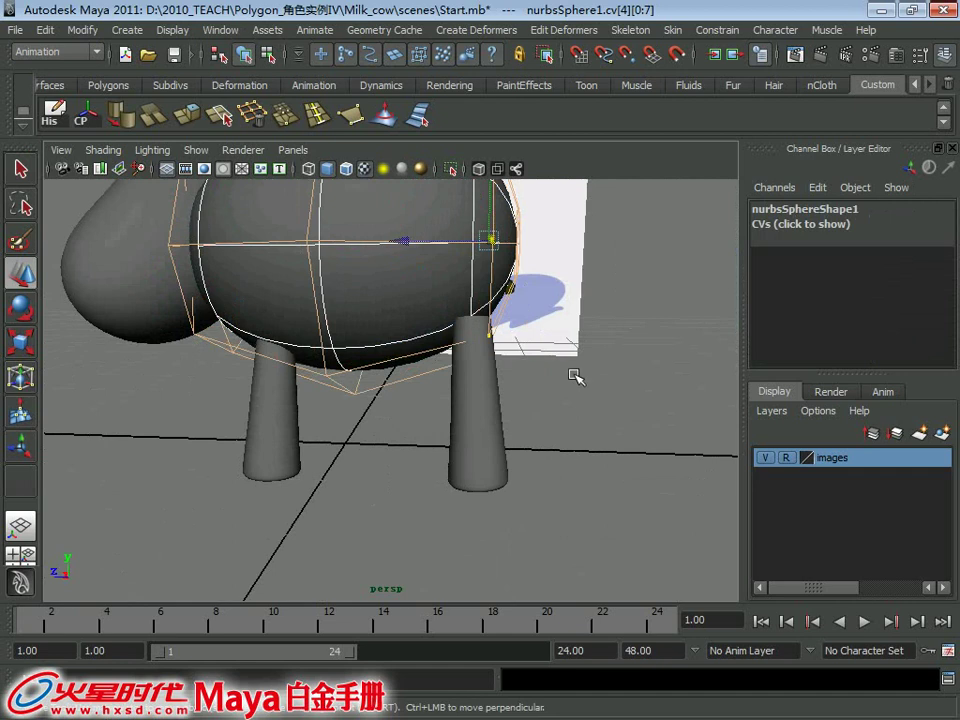
key("space")
key("space")
right_click_drag(557, 418, 570, 481, "alt")
middle_click_drag(570, 481, 580, 522, "alt")
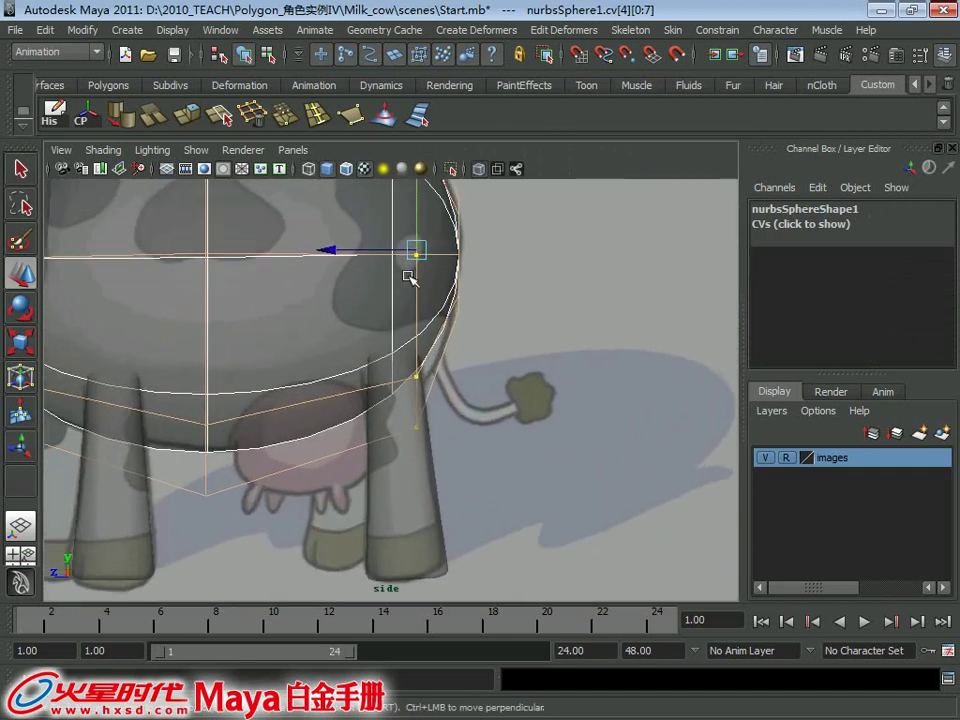
mouse_move(322, 255)
left_mouse_down()
mouse_move(347, 251)
mouse_move(353, 265)
left_mouse_up()
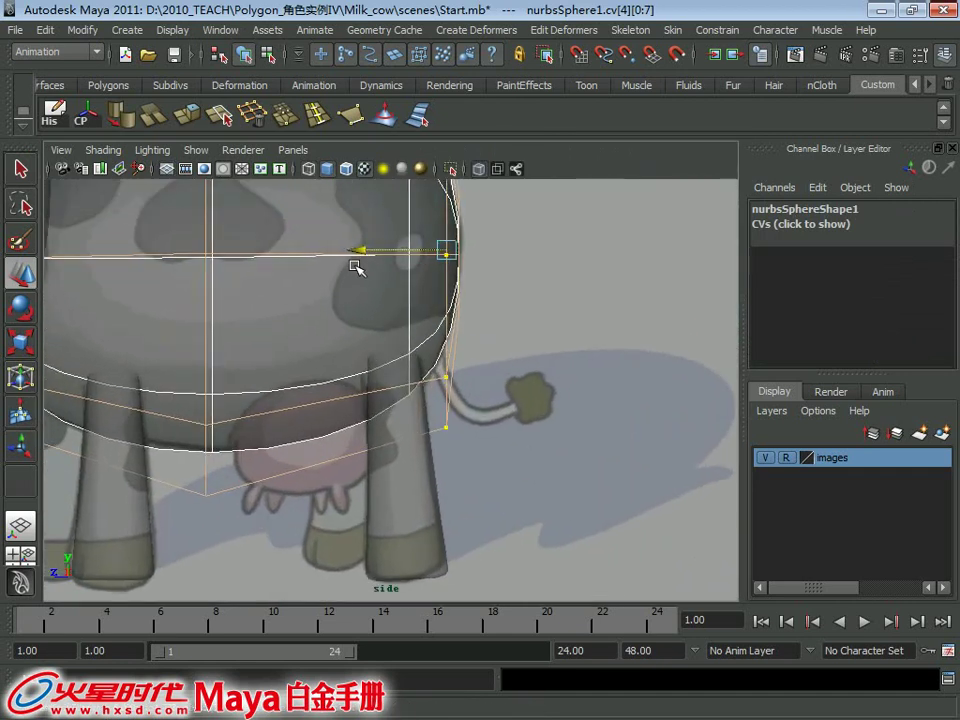
mouse_move(353, 265)
right_mouse_down("alt")
mouse_move(386, 347)
mouse_move(386, 317)
right_mouse_up("alt")
middle_click_drag(386, 317, 441, 285, "alt")
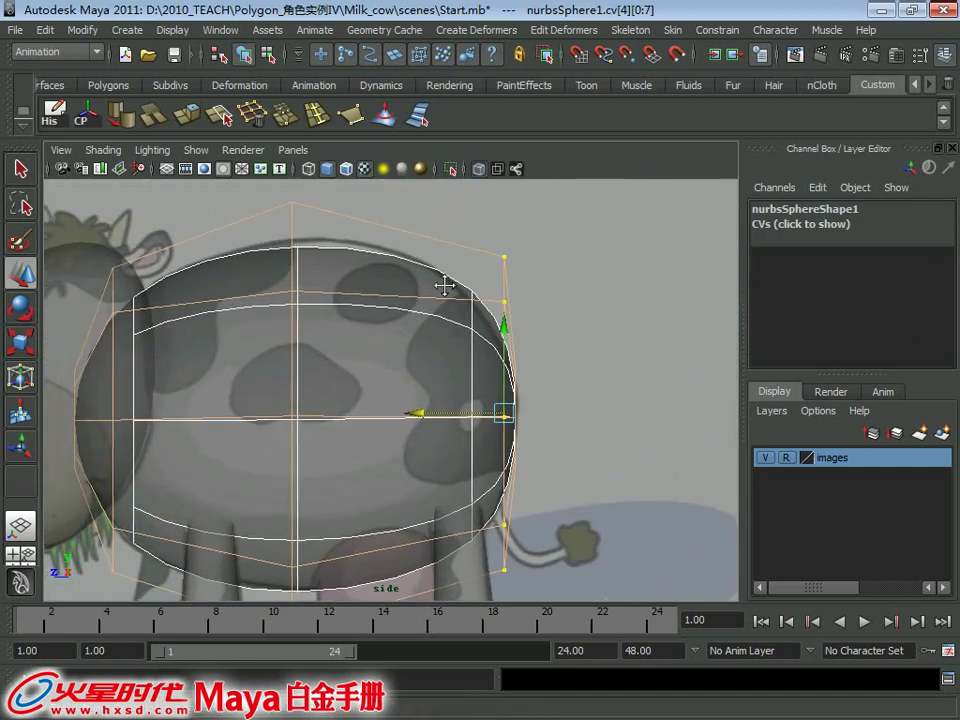
- Select the body's top control vertex for moving and reframe the body in the side view
key("q")
right_click_drag(424, 282, 320, 266)
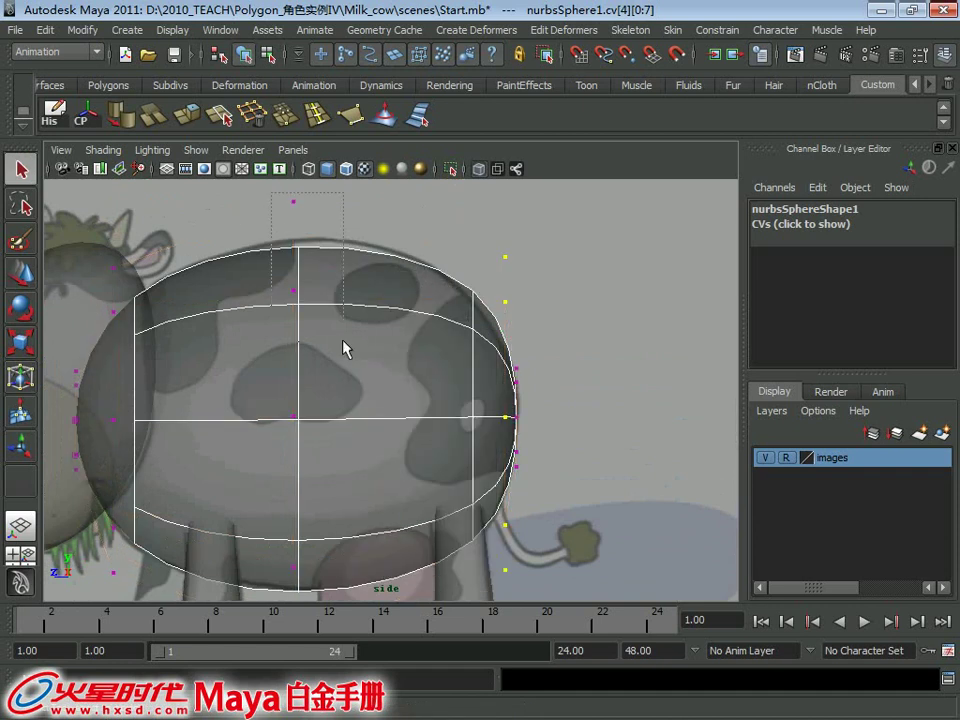
middle_click_drag(343, 348, 403, 371, "alt")
left_click(338, 334)
key("w")
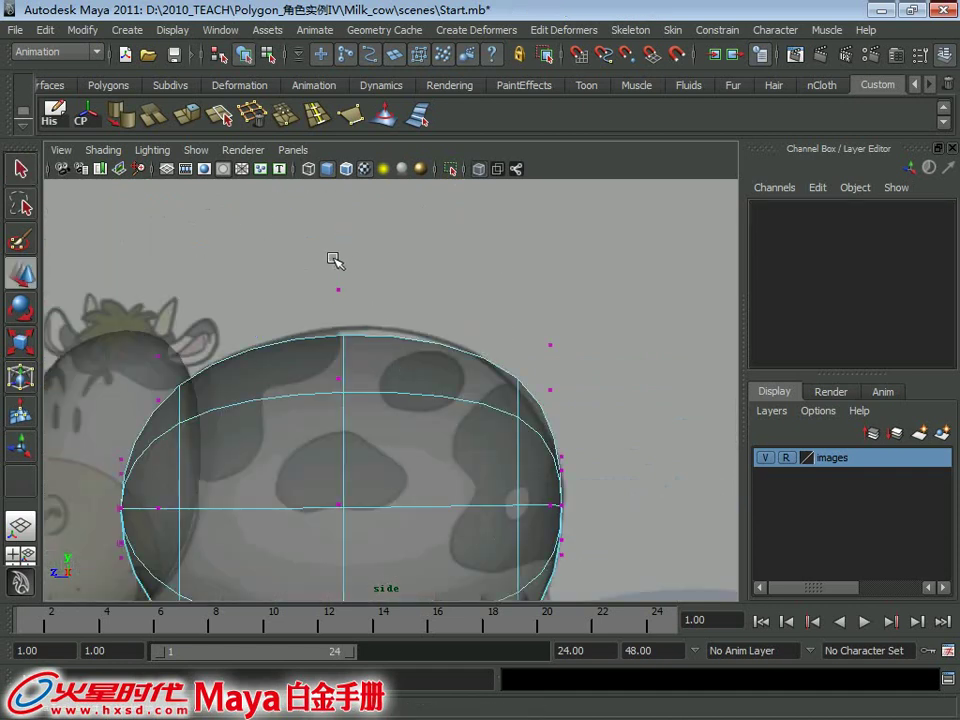
key("a")
right_click_drag(334, 266, 392, 343, "alt")
middle_click_drag(392, 343, 599, 464, "alt")
scroll(599, 464, "up", 1)
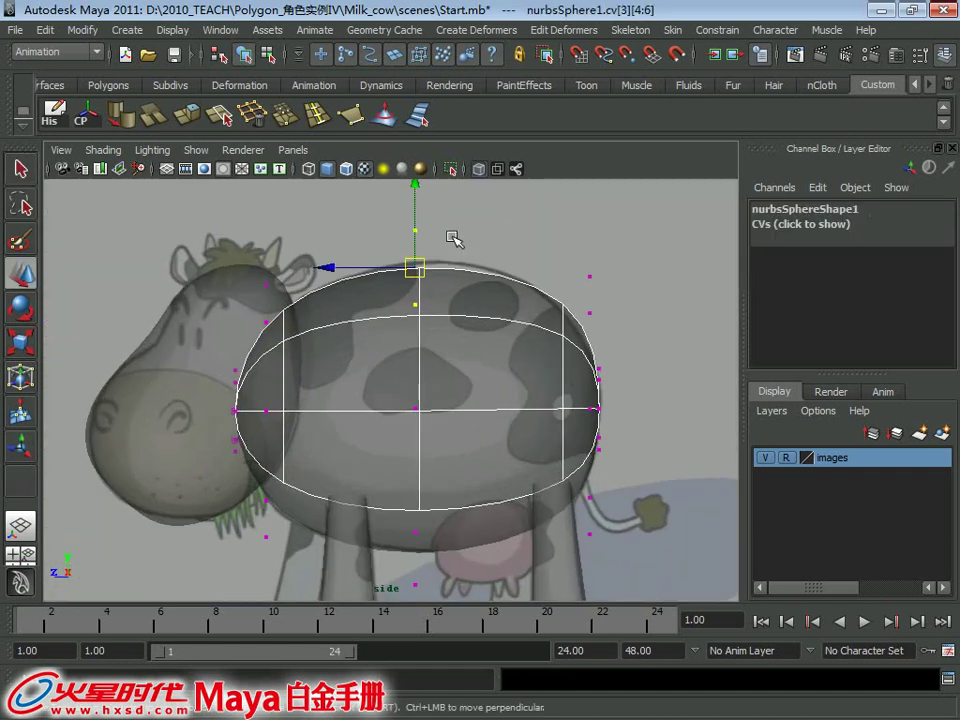
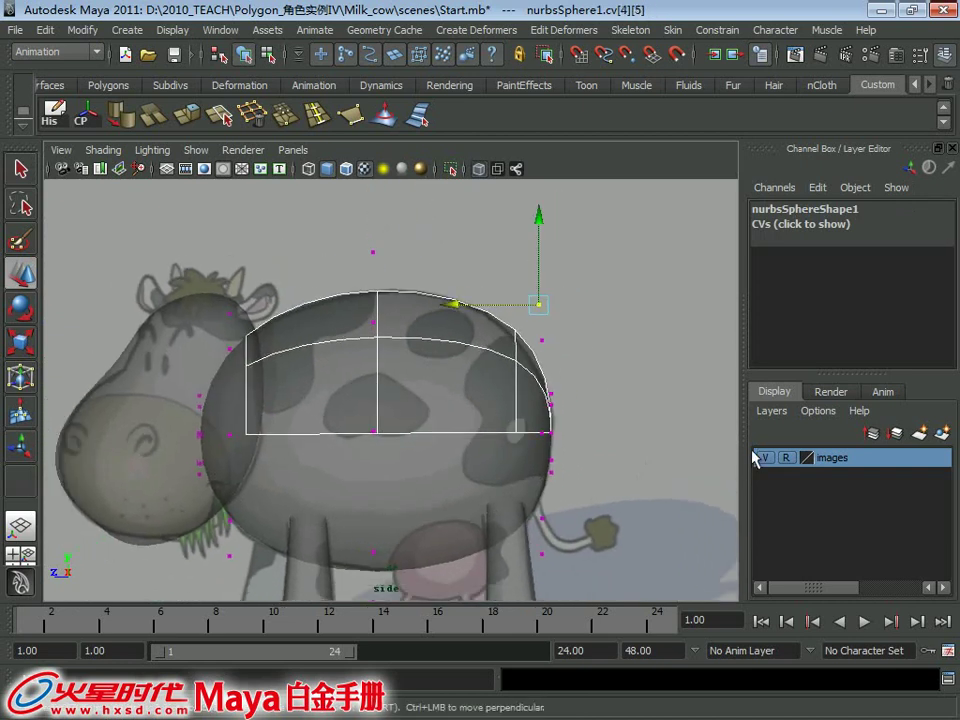
- Select the right leg cylinder in perspective and switch it to Hull editing
middle_click_drag(591, 332, 506, 352, "alt")
key("space")
key("space")
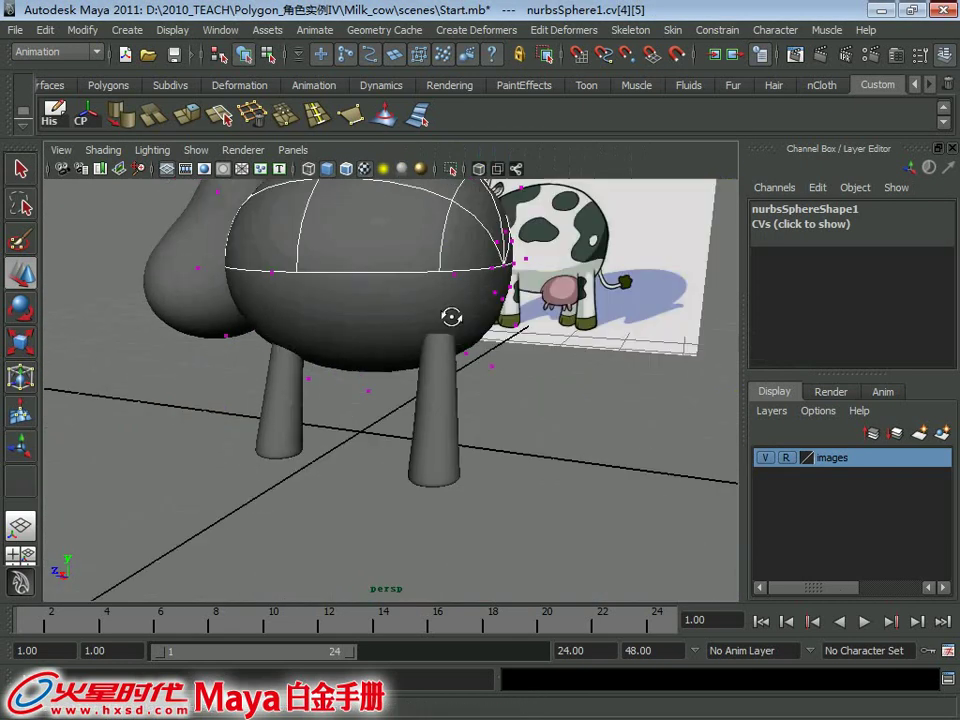
right_click_drag(448, 315, 458, 400, "alt")
left_click(455, 365)
right_click(460, 342)
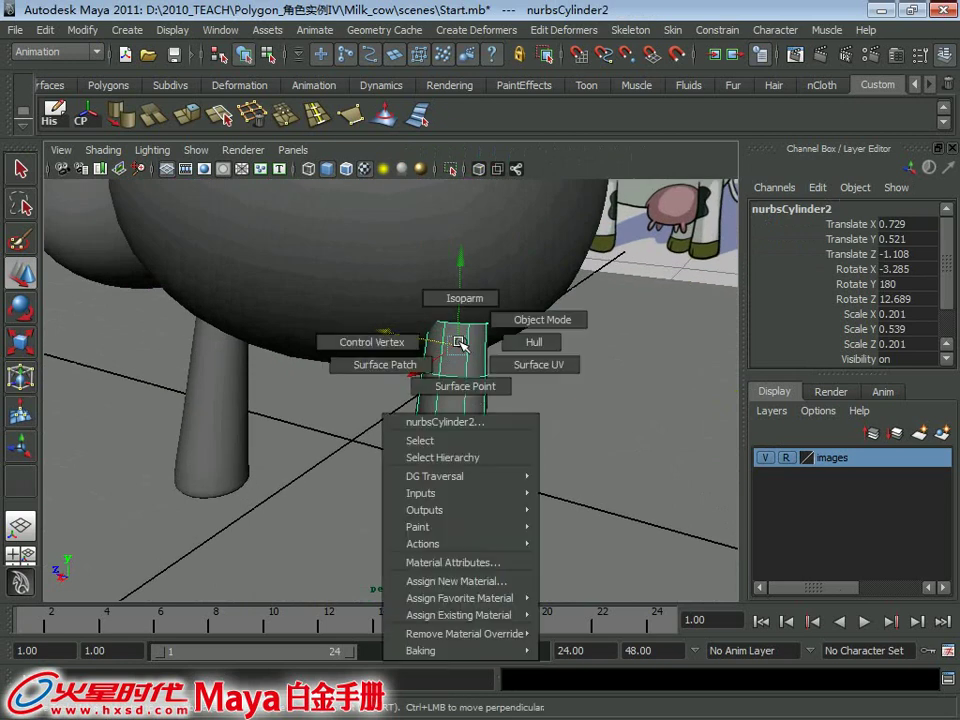
left_click(527, 343)
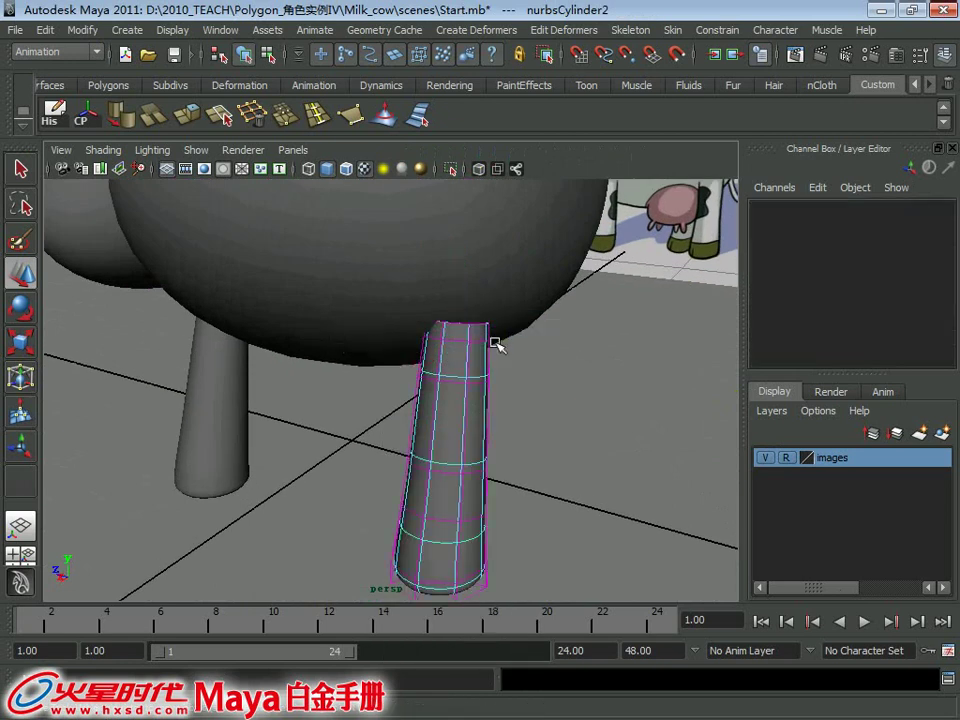
- Move the leg's top hull up into the cow's body, then return to Object Mode
left_click(460, 327)
key("e")
key("w")
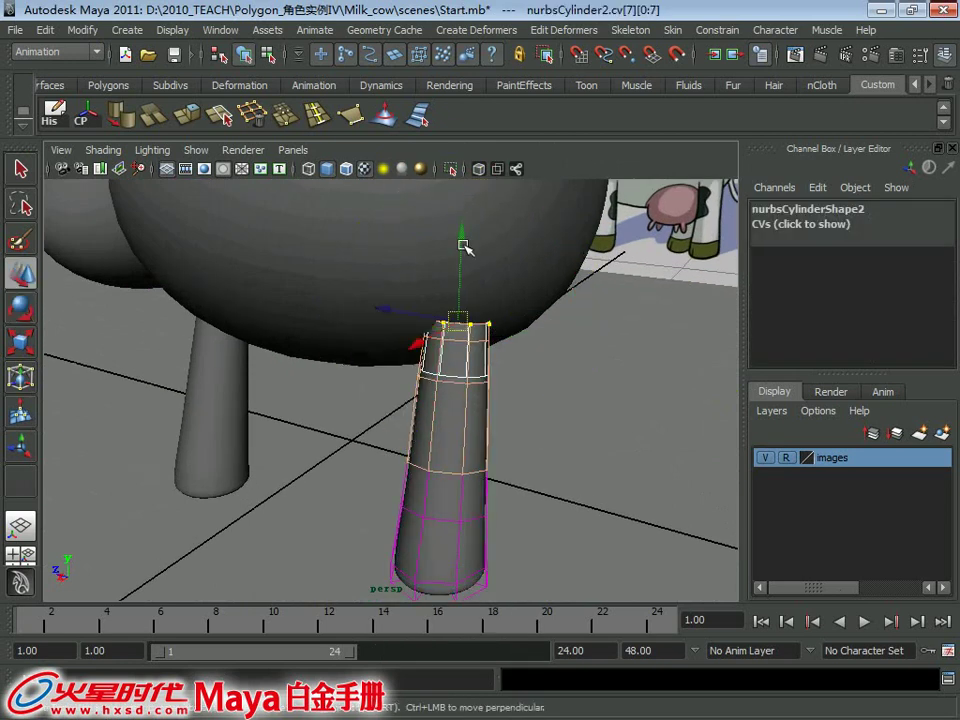
mouse_move(458, 244)
left_mouse_down()
mouse_move(453, 208)
mouse_move(426, 317)
mouse_move(525, 261)
mouse_move(493, 302)
left_mouse_up()
left_click(388, 282)
mouse_move(381, 281)
left_mouse_down("alt")
mouse_move(392, 289)
mouse_move(414, 280)
mouse_move(369, 279)
mouse_move(478, 345)
left_mouse_up("alt")
right_click_drag(478, 345, 553, 326)
left_click(614, 447)
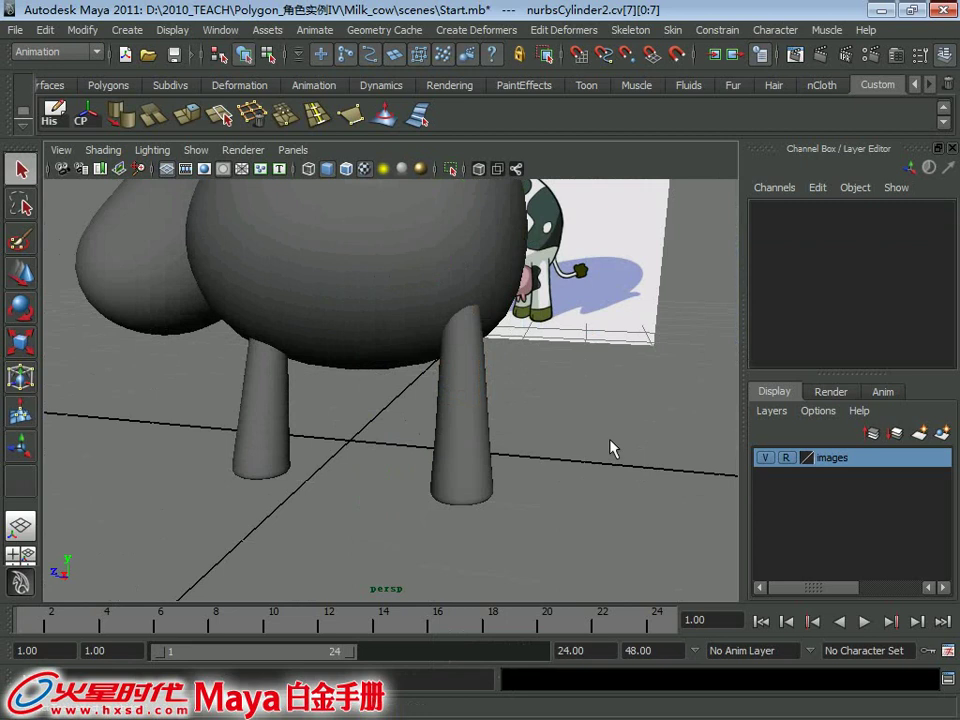
mouse_move(614, 447)
left_mouse_down("alt")
mouse_move(429, 401)
mouse_move(484, 306)
mouse_move(426, 356)
mouse_move(422, 375)
left_mouse_up("alt")
- Switch the second leg to control-vertex editing and scale its inner end ring to a point
left_click(377, 304)
left_click_drag(377, 304, 336, 294, "alt")
scroll(313, 256, "up", 3)
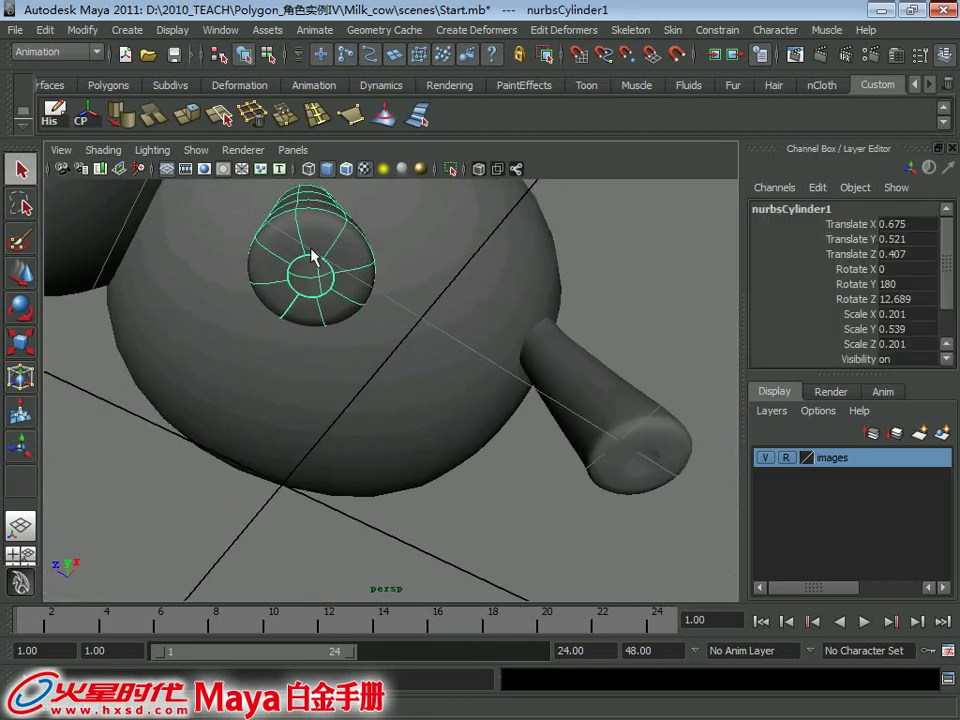
right_click_drag(313, 256, 221, 242)
mouse_move(257, 227)
left_mouse_down()
mouse_move(318, 282)
mouse_move(204, 285)
left_mouse_up()
mouse_move(204, 285)
right_mouse_down("alt")
mouse_move(296, 326)
mouse_move(214, 328)
right_mouse_up("alt")
left_click(296, 326)
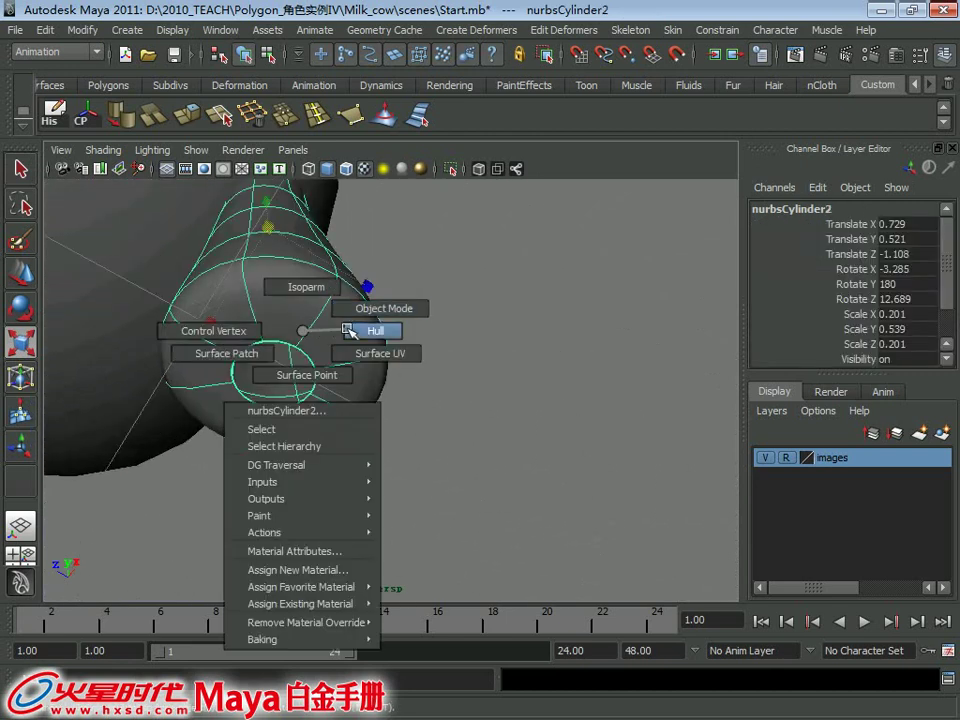
left_click_drag(225, 332, 325, 405)
left_click_drag(274, 375, 214, 386)
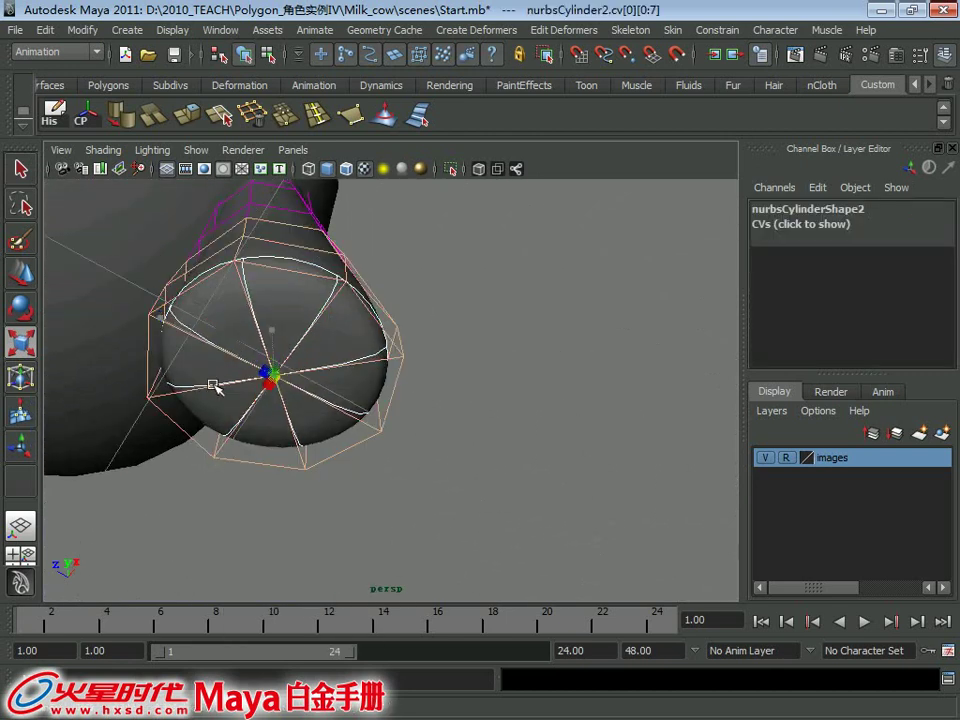
- Return the leg to Object Mode and select both leg cylinders
mouse_move(298, 378)
left_mouse_down("alt")
mouse_move(354, 317)
mouse_move(499, 371)
mouse_move(498, 345)
left_mouse_up("alt")
right_click_drag(499, 345, 578, 313)
middle_click_drag(525, 360, 480, 446, "alt")
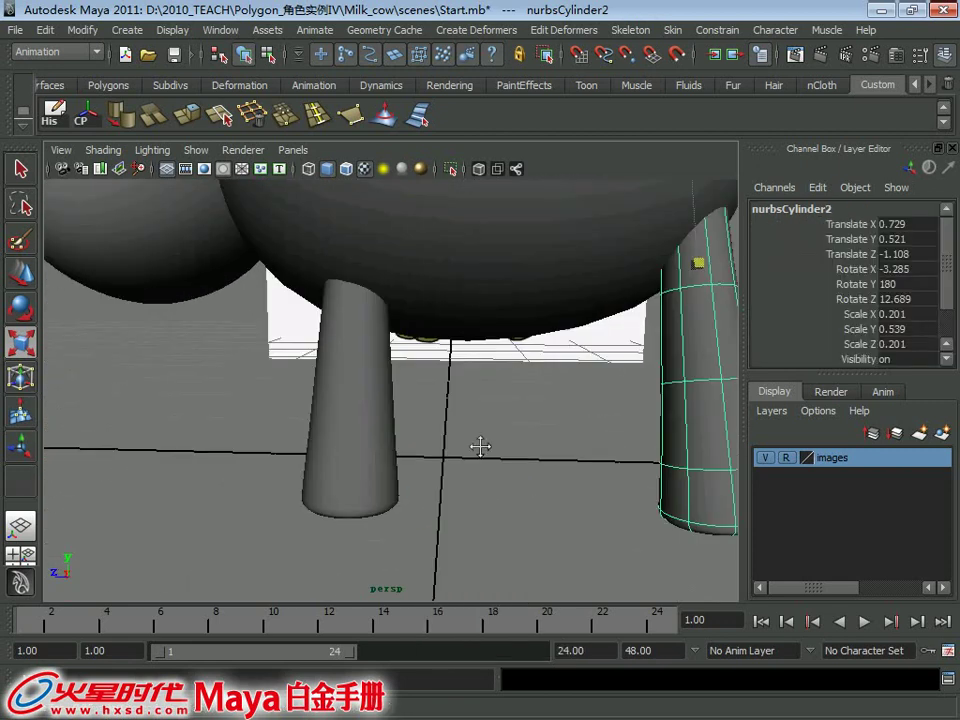
left_click(345, 460)
mouse_move(345, 460)
left_mouse_down("alt")
mouse_move(375, 422)
mouse_move(568, 422)
left_mouse_up("alt")
key("w")
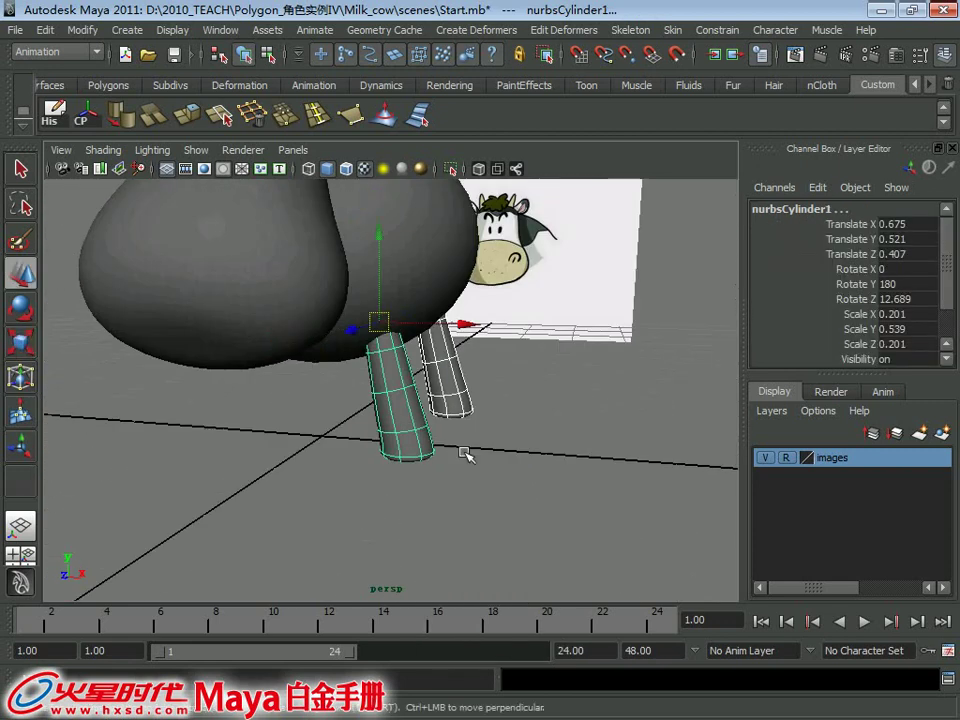
mouse_move(461, 450)
left_mouse_down("alt")
mouse_move(445, 486)
mouse_move(459, 480)
left_mouse_up("alt")
- Group the two legs, duplicate the group and set Scale X to -1 to mirror it
key("ctrl+g")
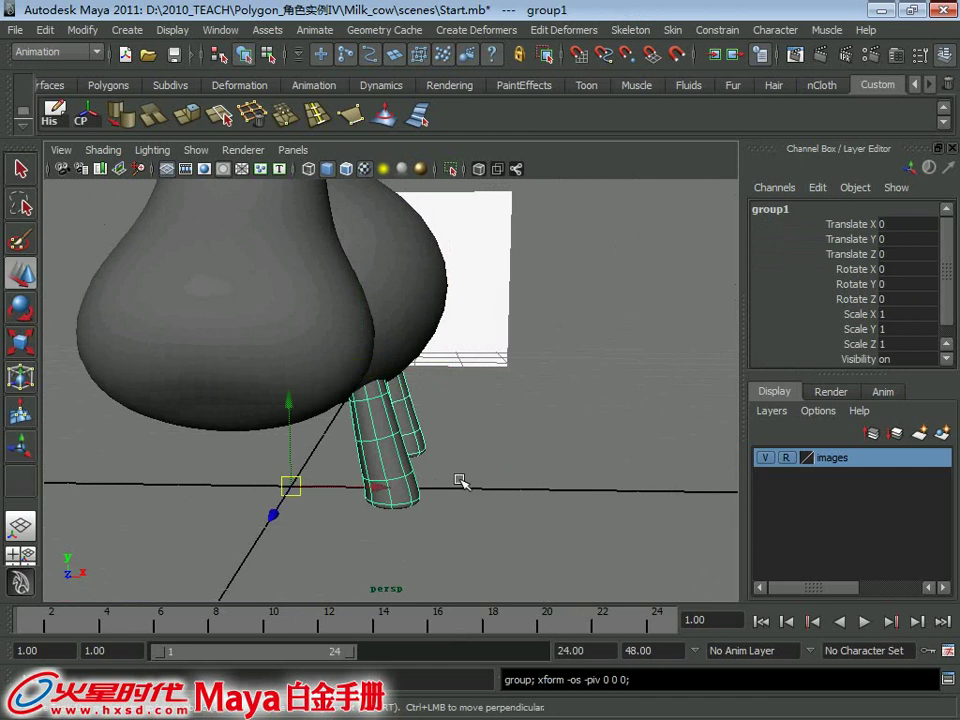
mouse_move(362, 481)
left_mouse_down("alt")
mouse_move(351, 420)
mouse_move(369, 467)
left_mouse_up("alt")
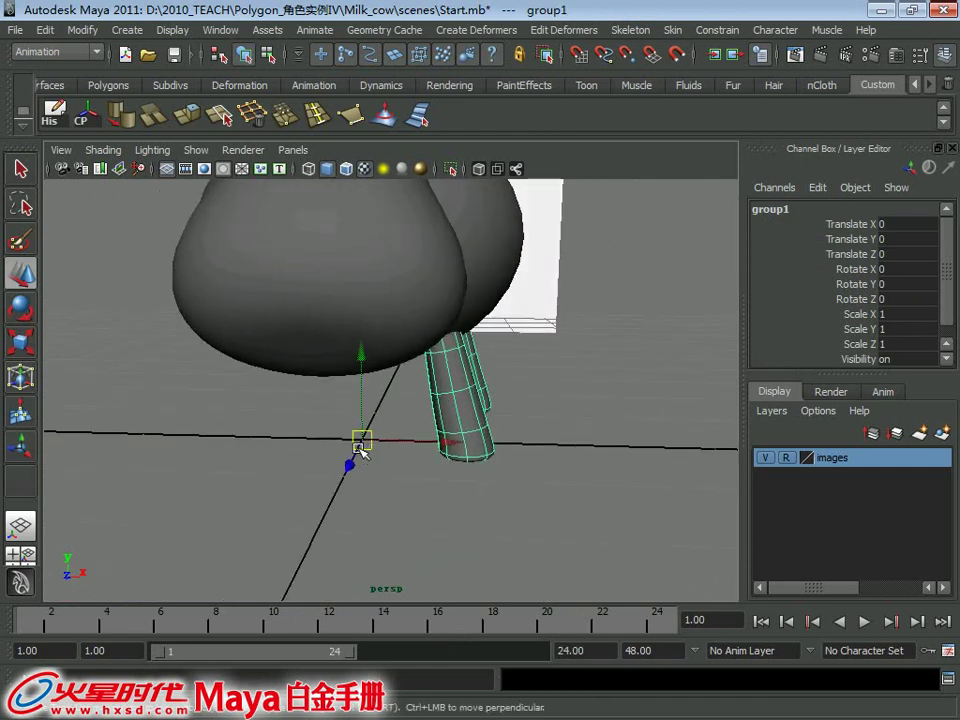
key("ctrl+g")
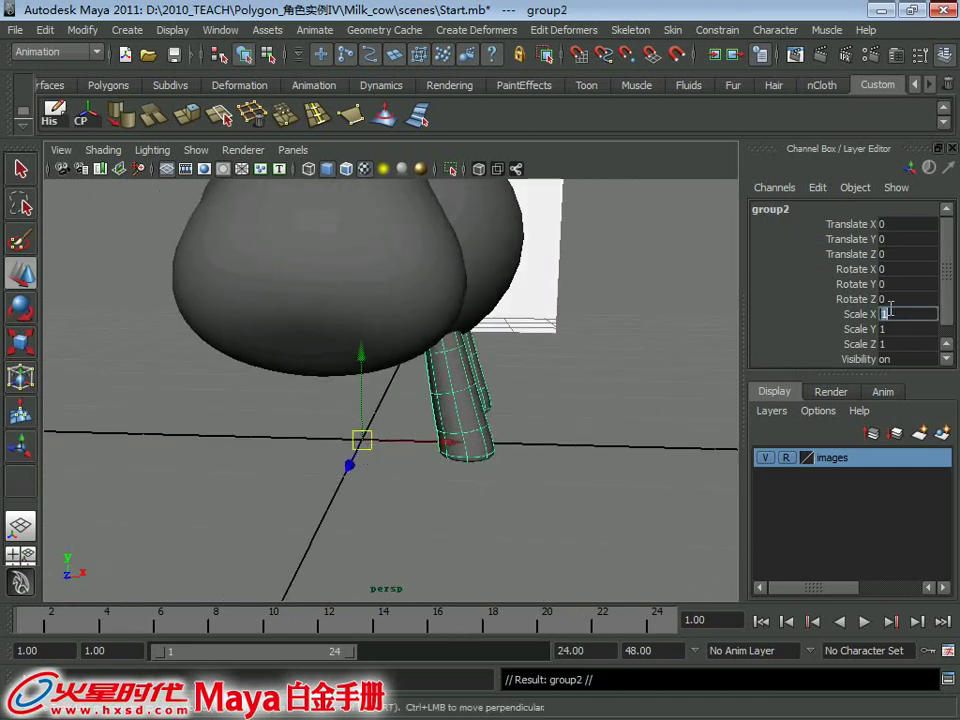
type("-1")
key("Return")
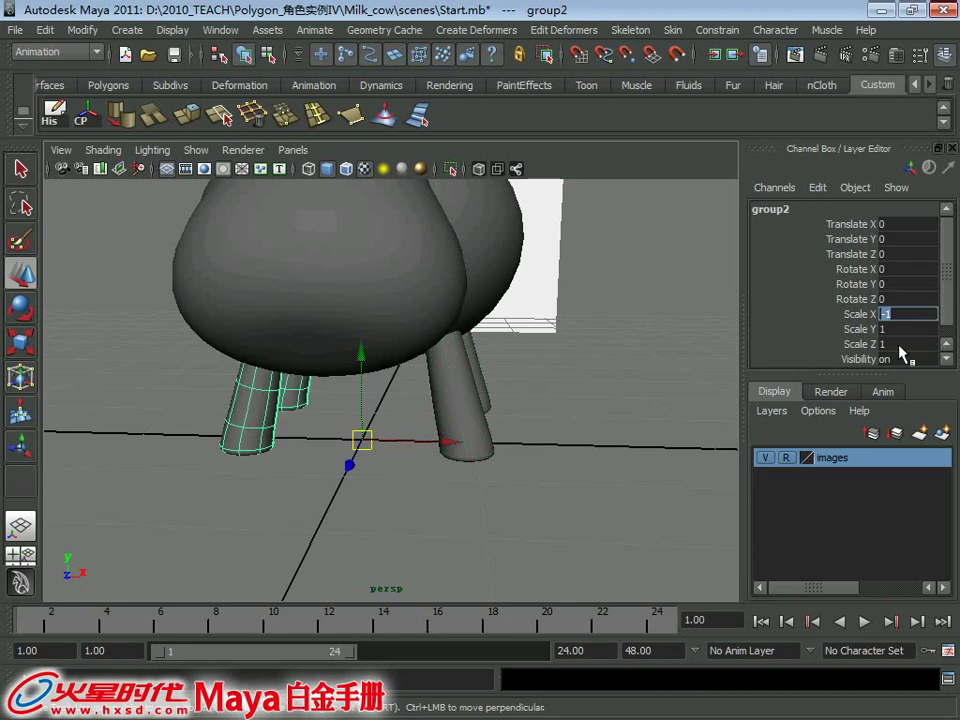
left_click(614, 378)
- Maximize the side view and zoom in on the hind legs and tail
right_click_drag(522, 362, 371, 291, "alt")
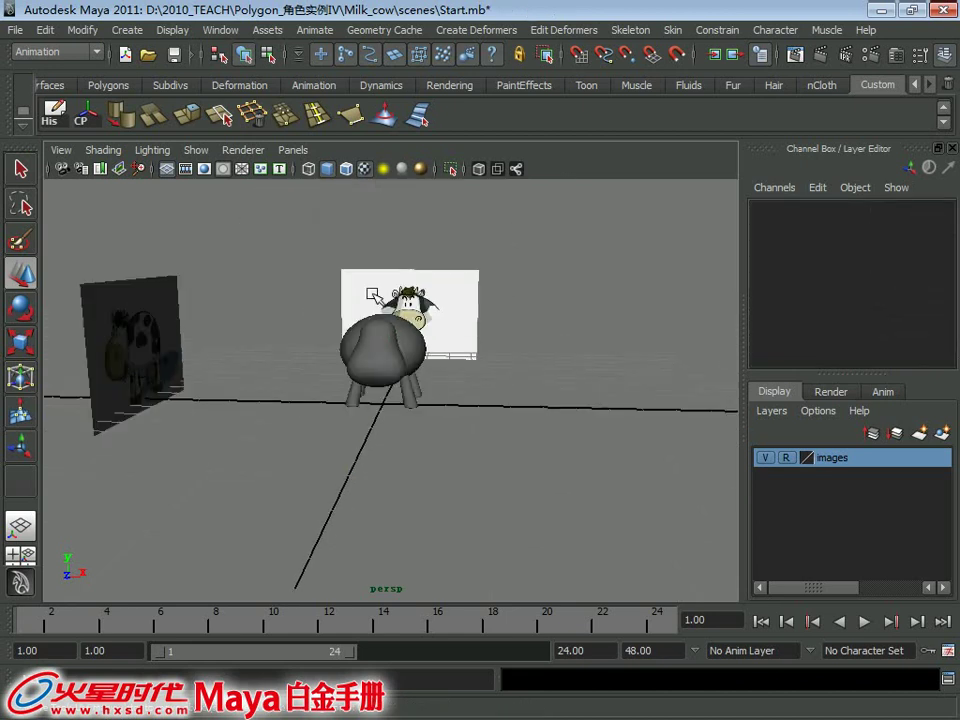
left_click_drag(371, 291, 290, 340, "alt")
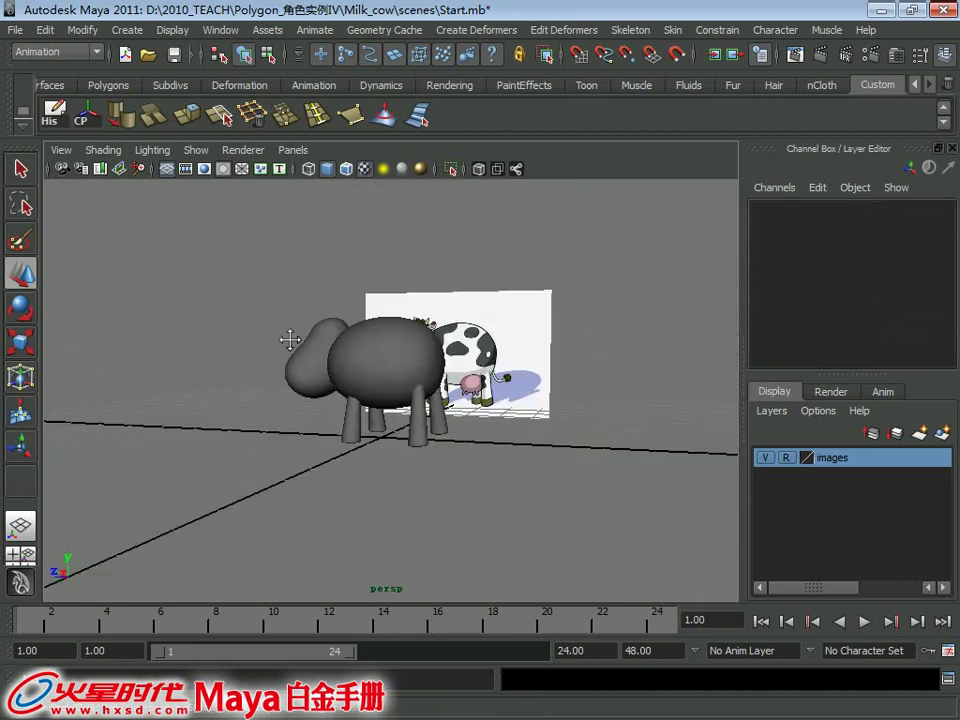
key("space")
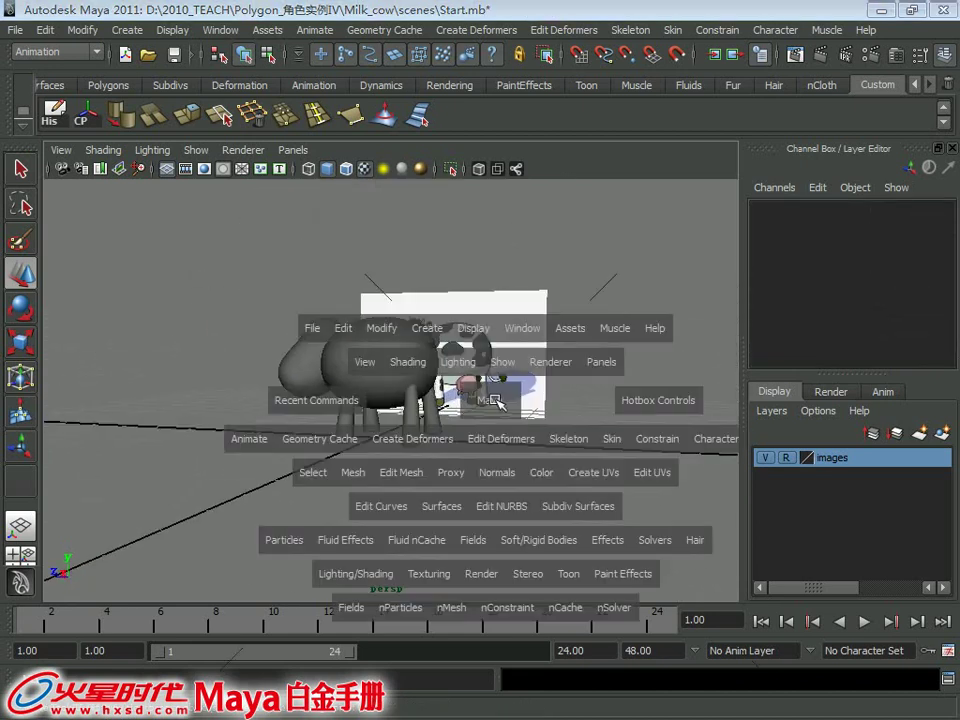
key("space")
right_click_drag(454, 467, 455, 492, "alt")
middle_click_drag(455, 492, 418, 452, "alt")
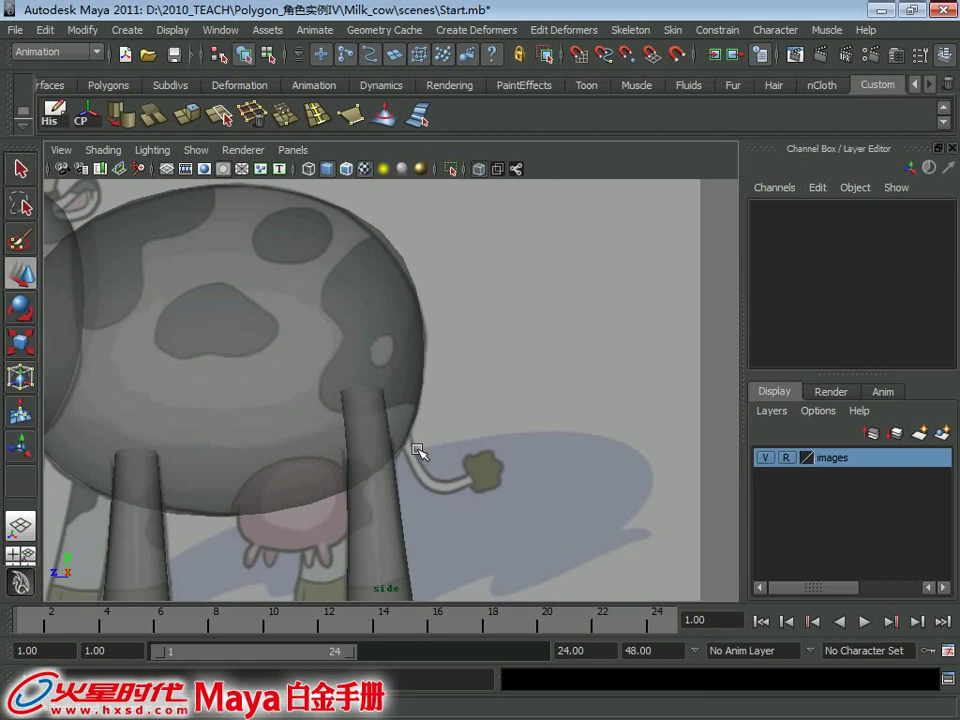
middle_click_drag(328, 375, 305, 305, "alt")
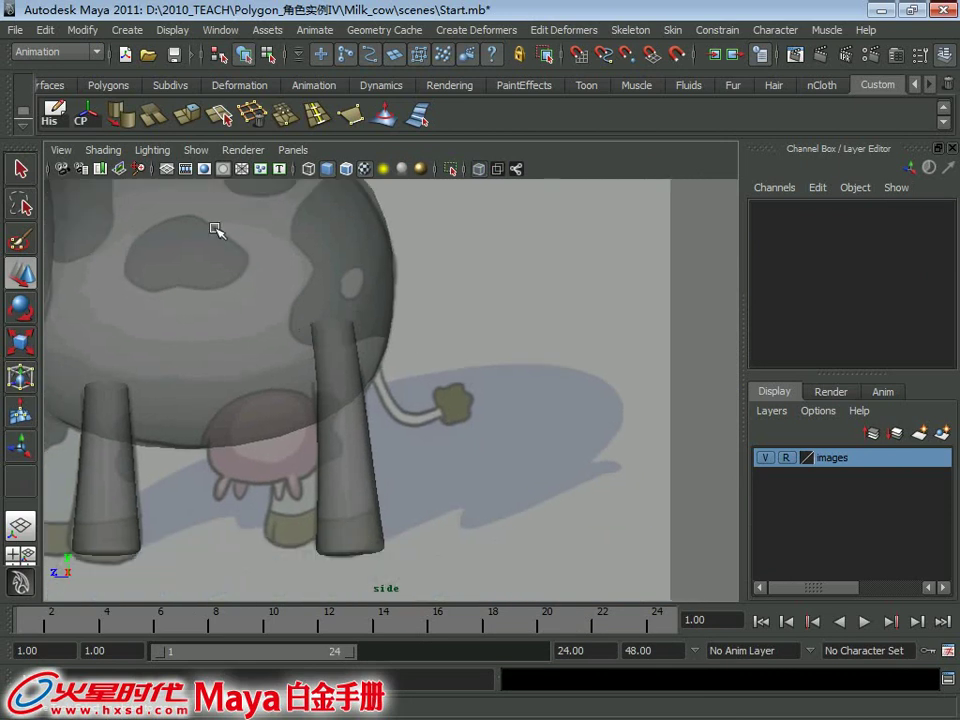
left_click(125, 30)
left_click(140, 171)
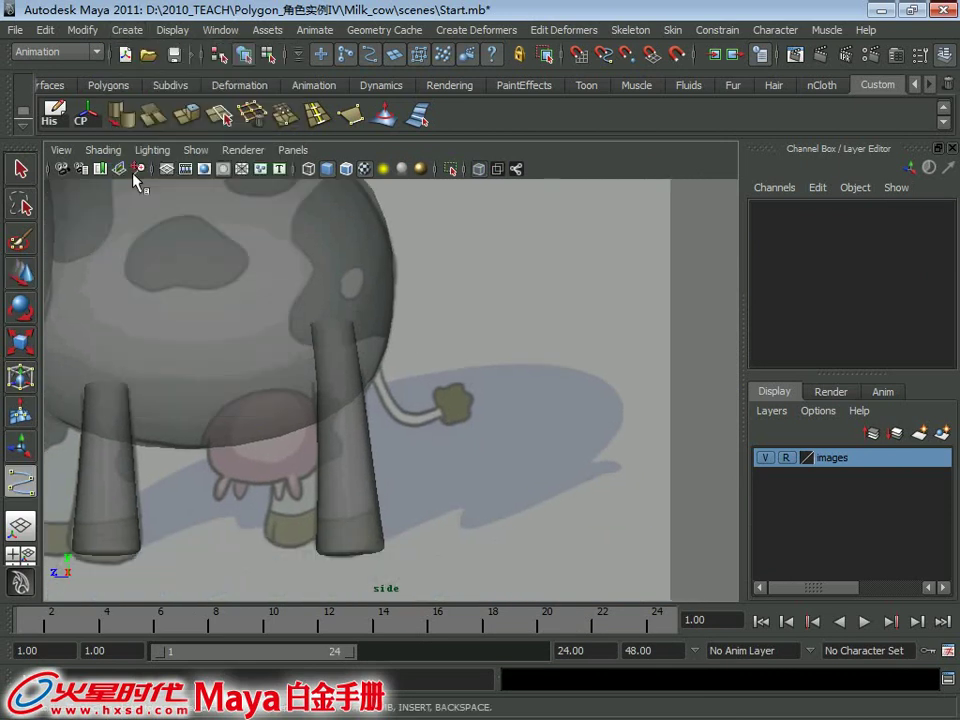
right_click_drag(392, 332, 550, 577, "alt")
- Trace the tail with a five-point CV curve from its base to the tuft
left_click(128, 30)
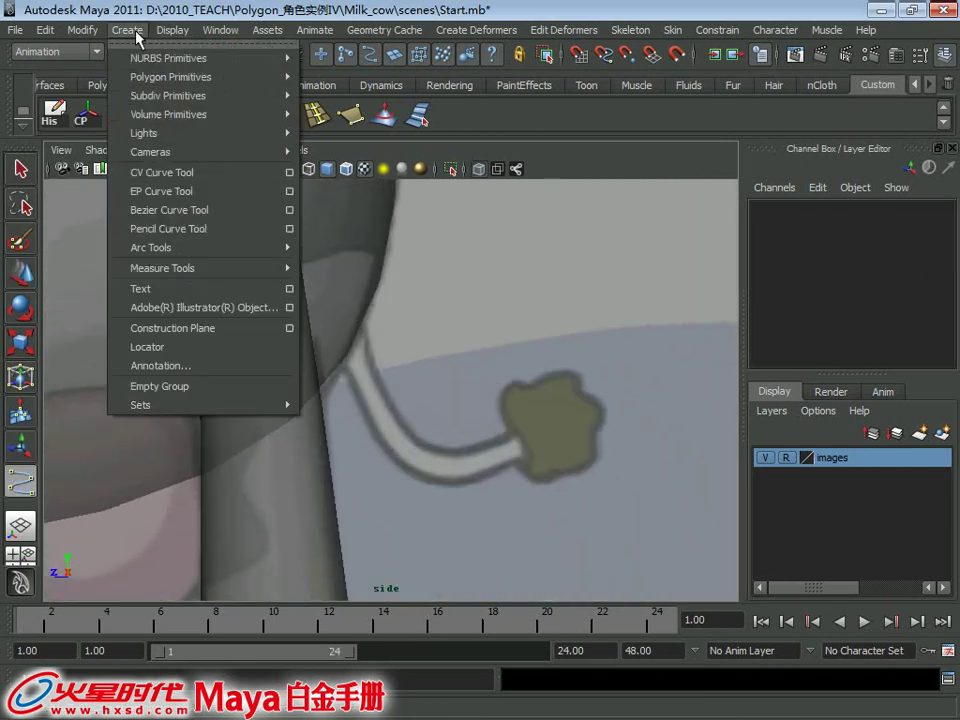
left_click(153, 173)
middle_click_drag(354, 371, 401, 369, "alt")
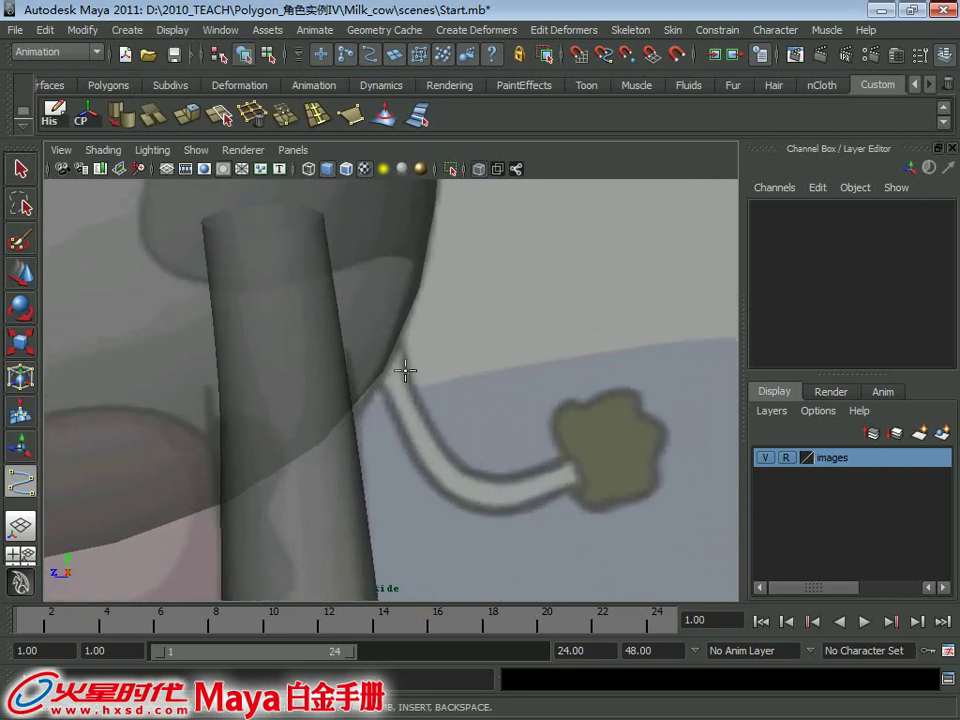
left_click(383, 355)
left_click(421, 438)
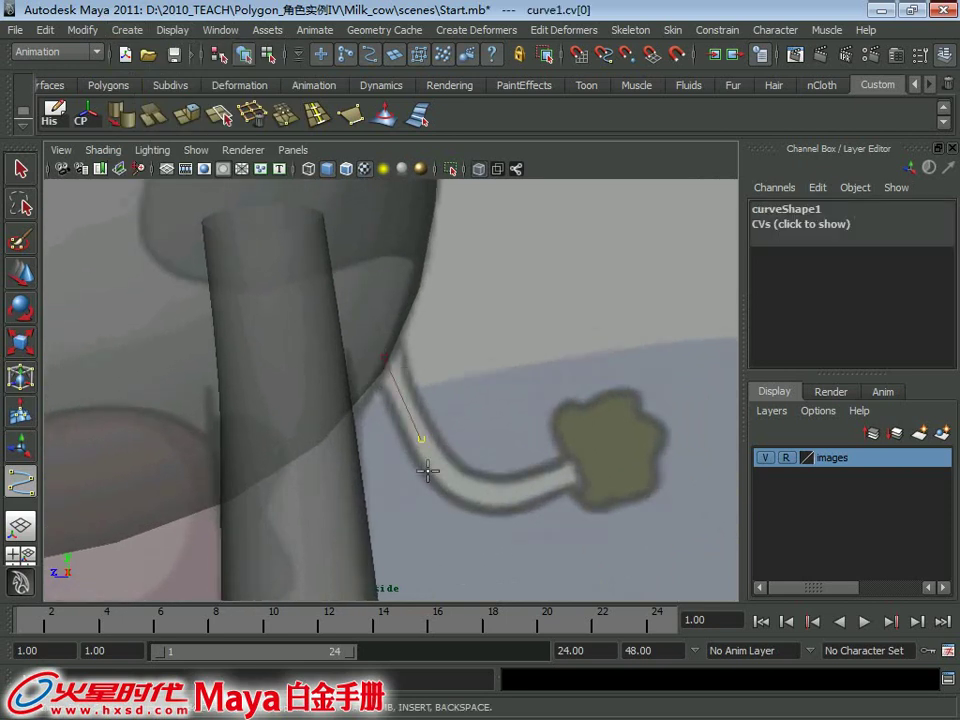
left_click(468, 492)
left_click(516, 491)
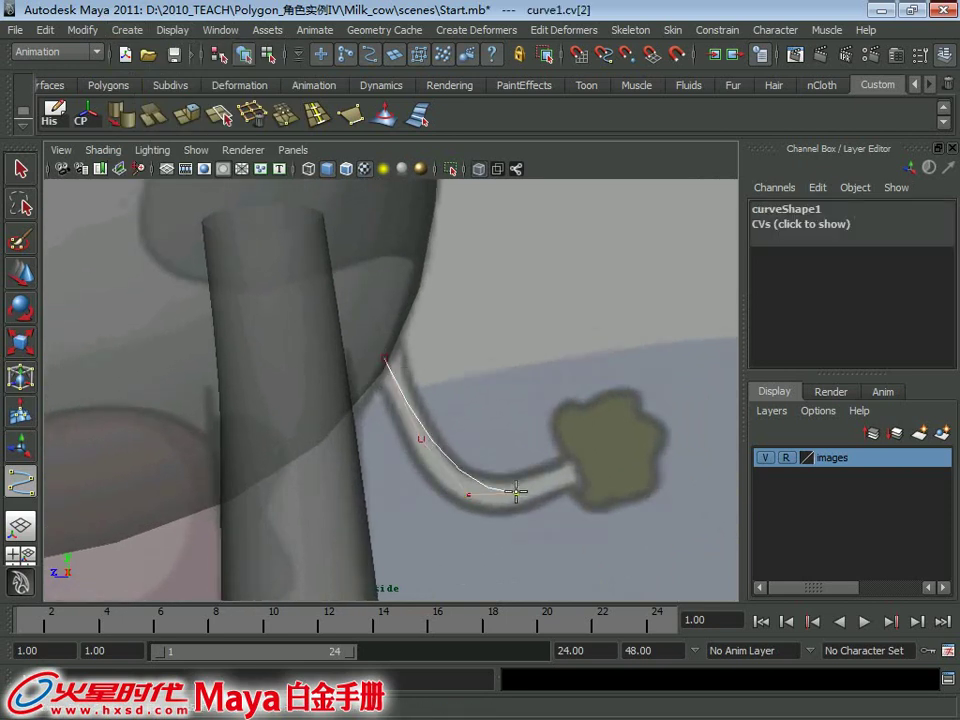
left_click(561, 471)
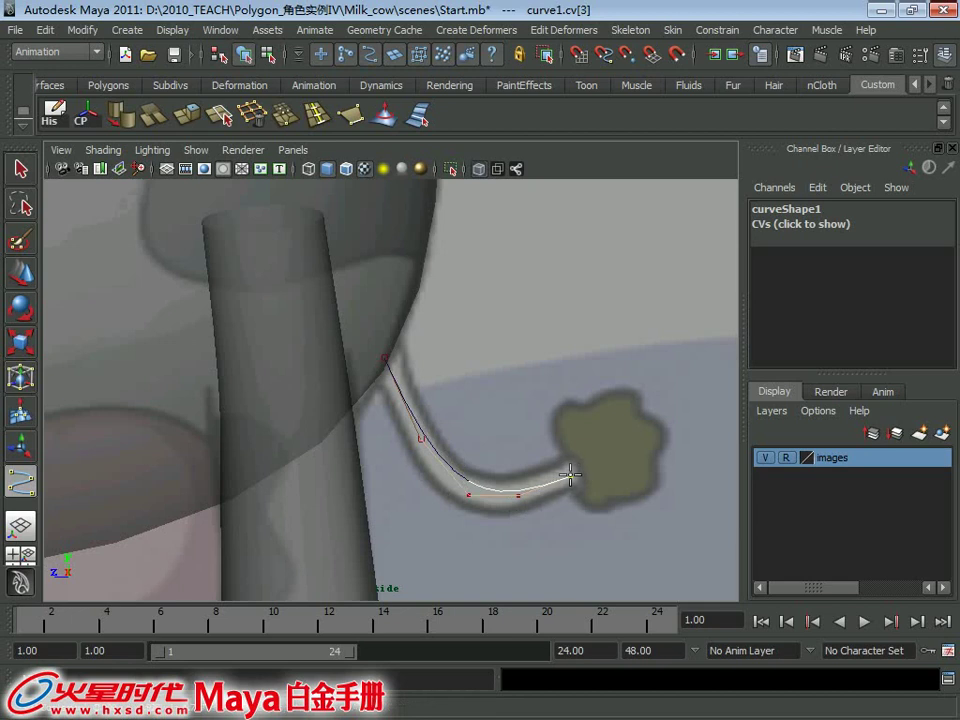
key("Return")
mouse_move(538, 416)
right_mouse_down("alt")
mouse_move(471, 386)
mouse_move(439, 343)
mouse_move(279, 253)
right_mouse_up("alt")
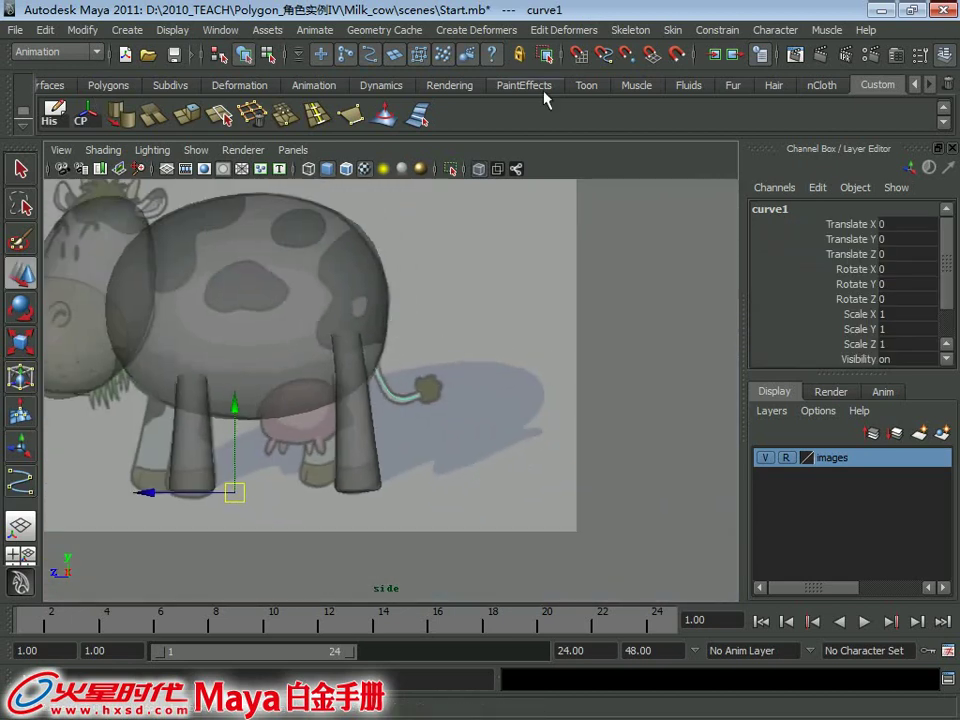
left_click(127, 29)
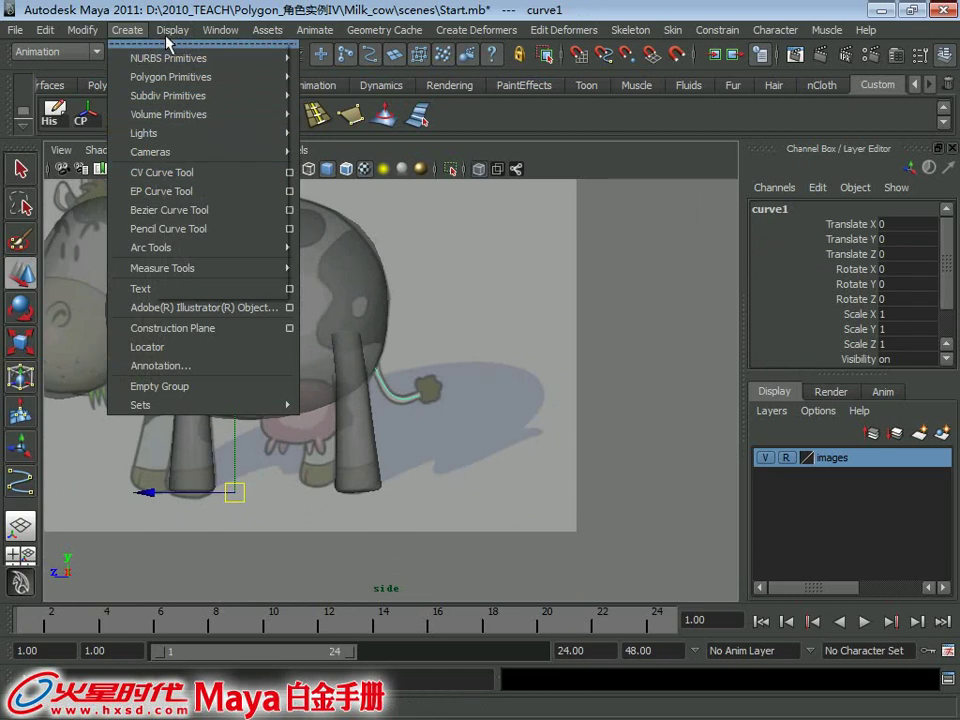
- Create a NURBS circle at the tail and scale it down
left_click(135, 28)
left_click(57, 88)
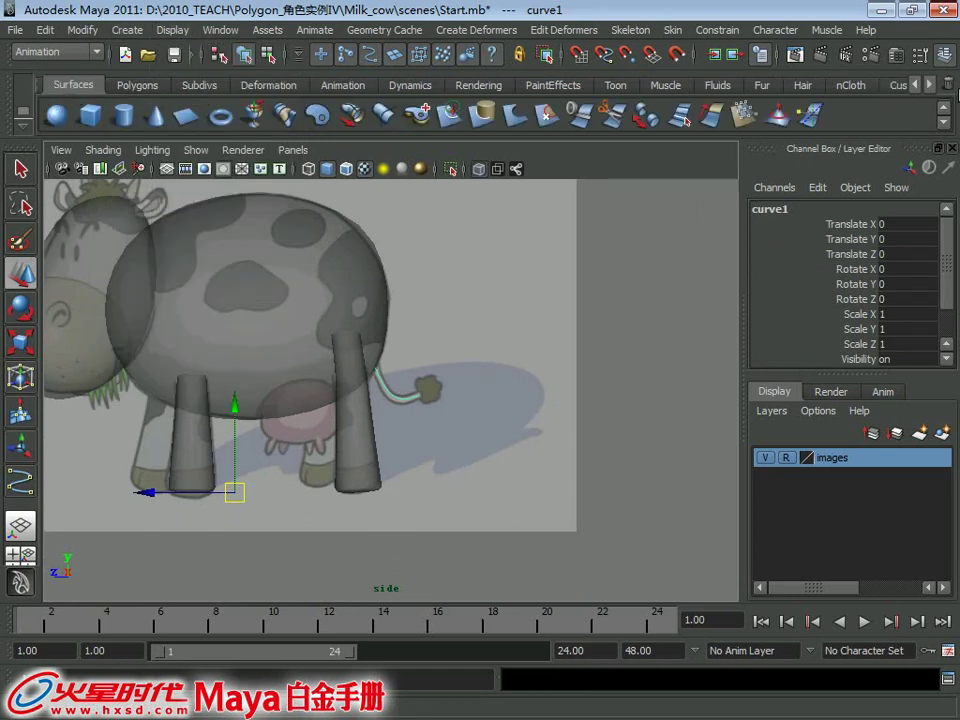
left_click(914, 86)
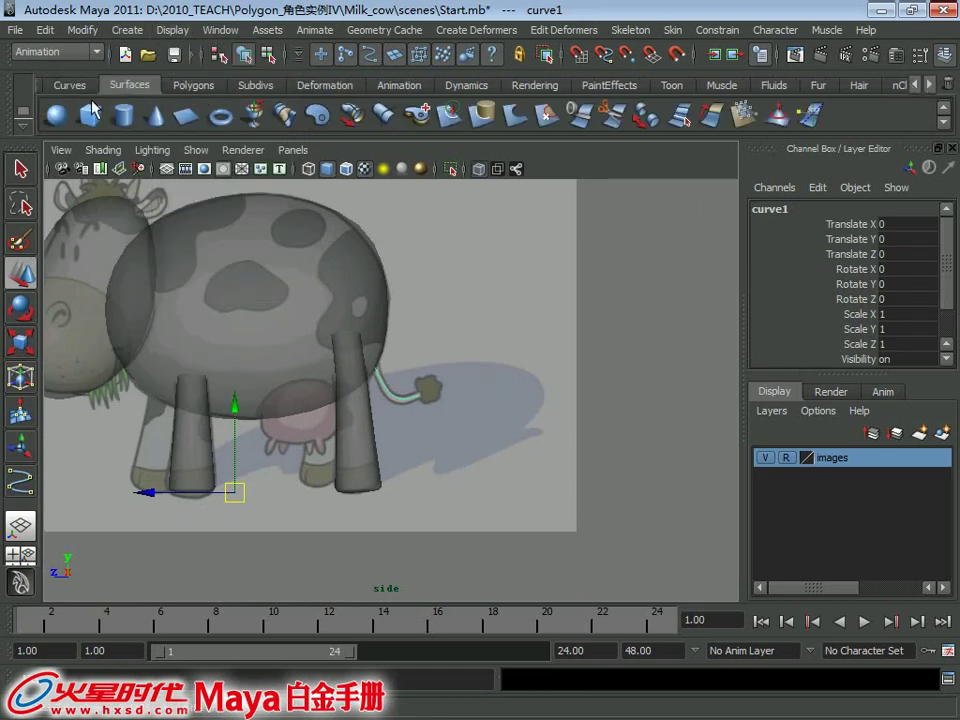
left_click(70, 85)
left_click(56, 116)
scroll(450, 445, "up", 2)
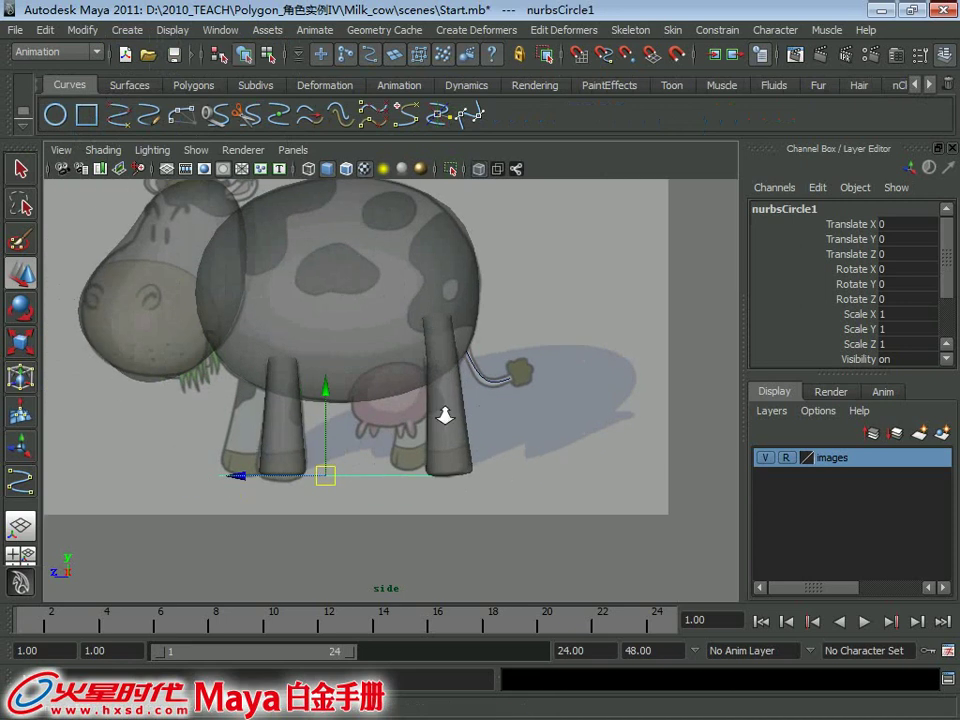
left_click_drag(321, 482, 538, 352)
scroll(538, 352, "up", 2)
key("r")
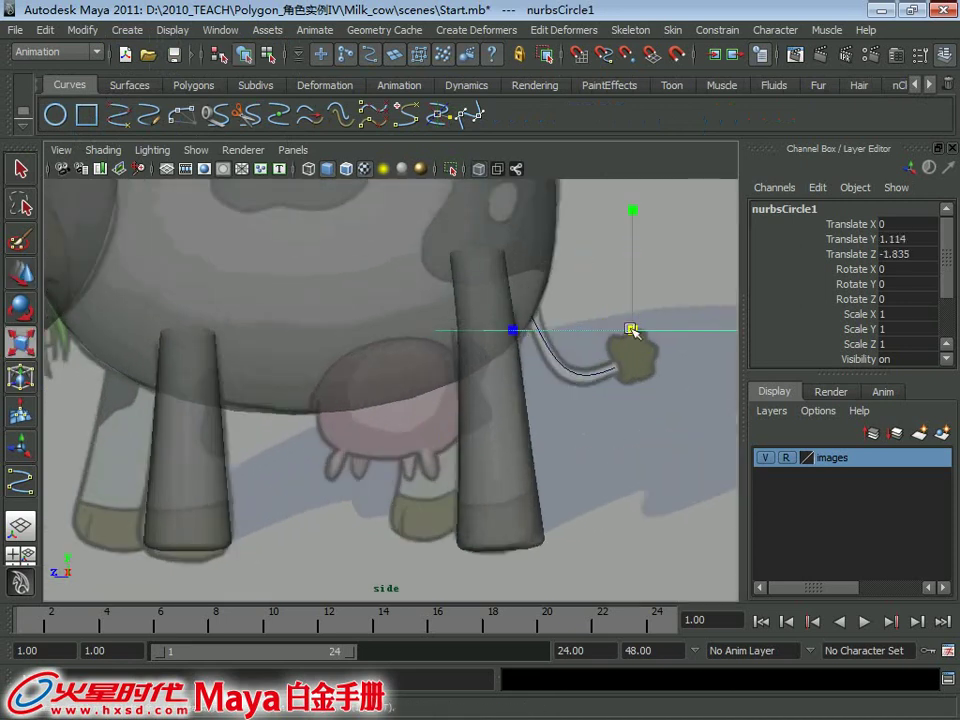
left_click_drag(632, 330, 497, 333)
- Hide Polygons in the viewport Show menu and shrink the circle further
left_click(188, 153)
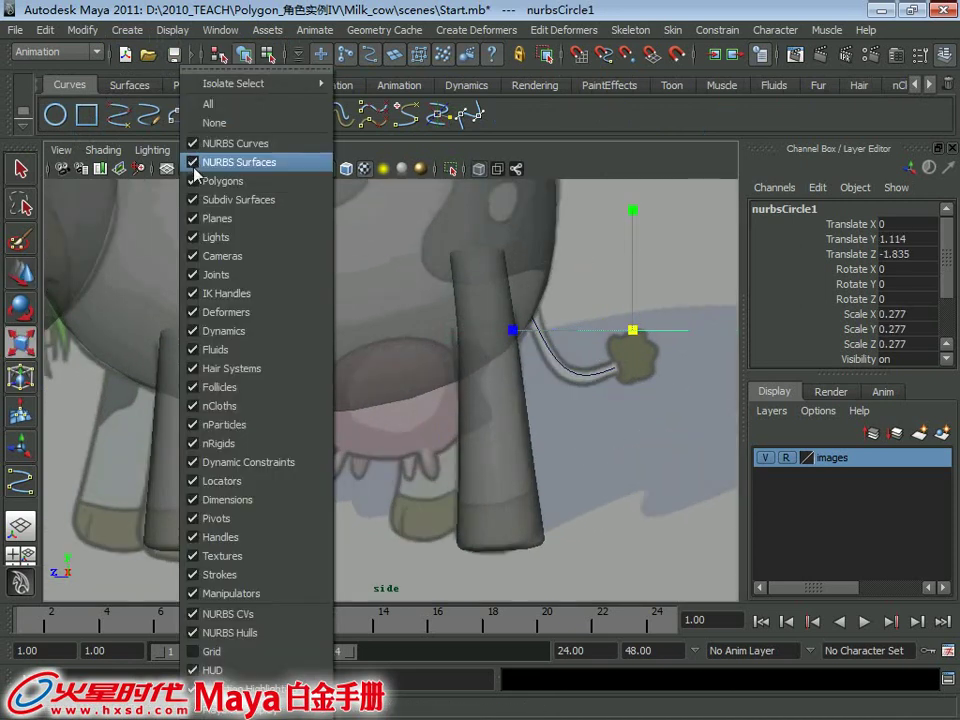
left_click(230, 255)
scroll(590, 470, "up", 3)
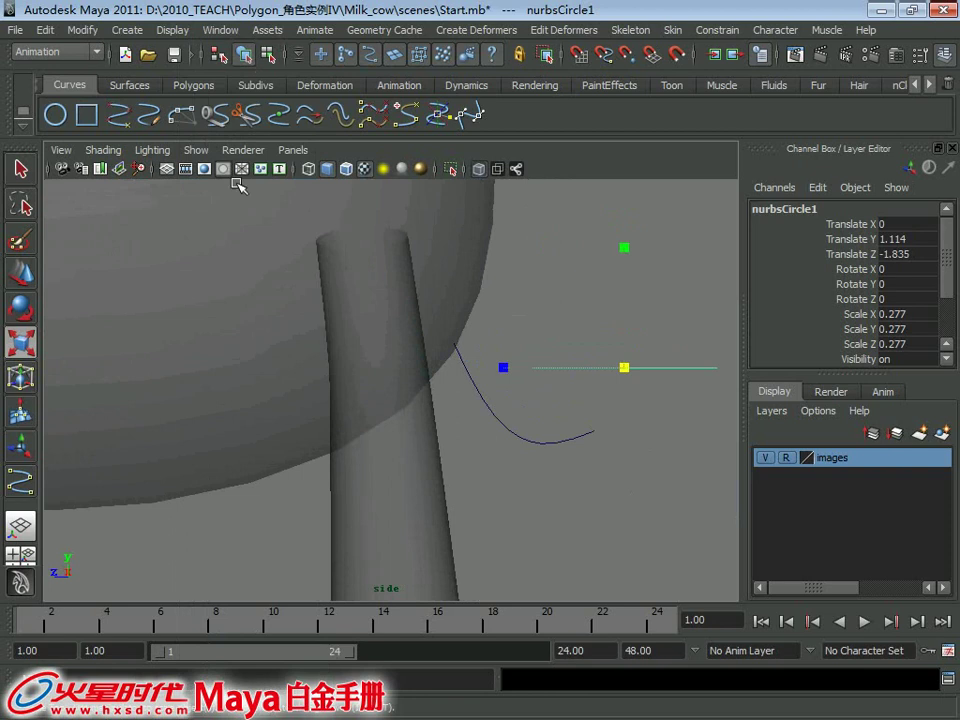
left_click(183, 152)
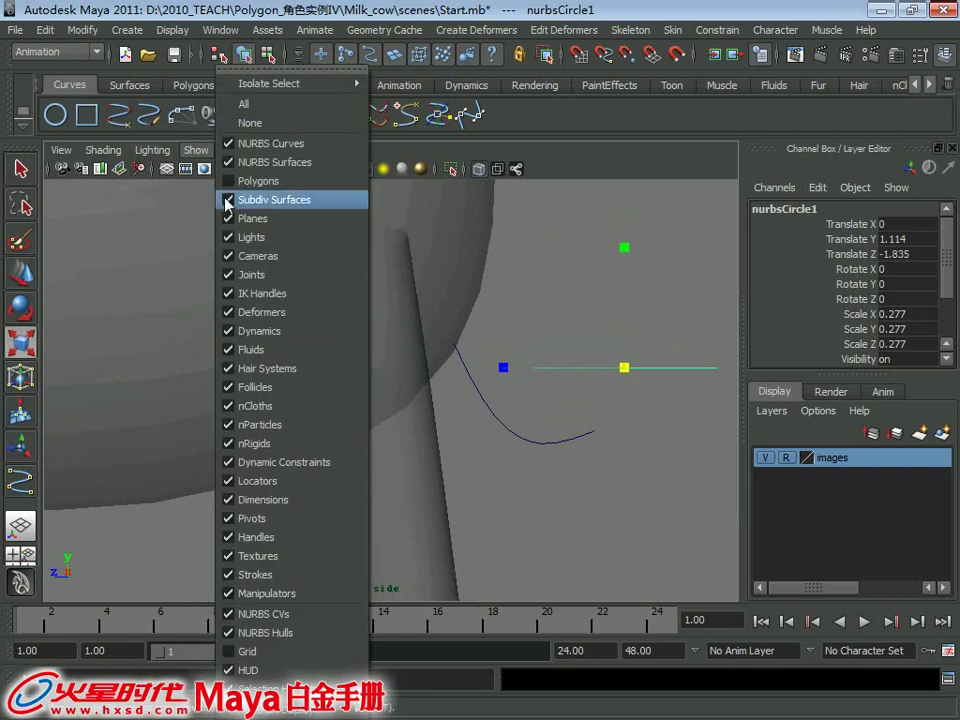
left_click(225, 199)
left_click(199, 155)
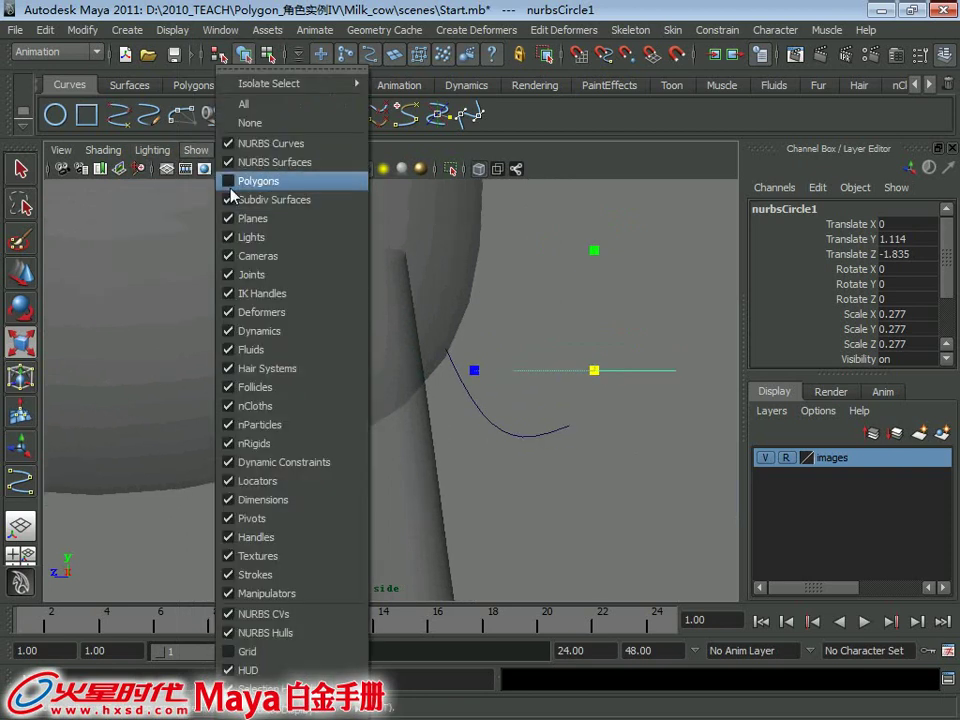
left_click(290, 180)
left_click_drag(594, 398, 435, 358)
- Move the circle onto the start of the tail curve and select the curve
key("w")
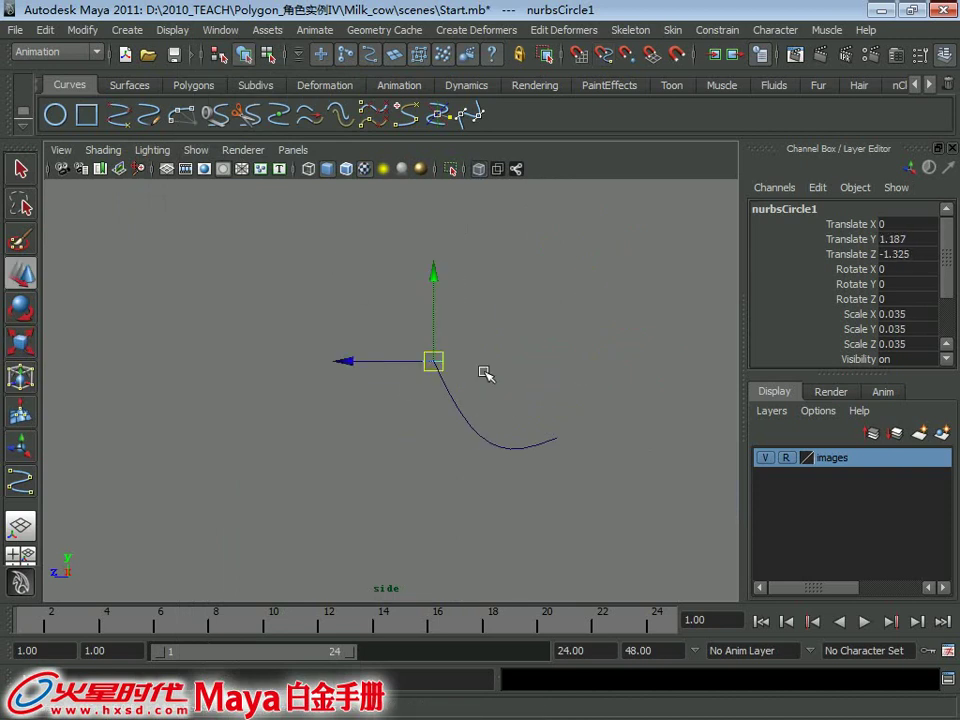
scroll(440, 376, "up", 3)
middle_click_drag(491, 423, 388, 411, "alt")
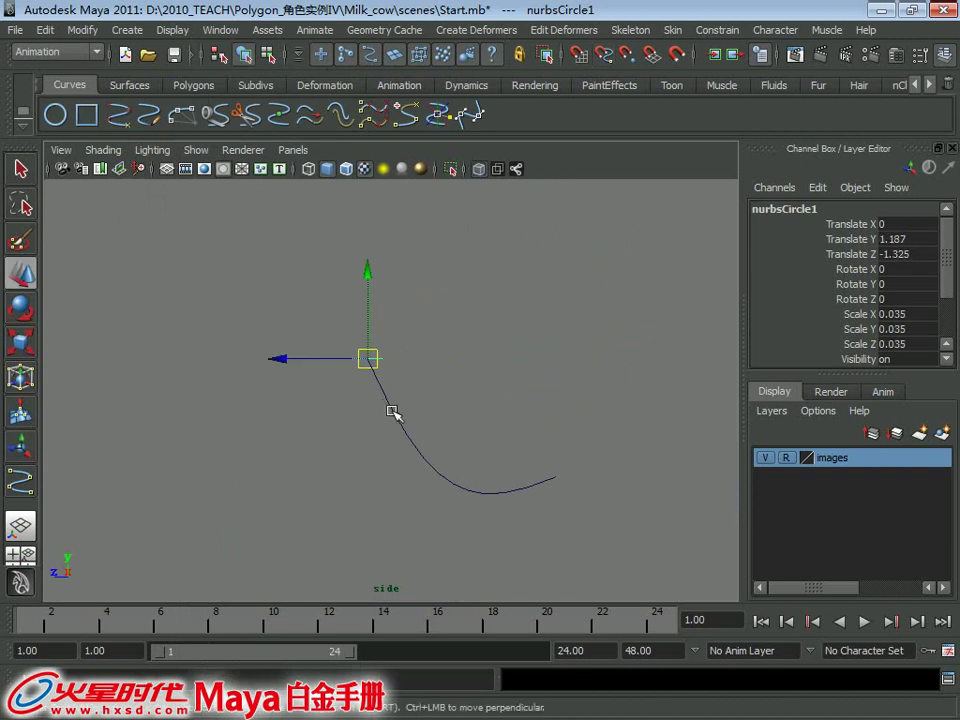
left_click(392, 411)
- Switch to the Surfaces menu set and extrude the circle along the tail curve as a Tube
left_click(55, 51)
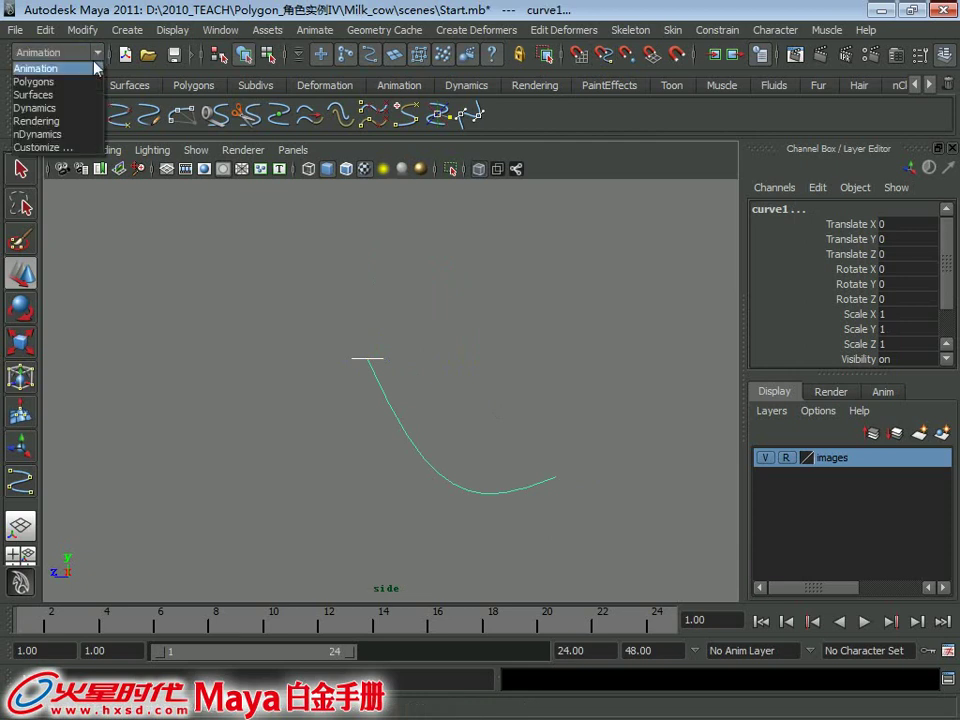
left_click(81, 93)
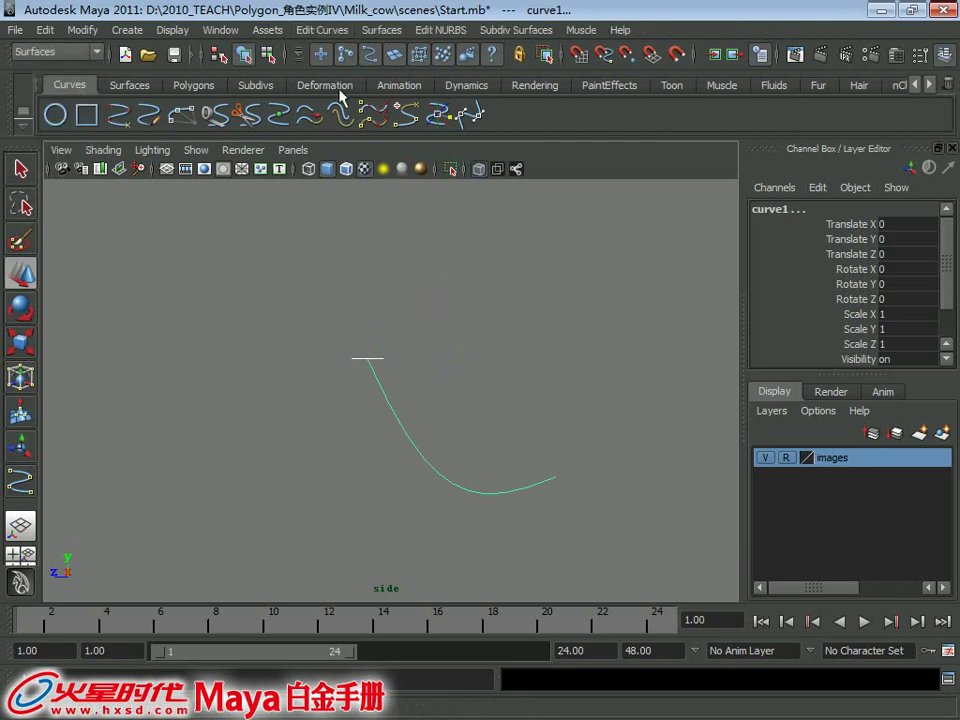
left_click(333, 31)
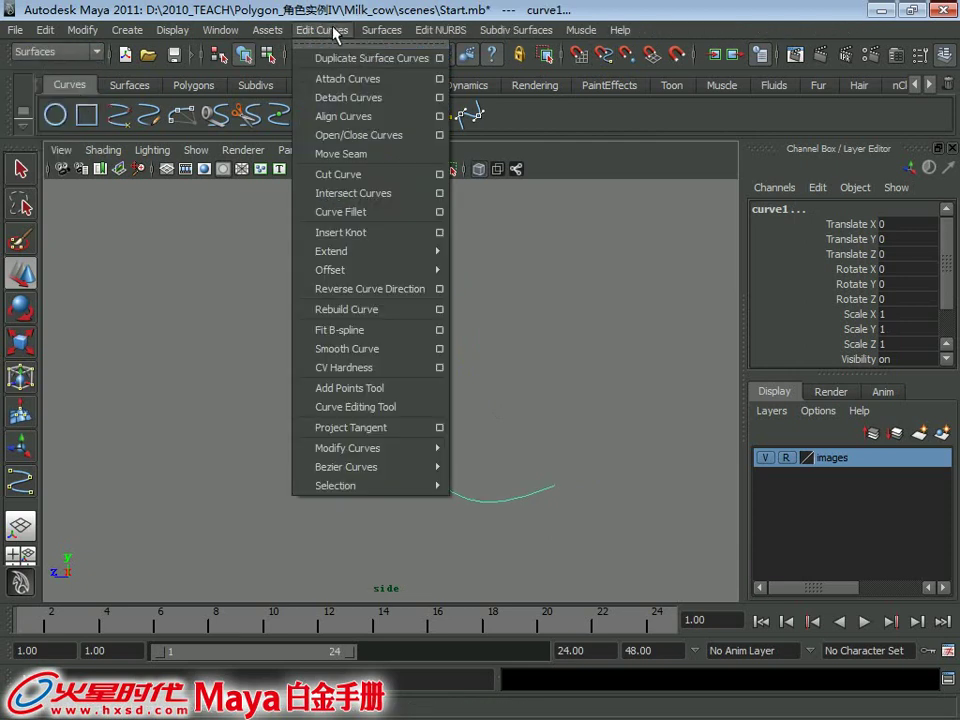
mouse_move(381, 30)
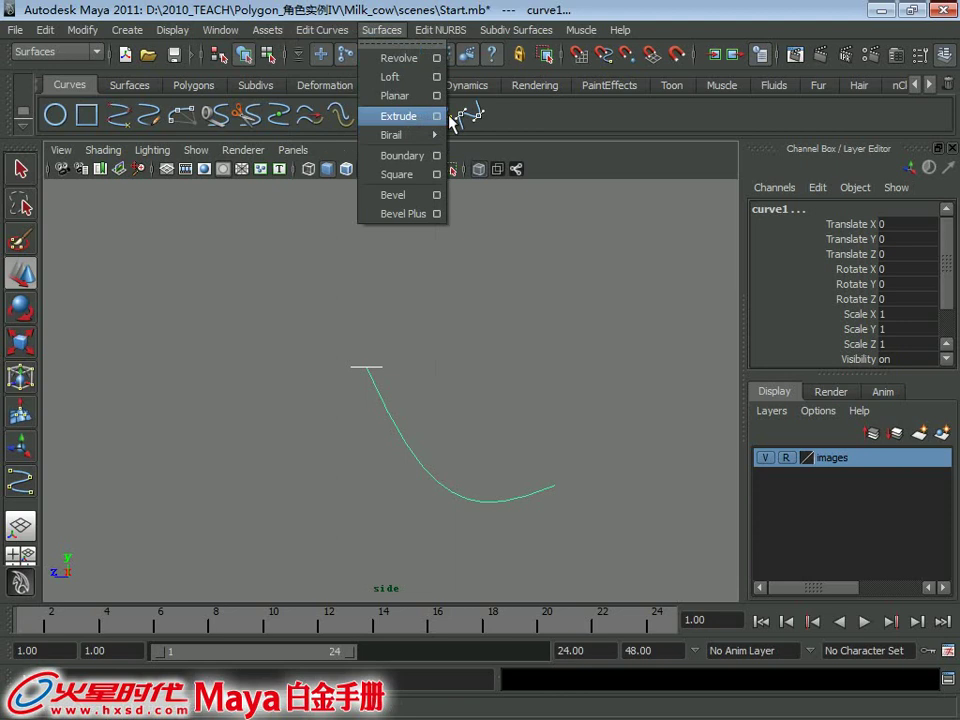
left_click(438, 116)
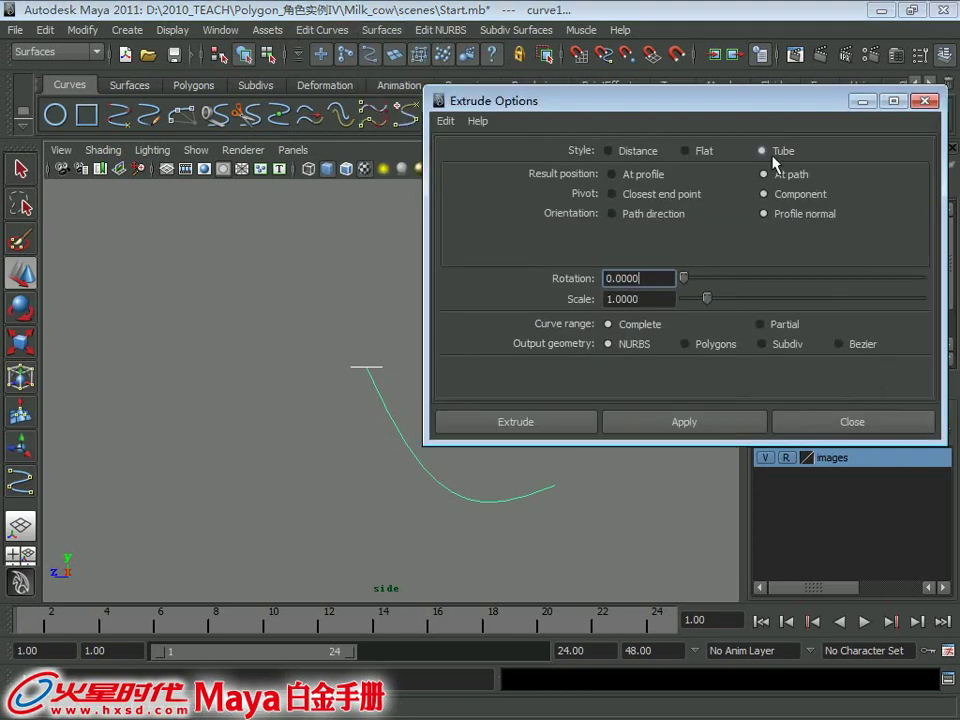
left_click(540, 425)
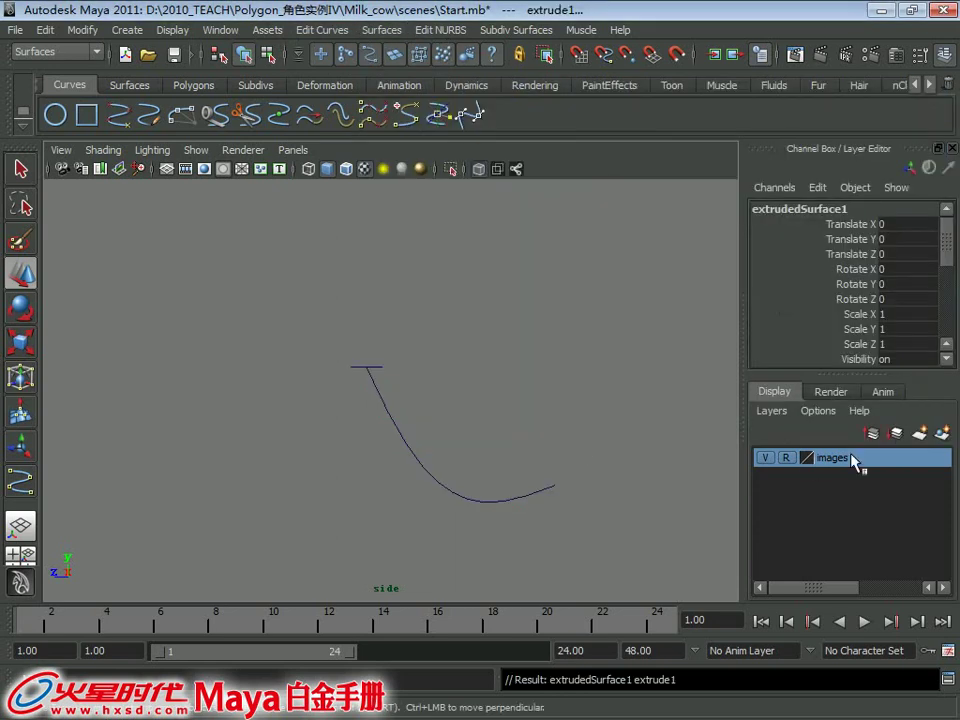
- Re-enable Polygons in the Show menu so the cow and reference image reappear
left_click(196, 150)
left_click(245, 103)
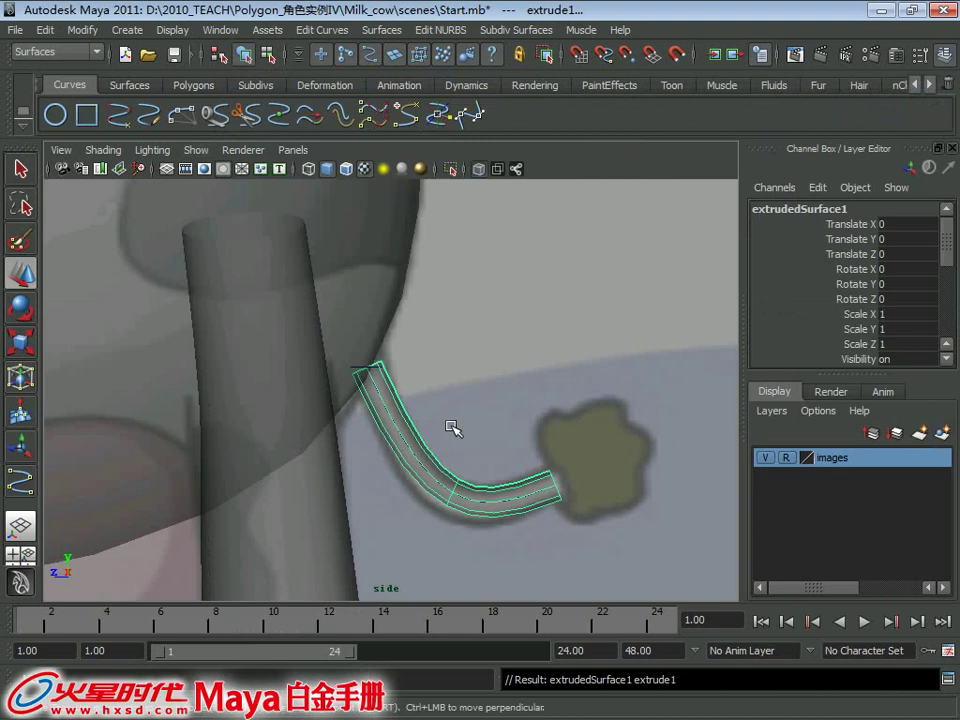
scroll(396, 344, "up", 1)
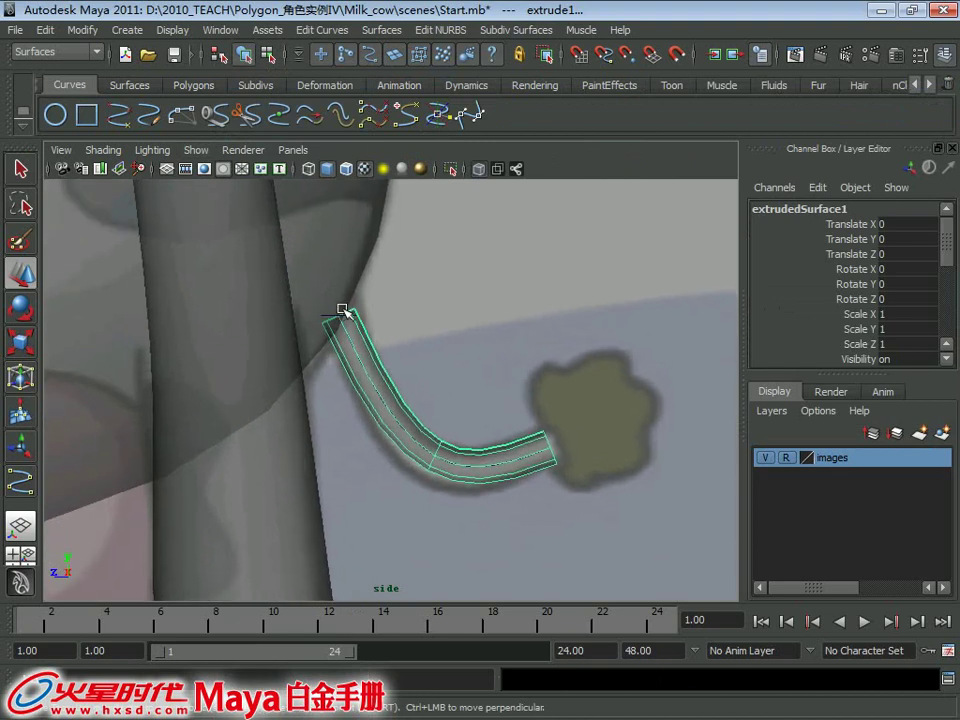
scroll(344, 311, "up", 1)
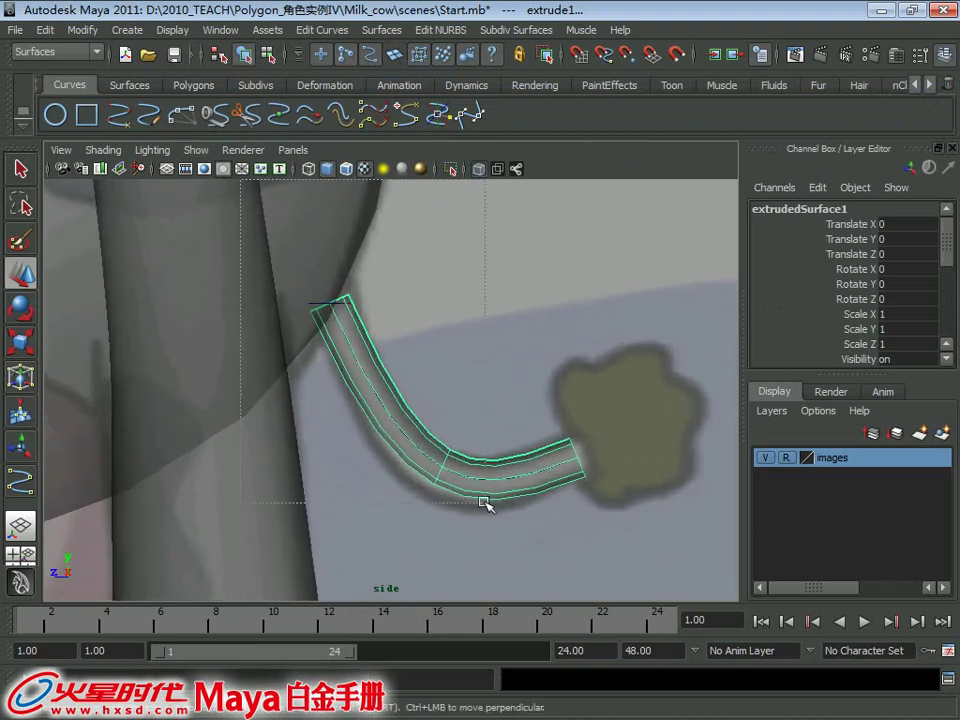
- Select the extruded tail tube and switch it to control-vertex editing
key("ctrl+z")
left_click(520, 510)
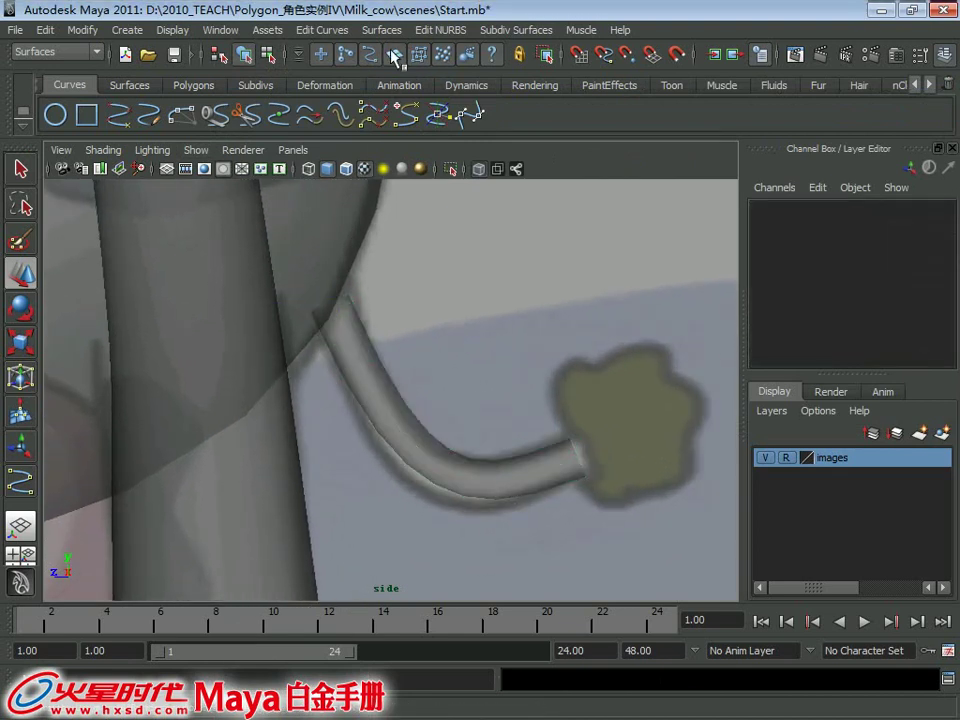
left_click(378, 397)
mouse_move(403, 388)
middle_mouse_down("alt")
mouse_move(400, 411)
mouse_move(279, 285)
middle_mouse_up("alt")
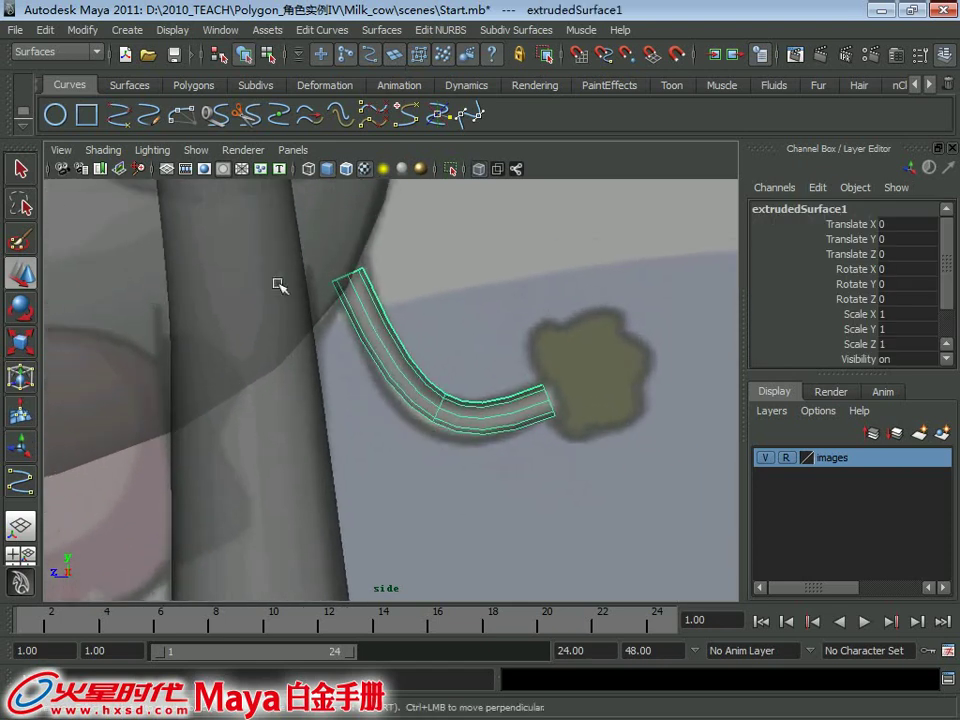
left_click(930, 84)
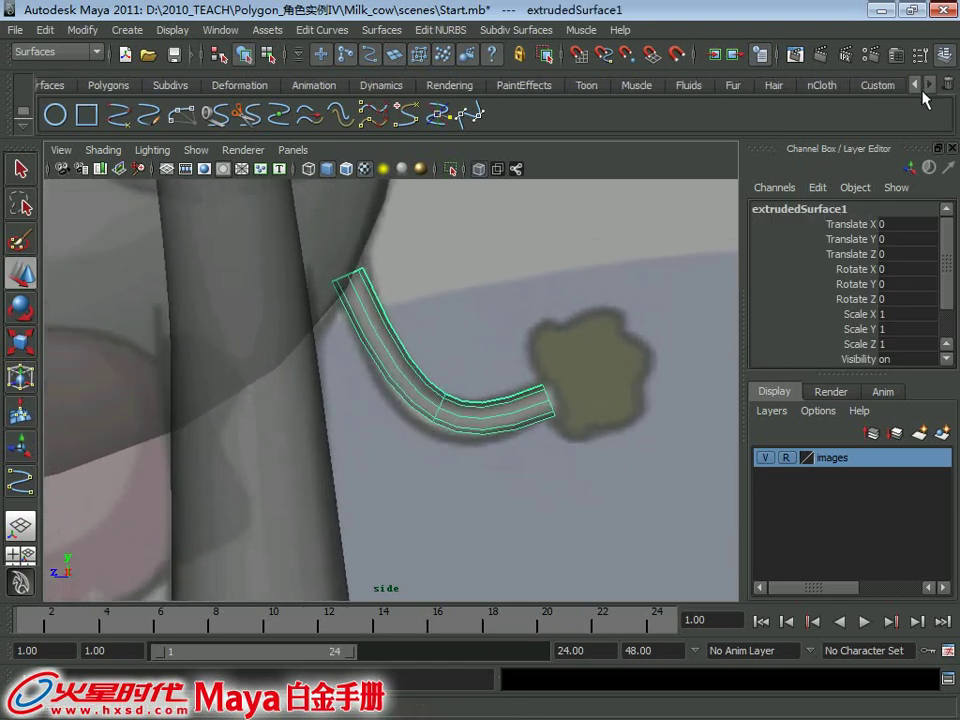
left_click(877, 84)
middle_click_drag(371, 369, 340, 316, "alt")
scroll(340, 316, "up", 1)
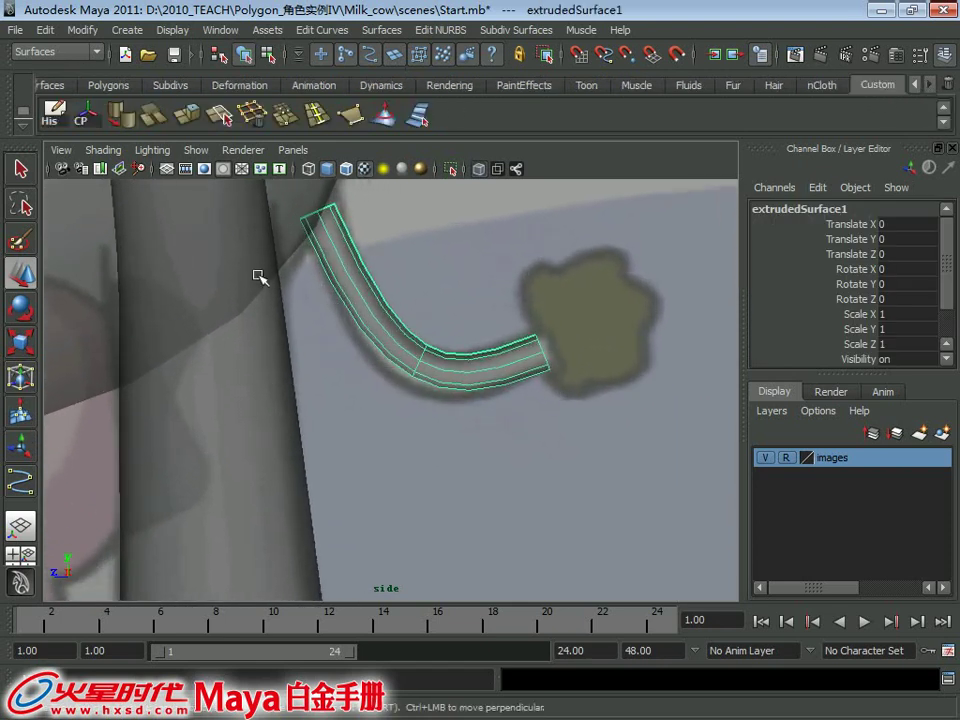
right_click_drag(380, 304, 287, 296)
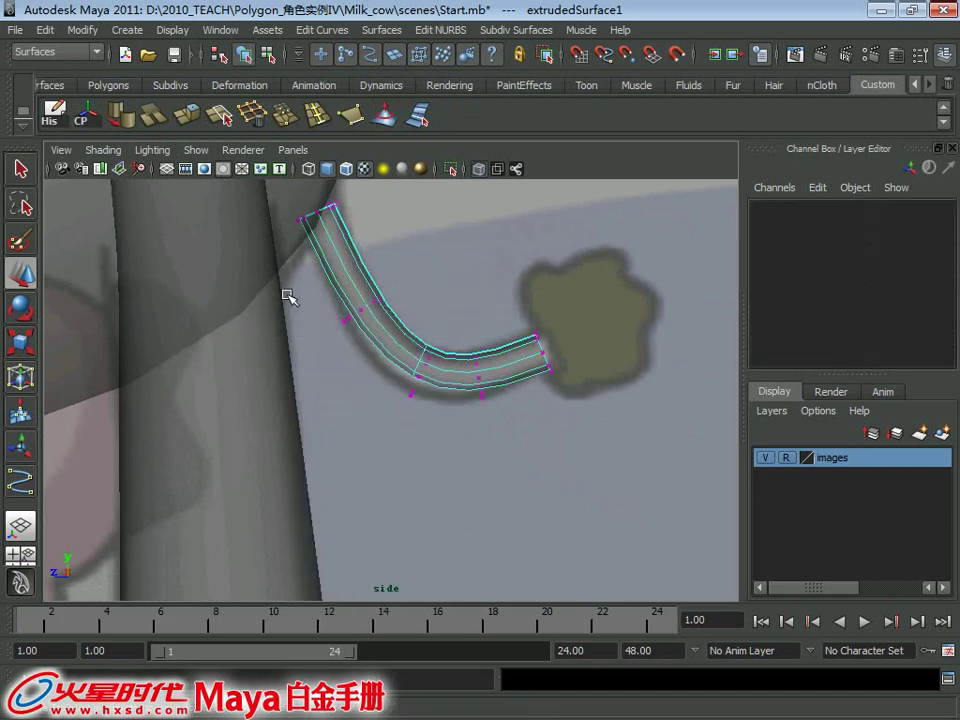
- Move the tube's bend and top CV rows so its base meets the cow's rump
mouse_move(522, 331)
left_mouse_down()
mouse_move(574, 386)
mouse_move(551, 349)
left_mouse_up()
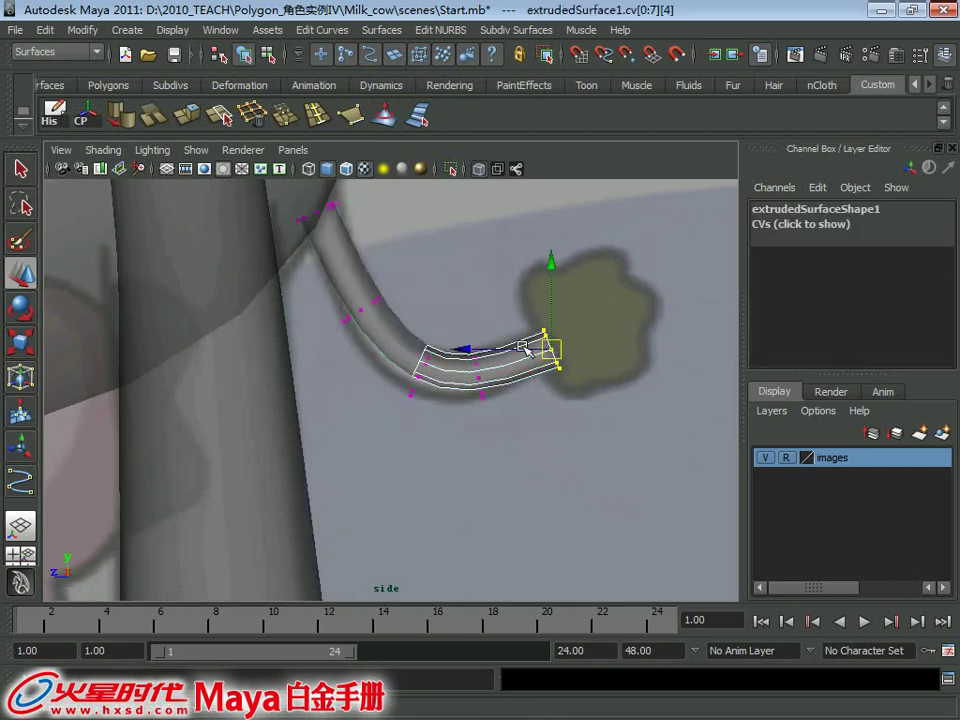
left_click_drag(385, 271, 365, 300)
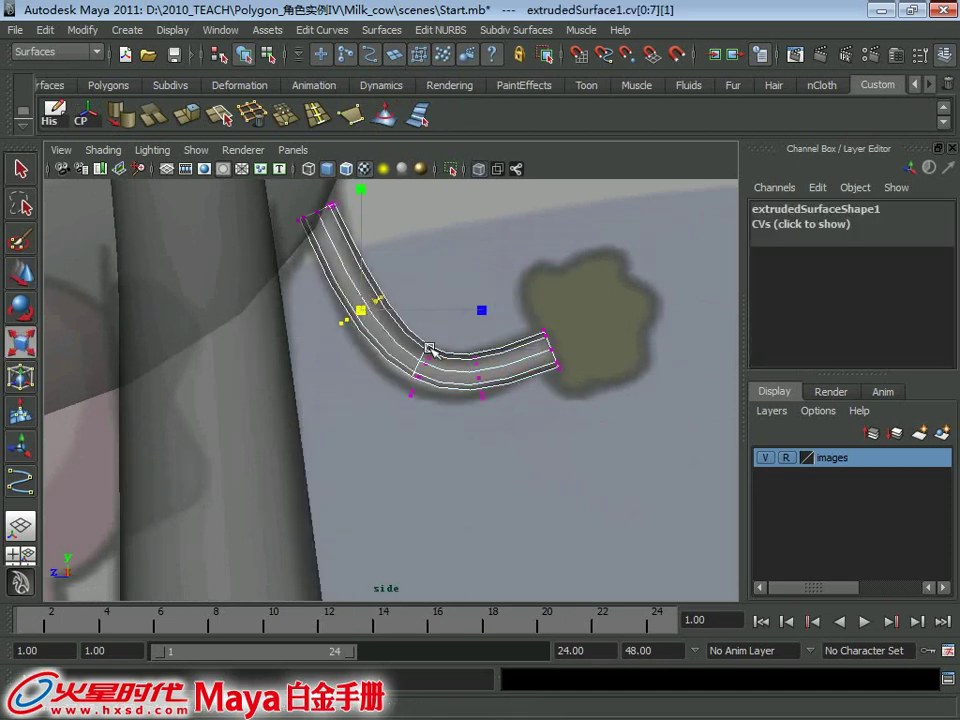
left_click_drag(400, 360, 430, 402)
key("w")
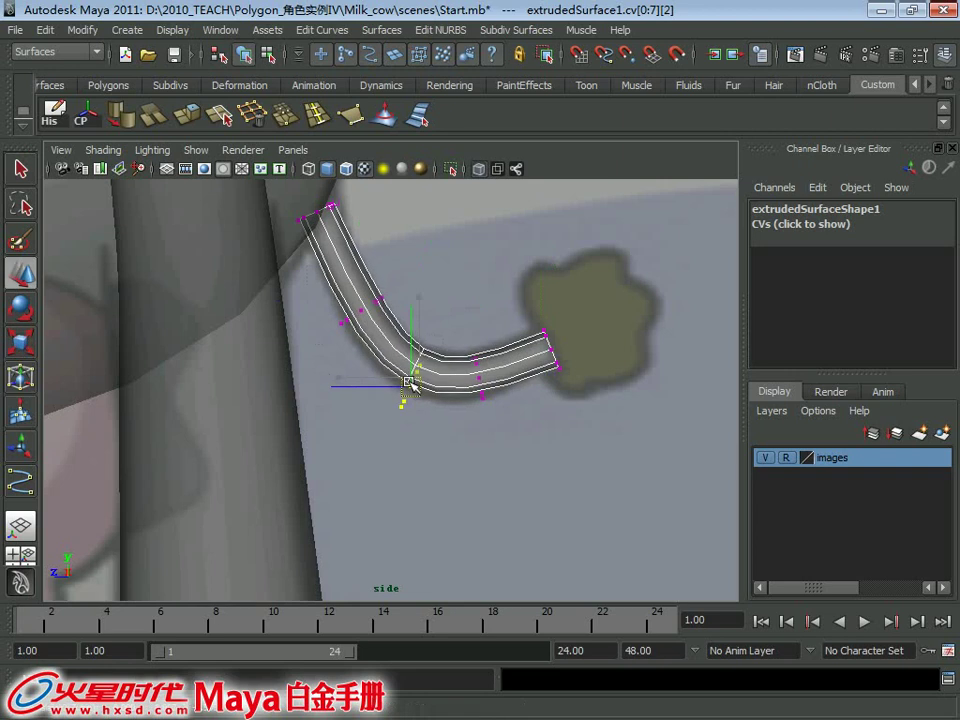
middle_click_drag(369, 272, 404, 360, "alt")
mouse_move(447, 470)
left_mouse_down()
mouse_move(357, 298)
mouse_move(322, 262)
left_mouse_up()
scroll(322, 262, "down", 2)
middle_click_drag(361, 295, 325, 295, "alt")
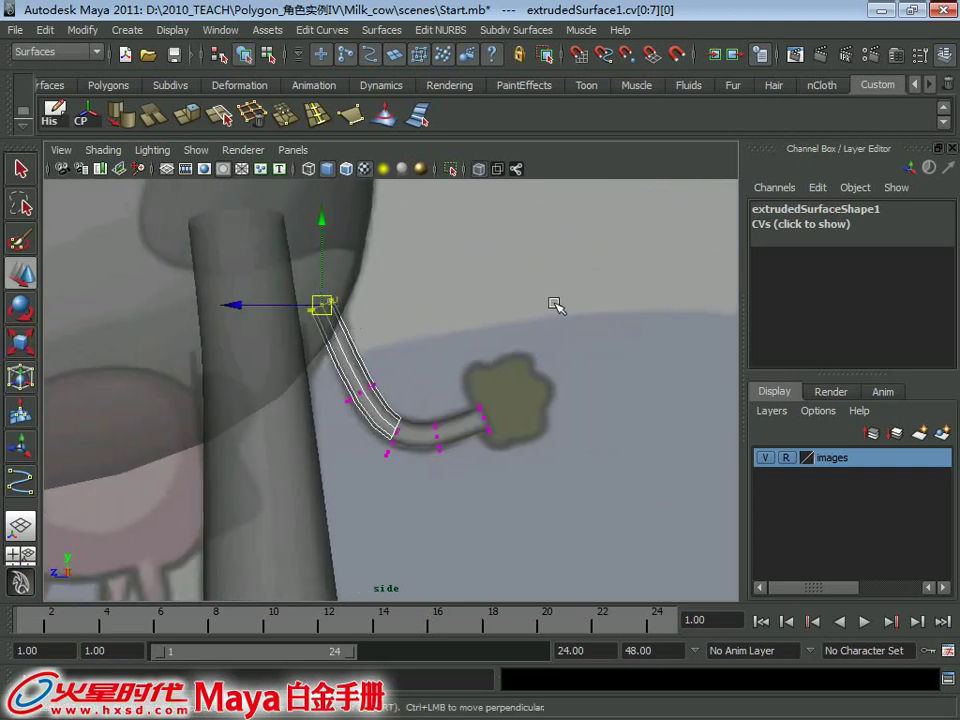
- Return the tube to Object Mode and check the tail in perspective
key("space")
key("space")
key("q")
right_click(494, 349)
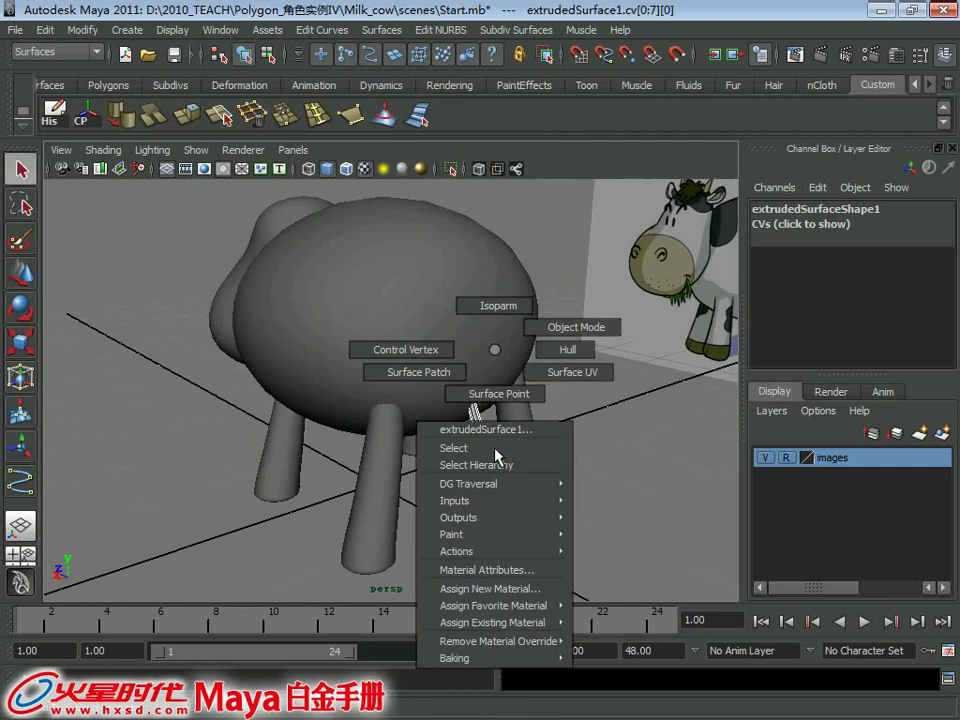
left_click(591, 306)
mouse_move(593, 443)
left_mouse_down("alt")
mouse_move(621, 443)
mouse_move(450, 414)
mouse_move(418, 506)
left_mouse_up("alt")
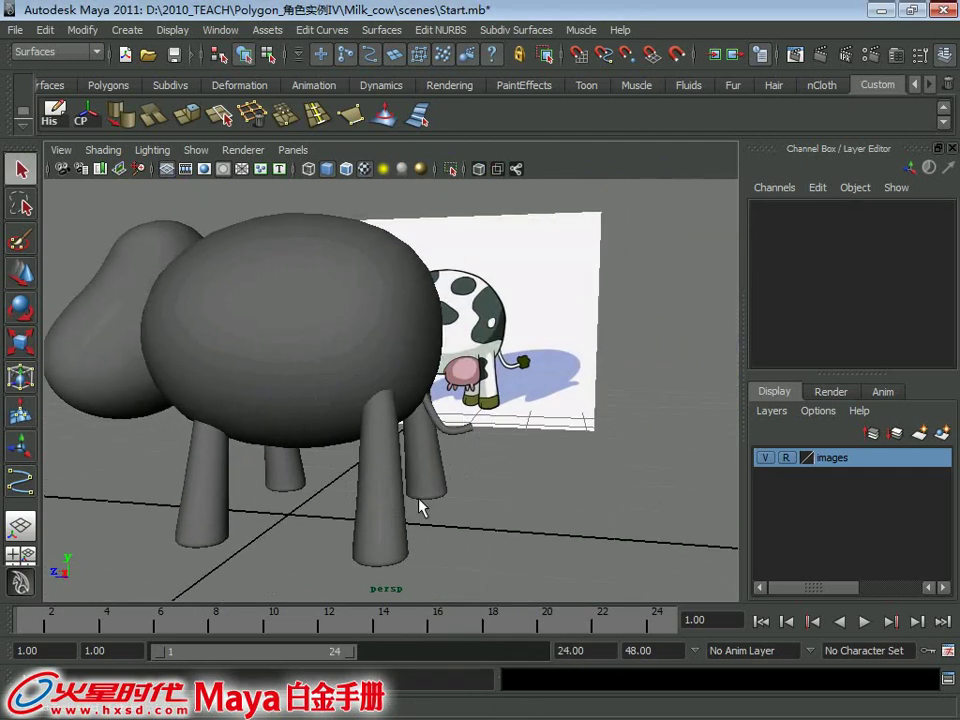
key("space")
key("space")
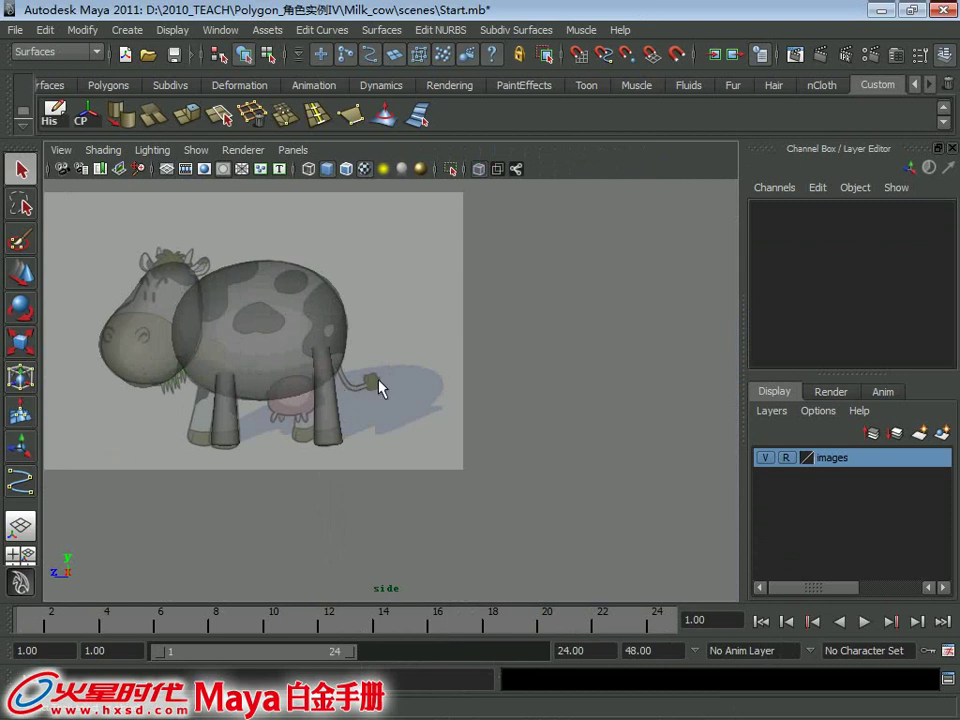
- Create a polygon cylinder, rotate it about -63 degrees and move it to the tail tip
left_click(116, 90)
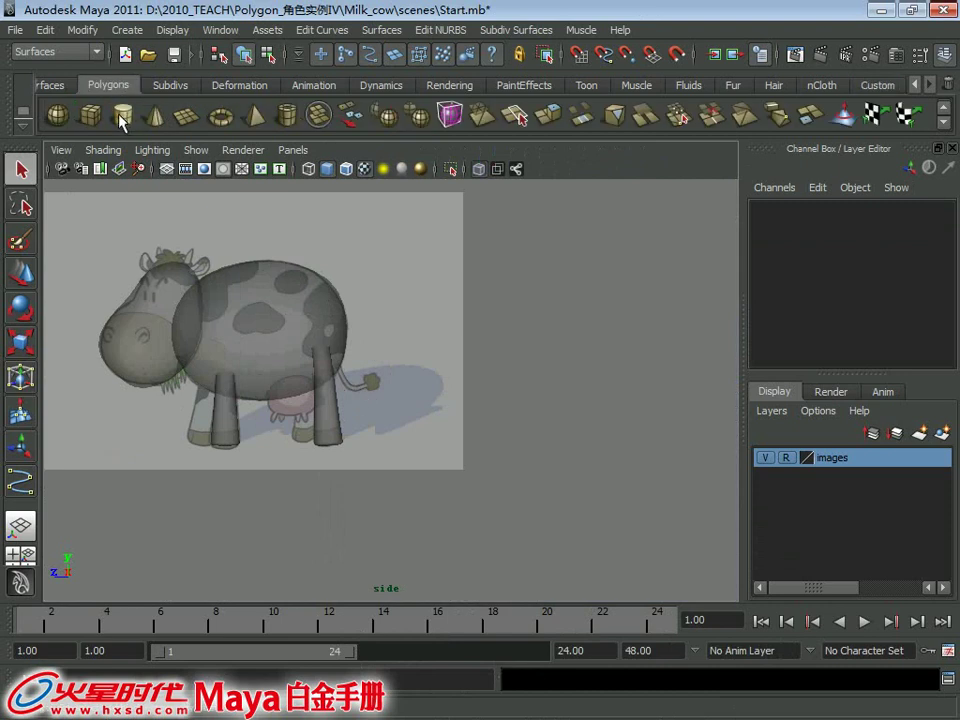
scroll(317, 370, "up", 3)
key("e")
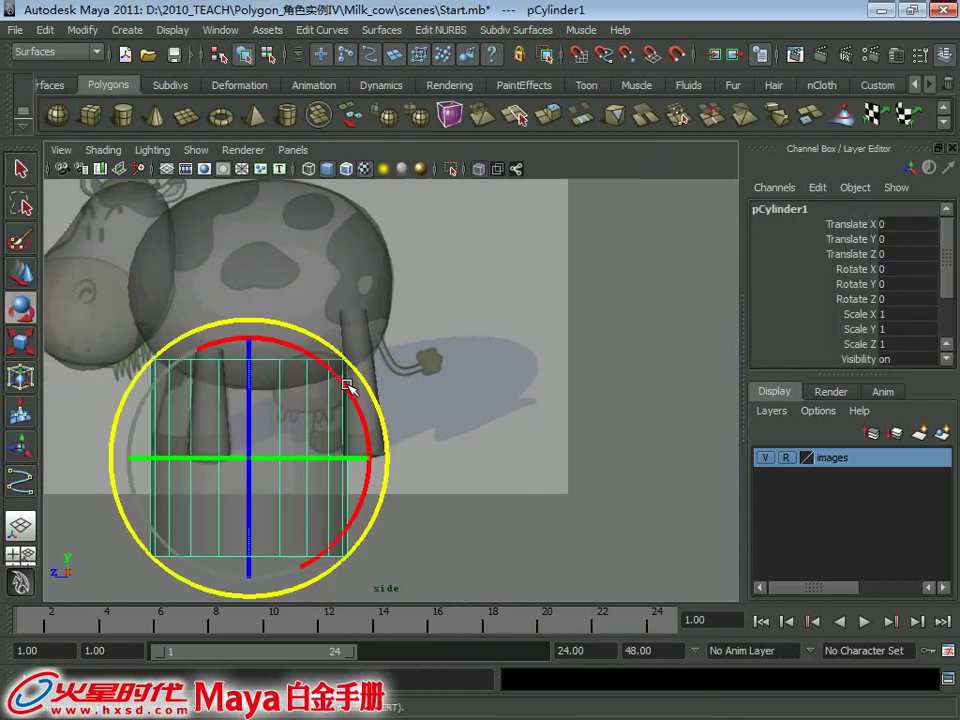
left_click_drag(343, 381, 388, 530)
key("w")
left_click_drag(246, 456, 407, 380)
scroll(378, 430, "up", 2)
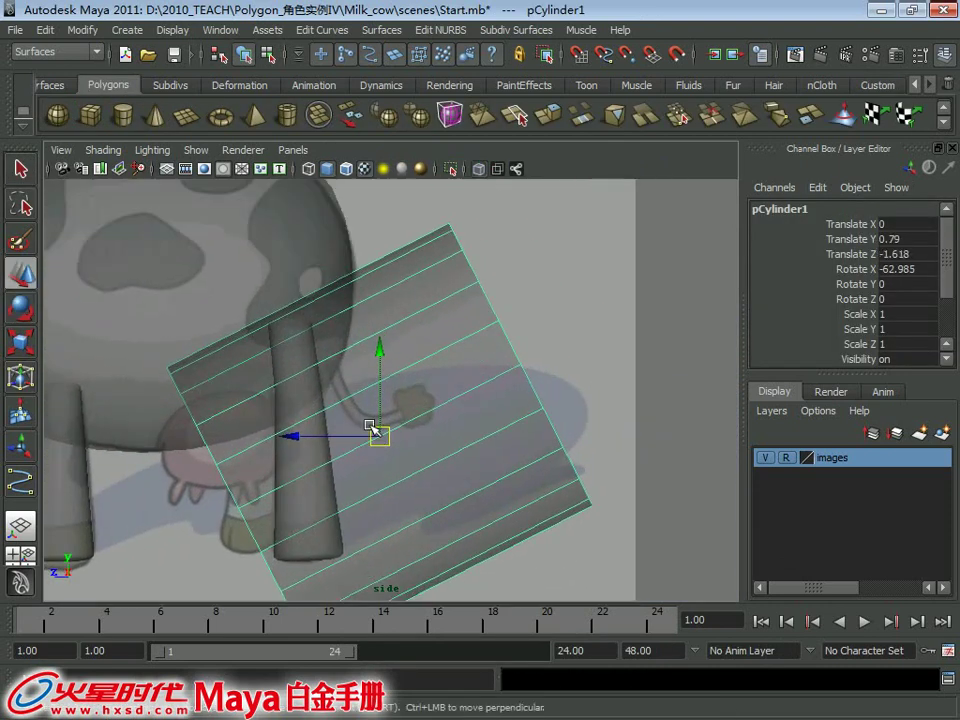
scroll(386, 445, "up", 2)
mouse_move(388, 447)
left_mouse_down()
mouse_move(242, 467)
mouse_move(338, 458)
mouse_move(418, 420)
mouse_move(396, 374)
mouse_move(117, 449)
mouse_move(401, 381)
left_mouse_up()
key("w")
- Scale the tail-tip cylinder to 0.177 and set polyCylinder1's Subdivisions Axis to 12
scroll(396, 374, "up", 3)
key("r")
scroll(439, 390, "down", 2)
middle_click_drag(401, 381, 324, 355, "alt")
scroll(939, 343, "down", 3)
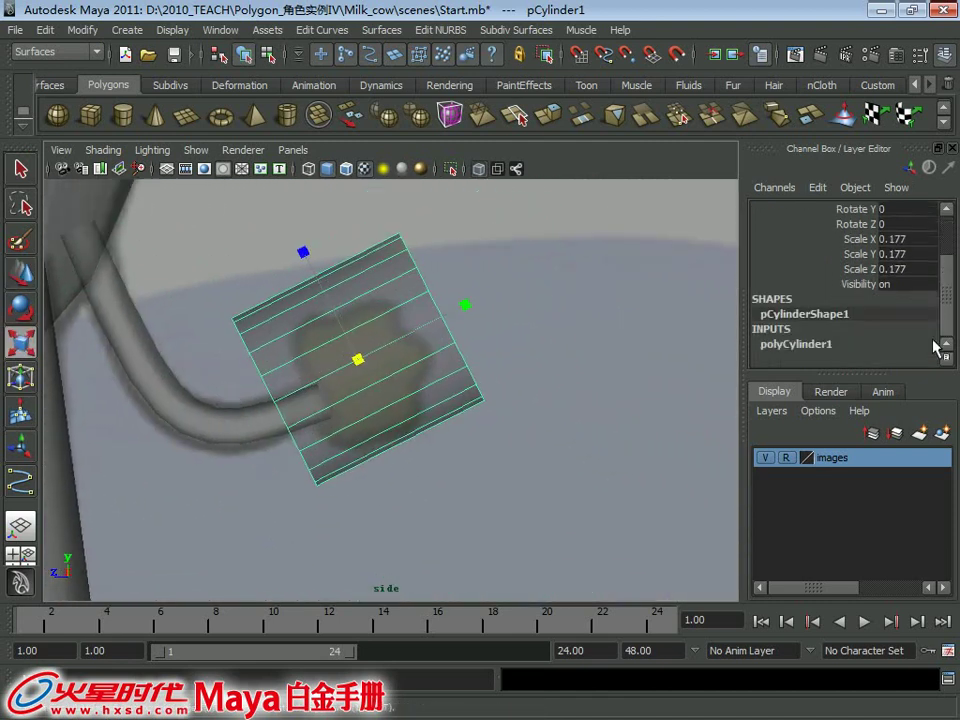
left_click(810, 344)
type("12")
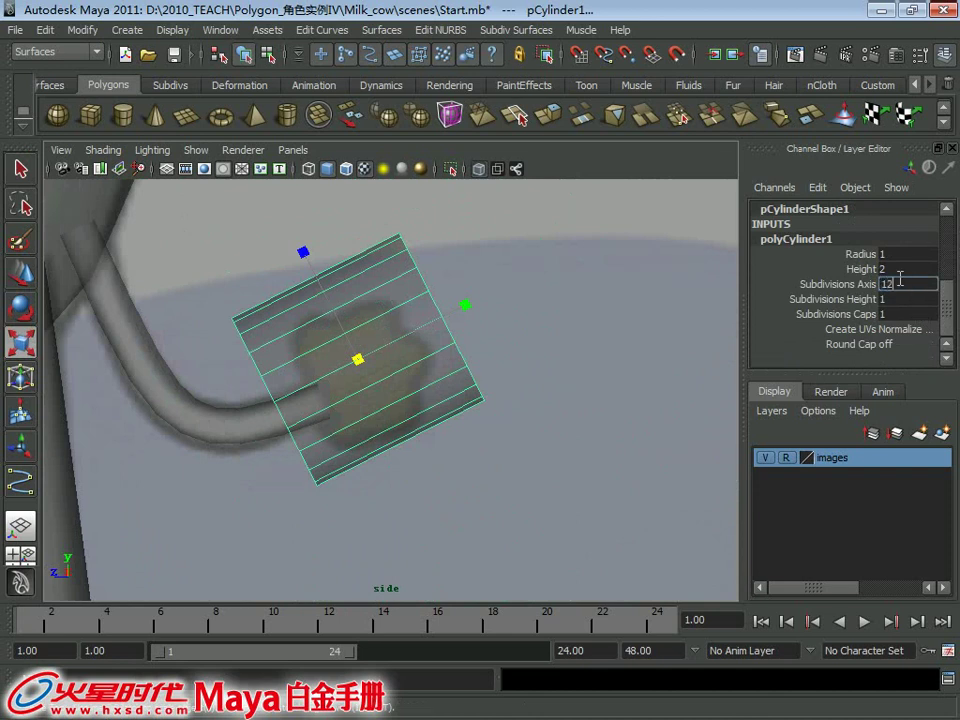
key("Return")
scroll(560, 315, "down", 3)
- Maximize the perspective view and orbit in to inspect the cylinder's end cap
key("space")
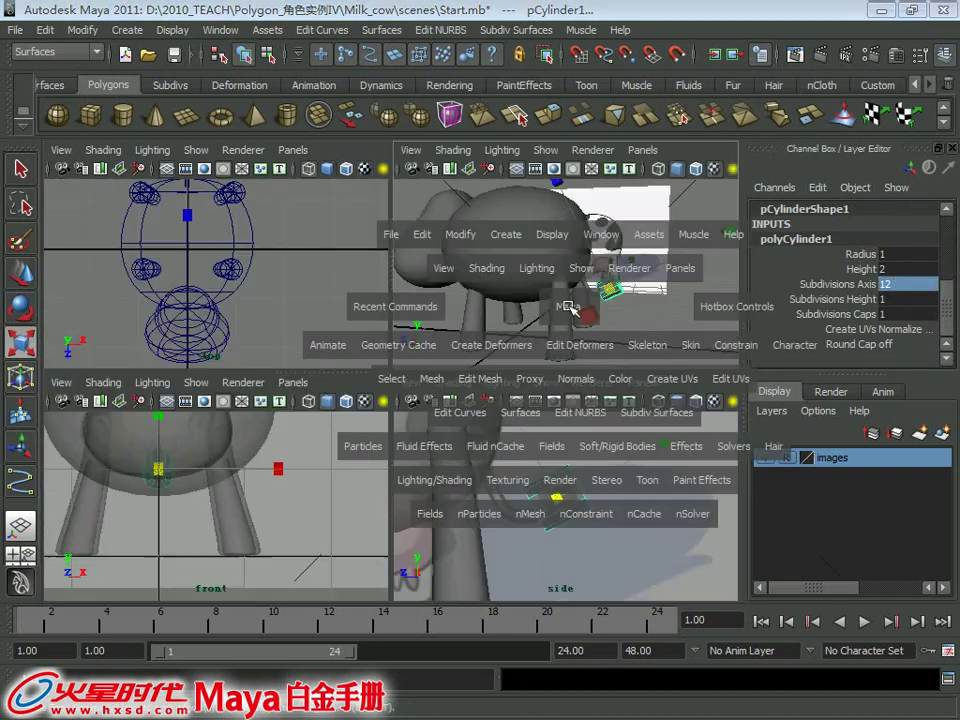
key("space")
scroll(510, 412, "up", 2)
scroll(424, 399, "up", 2)
scroll(521, 441, "up", 2)
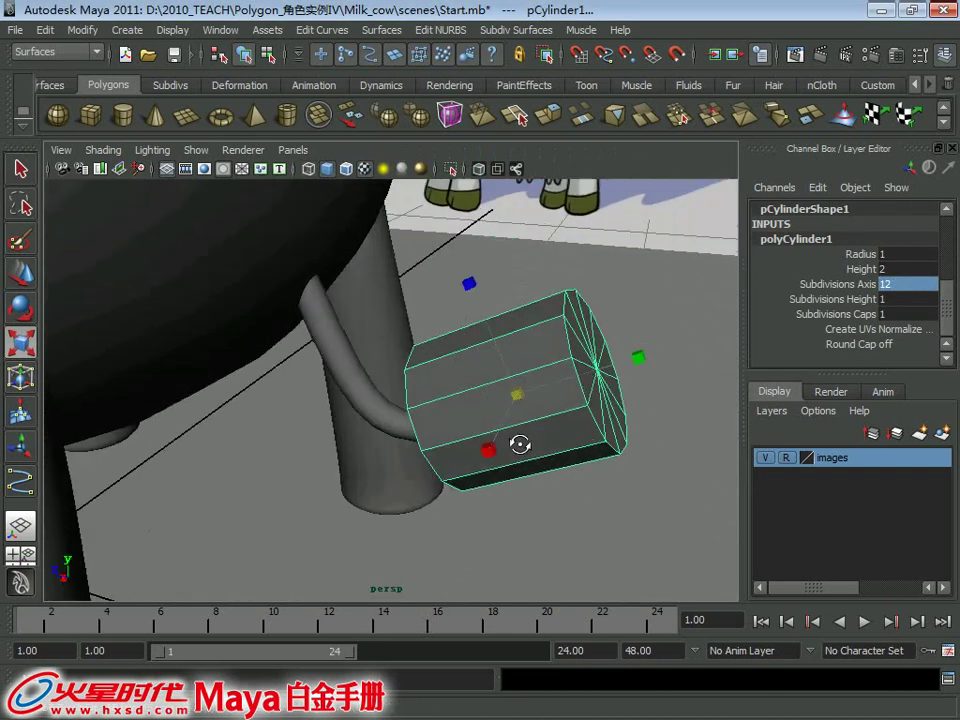
scroll(474, 448, "up", 2)
scroll(542, 382, "up", 1)
left_click_drag(542, 382, 476, 366, "alt")
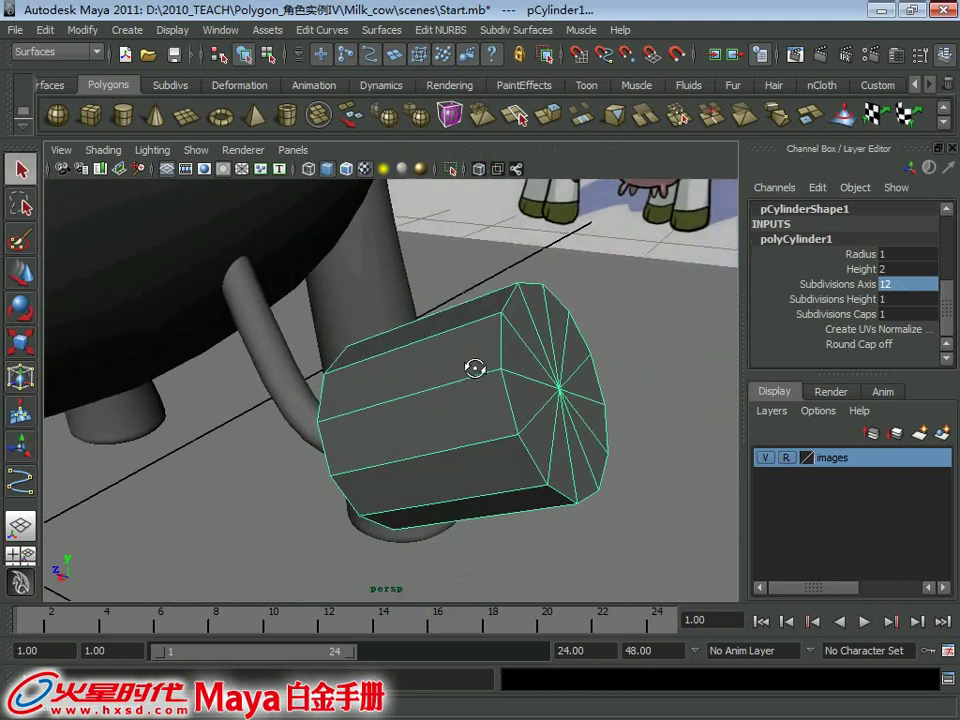
scroll(460, 360, "down", 2)
- In edge mode, begin selecting alternating side edges of the tail-tip cylinder
key("F10")
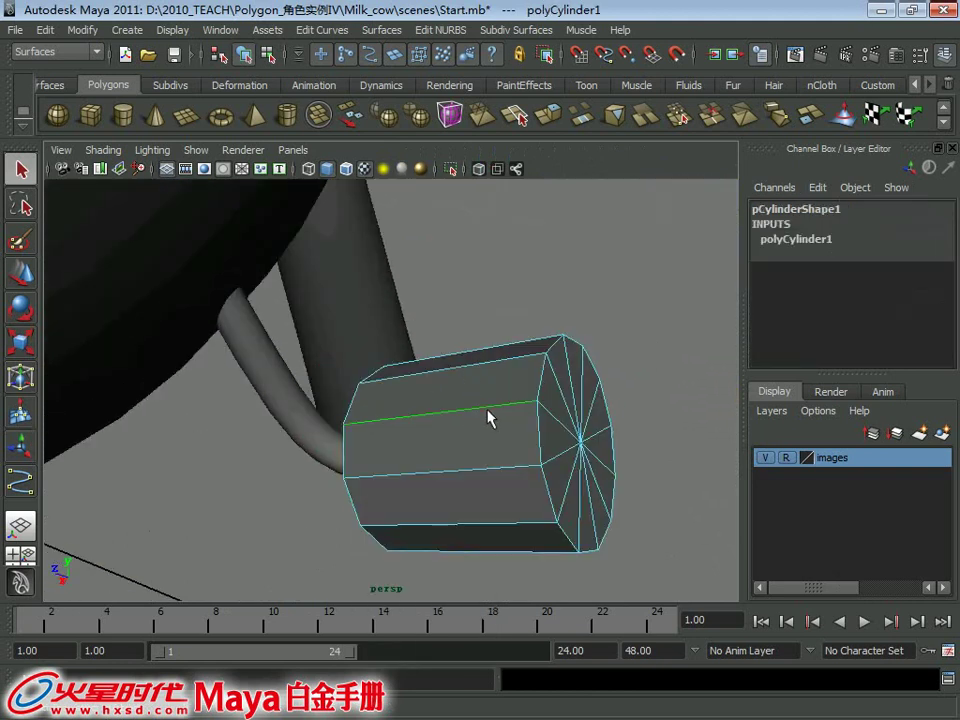
left_click(491, 416)
left_click_drag(491, 416, 411, 386, "alt")
scroll(446, 428, "up", 2)
left_click_drag(499, 388, 300, 358, "alt")
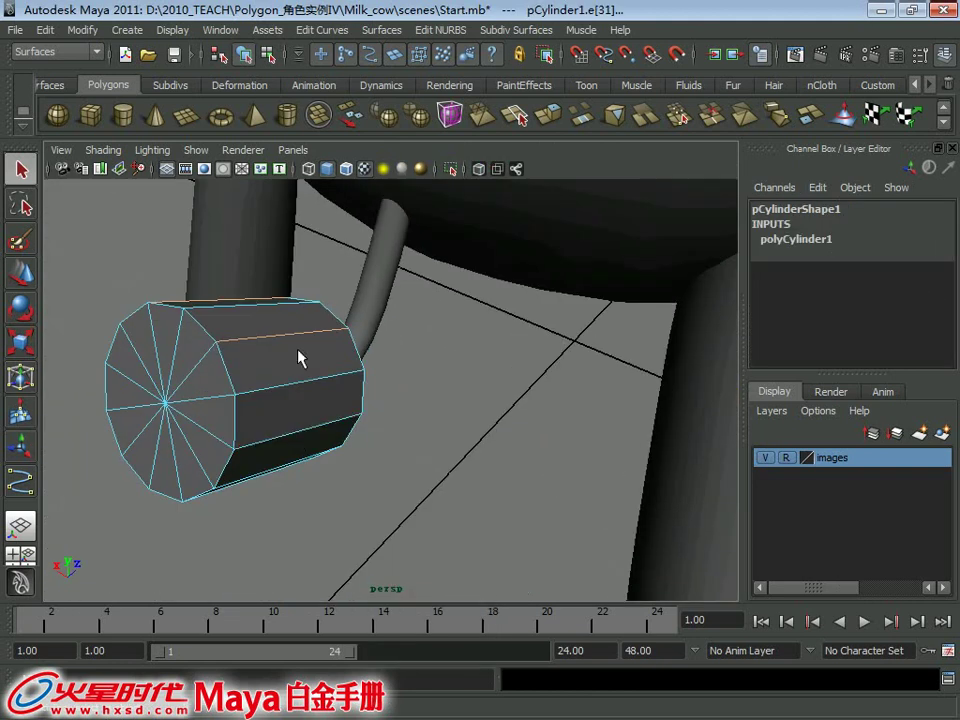
left_click(297, 433)
left_click(298, 410)
left_click_drag(298, 410, 406, 332, "alt")
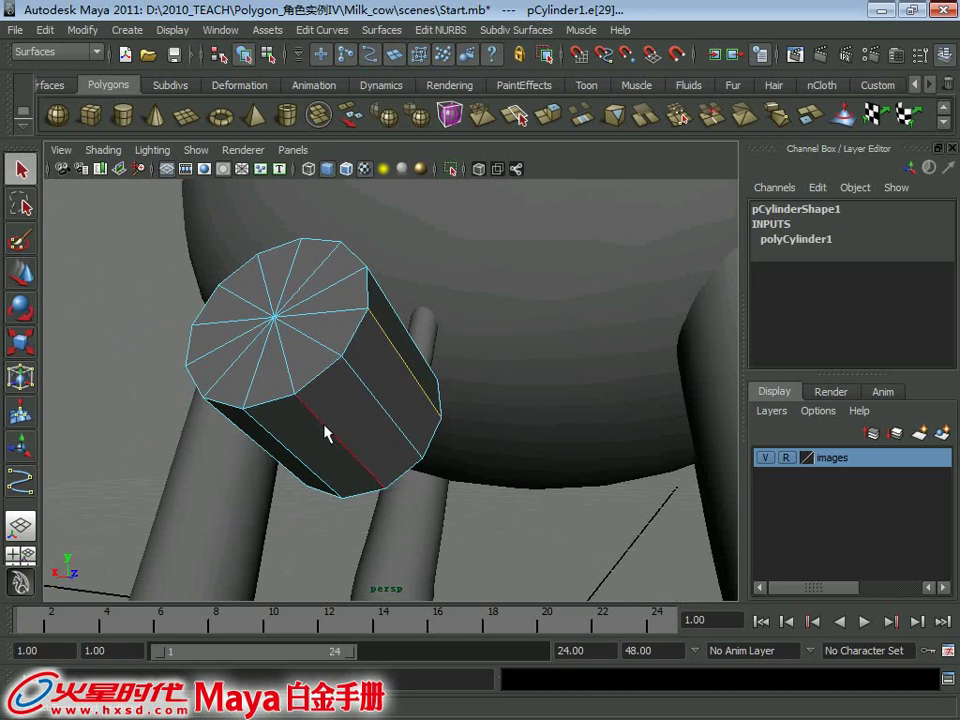
- Complete the alternating edge selection, adding edge e[24] and dropping its neighbour
left_click(341, 404)
left_click_drag(341, 404, 486, 351, "alt")
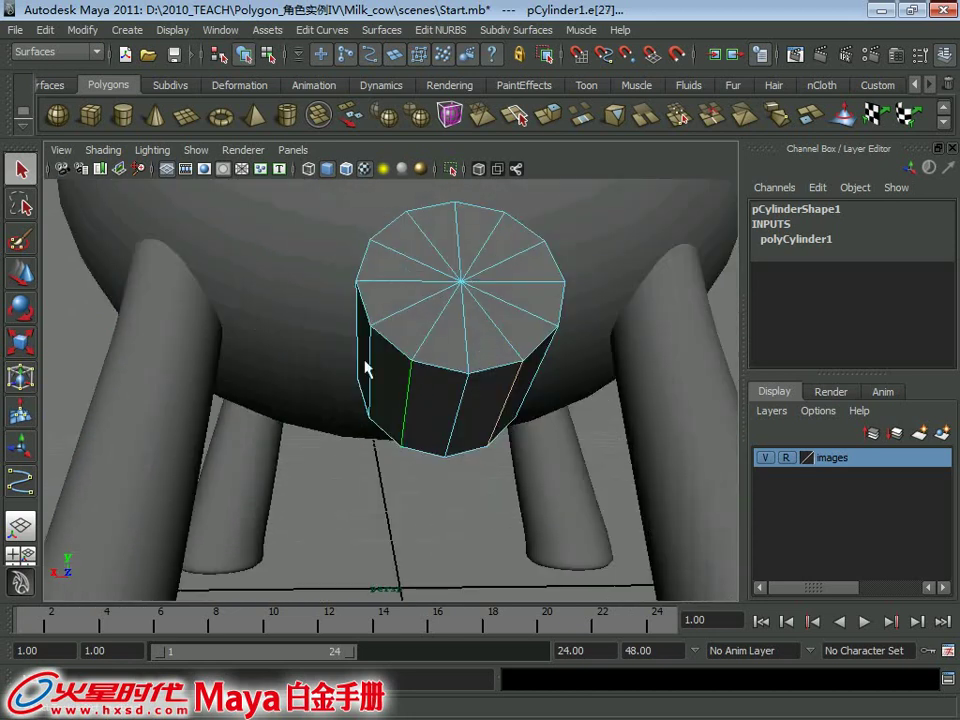
left_click(365, 368)
mouse_move(365, 368)
left_mouse_down("alt")
mouse_move(406, 355)
mouse_move(418, 368)
mouse_move(401, 343)
mouse_move(408, 374)
left_mouse_up("alt")
left_click(396, 372, "shift")
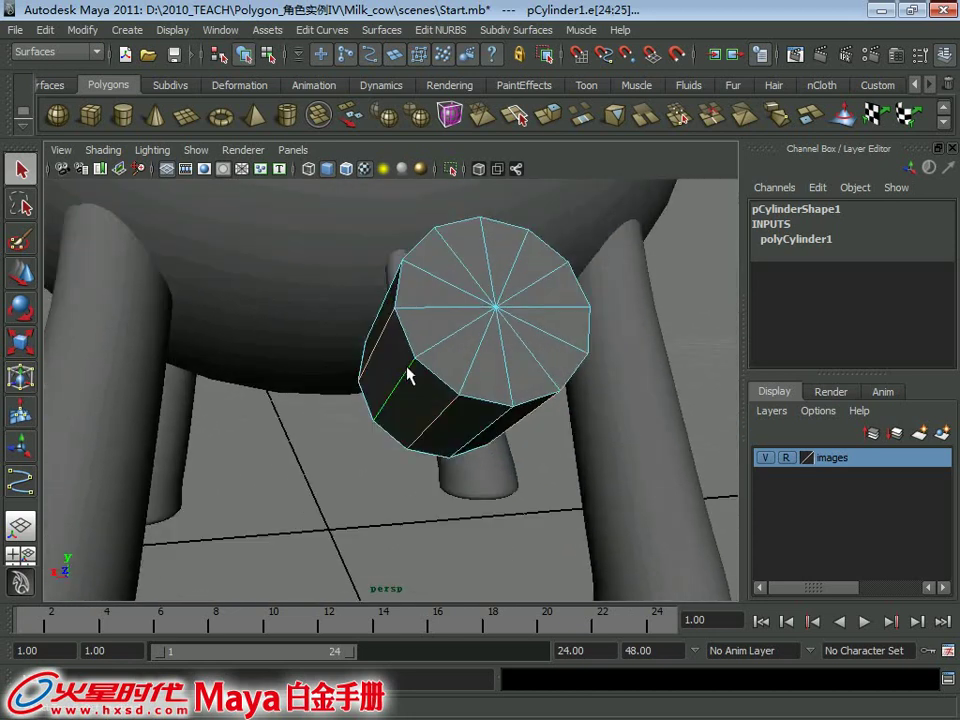
left_click(486, 326)
mouse_move(486, 326)
left_mouse_down("alt")
mouse_move(536, 328)
mouse_move(540, 386)
mouse_move(461, 315)
mouse_move(489, 370)
mouse_move(364, 360)
mouse_move(525, 347)
mouse_move(422, 361)
left_mouse_up("alt")
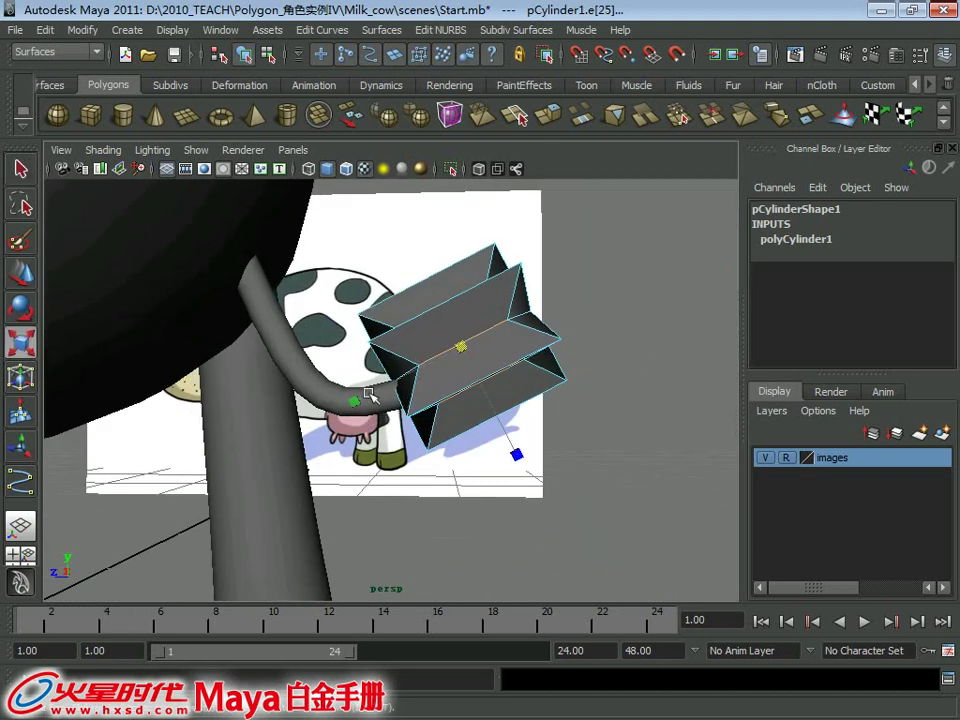
- Scale the selected edges inward into grooves, then return to Object Mode
mouse_move(368, 392)
left_mouse_down()
mouse_move(234, 453)
mouse_move(336, 439)
left_mouse_up()
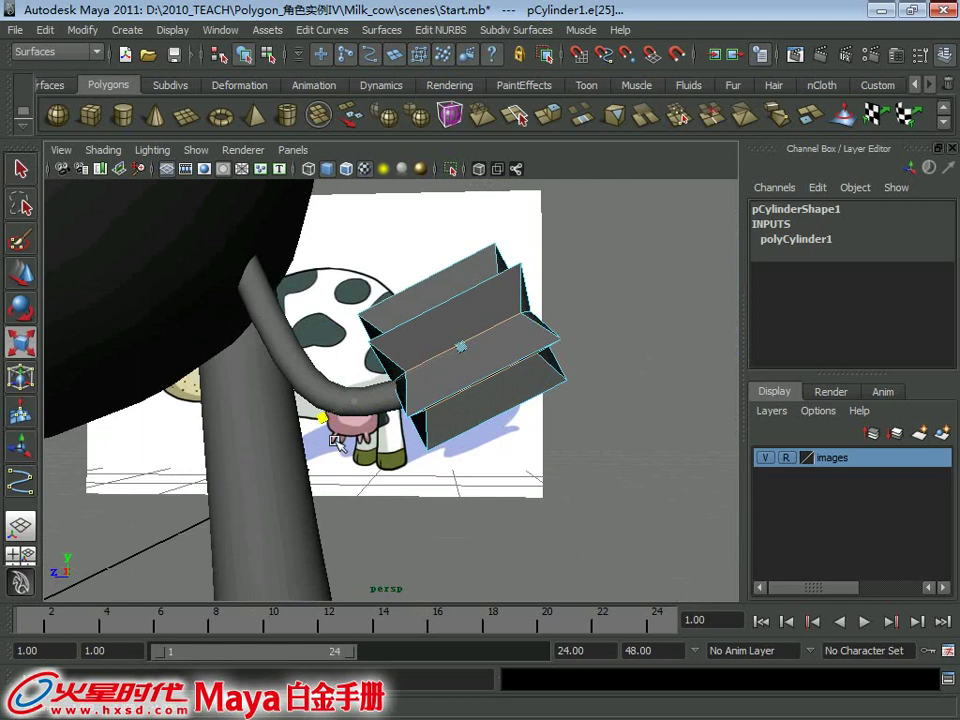
left_click_drag(514, 305, 476, 315, "alt")
key("q")
right_click_drag(476, 305, 519, 281)
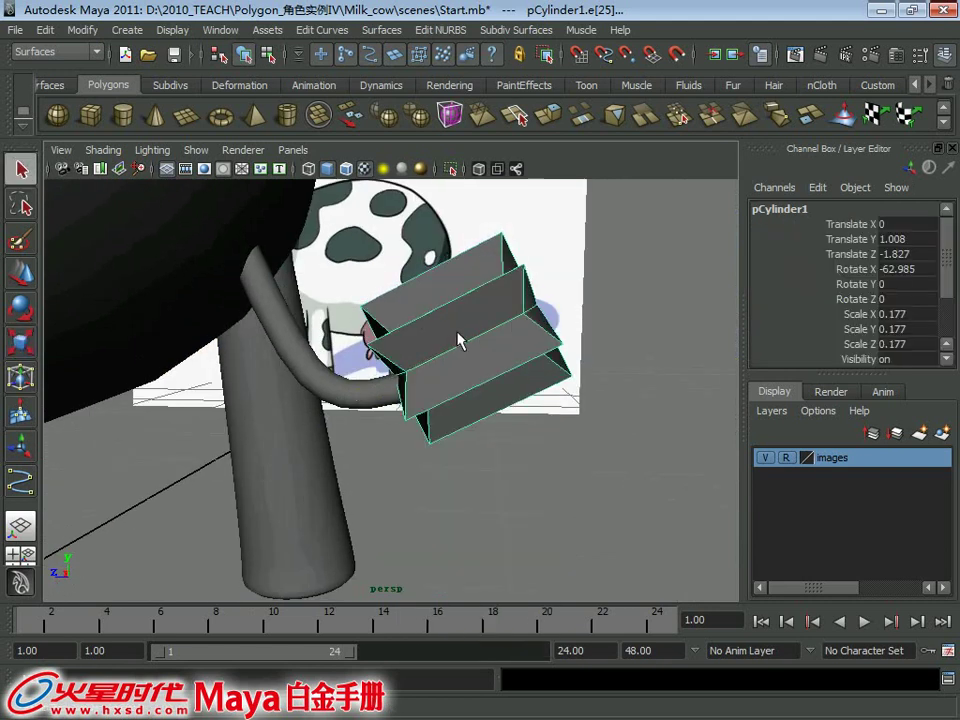
- Reselect the tail-tip cylinder with smooth preview on and maximize the front view
key("3")
left_click_drag(458, 340, 621, 349, "alt")
left_click(610, 350)
left_click(514, 364)
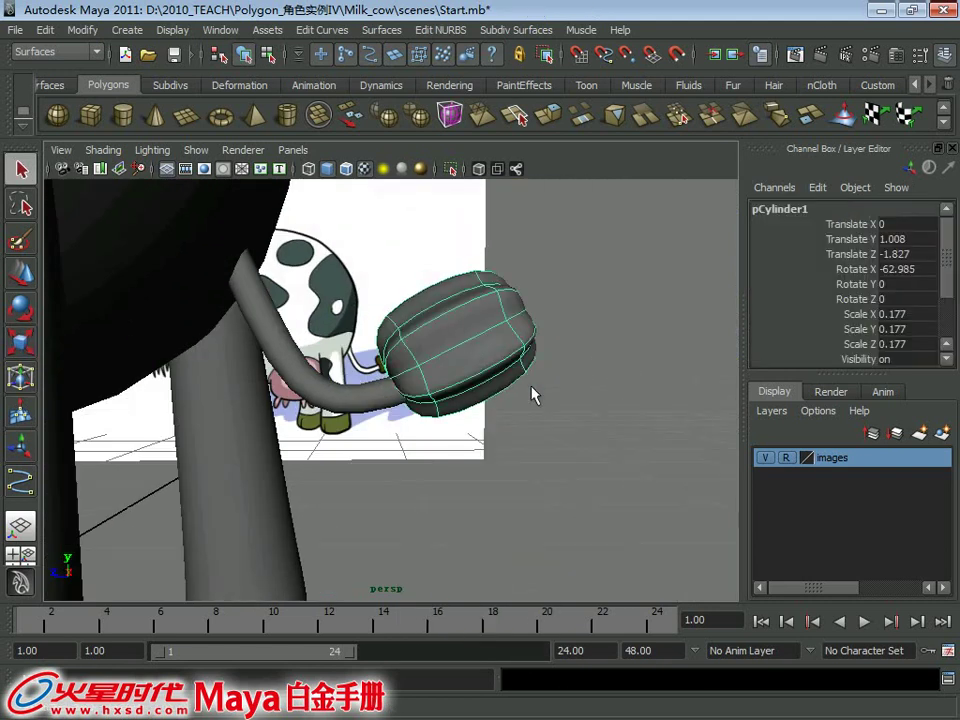
left_click_drag(531, 392, 506, 441, "alt")
key("space")
key("space")
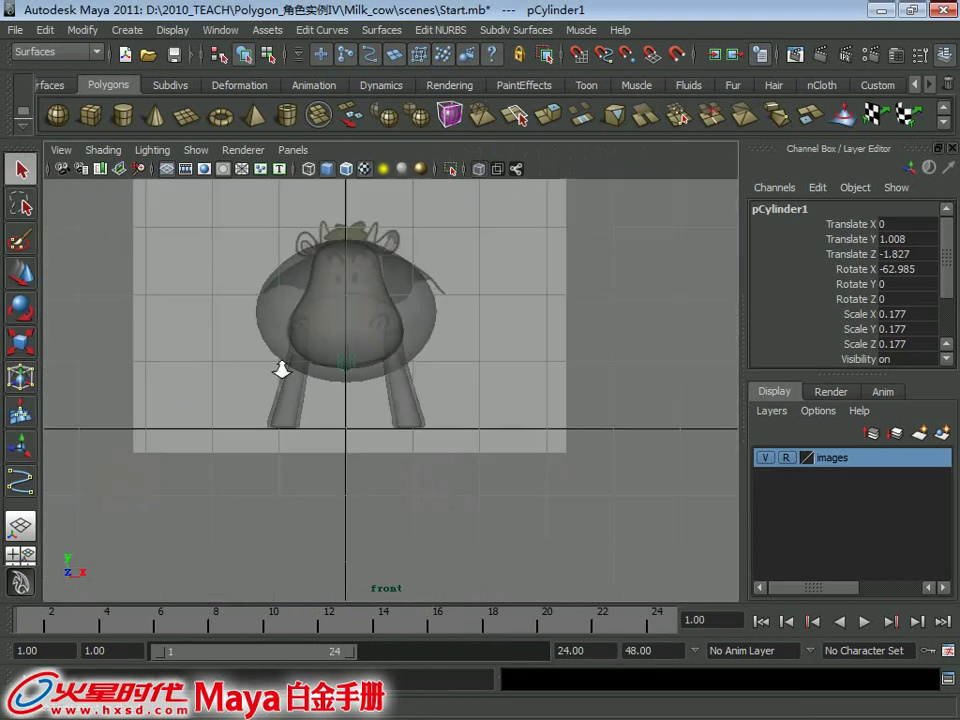
middle_click_drag(281, 369, 259, 398, "alt")
key("space")
key("space")
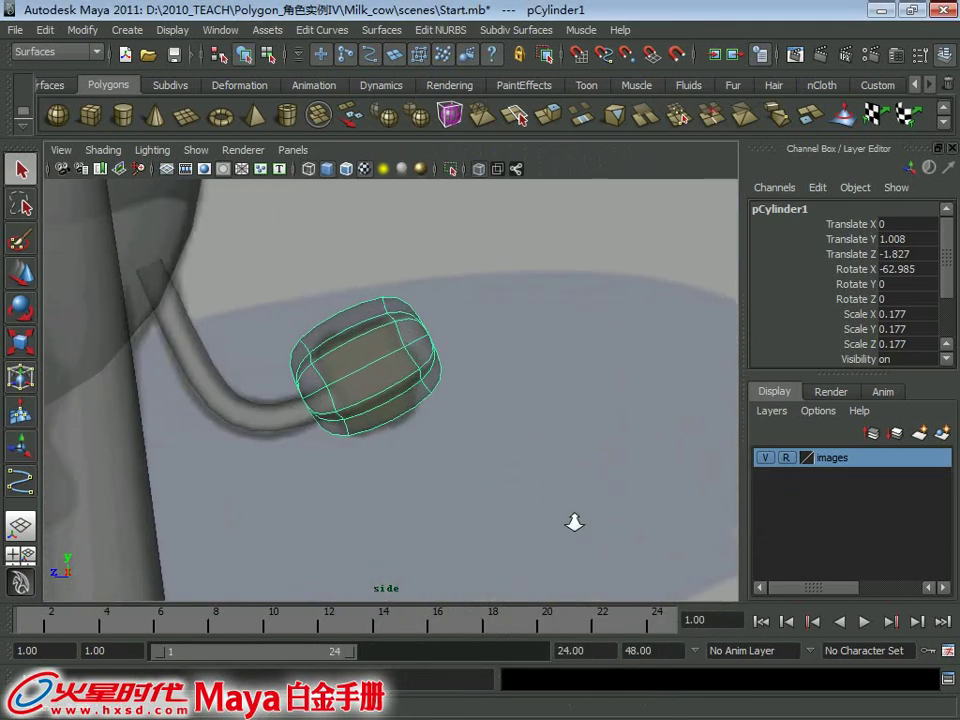
- Try scaling the tuft to 0.121 and nudging it down the tail, then undo
key("r")
middle_click_drag(388, 371, 287, 360)
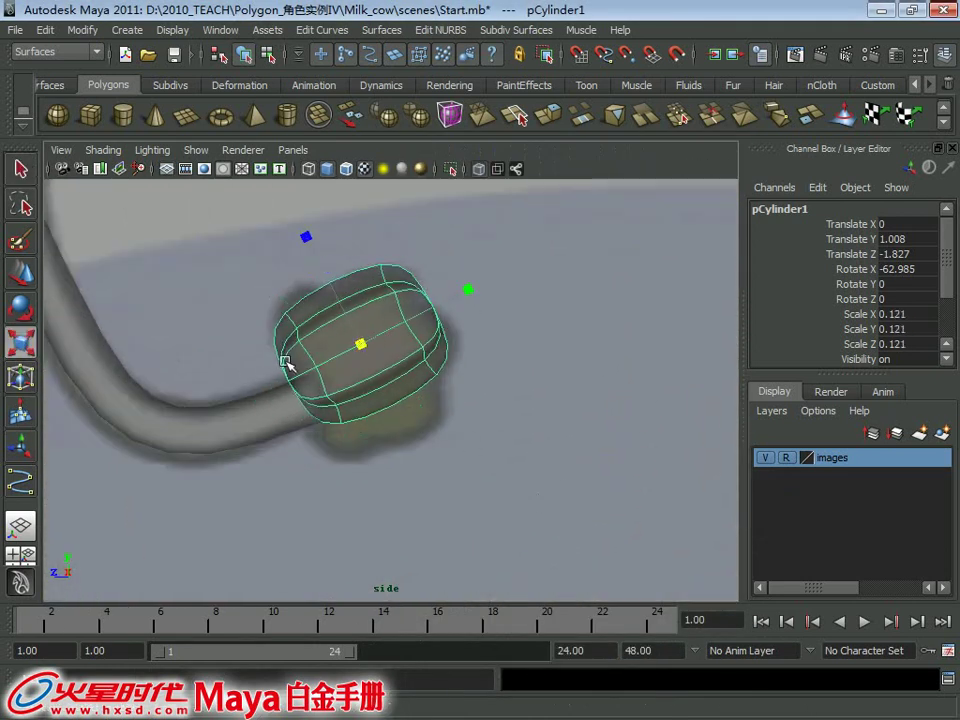
key("w")
left_click_drag(357, 342, 364, 360)
key("r")
mouse_move(364, 360)
right_mouse_down("alt")
mouse_move(375, 388)
mouse_move(437, 375)
right_mouse_up("alt")
key("ctrl+z")
key("ctrl+z")
key("ctrl+z")
key("ctrl+z")
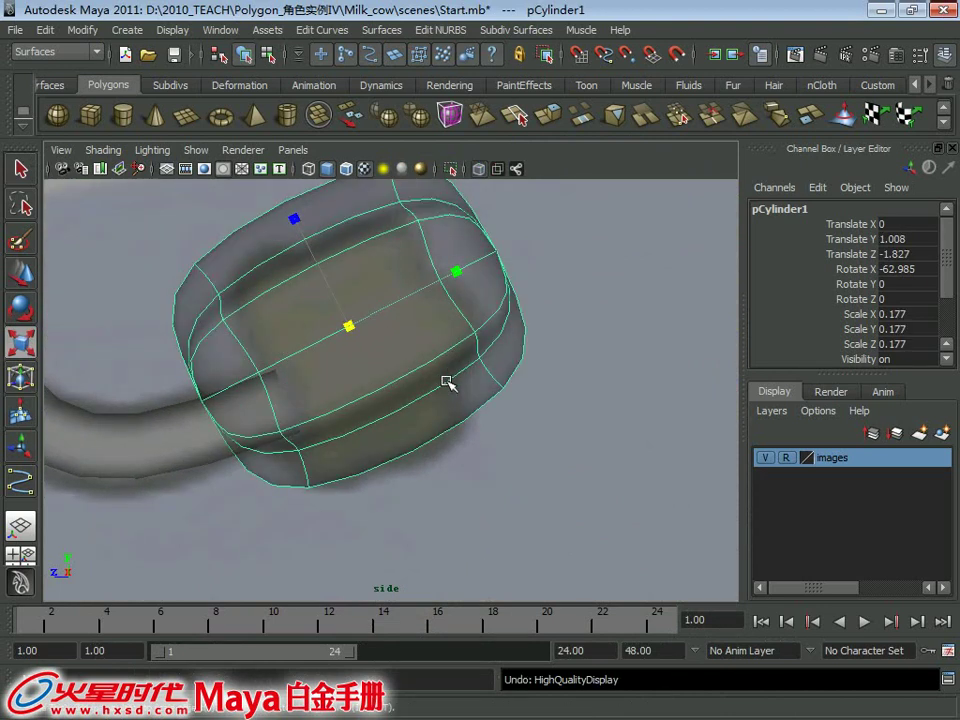
key("ctrl+z")
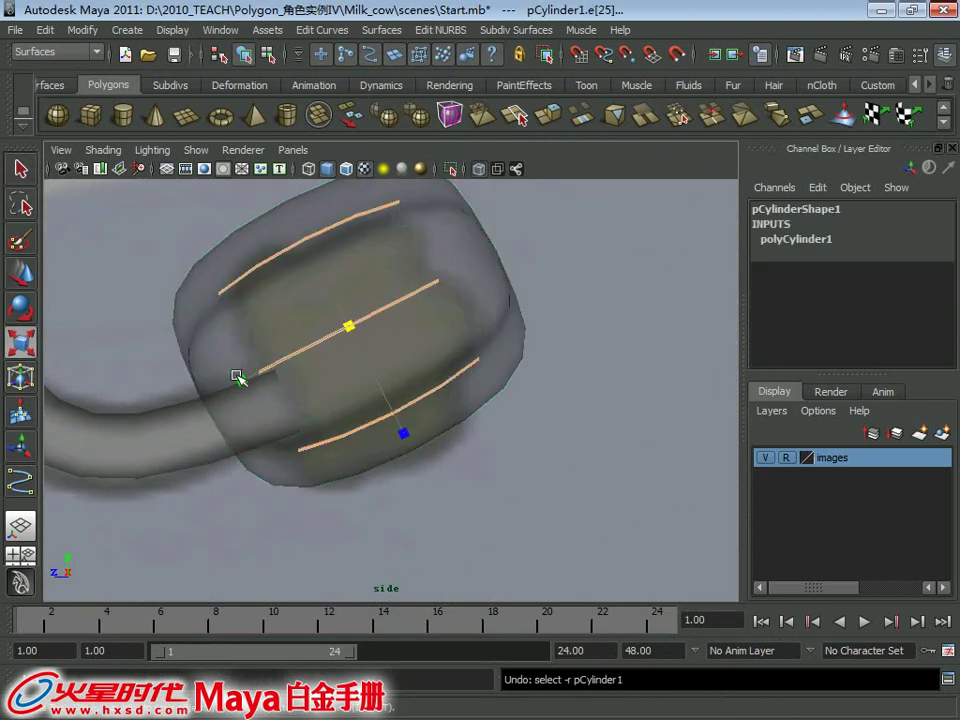
- Step back to the edge selection and squeeze those edges to flatten the tuft
left_click_drag(237, 376, 415, 337)
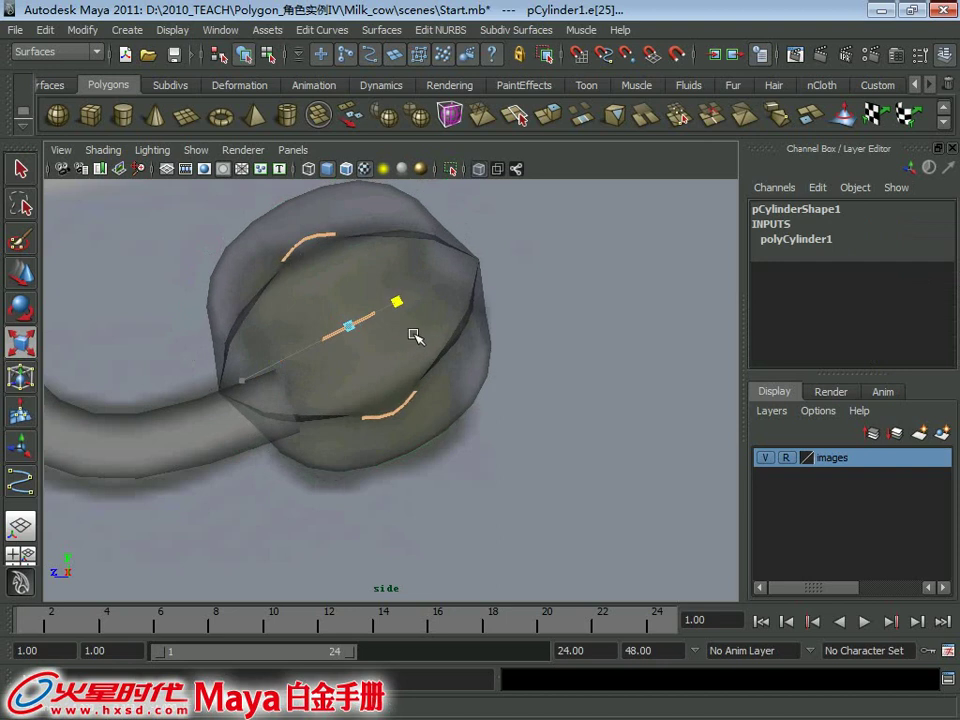
right_click_drag(399, 272, 476, 246)
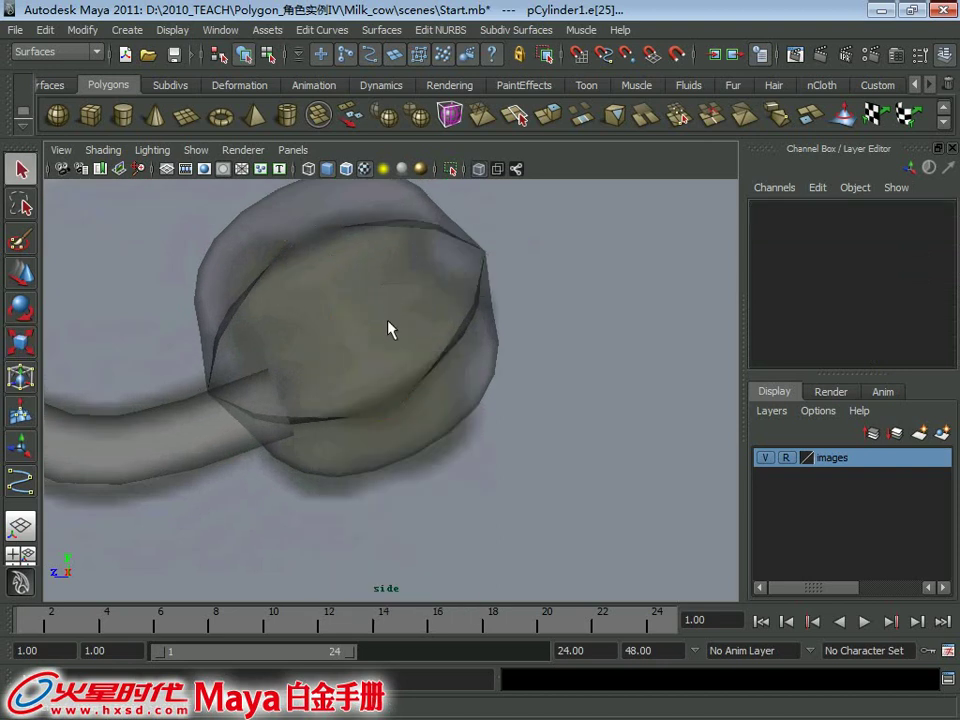
left_click(437, 395)
key("w")
key("ctrl+z")
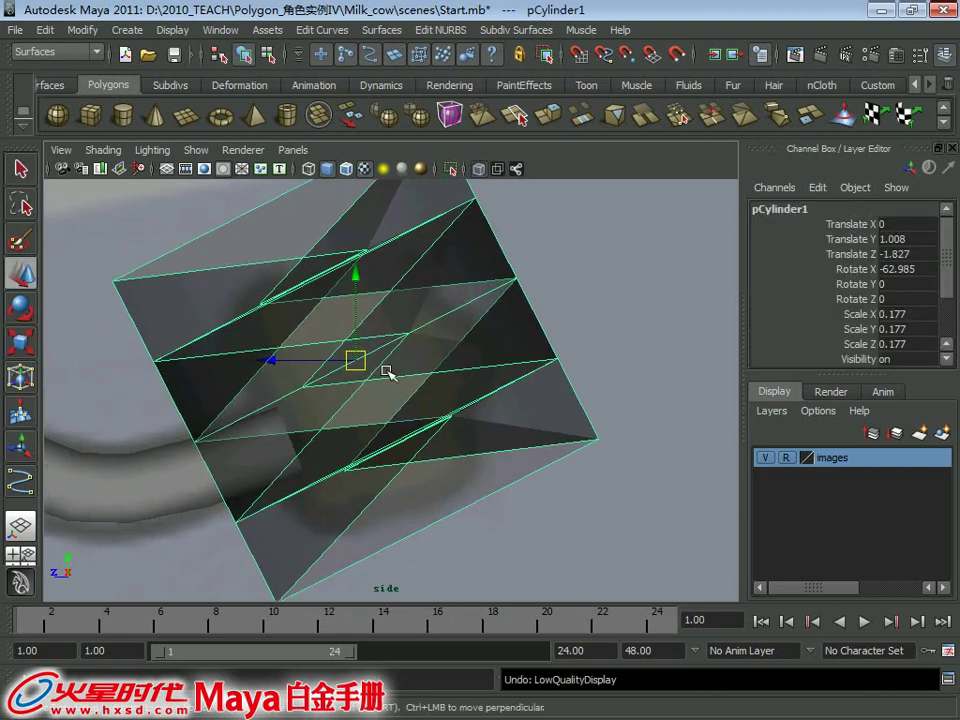
key("ctrl+z")
key("ctrl+z")
key("r")
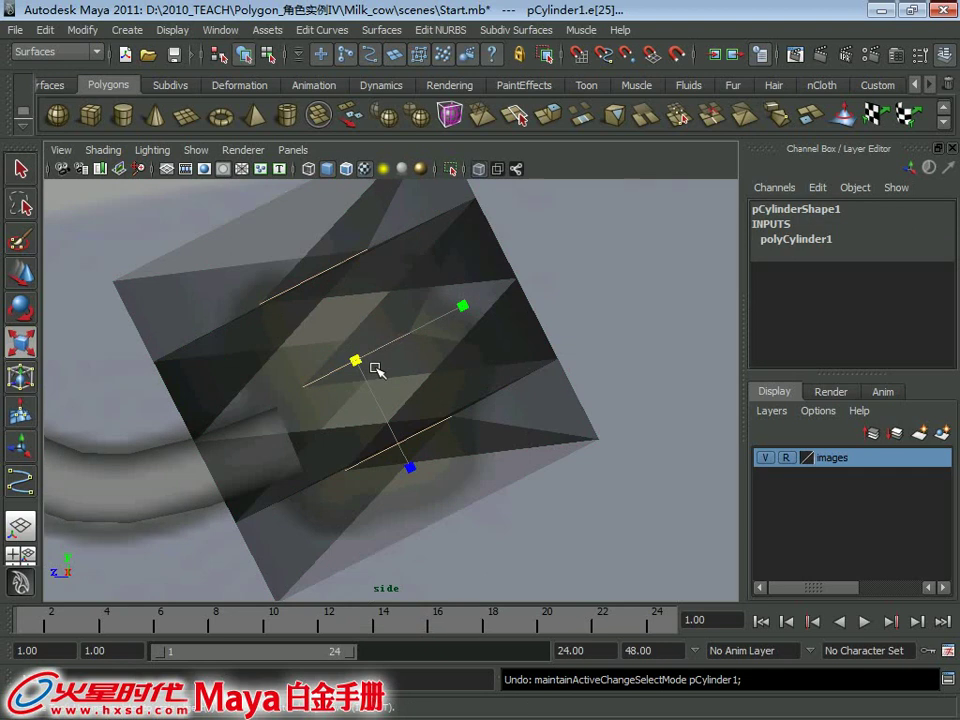
mouse_move(461, 305)
left_mouse_down()
mouse_move(621, 272)
mouse_move(411, 364)
mouse_move(253, 414)
left_mouse_up()
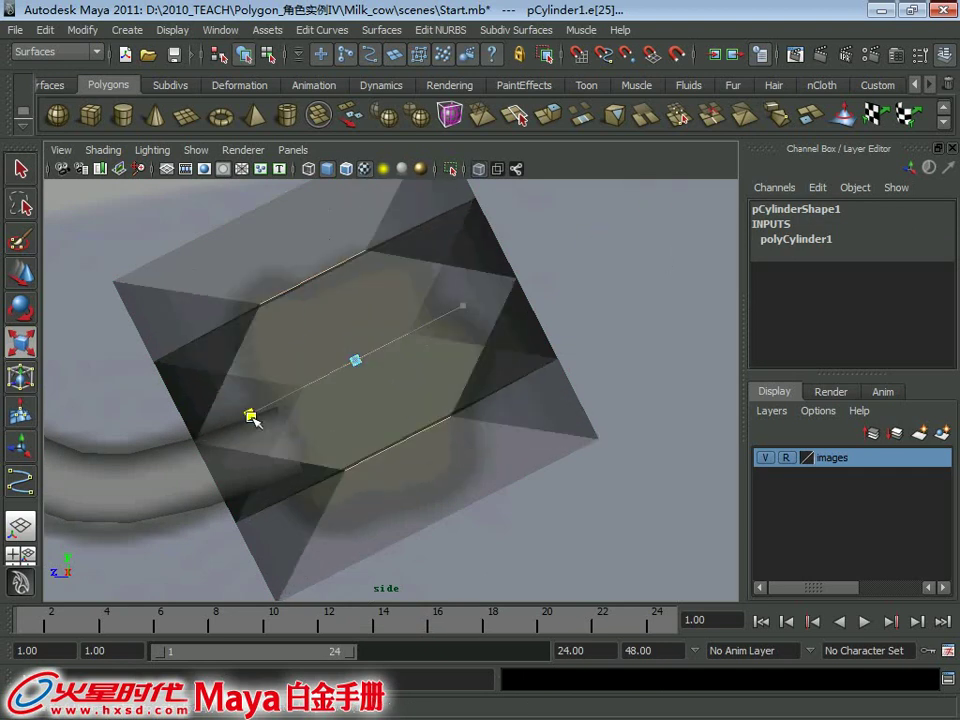
- With smooth preview on, scale the tuft to about 0.13 and lower it onto the tail end
scroll(327, 323, "down", 5)
key("q")
key("F8")
key("3")
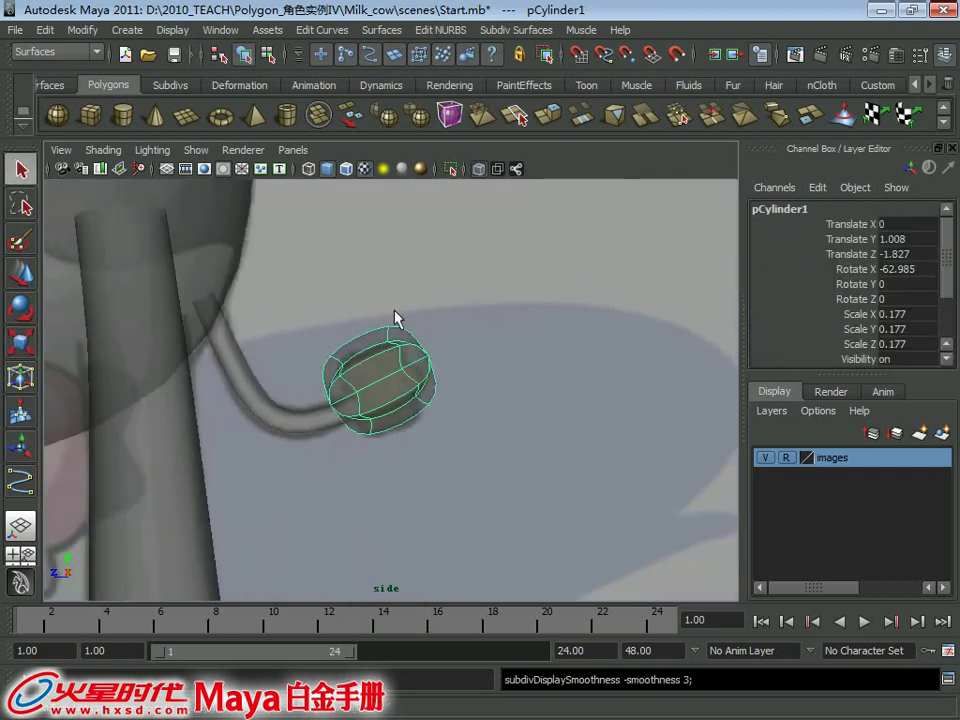
scroll(420, 390, "up", 5)
left_click_drag(370, 370, 300, 381)
key("w")
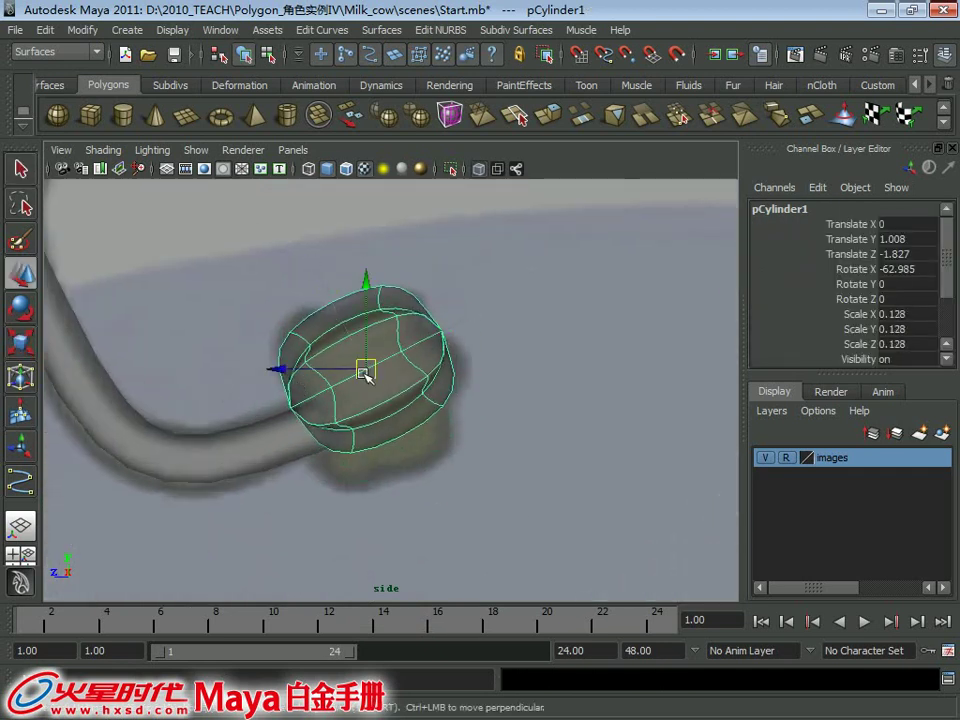
left_click_drag(365, 368, 386, 400)
key("r")
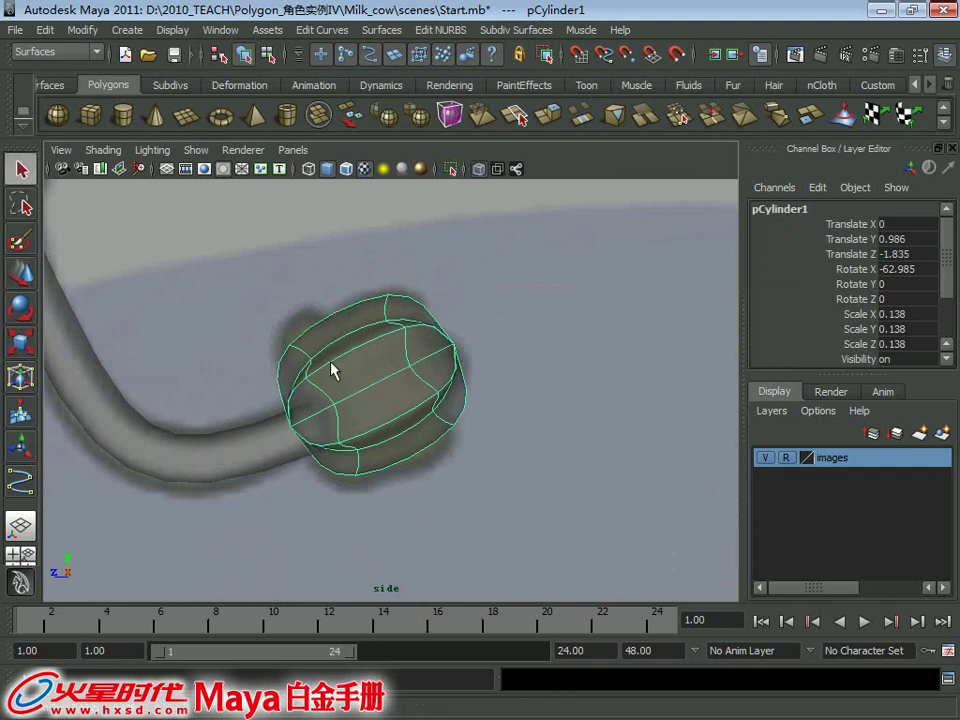
- Select the ring of vertices at one end of the tuft and nudge them
right_click_drag(331, 368, 257, 336)
left_click(285, 428)
key("w")
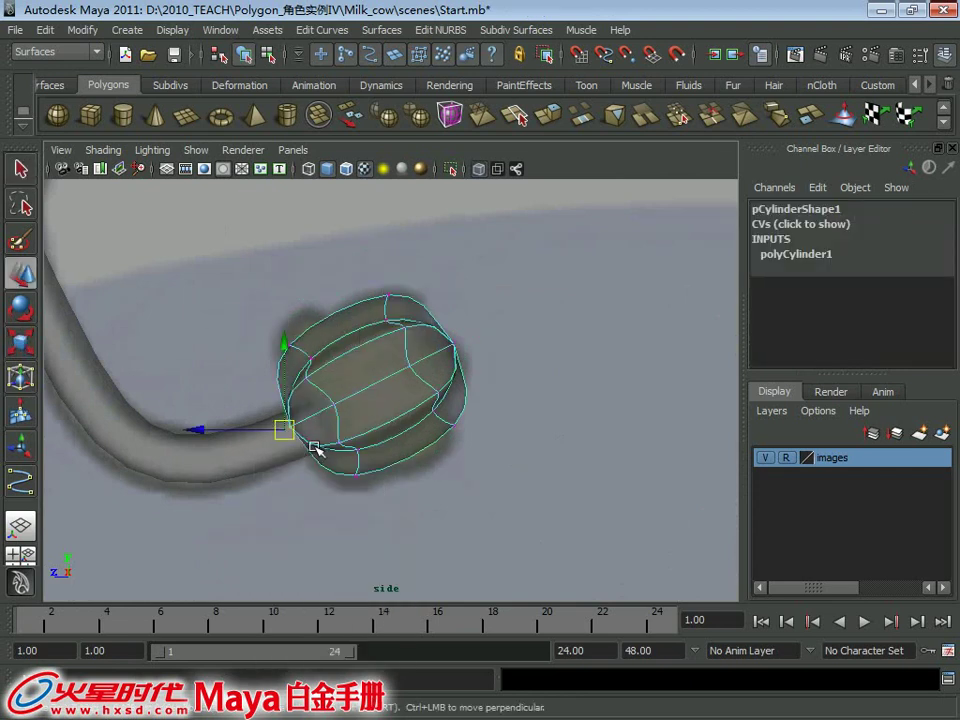
middle_click_drag(315, 448, 323, 408, "alt")
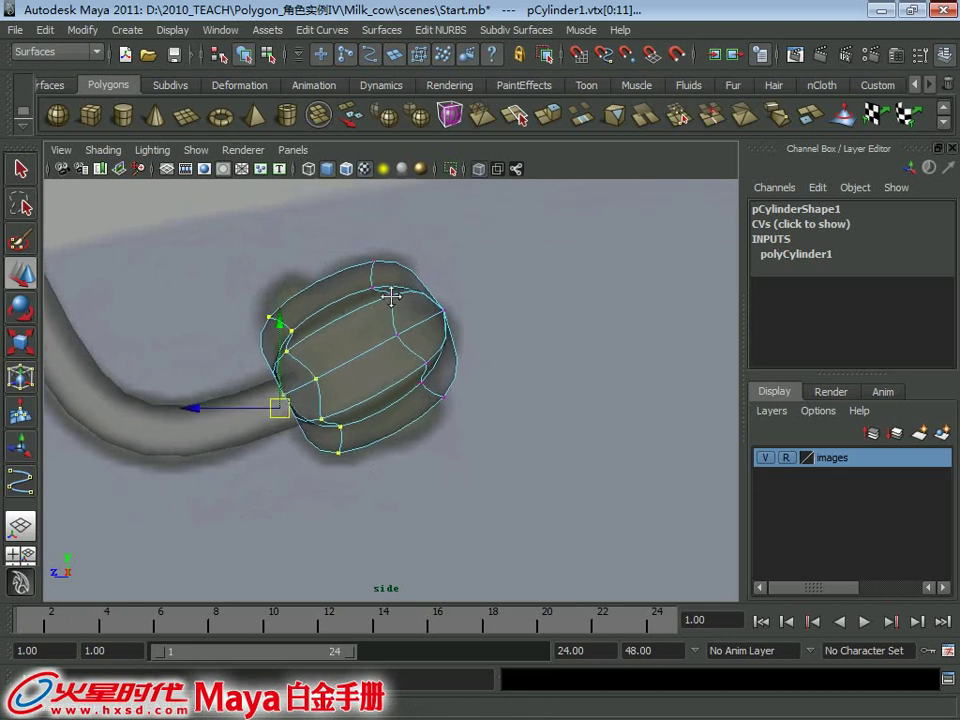
middle_click_drag(279, 403, 255, 462, "alt")
key("r")
left_click(420, 356)
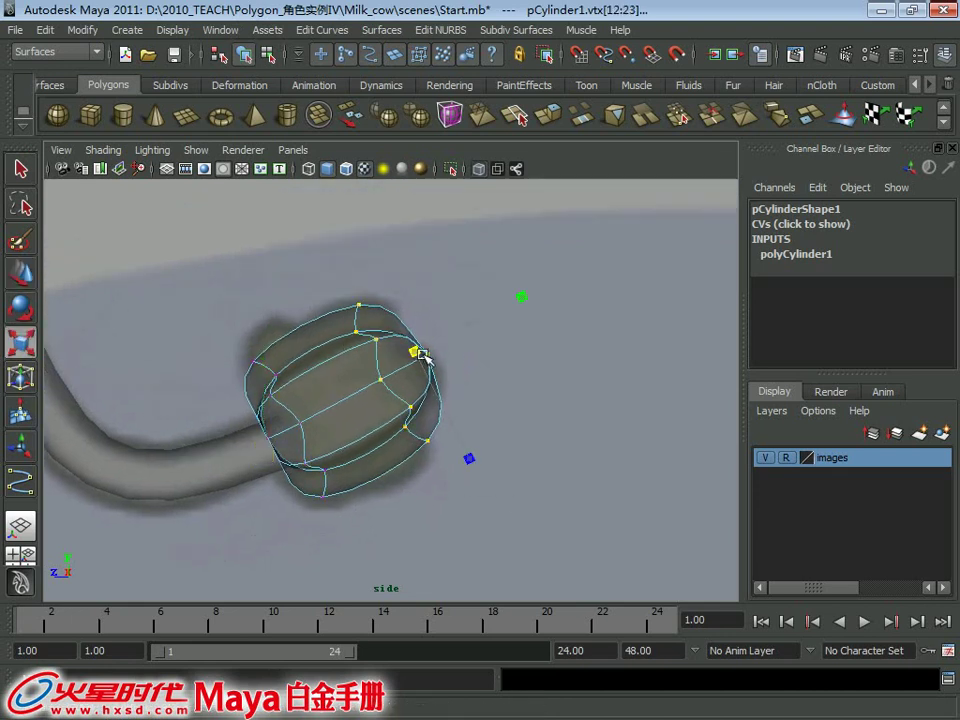
key("w")
left_click_drag(420, 355, 423, 357)
- From the Custom shelf, use Split Ring to insert an edge loop around the tail-tip cylinder
right_click_drag(348, 366, 425, 297)
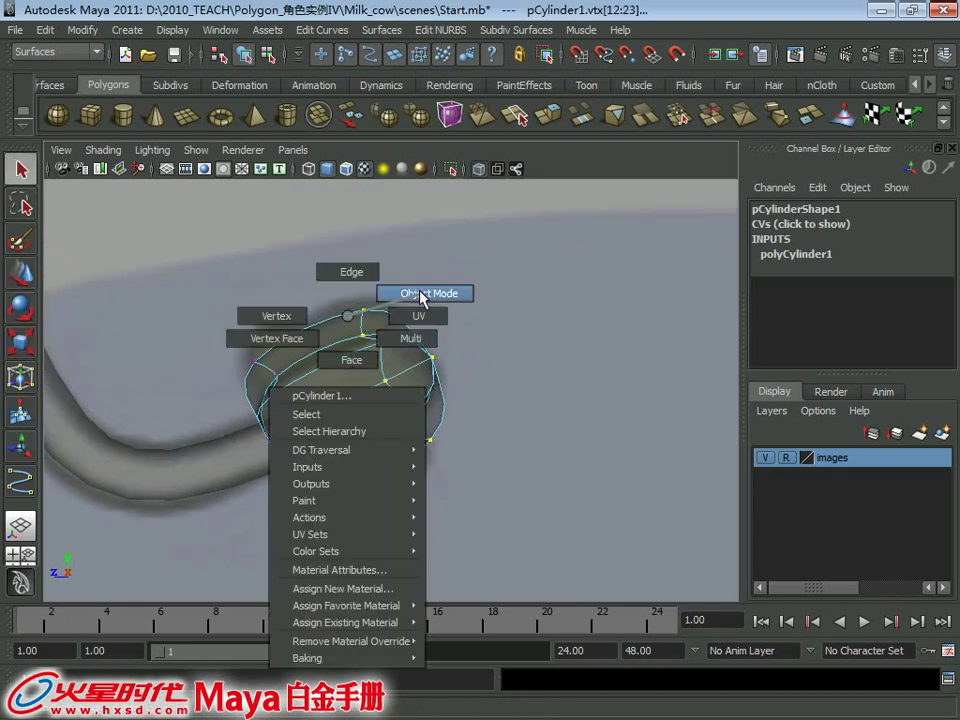
middle_click_drag(343, 388, 398, 378, "alt")
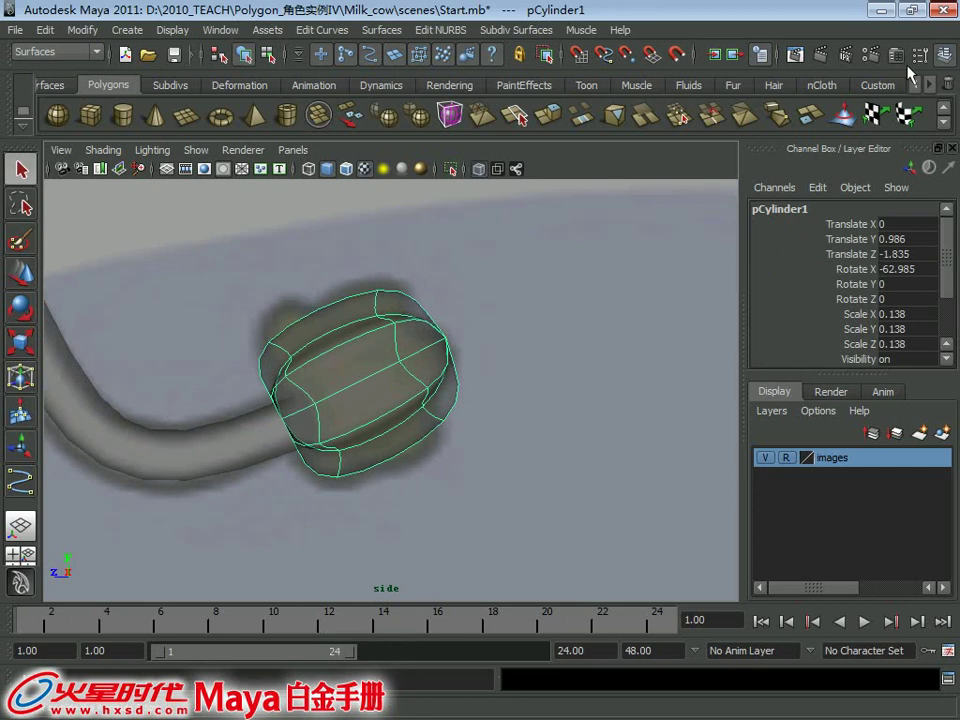
left_click(878, 85)
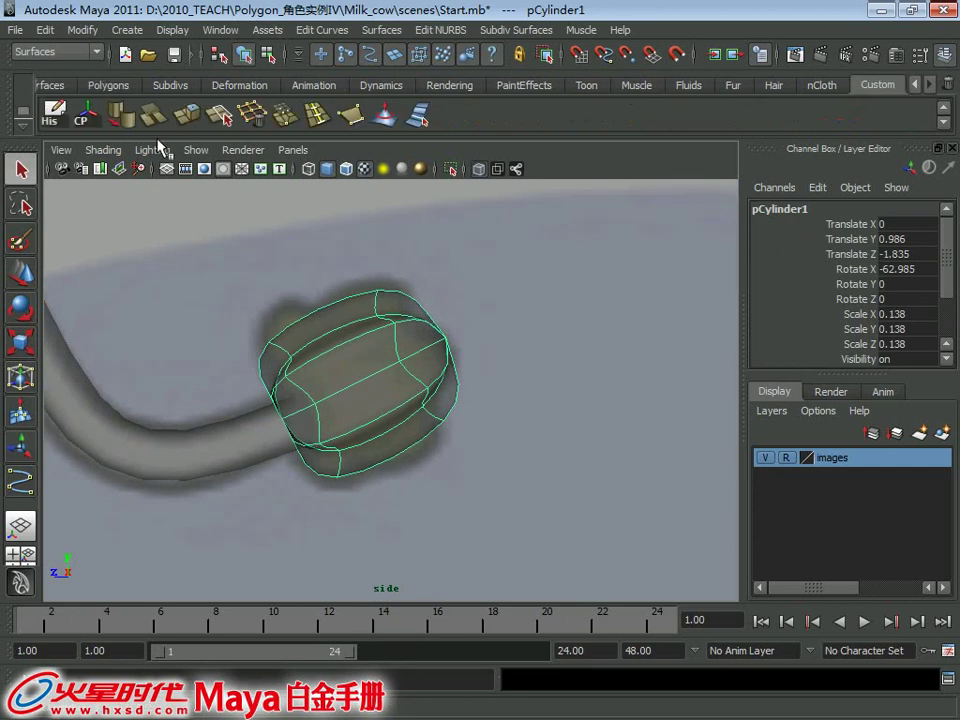
left_click(325, 124)
left_click(350, 375)
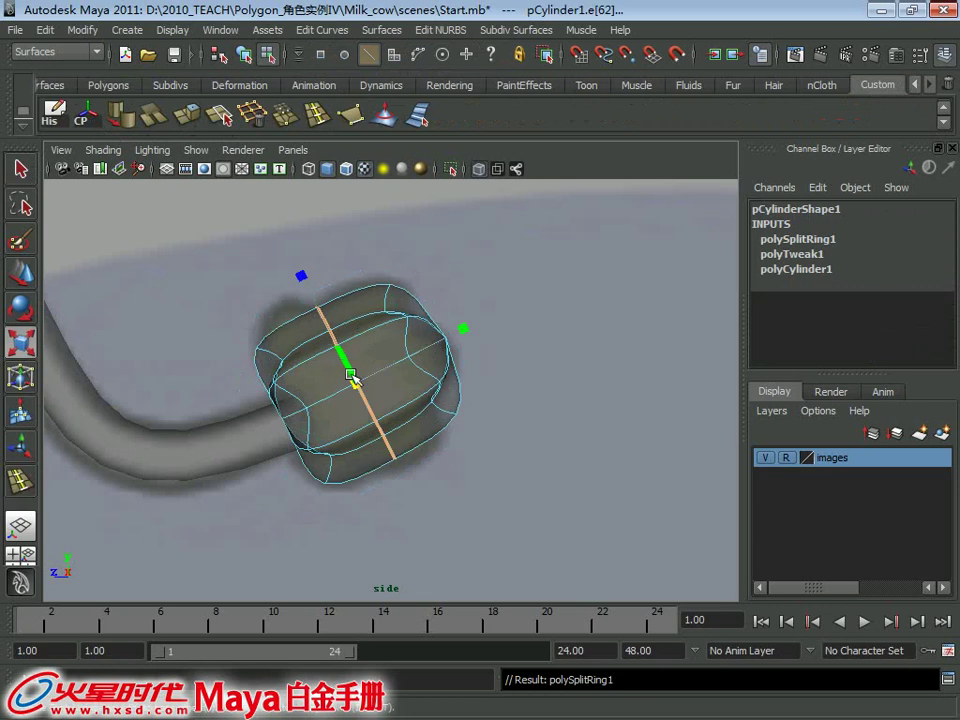
- Shift the new edge loop left and down, then scale it
key("w")
left_click_drag(357, 383, 325, 398)
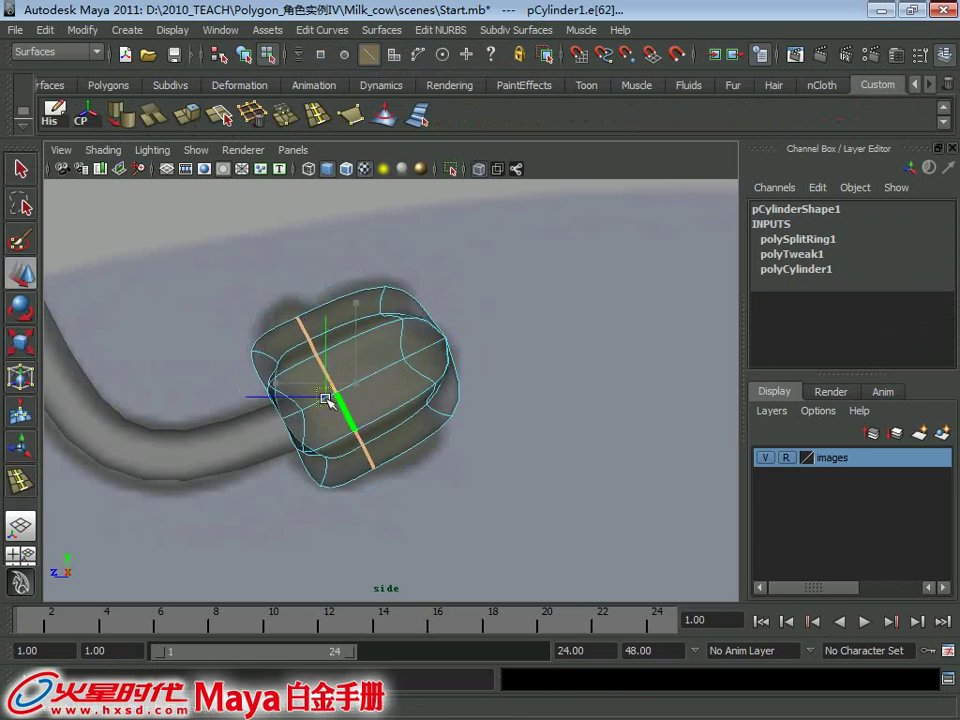
key("r")
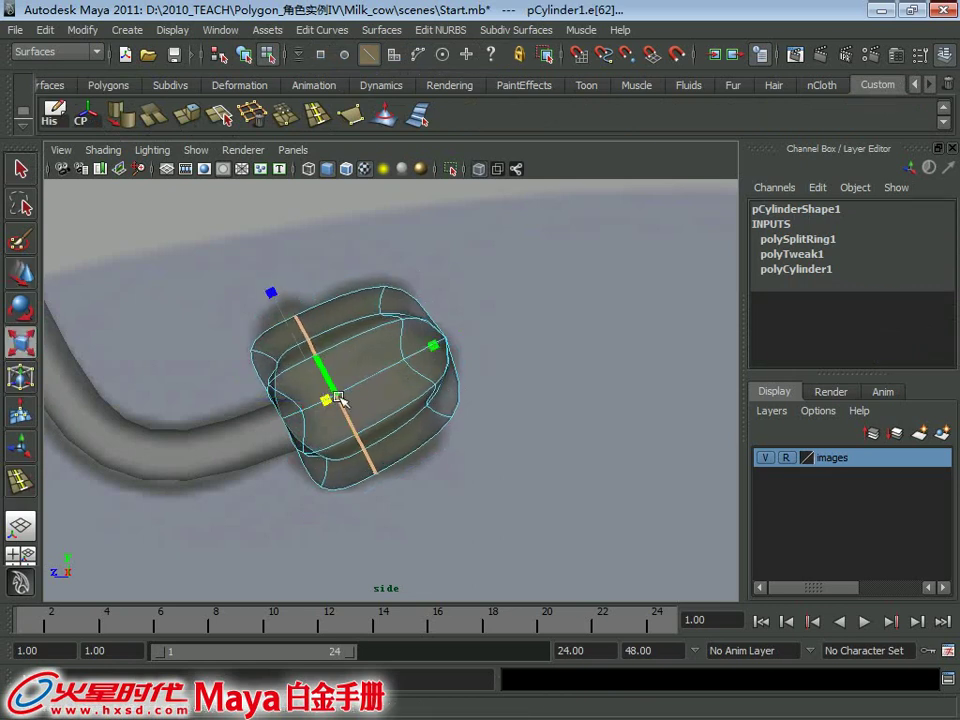
scroll(393, 352, "down", 5)
- In the perspective view, select the tail tip and orbit beneath the cow to see it
key("space")
key("space")
scroll(400, 380, "up", 3)
key("q")
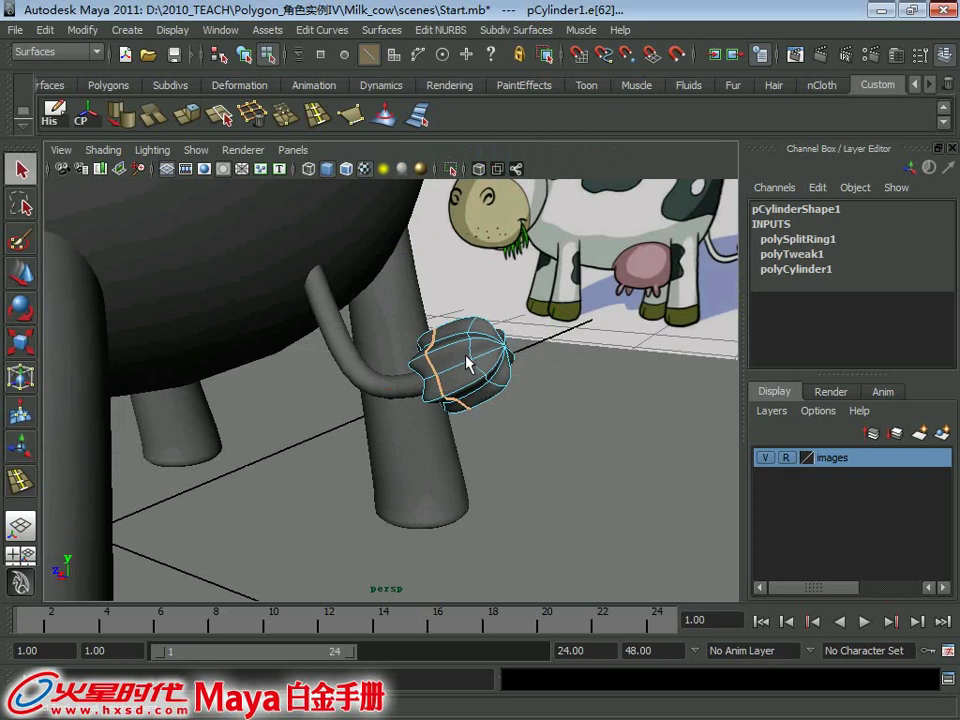
right_click_drag(466, 316, 518, 325)
scroll(420, 380, "down", 5)
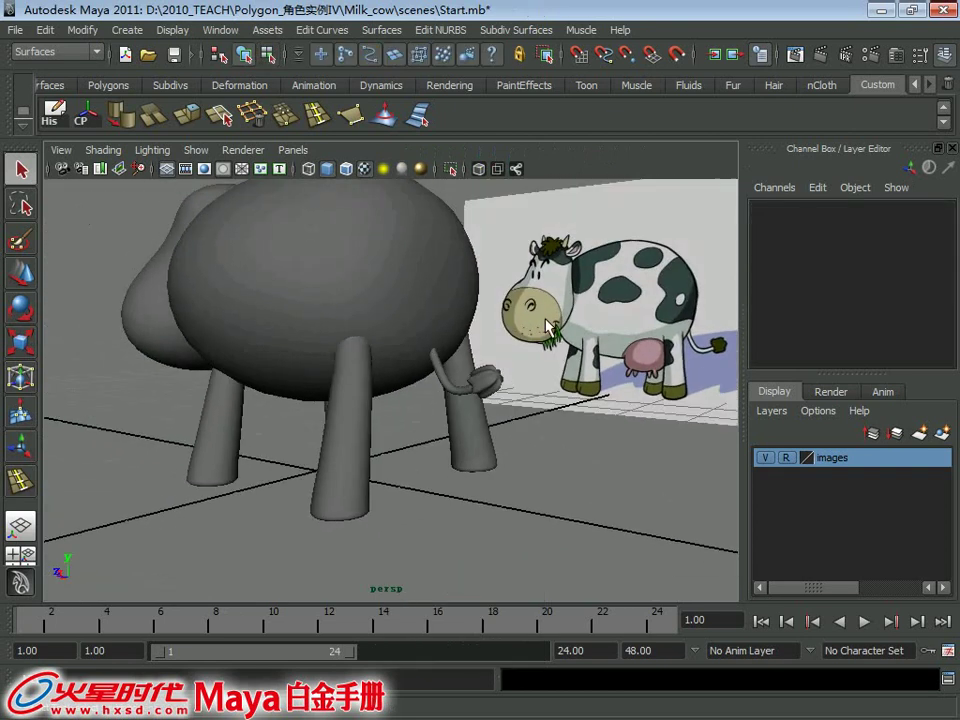
mouse_move(268, 360)
left_mouse_down("alt")
mouse_move(341, 257)
mouse_move(343, 272)
mouse_move(311, 313)
left_mouse_up("alt")
scroll(392, 428, "up", 3)
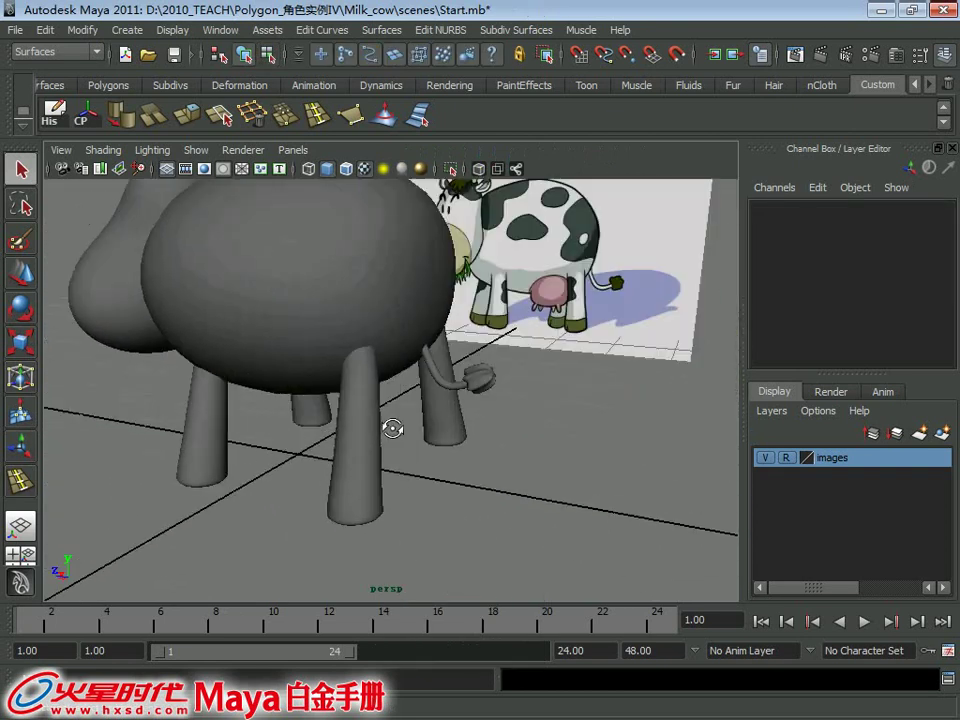
scroll(300, 428, "up", 3)
scroll(300, 428, "up", 2)
left_click(405, 495)
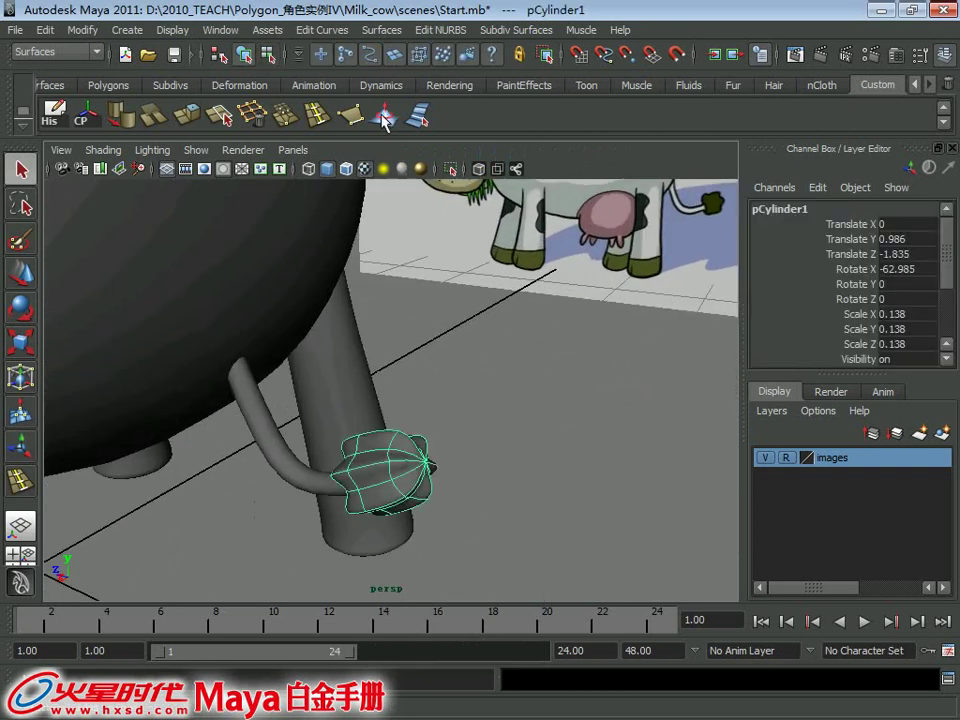
left_click_drag(426, 447, 337, 430, "alt")
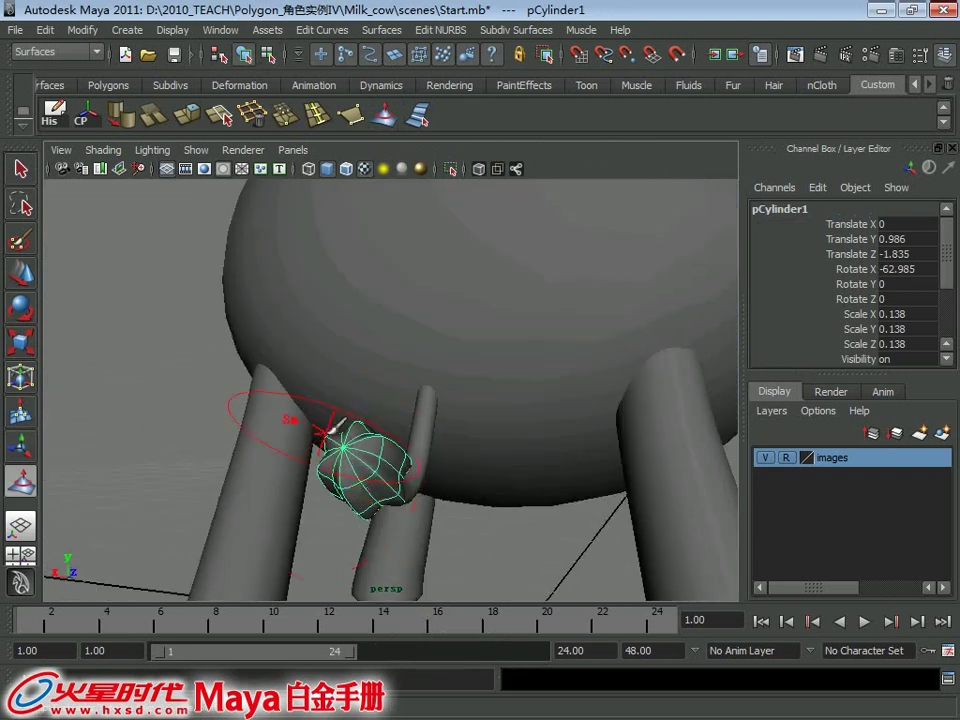
left_click_drag(401, 492, 420, 436, "alt")
mouse_move(346, 484)
left_mouse_down("alt")
mouse_move(414, 497)
mouse_move(360, 440)
mouse_move(362, 500)
mouse_move(349, 497)
mouse_move(313, 433)
left_mouse_up("alt")
- Turn off smooth preview on the tuft and enter Edge mode
key("1")
key("q")
right_click_drag(311, 317, 282, 280)
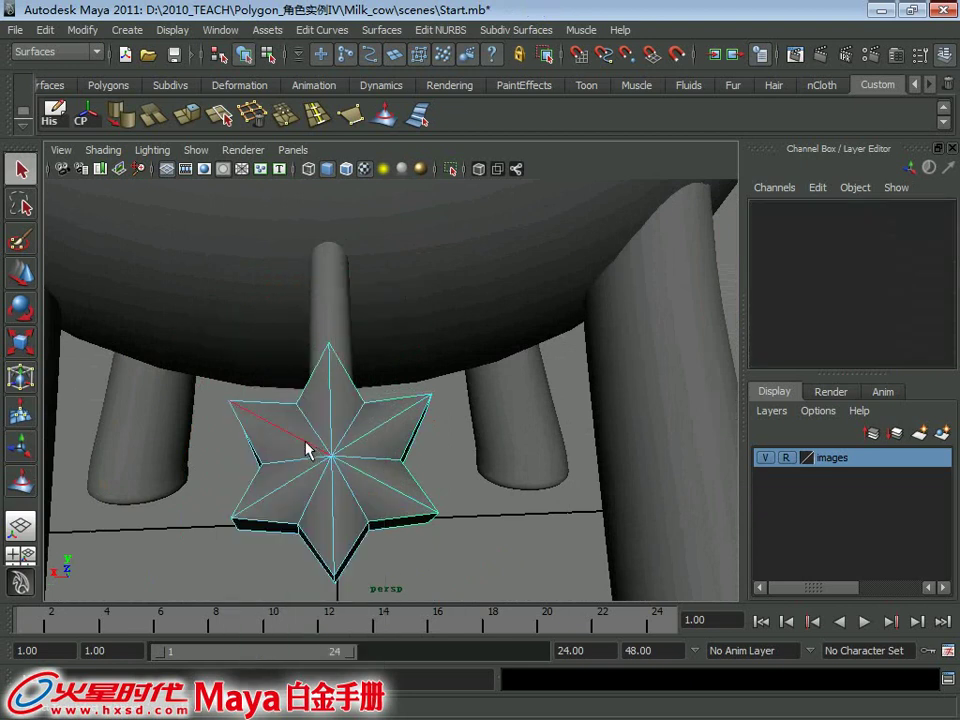
- Select four radial edges of the star cap and delete them
left_click(306, 447)
left_click(381, 428, "shift")
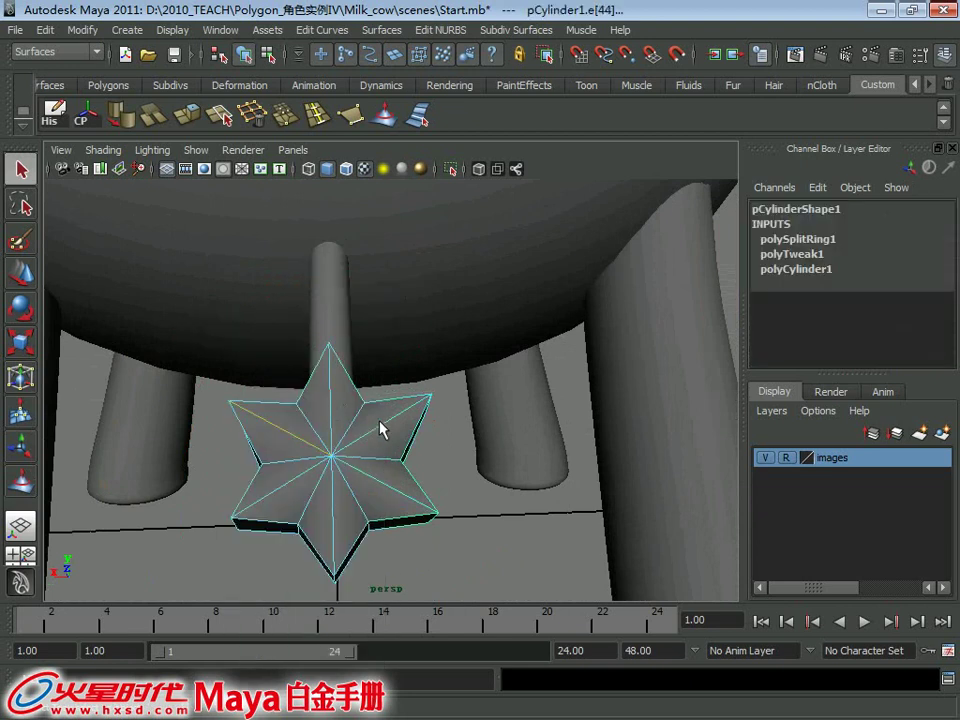
left_click(329, 401, "shift")
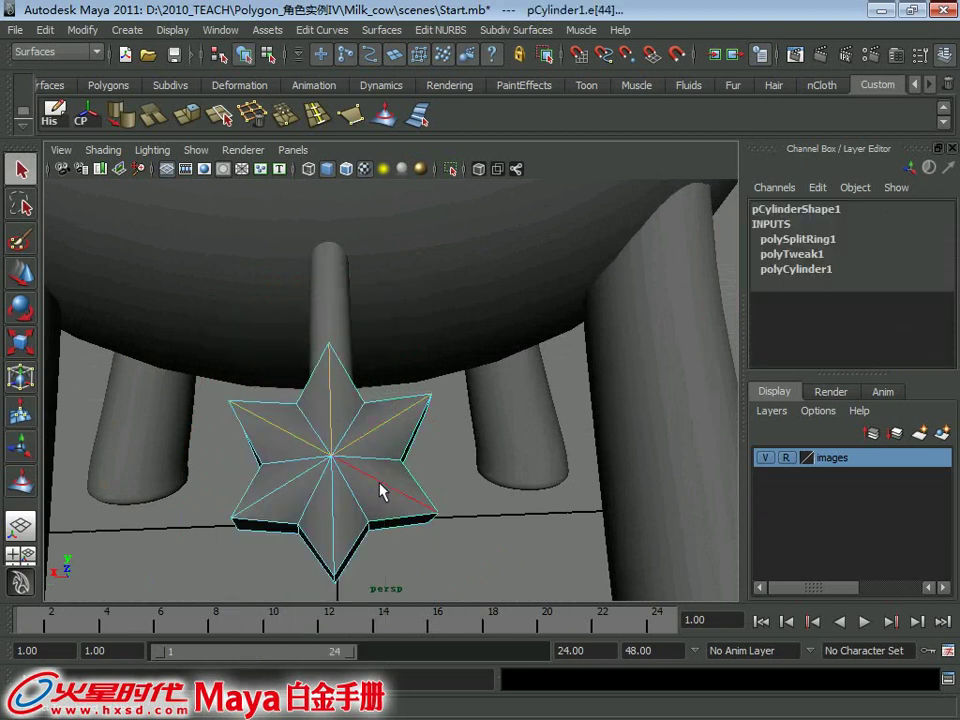
left_click(333, 518, "shift")
key("Delete")
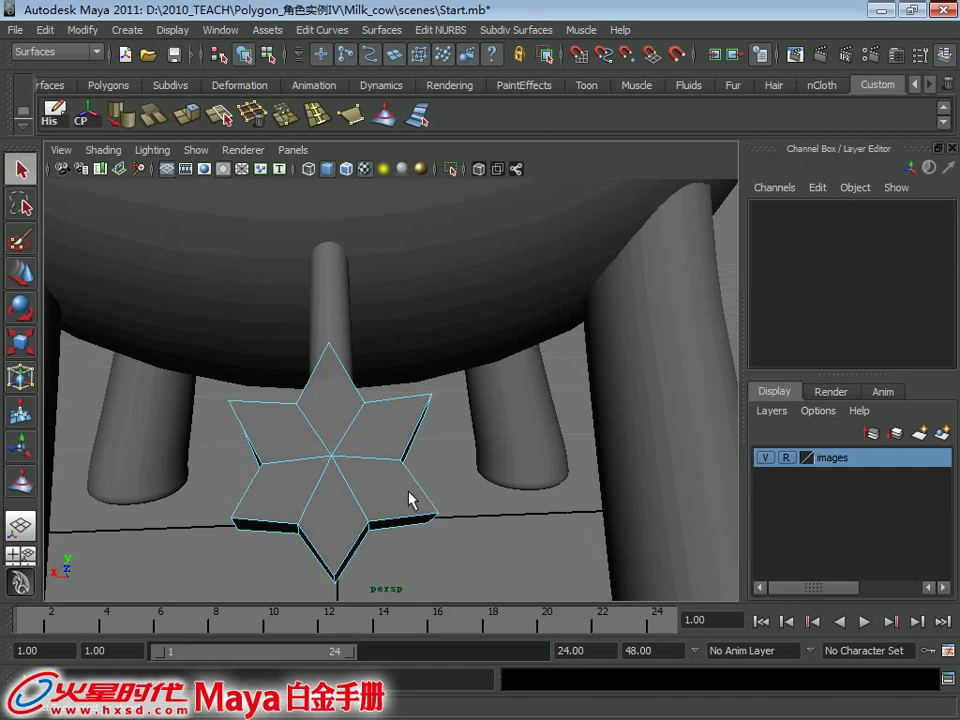
- Check the tuft with smooth preview, then show it unsmoothed again
mouse_move(410, 500)
left_mouse_down("alt")
mouse_move(326, 456)
mouse_move(399, 456)
left_mouse_up("alt")
right_click_drag(394, 315, 457, 330)
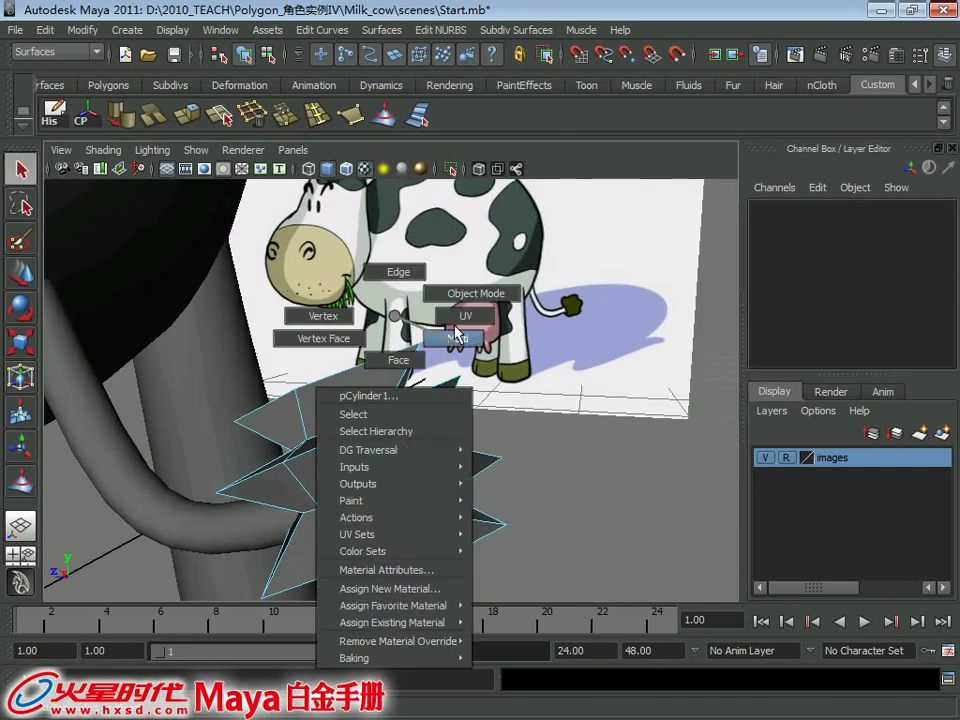
left_click(400, 499)
key("3")
left_click(557, 527)
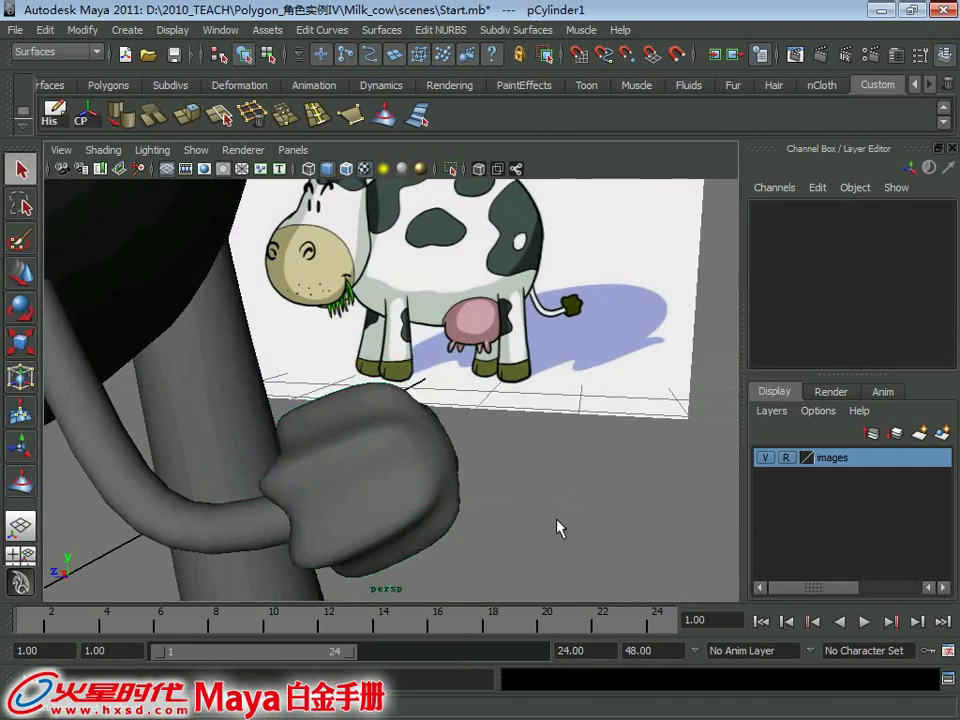
mouse_move(557, 527)
left_mouse_down("alt")
mouse_move(420, 430)
mouse_move(330, 450)
mouse_move(274, 481)
mouse_move(507, 465)
mouse_move(381, 454)
left_mouse_up("alt")
left_click(386, 418)
scroll(443, 507, "up", 5)
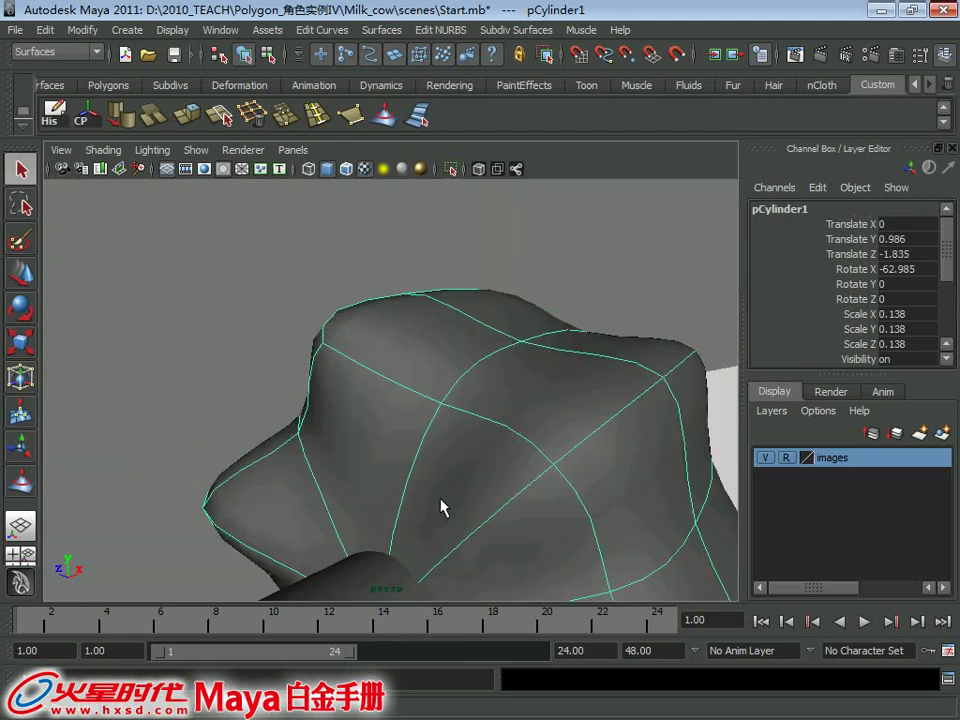
mouse_move(440, 507)
left_mouse_down("alt")
mouse_move(429, 493)
mouse_move(467, 480)
mouse_move(416, 459)
left_mouse_up("alt")
key("1")
- Inspect the tuft's star ridge edges, then clear the selection and return to Object Mode
right_click_drag(431, 317, 416, 304)
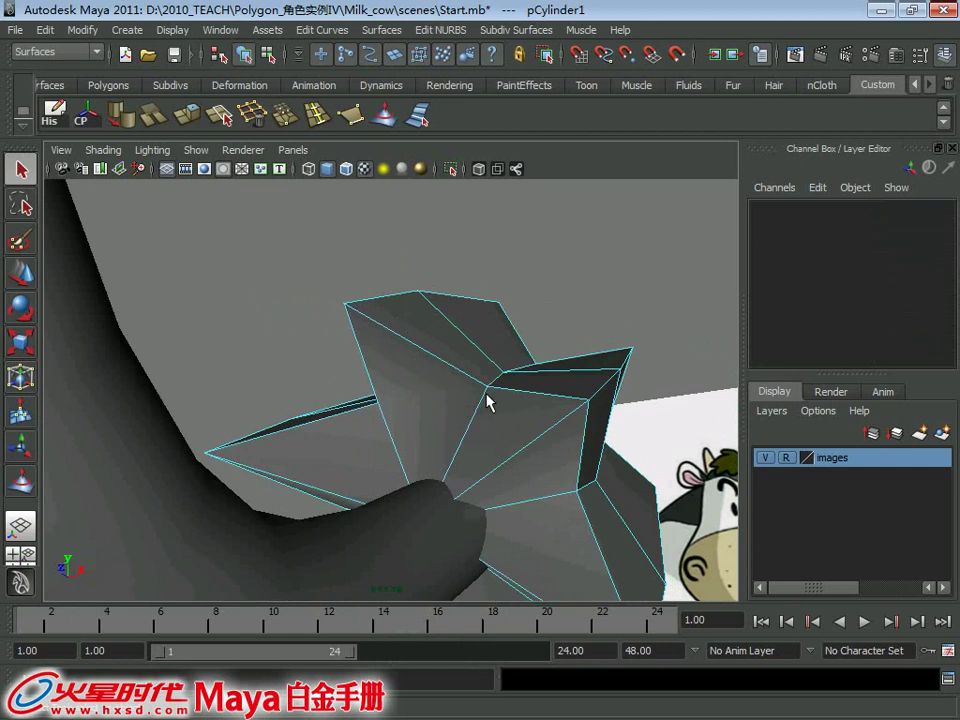
left_click(531, 450)
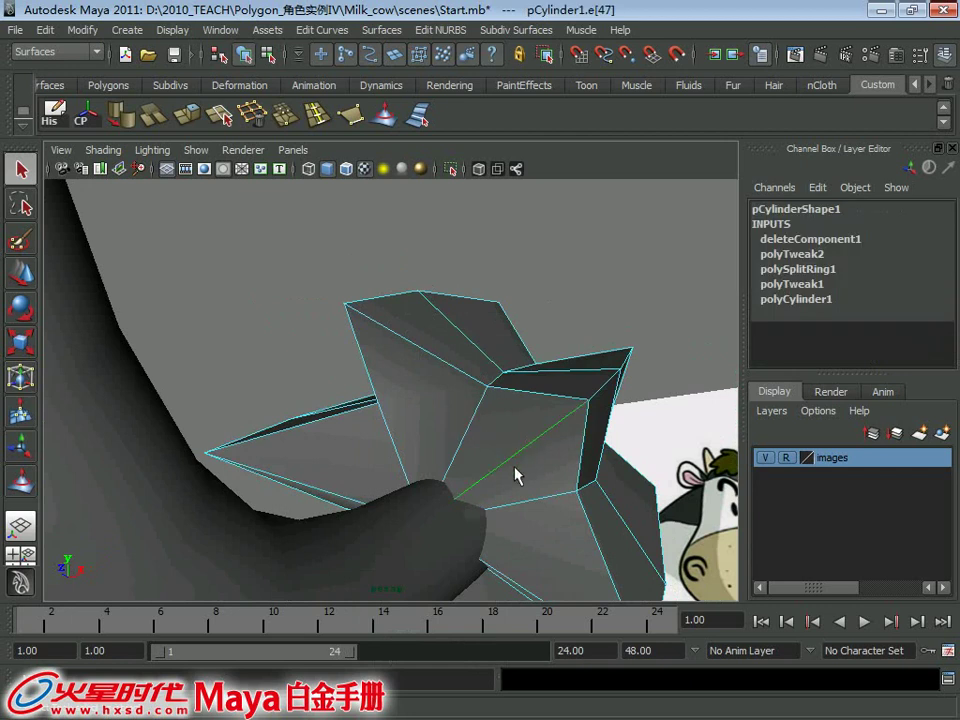
mouse_move(514, 476)
left_mouse_down("alt")
mouse_move(499, 431)
mouse_move(524, 485)
mouse_move(525, 536)
mouse_move(493, 525)
left_mouse_up("alt")
left_click(523, 482)
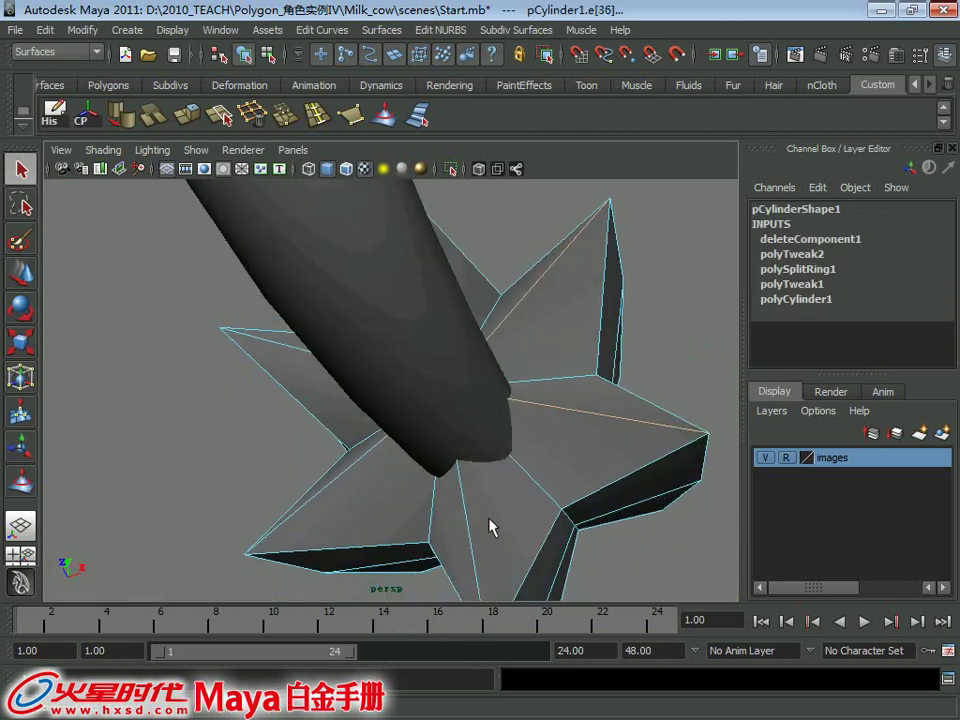
double_click(357, 463)
left_click(543, 433)
mouse_move(546, 429)
left_mouse_down("alt")
mouse_move(358, 482)
mouse_move(379, 444)
left_mouse_up("alt")
right_click_drag(390, 320, 476, 291)
- Deselect the tail tuft and pull back to view the whole cow
left_click(390, 420)
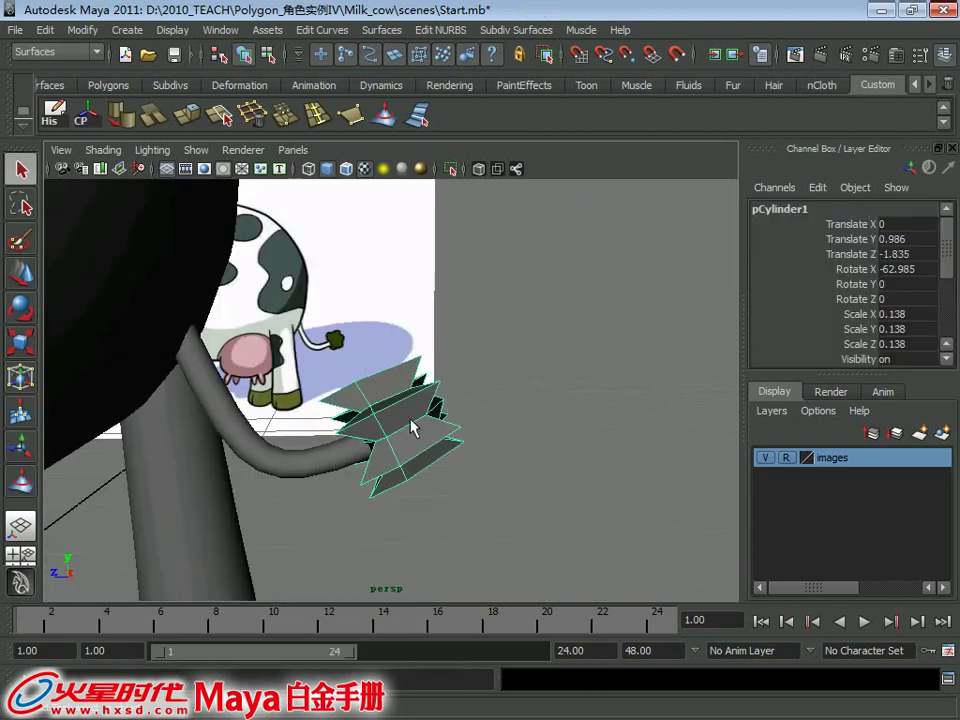
left_click_drag(370, 420, 385, 425, "alt")
left_click(557, 450)
left_click_drag(557, 450, 476, 381, "alt")
right_click_drag(476, 381, 500, 390, "alt")
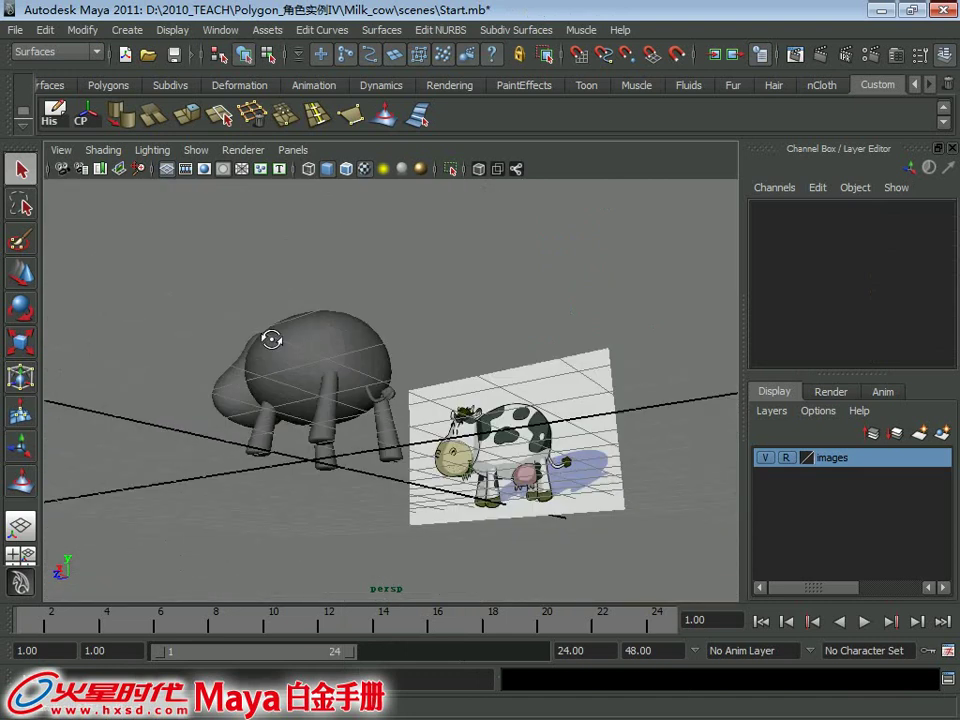
mouse_move(500, 390)
left_mouse_down("alt")
mouse_move(511, 392)
mouse_move(369, 347)
mouse_move(377, 379)
mouse_move(306, 377)
mouse_move(422, 379)
mouse_move(300, 437)
left_mouse_up("alt")
- Maximize the front view, pick the Polygons shelf, and open Create > NURBS Primitives
key("space")
key("space")
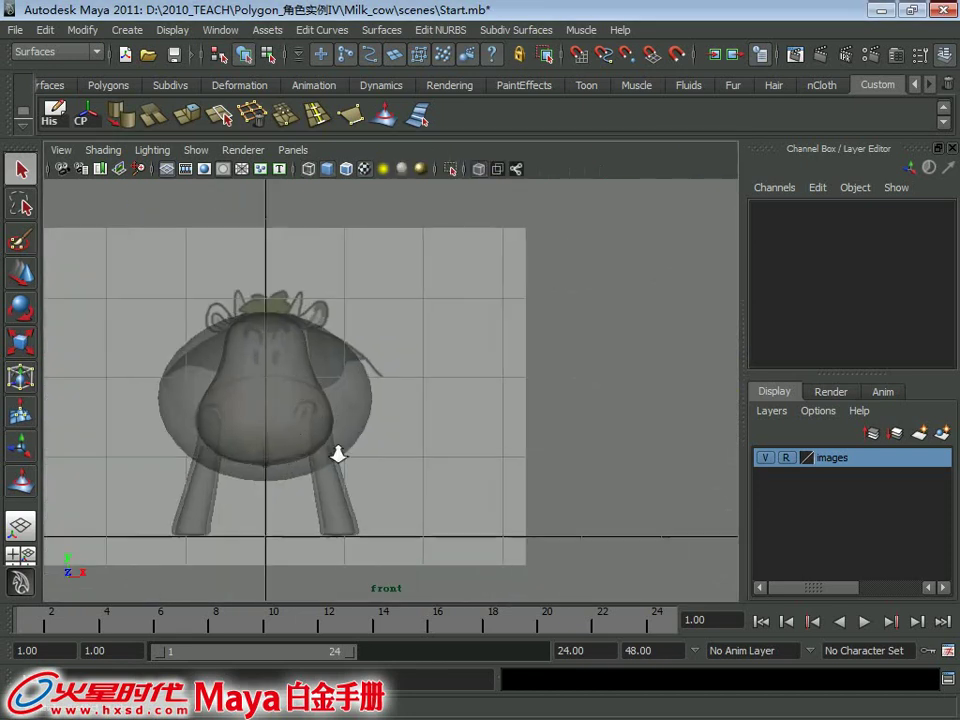
scroll(360, 405, "up", 2)
left_click(110, 86)
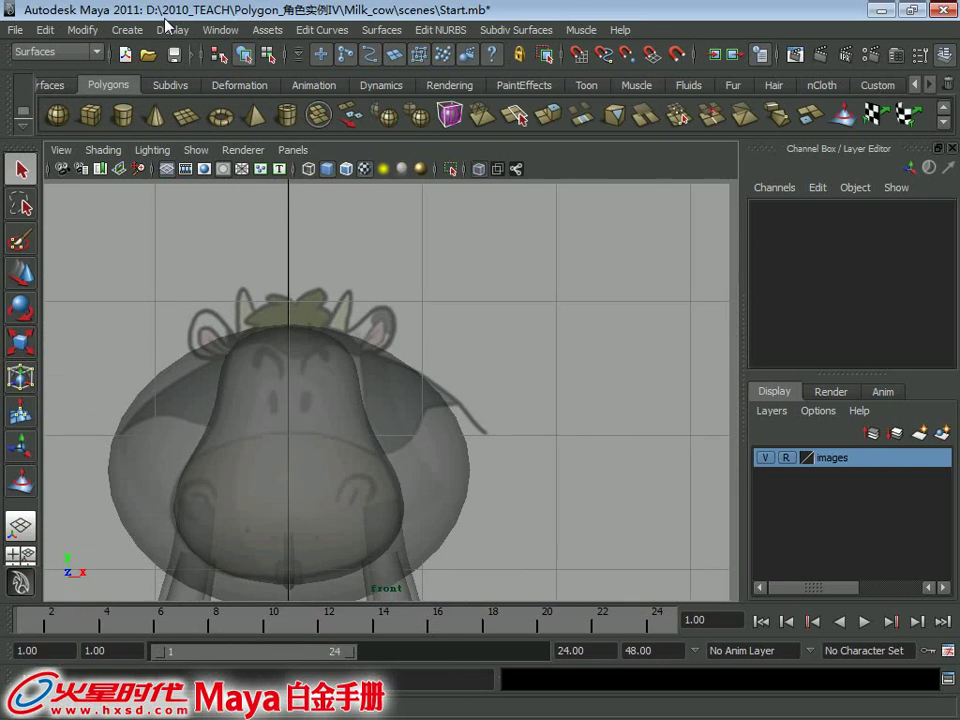
left_click(127, 30)
mouse_move(168, 58)
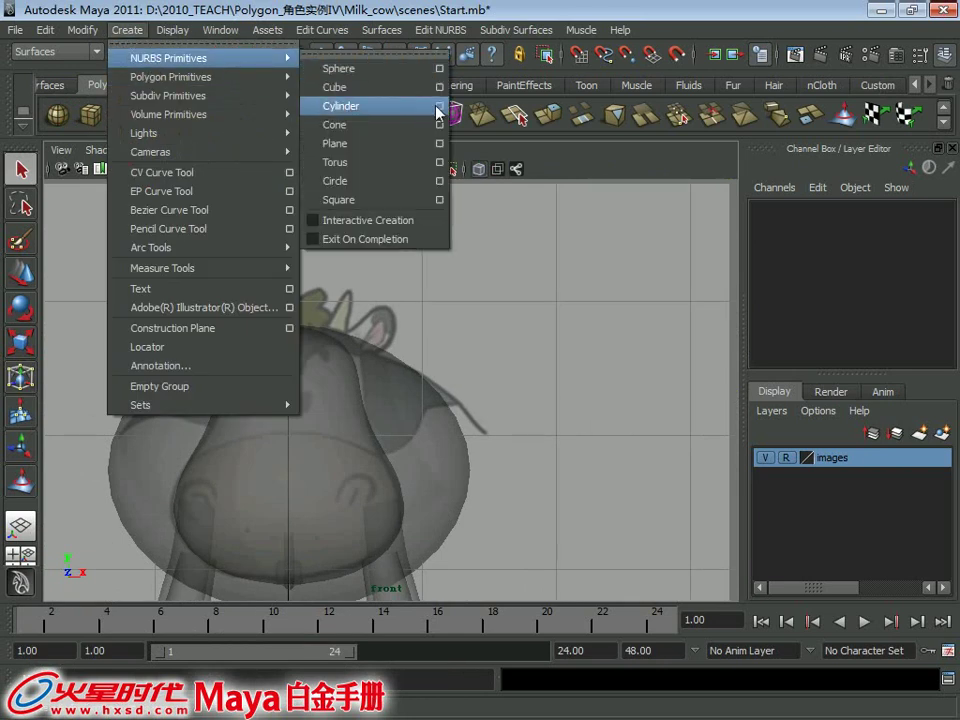
- Create a NURBS cylinder with reset default options and scale it to 0.375
left_click(439, 105)
left_click(446, 121)
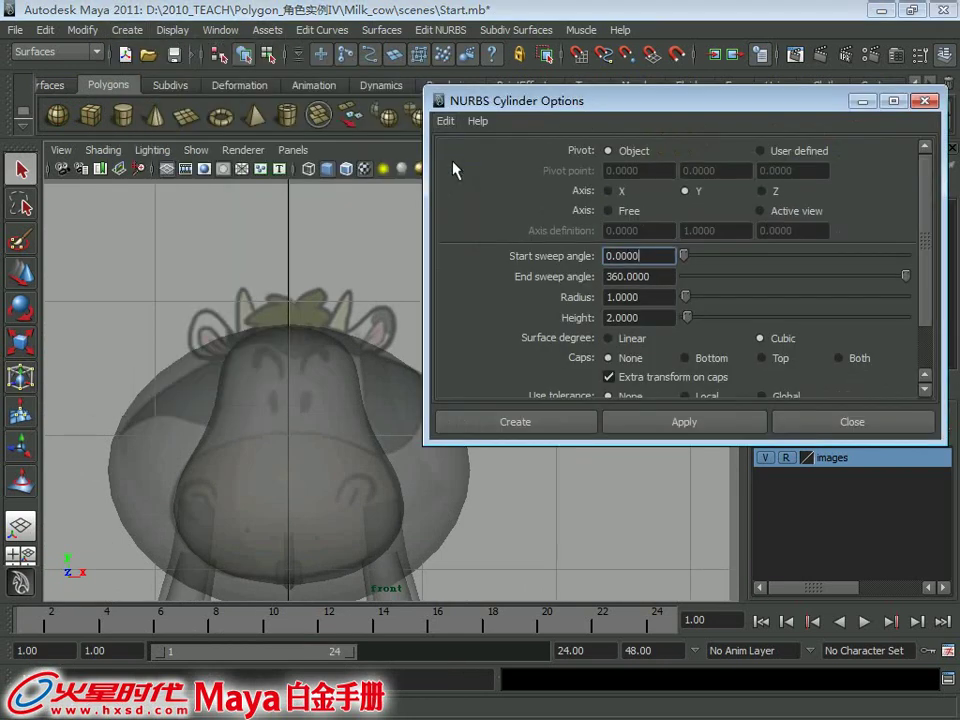
left_click(491, 422)
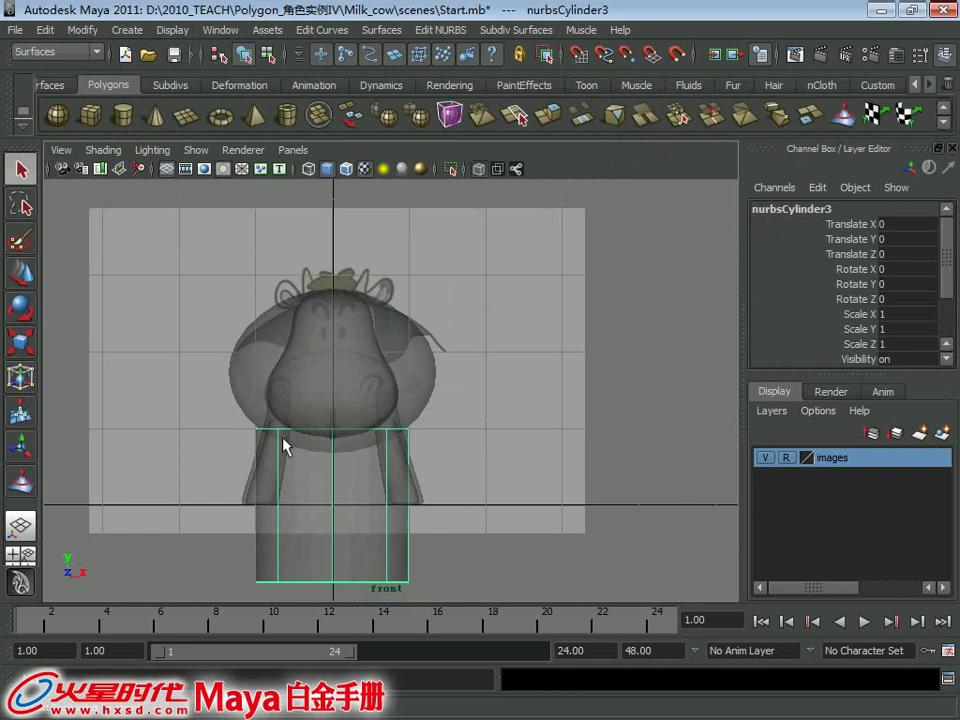
key("r")
left_click_drag(340, 503, 242, 518)
- Move the cylinder onto the cow's head, shrink it further, and tilt it to about -24.6°
key("w")
left_click_drag(332, 506, 377, 298)
key("f")
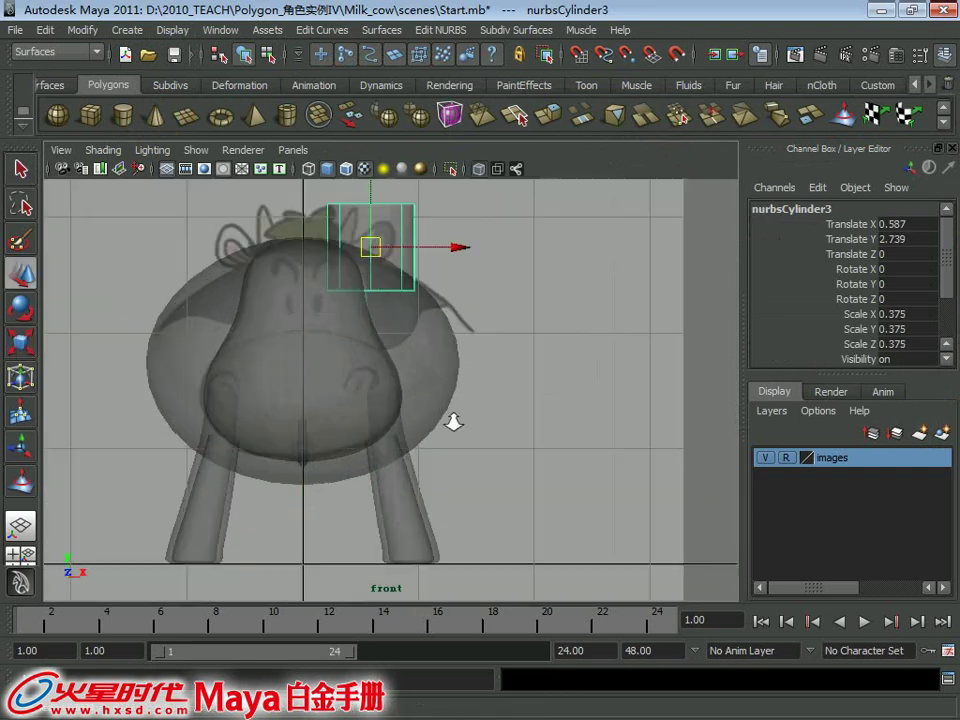
scroll(420, 392, "up", 2)
key("r")
left_click_drag(368, 397, 300, 403)
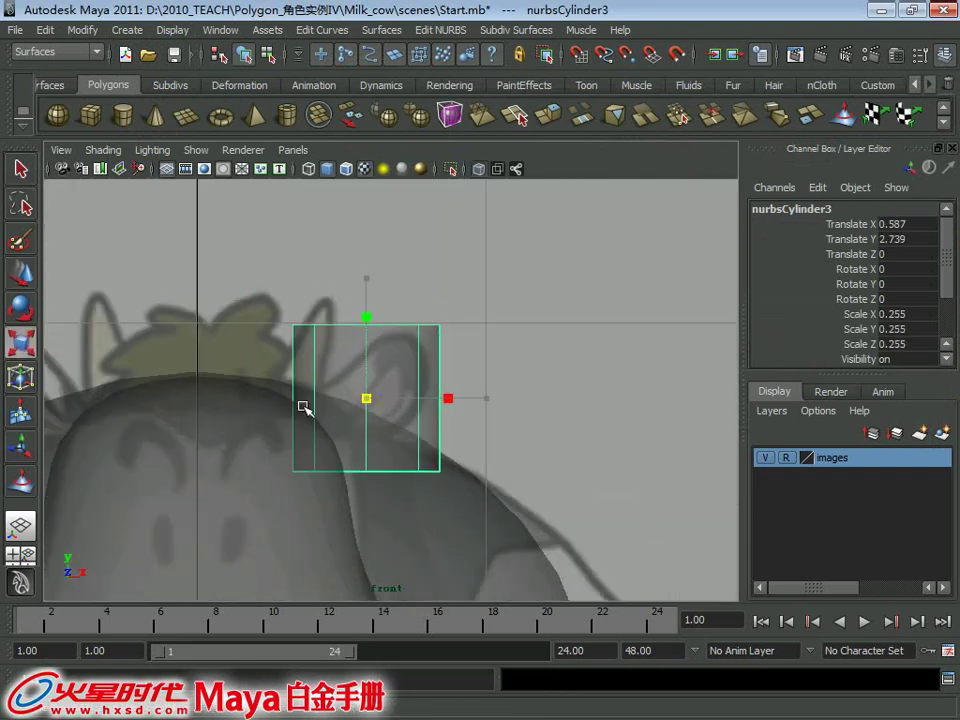
key("e")
left_click_drag(480, 386, 497, 416)
- Shift the horn left over the head and switch to editing its control vertices
key("w")
mouse_move(378, 415)
left_mouse_down()
mouse_move(300, 388)
mouse_move(221, 392)
left_mouse_up()
key("r")
scroll(330, 420, "up", 2)
right_click(278, 351)
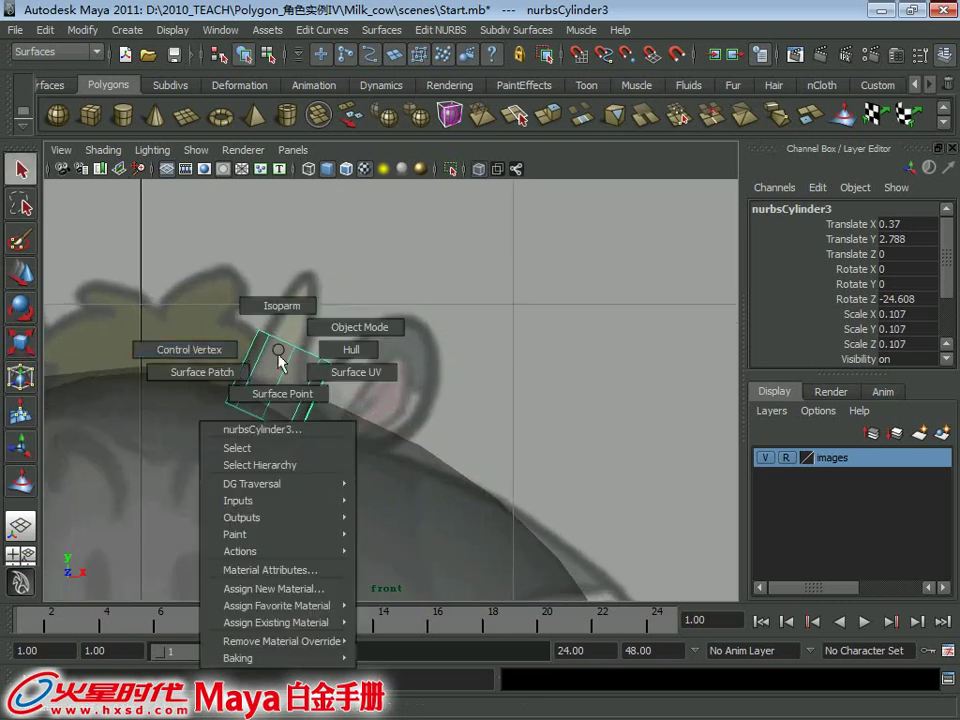
left_click(222, 345)
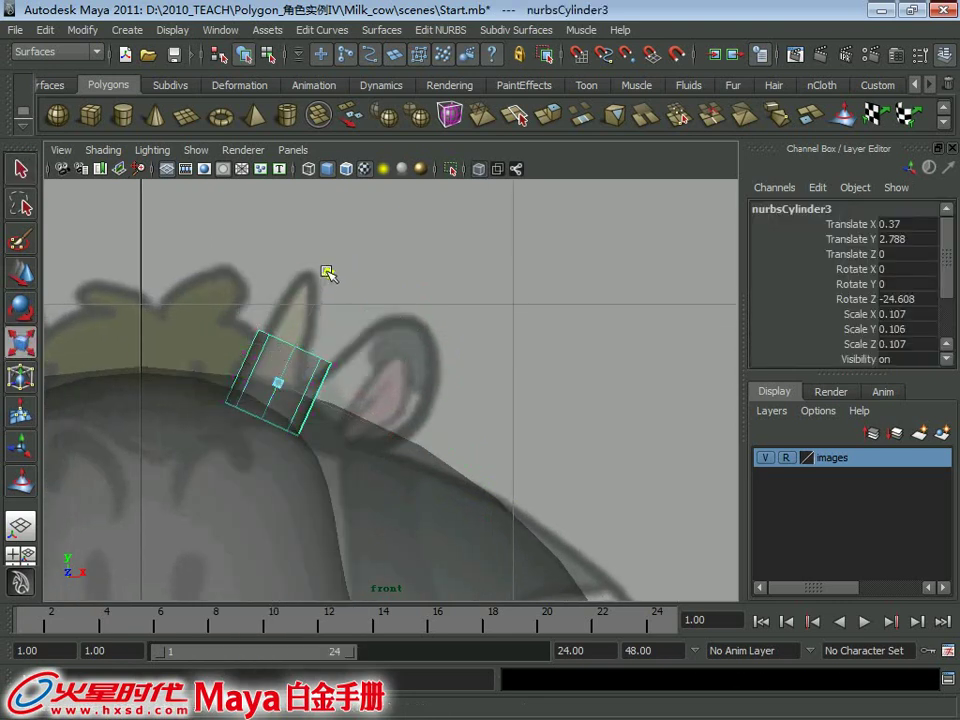
- Stretch the cylinder taller and raise it onto the cow's head for CV editing
left_click_drag(328, 272, 334, 240)
key("w")
left_click_drag(278, 380, 280, 339)
key("q")
right_click_drag(296, 300, 250, 335)
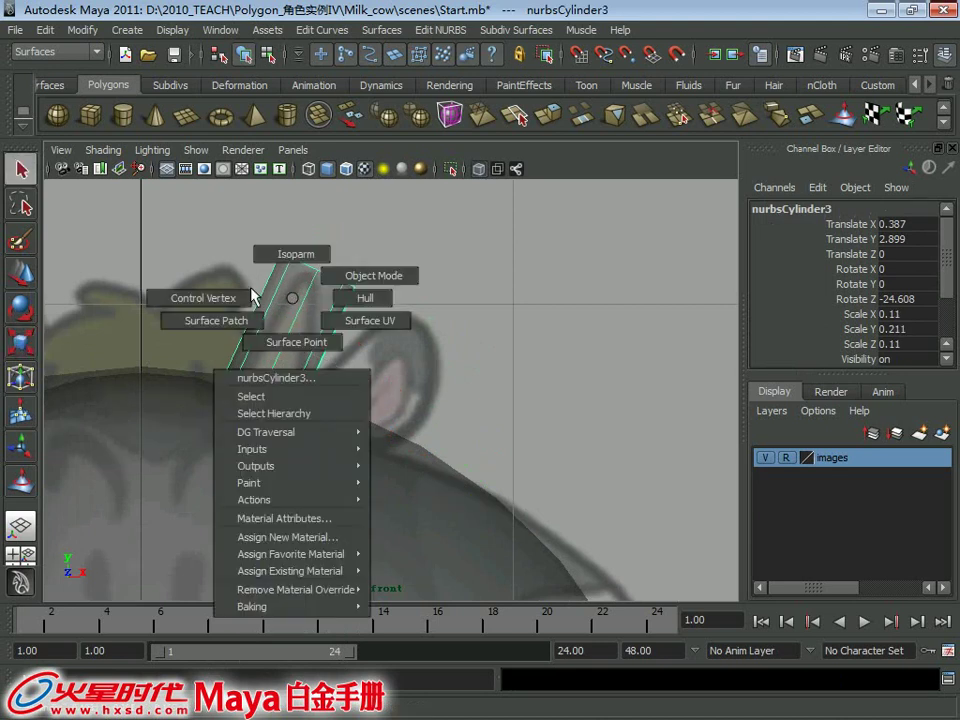
- Taper the cylinder by scaling its top CV rows inward and adjusting the base width
mouse_move(393, 403)
left_mouse_down()
mouse_move(296, 317)
mouse_move(268, 310)
mouse_move(298, 287)
left_mouse_up()
key("w")
key("r")
key("r")
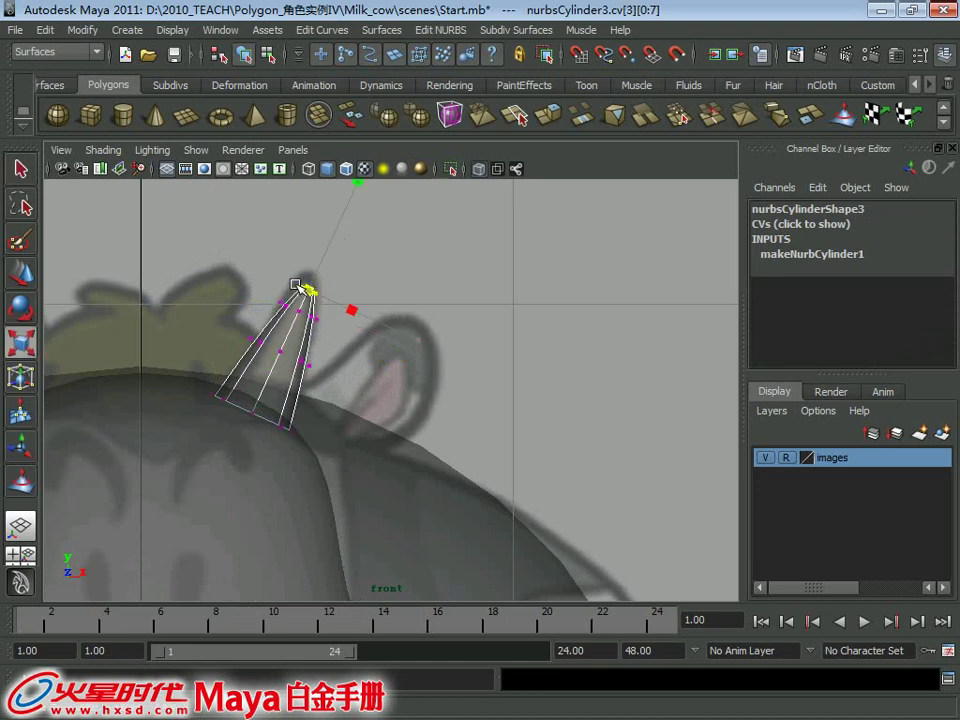
key("w")
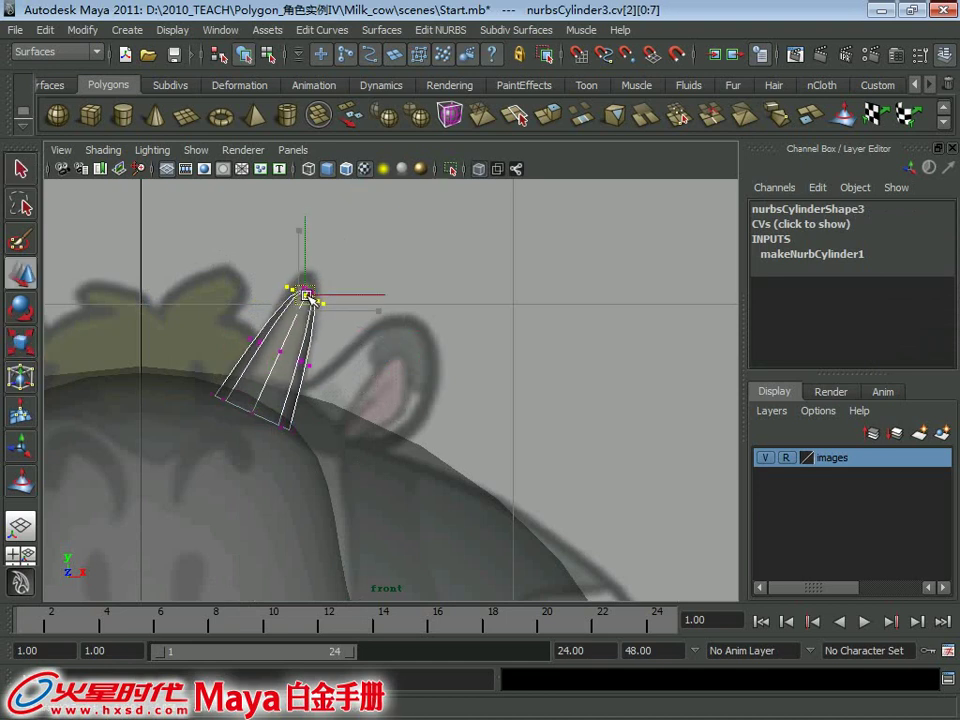
left_click_drag(318, 297, 318, 282, "shift")
key("r")
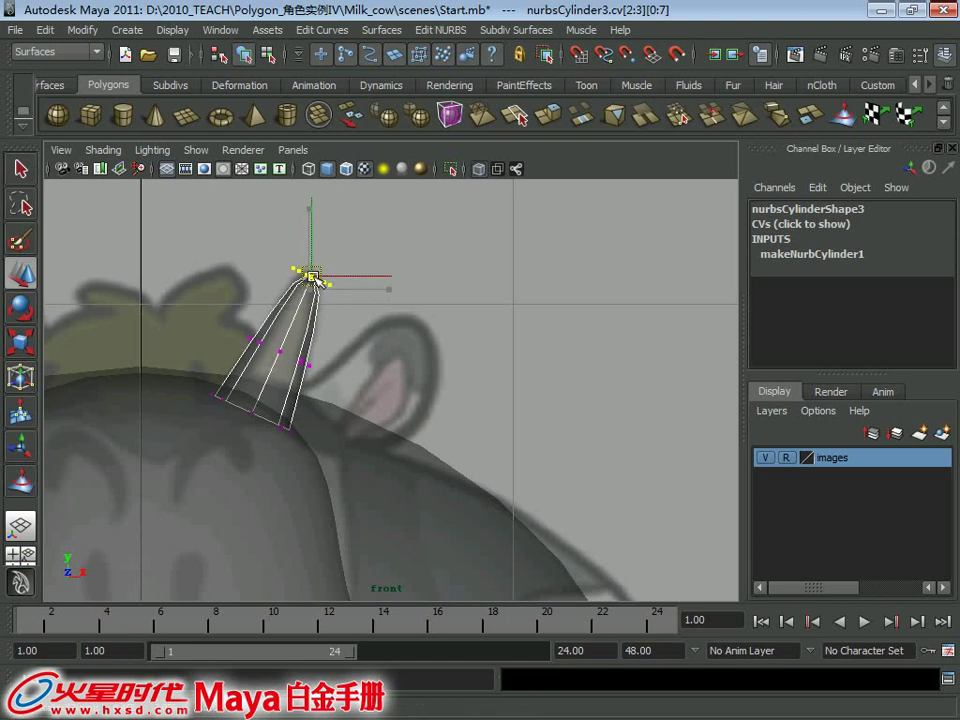
right_click_drag(313, 279, 303, 323, "alt")
key("t")
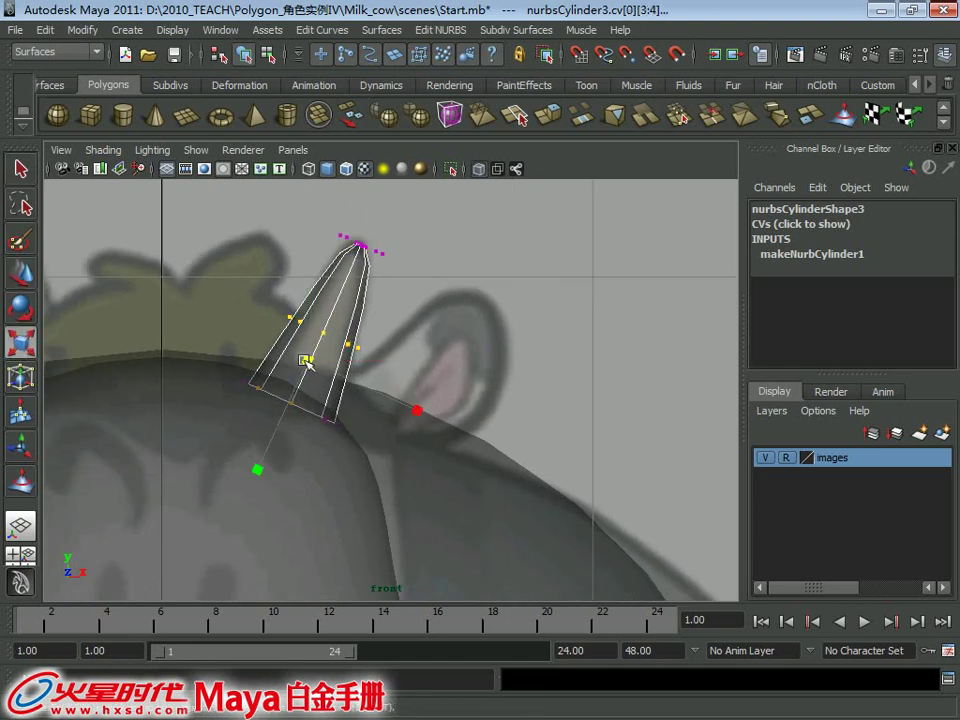
left_click_drag(322, 376, 296, 371)
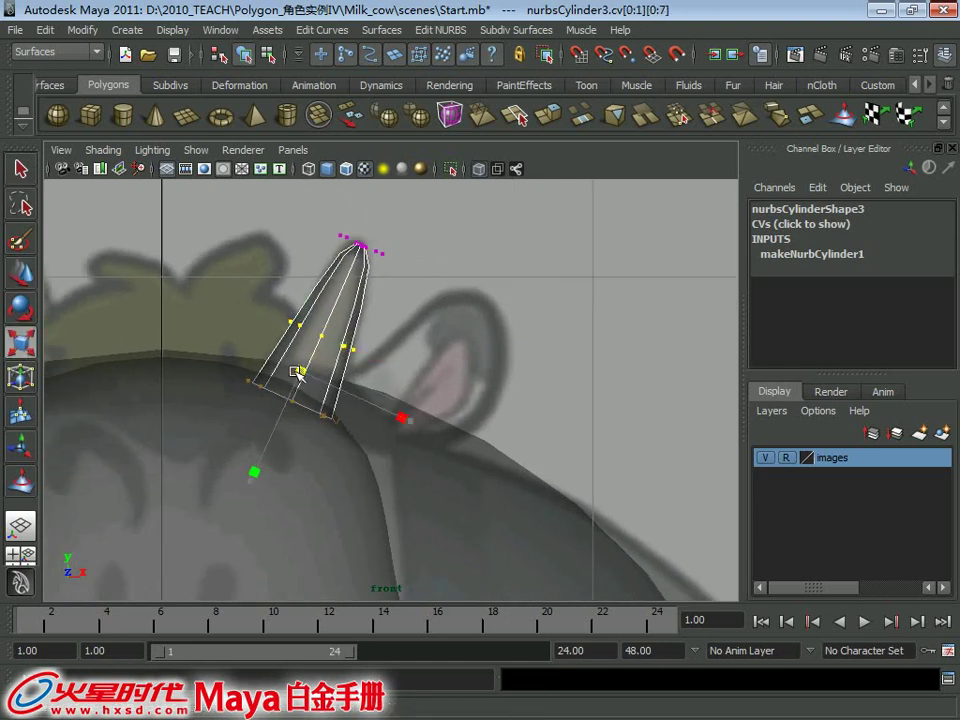
mouse_move(300, 375)
right_mouse_down("alt")
mouse_move(328, 332)
mouse_move(313, 279)
mouse_move(292, 297)
right_mouse_up("alt")
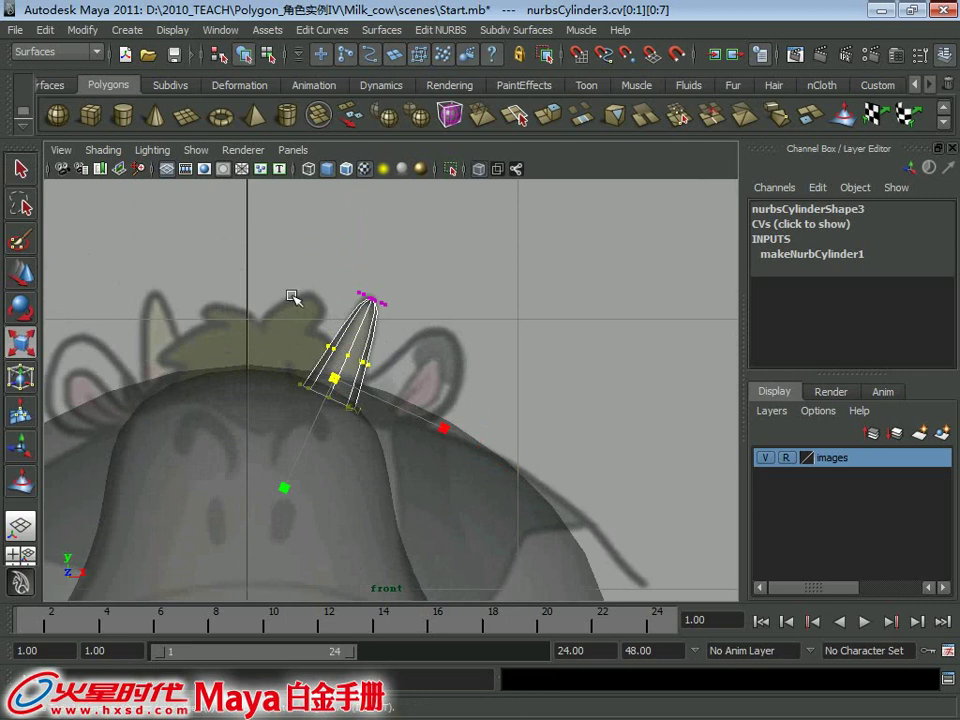
- Tilt the selected horn vertices in side view and nudge them upward
key("space")
key("space")
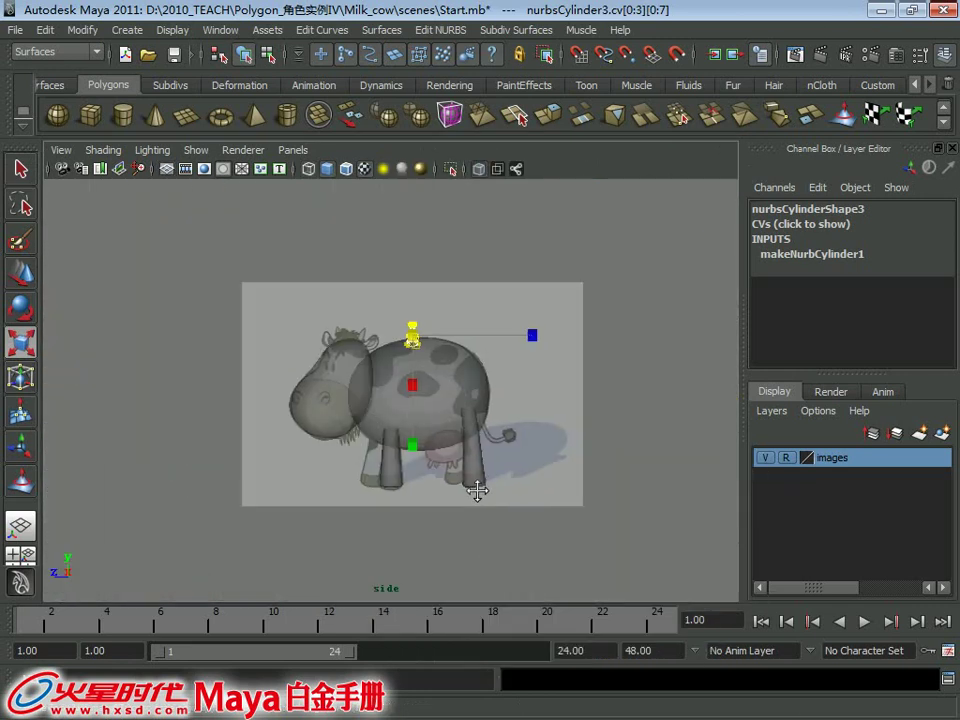
scroll(531, 471, "up", 3)
scroll(545, 380, "up", 1)
key("w")
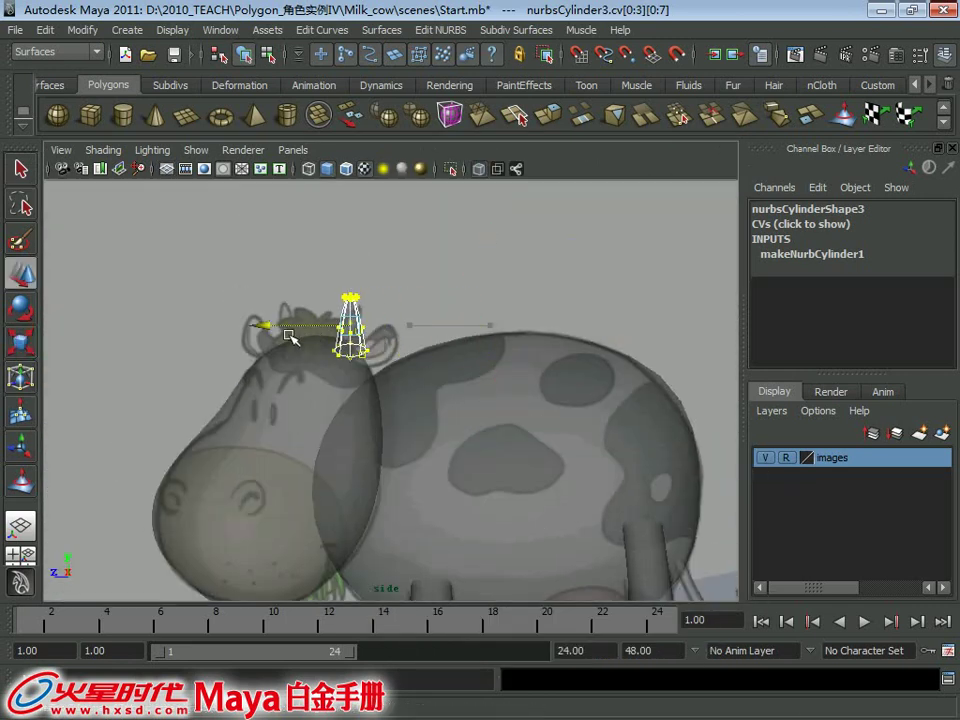
key("e")
left_click_drag(439, 258, 480, 290)
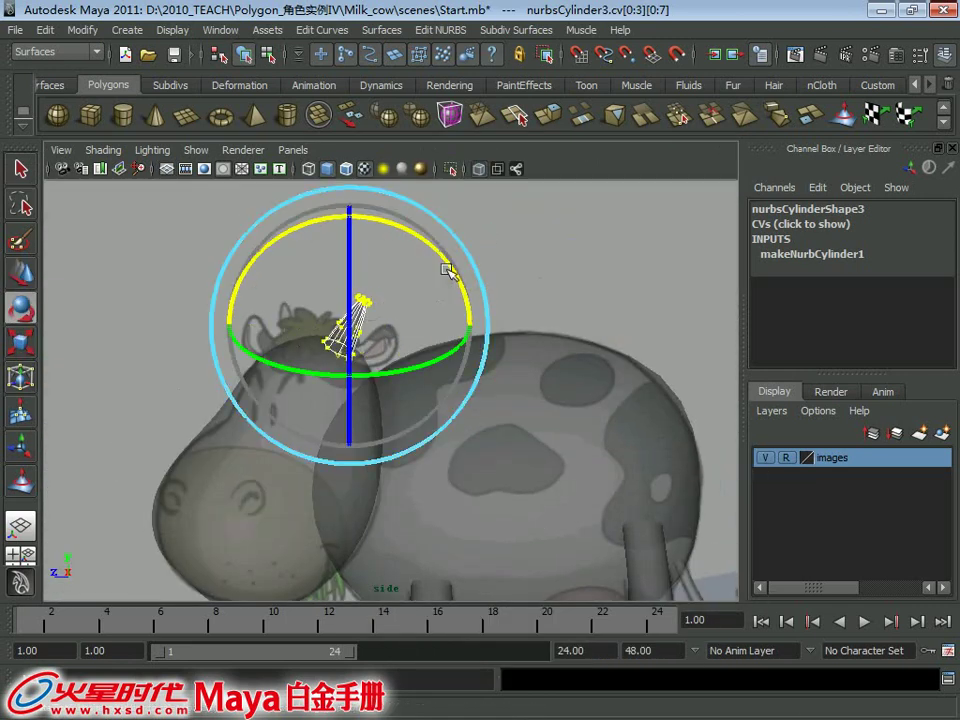
scroll(460, 310, "up", 2)
key("w")
scroll(470, 360, "up", 2)
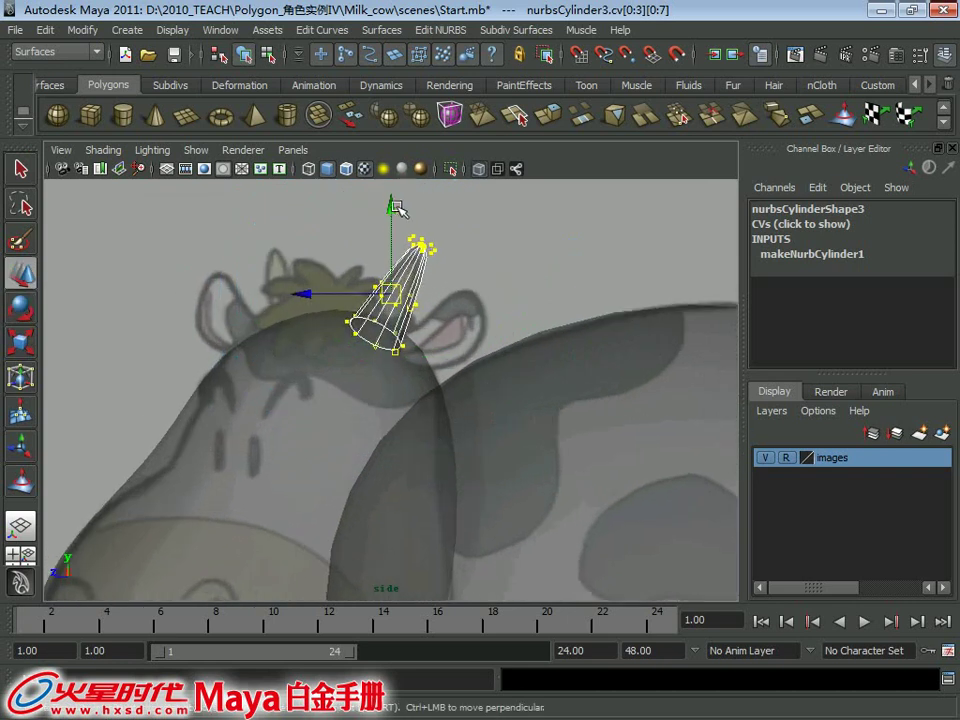
left_click_drag(397, 208, 393, 213)
key("space")
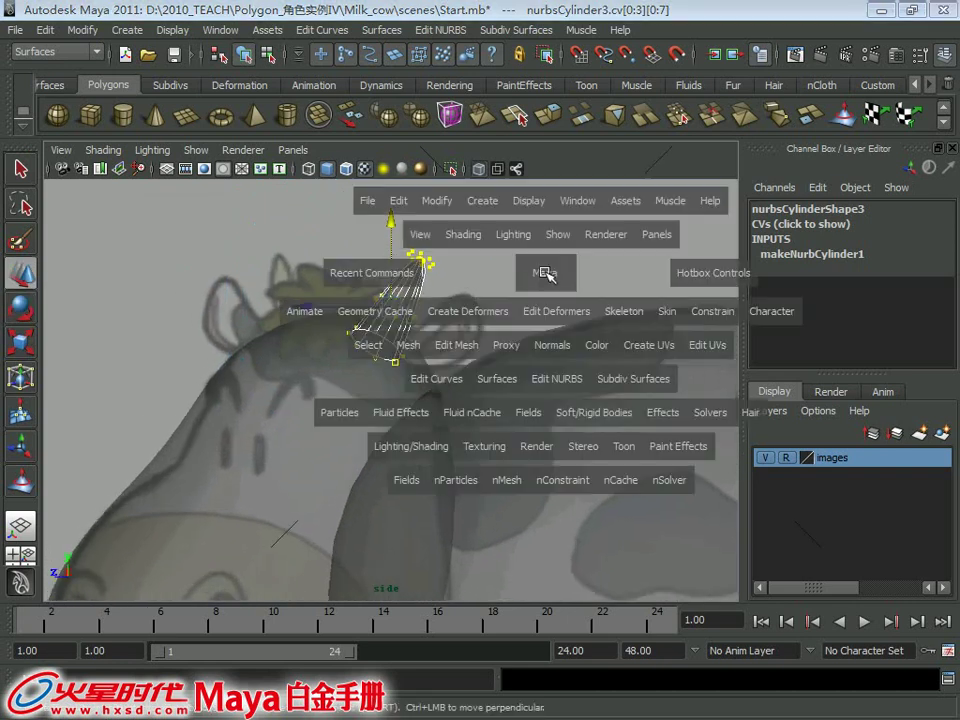
key("space")
- Select the horn's tip vertices in front view and pull them up to lengthen the horn
right_click_drag(555, 352, 611, 407, "alt")
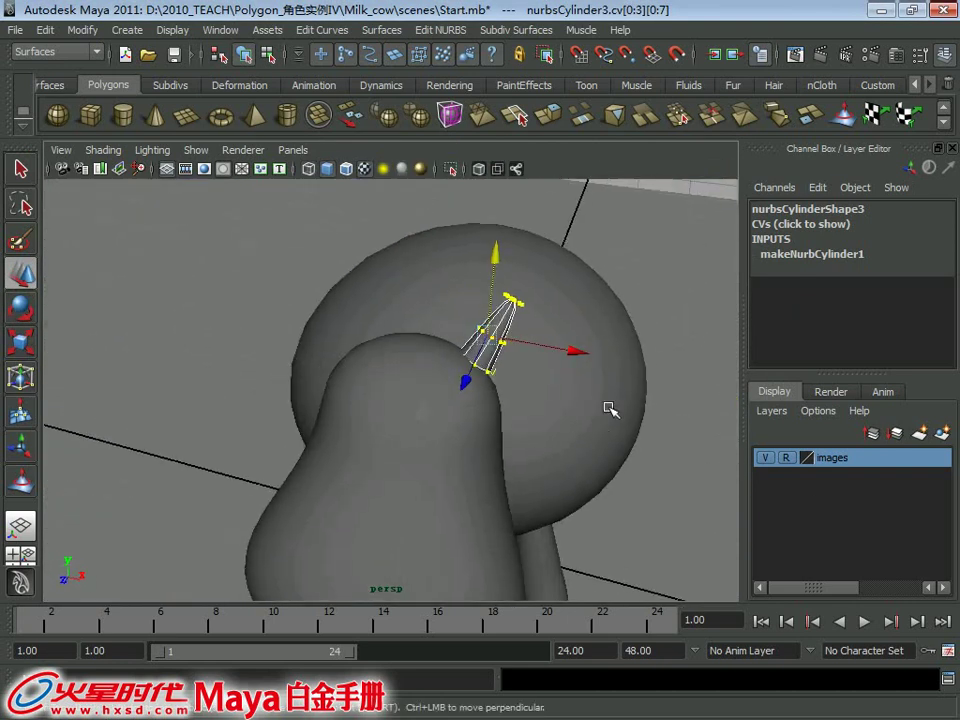
key("q")
left_click_drag(476, 375, 512, 336, "alt")
mouse_move(512, 336)
middle_mouse_down("alt")
mouse_move(487, 331)
mouse_move(477, 345)
middle_mouse_up("alt")
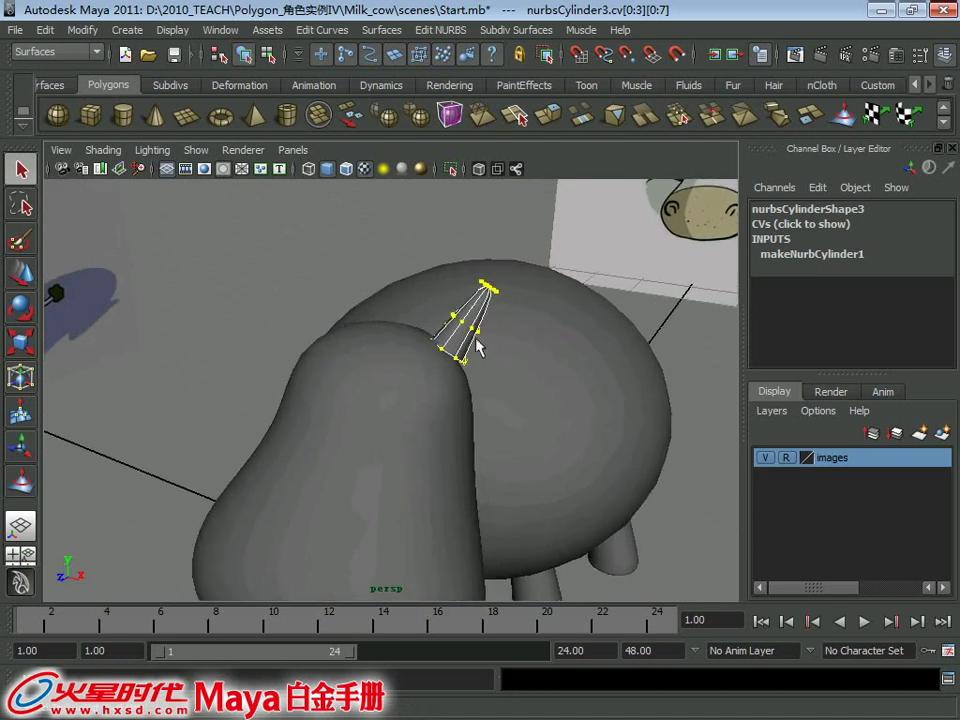
key("w")
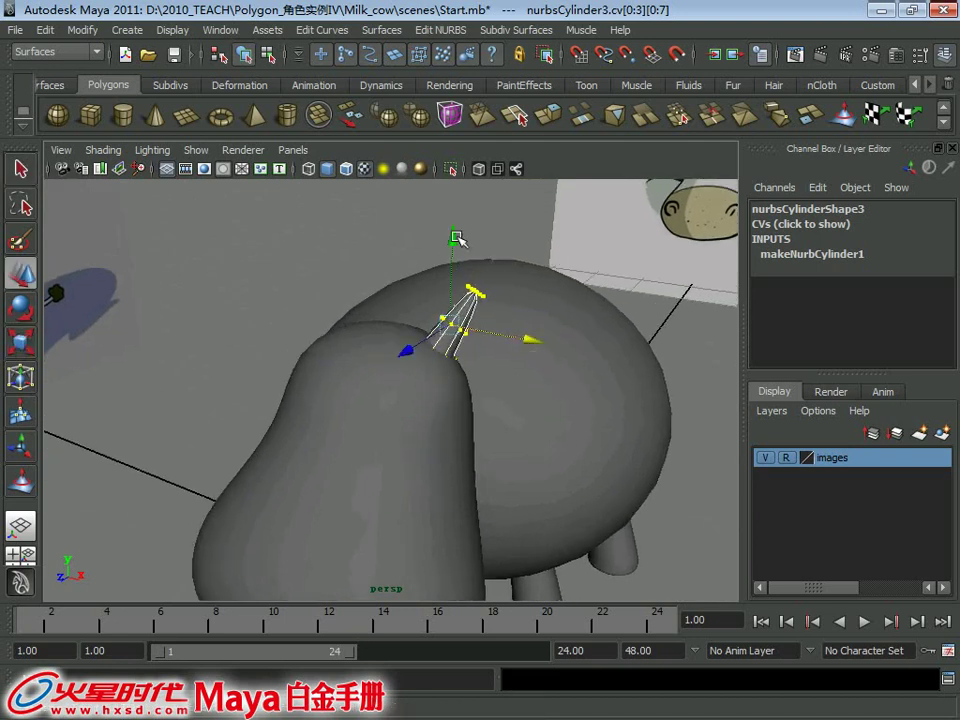
key("space")
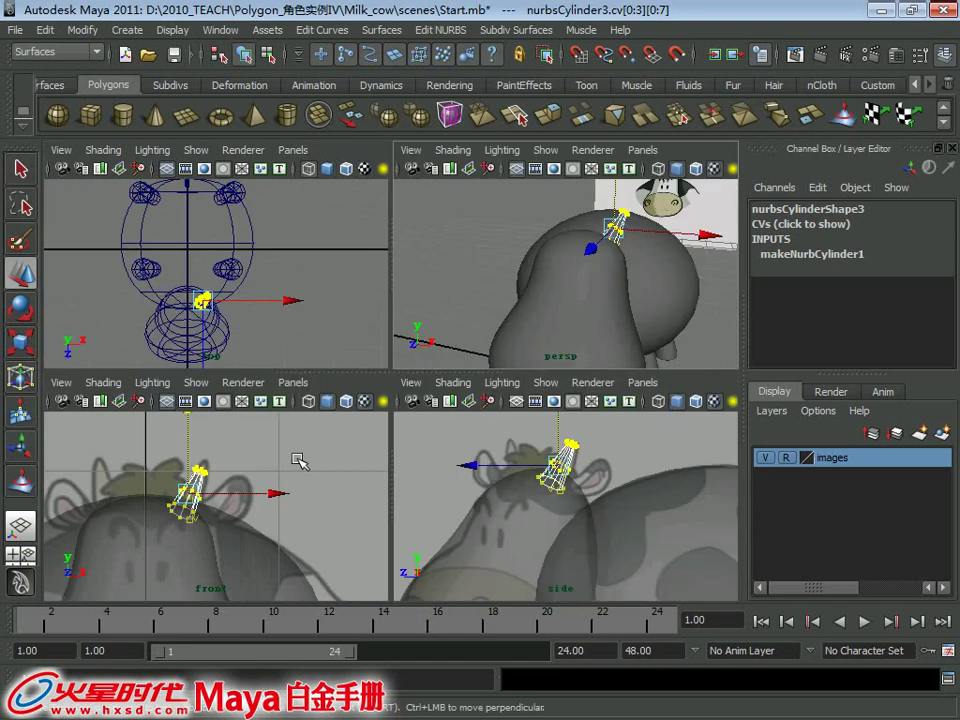
key("space")
key("q")
left_click_drag(343, 270, 384, 313)
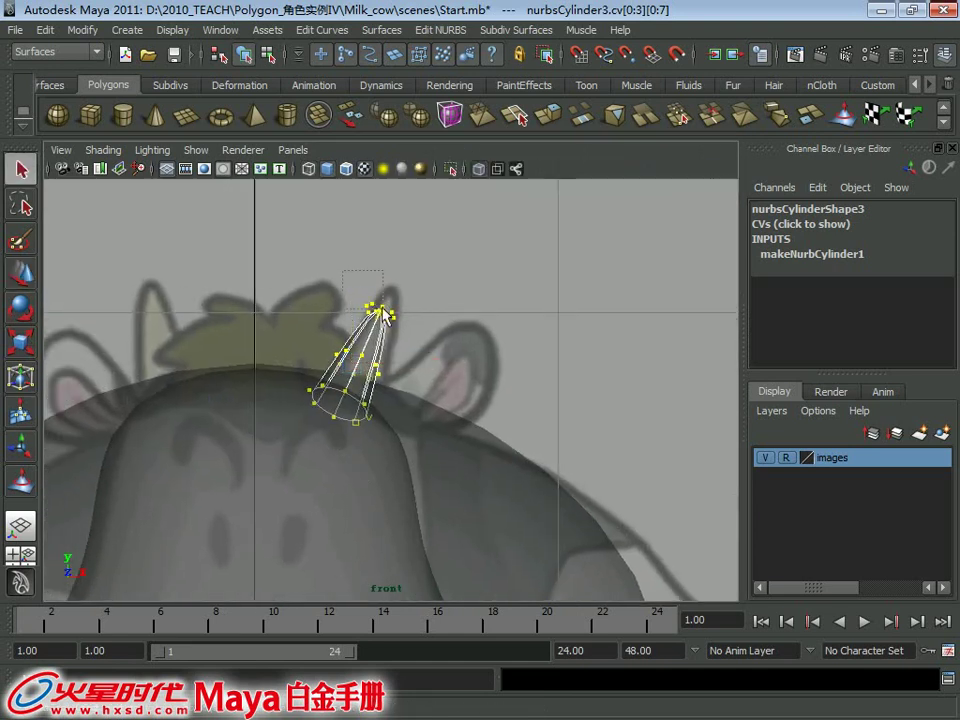
key("w")
left_click_drag(375, 229, 378, 216)
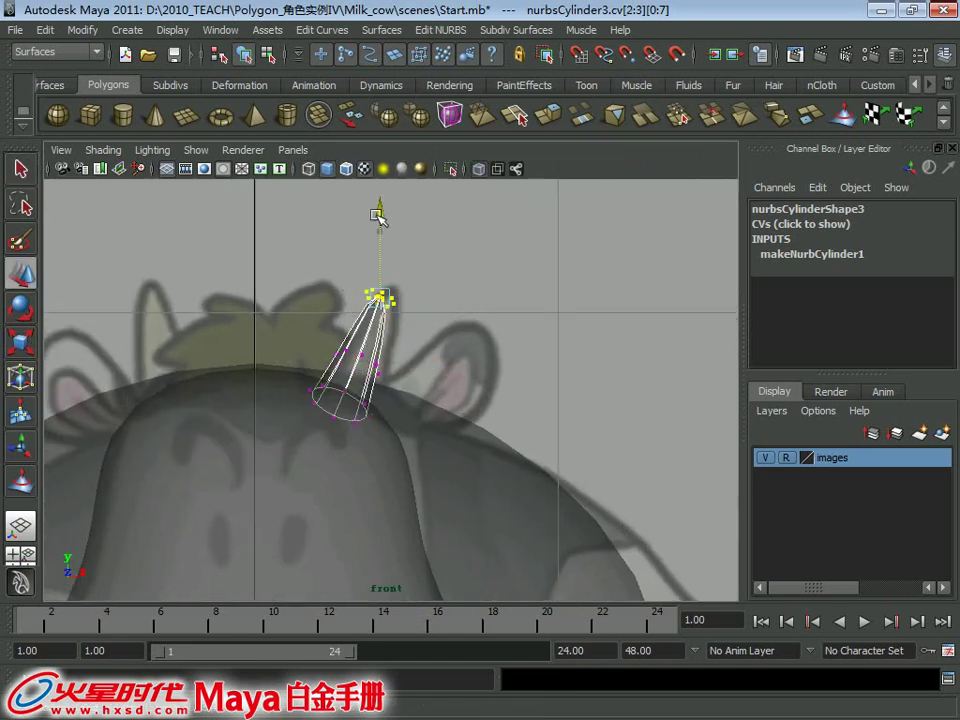
- Select all the horn's CVs in side view and orbit around to check the shape
key("space")
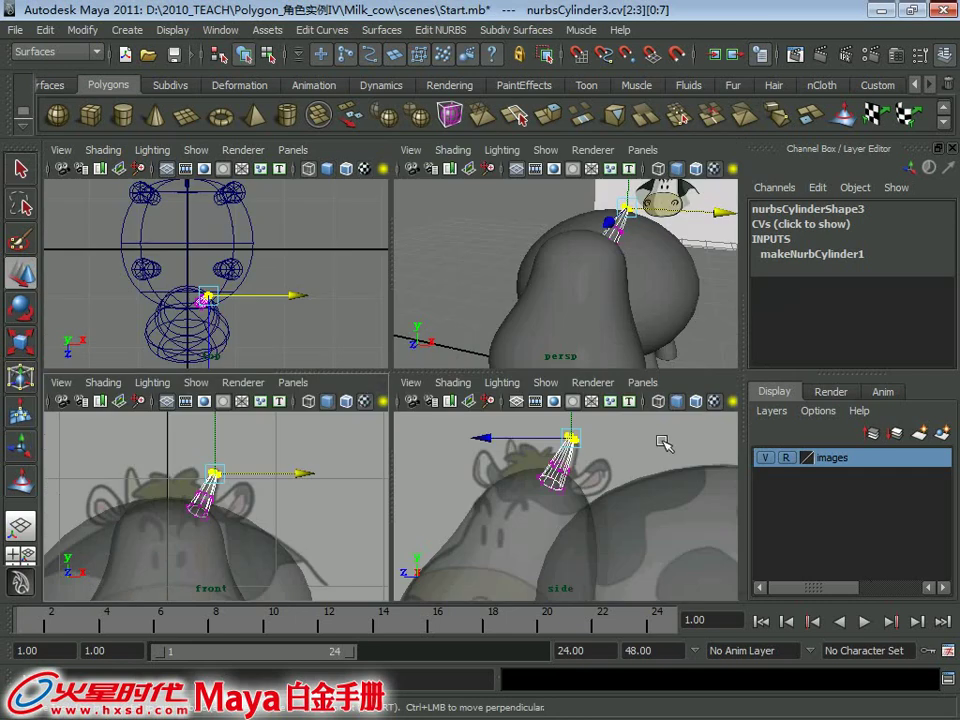
key("space")
key("space")
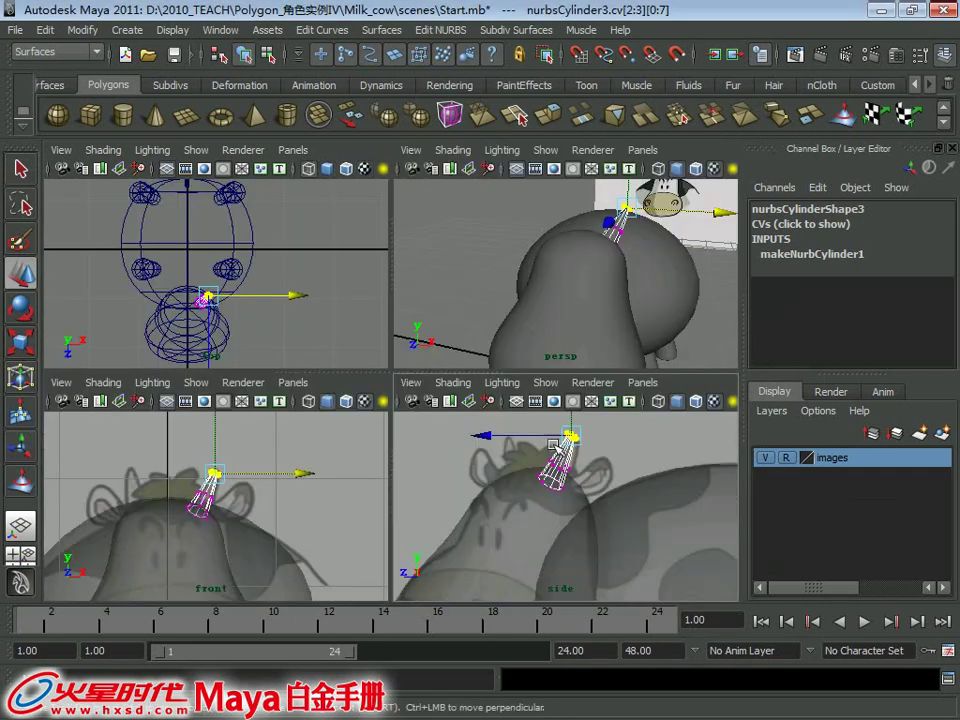
left_click_drag(595, 420, 527, 506)
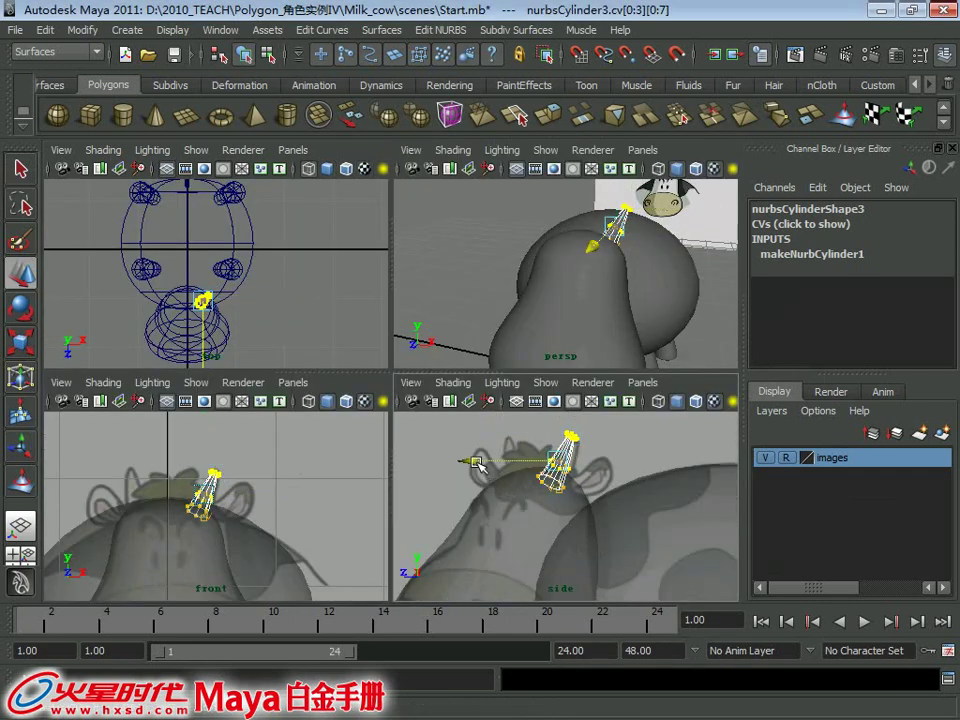
key("space")
left_click_drag(643, 253, 332, 349, "alt")
key("space")
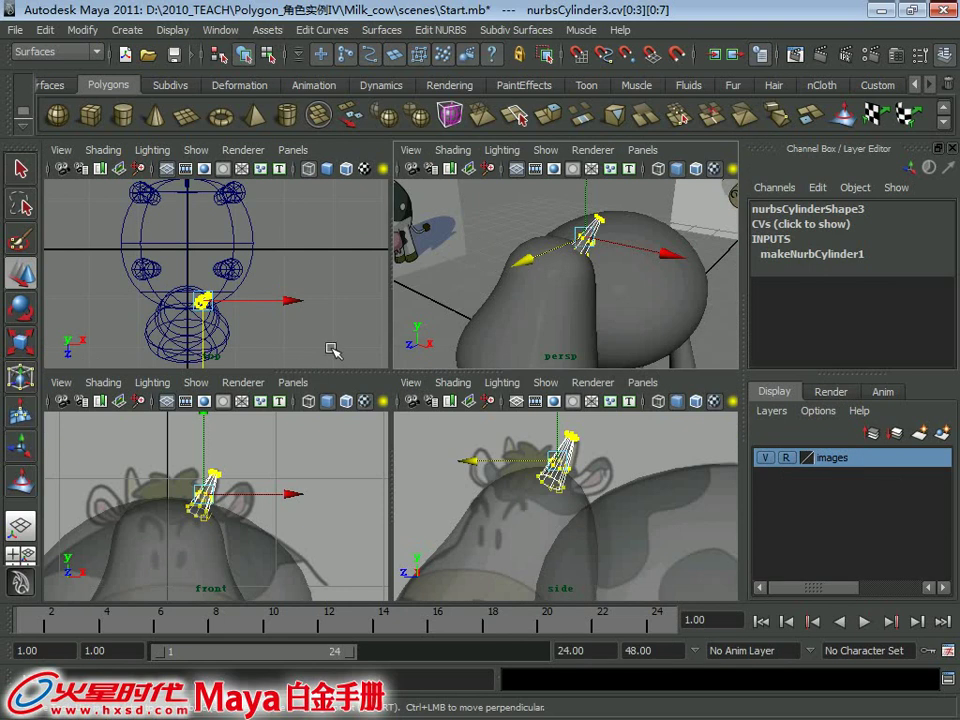
key("q")
key("space")
- Select the horn and pick an isoparm partway up it in wireframe display
right_click_drag(378, 305, 458, 282)
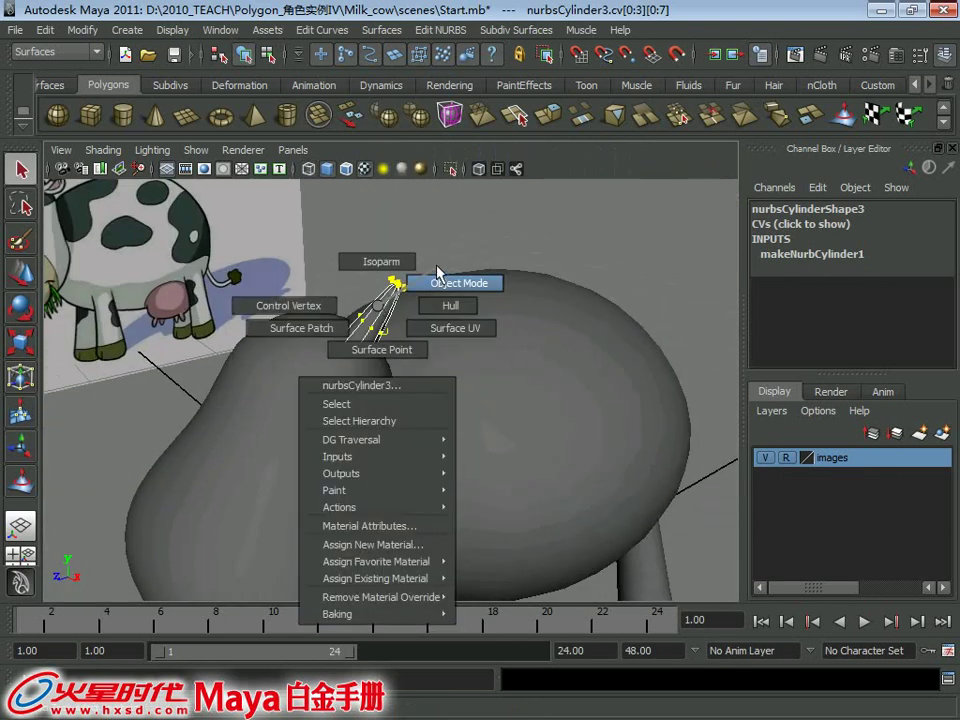
mouse_move(506, 306)
left_mouse_down("alt")
mouse_move(390, 321)
mouse_move(295, 301)
mouse_move(390, 322)
left_mouse_up("alt")
left_click(388, 325)
right_click_drag(388, 325, 502, 372, "alt")
middle_click_drag(502, 372, 424, 308, "alt")
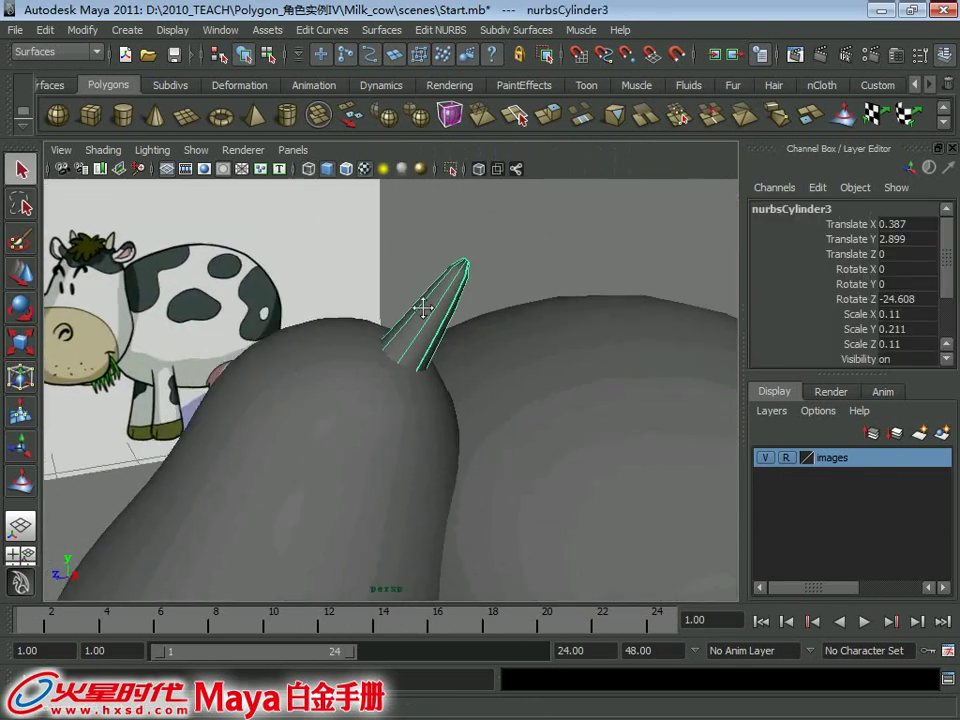
right_click(424, 309)
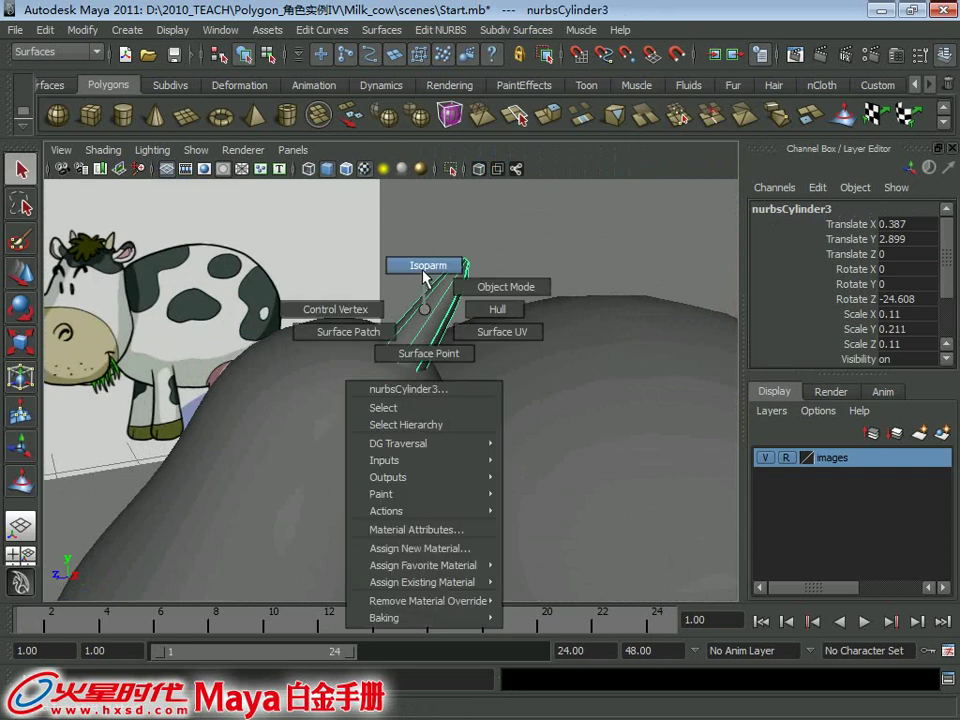
left_click(424, 266)
key("4")
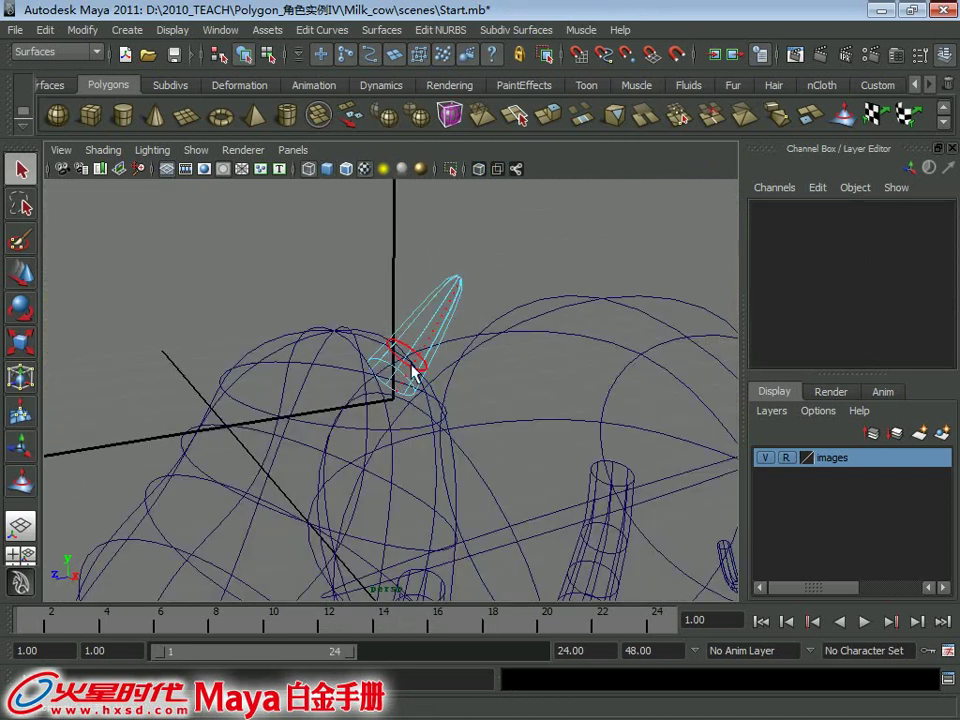
left_click(421, 344)
key("5")
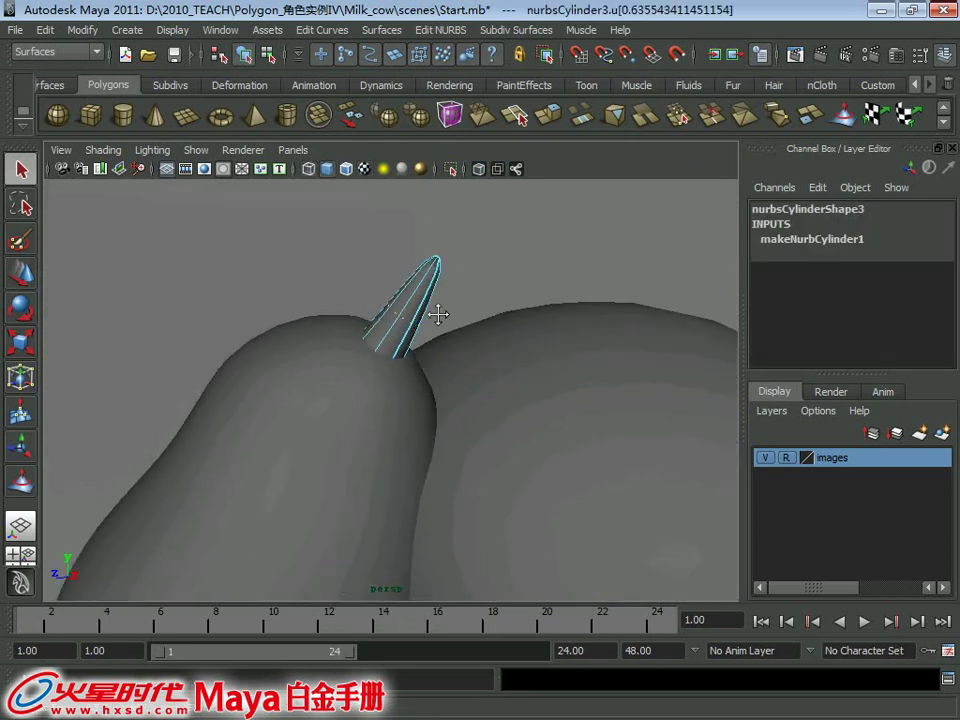
- Insert the new isoparm with Insert Isoparm from the Custom shelf, then reselect an isoparm
left_click(882, 88)
left_click(320, 115)
scroll(386, 279, "down", 3)
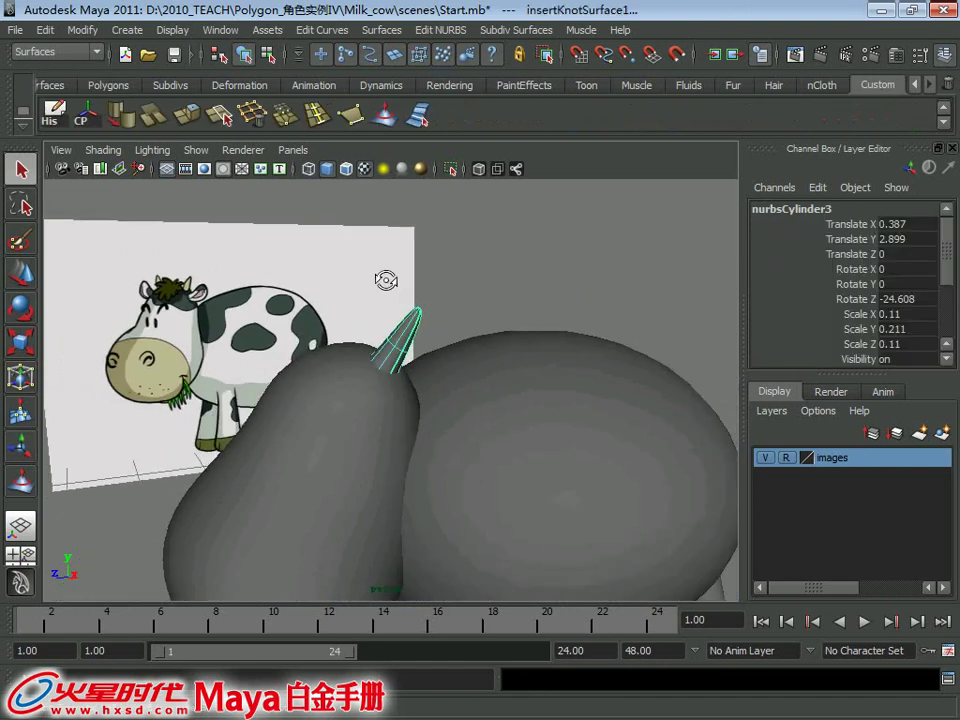
left_click(412, 352)
mouse_move(439, 289)
left_mouse_down("alt")
mouse_move(534, 392)
mouse_move(525, 422)
mouse_move(575, 442)
left_mouse_up("alt")
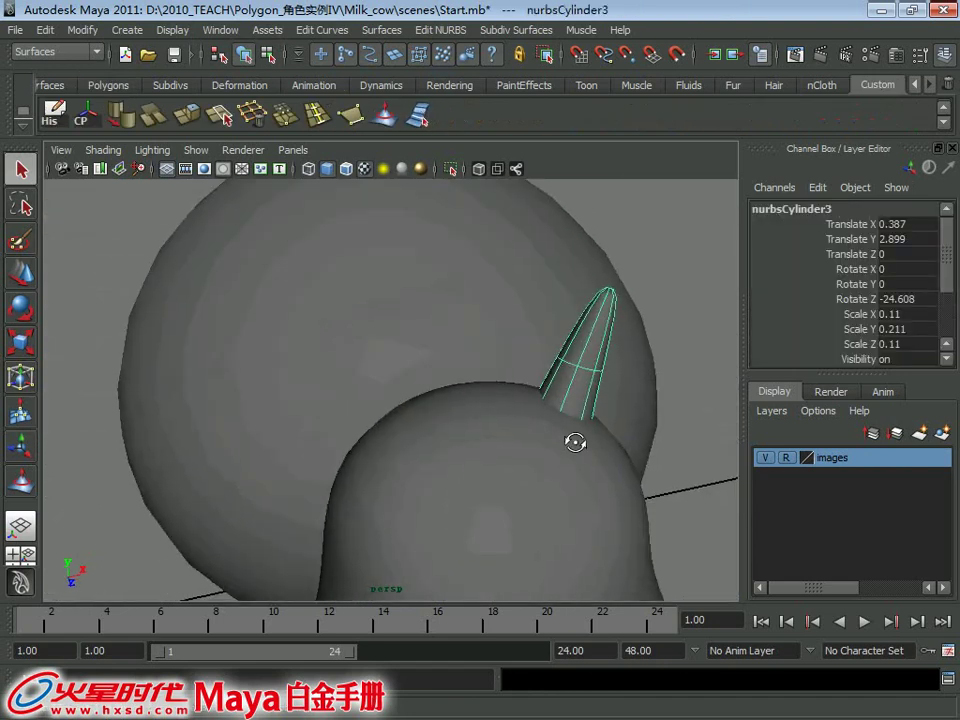
right_click_drag(565, 362, 558, 310)
left_click(551, 388)
mouse_move(551, 388)
left_mouse_down("alt")
mouse_move(557, 285)
mouse_move(520, 250)
left_mouse_up("alt")
left_click(336, 32)
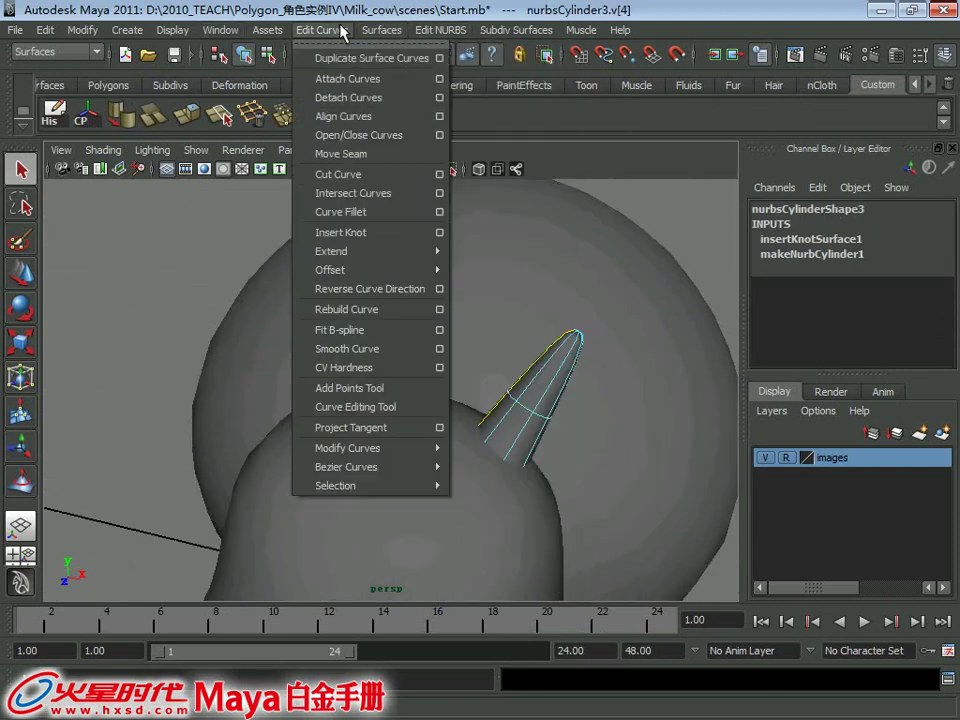
- Centre the horn's pivot, trying and undoing a sideways tilt
left_click(343, 150)
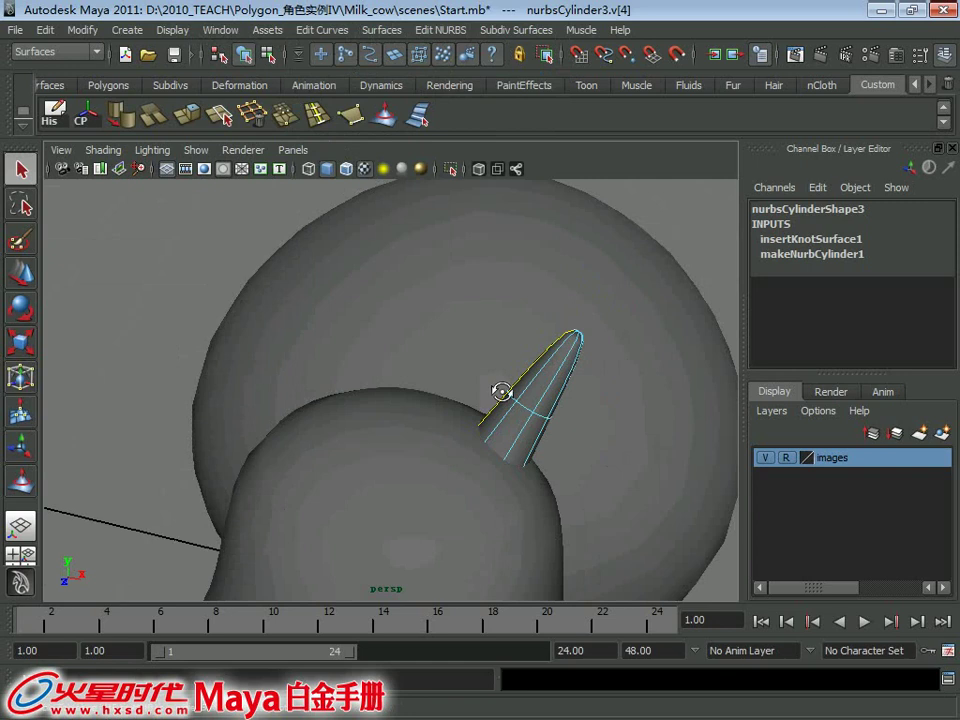
mouse_move(497, 392)
left_mouse_down("alt")
mouse_move(454, 392)
mouse_move(420, 407)
left_mouse_up("alt")
right_click_drag(418, 347, 497, 326)
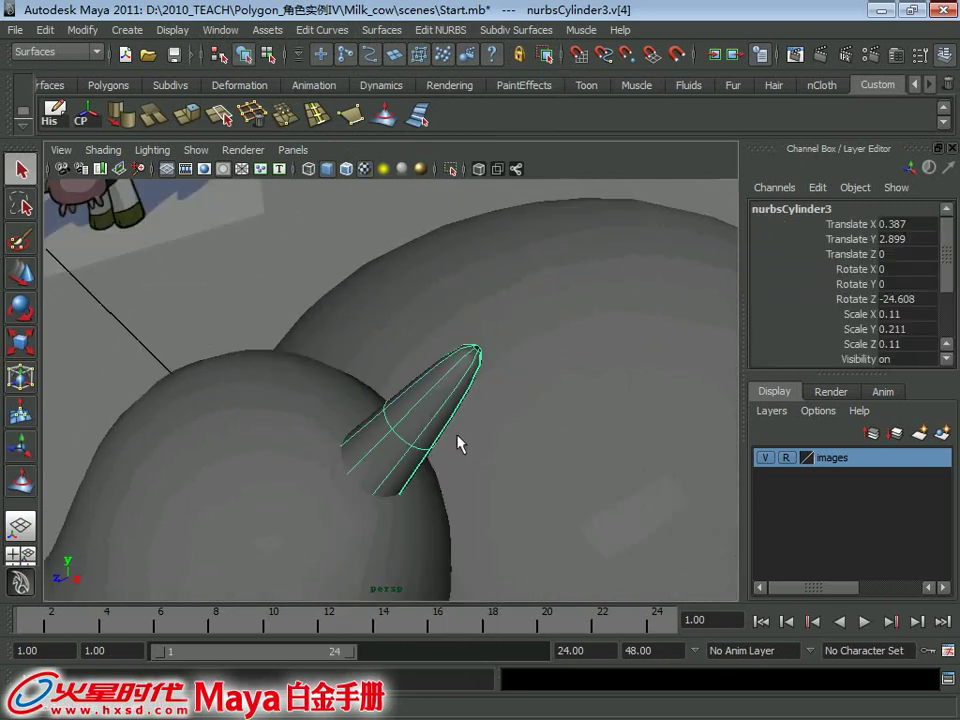
key("e")
mouse_move(411, 506)
left_mouse_down("alt")
mouse_move(539, 367)
mouse_move(500, 330)
left_mouse_up("alt")
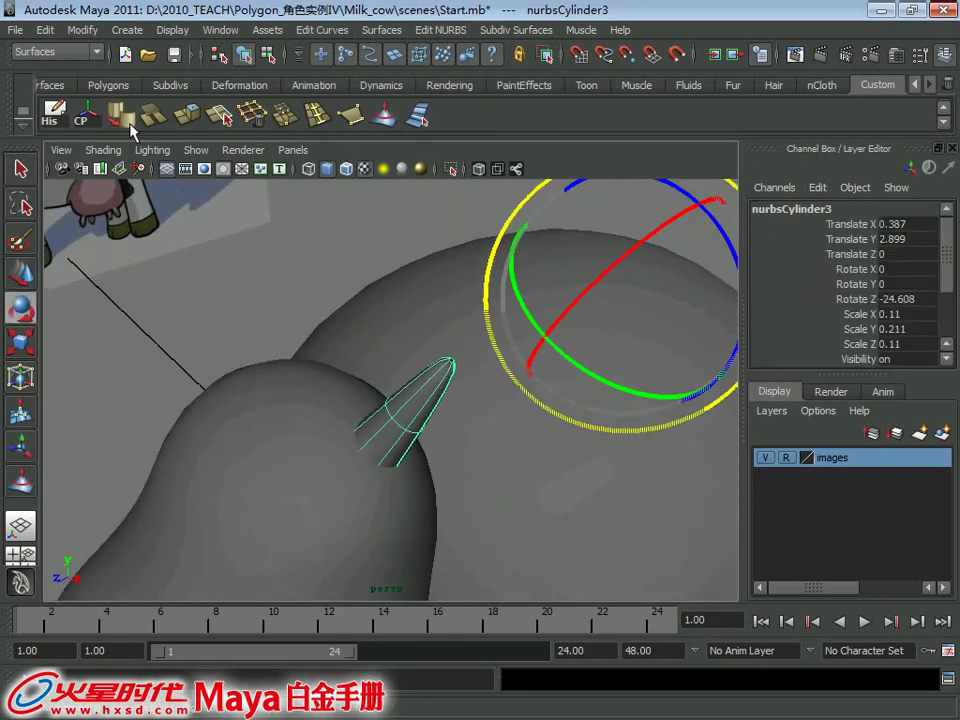
left_click(82, 121)
left_click_drag(400, 528, 311, 439)
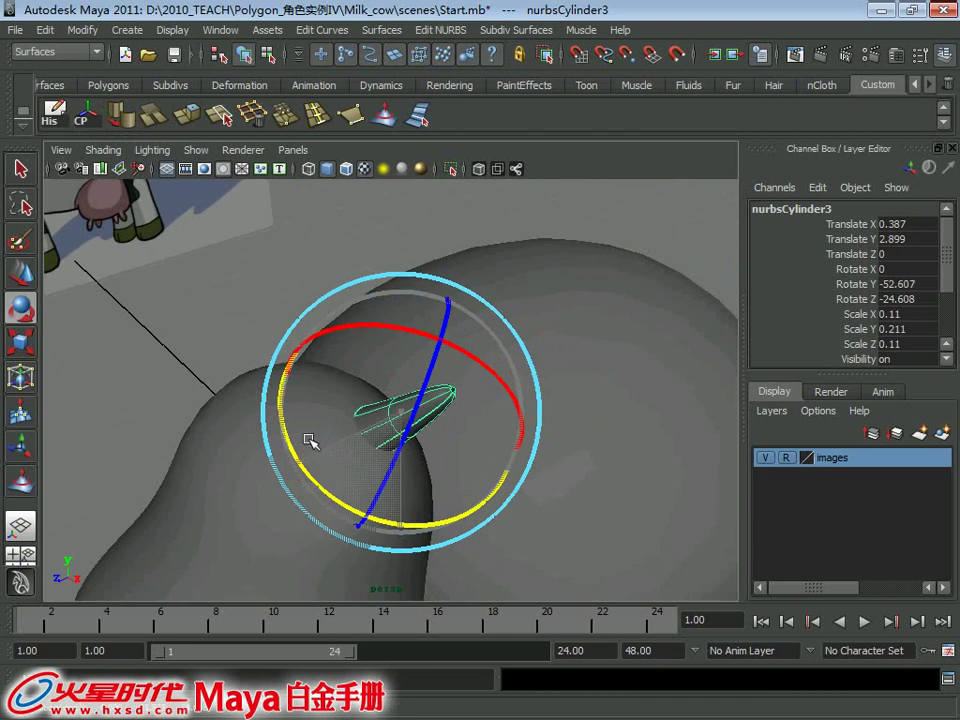
key("ctrl+z")
- Spin the horn around its vertical axis and tilt it forward over the head
mouse_move(456, 454)
left_mouse_down("alt")
mouse_move(349, 339)
mouse_move(350, 386)
mouse_move(453, 369)
left_mouse_up("alt")
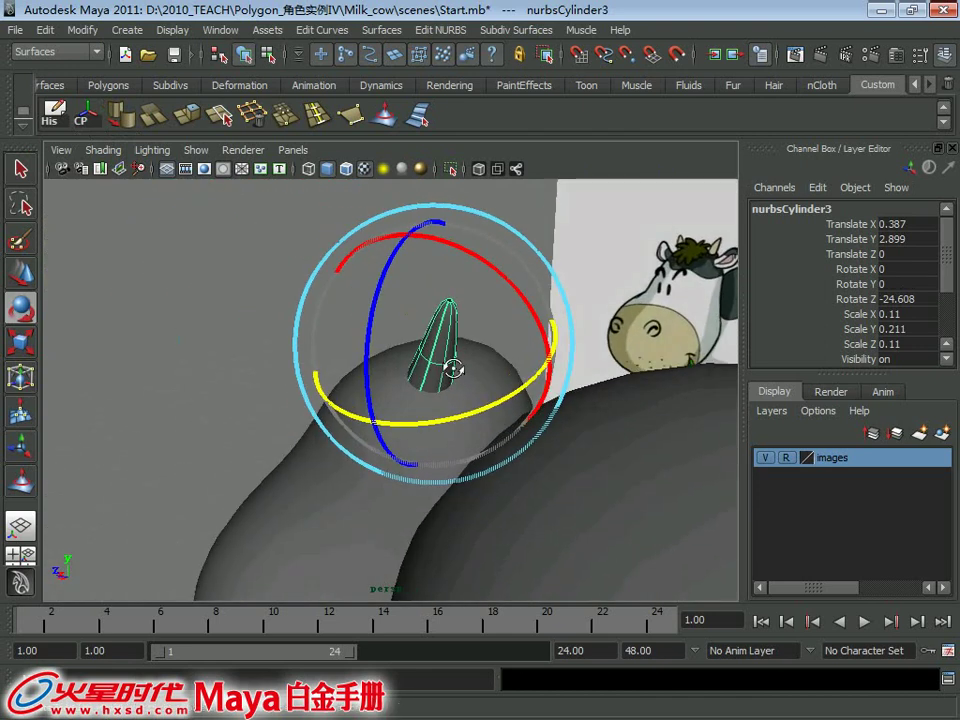
mouse_move(472, 414)
left_mouse_down("alt")
mouse_move(416, 414)
mouse_move(420, 405)
mouse_move(377, 422)
mouse_move(333, 383)
mouse_move(392, 435)
mouse_move(388, 411)
mouse_move(414, 328)
left_mouse_up("alt")
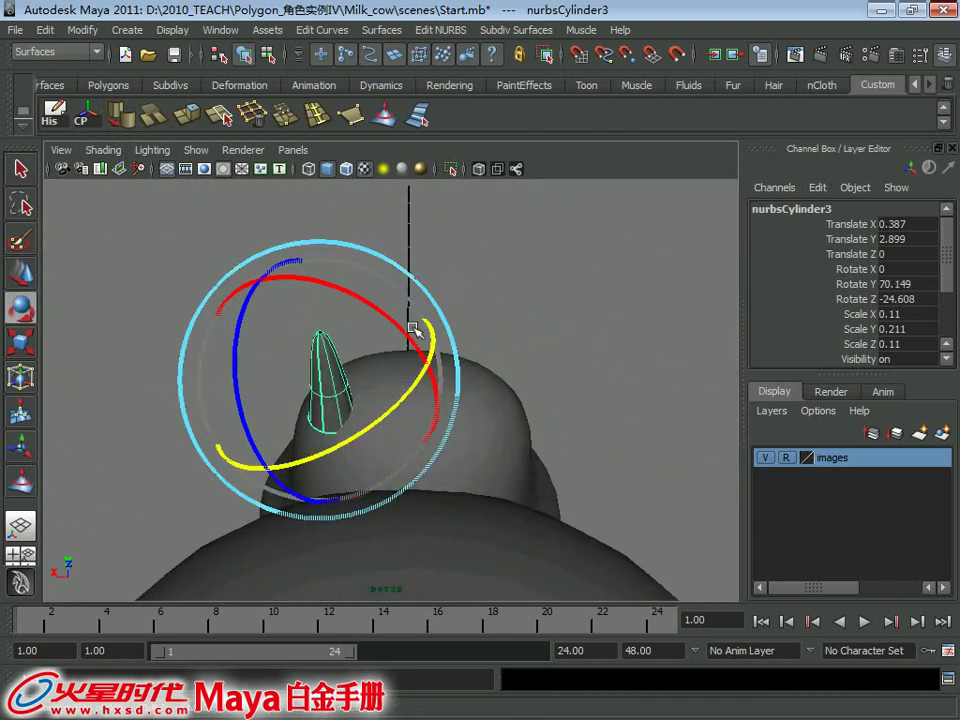
mouse_move(408, 374)
left_mouse_down()
mouse_move(409, 394)
mouse_move(468, 310)
left_mouse_up()
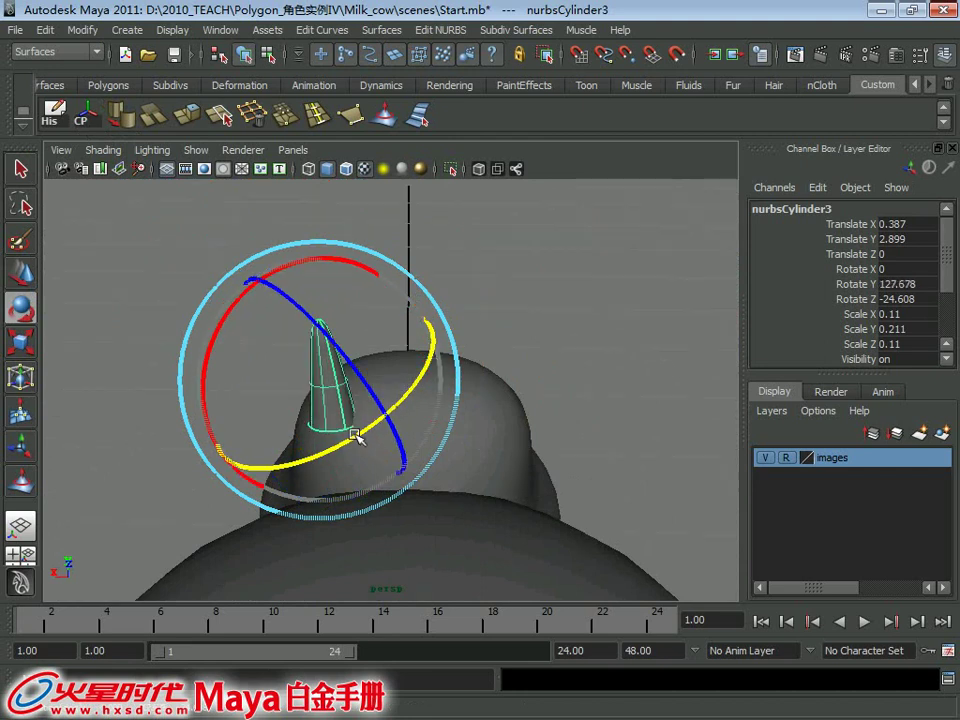
mouse_move(355, 435)
left_mouse_down()
mouse_move(429, 381)
mouse_move(395, 412)
mouse_move(407, 371)
mouse_move(446, 467)
mouse_move(439, 431)
mouse_move(553, 433)
left_mouse_up()
mouse_move(495, 296)
left_mouse_down()
mouse_move(535, 302)
mouse_move(481, 308)
left_mouse_up()
- Nudge the horn down onto the head in side view
key("space")
key("space")
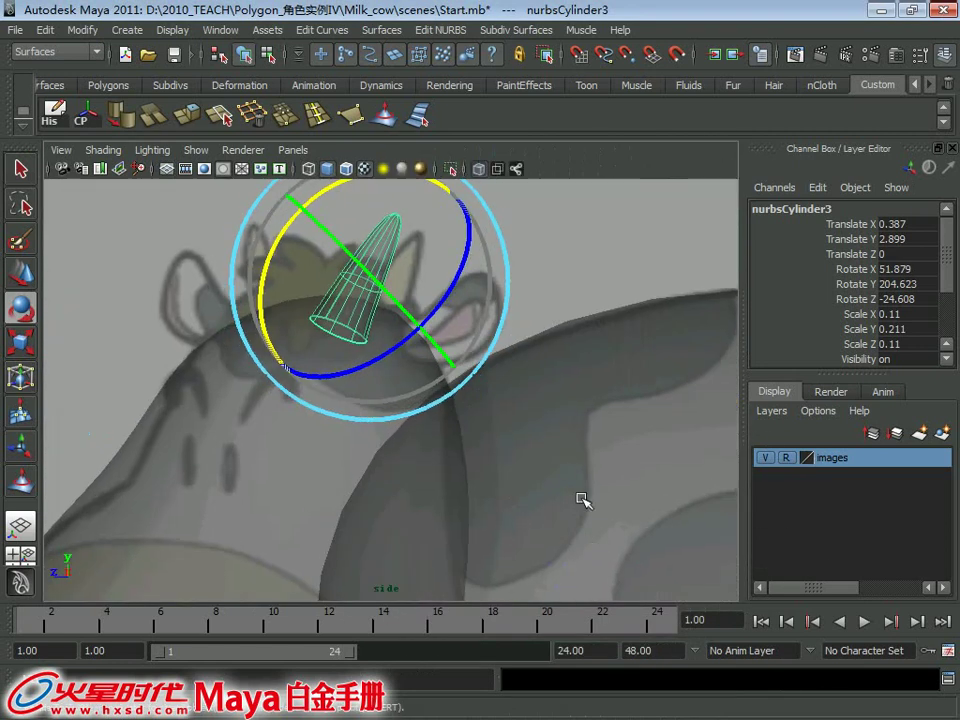
key("w")
left_click_drag(363, 327, 382, 334)
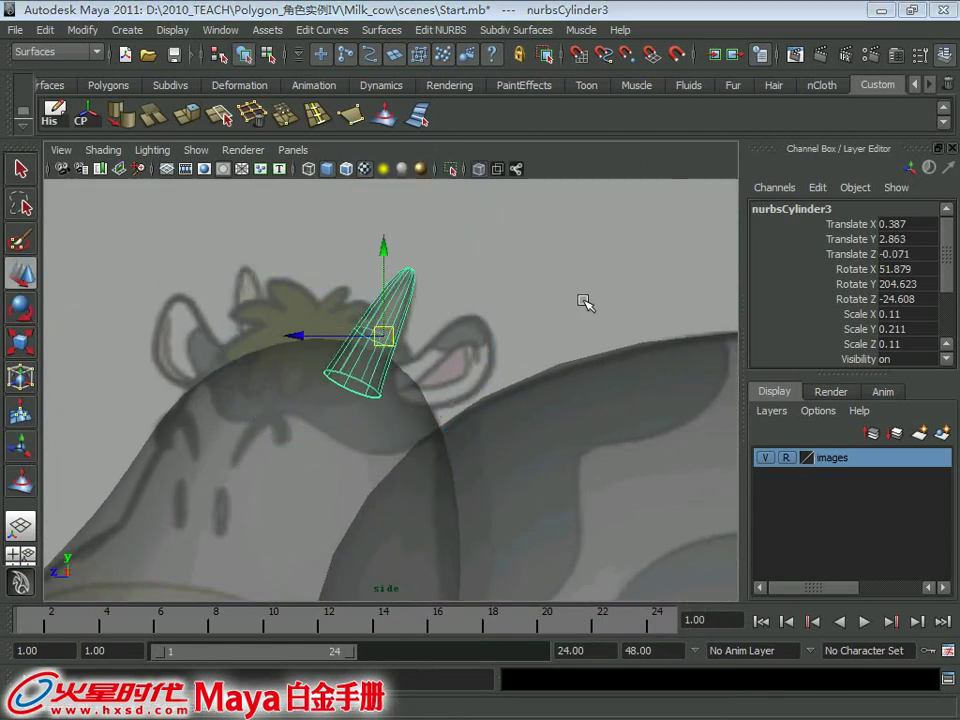
key("space")
key("space")
mouse_move(613, 337)
left_mouse_down("alt")
mouse_move(503, 339)
mouse_move(521, 319)
left_mouse_up("alt")
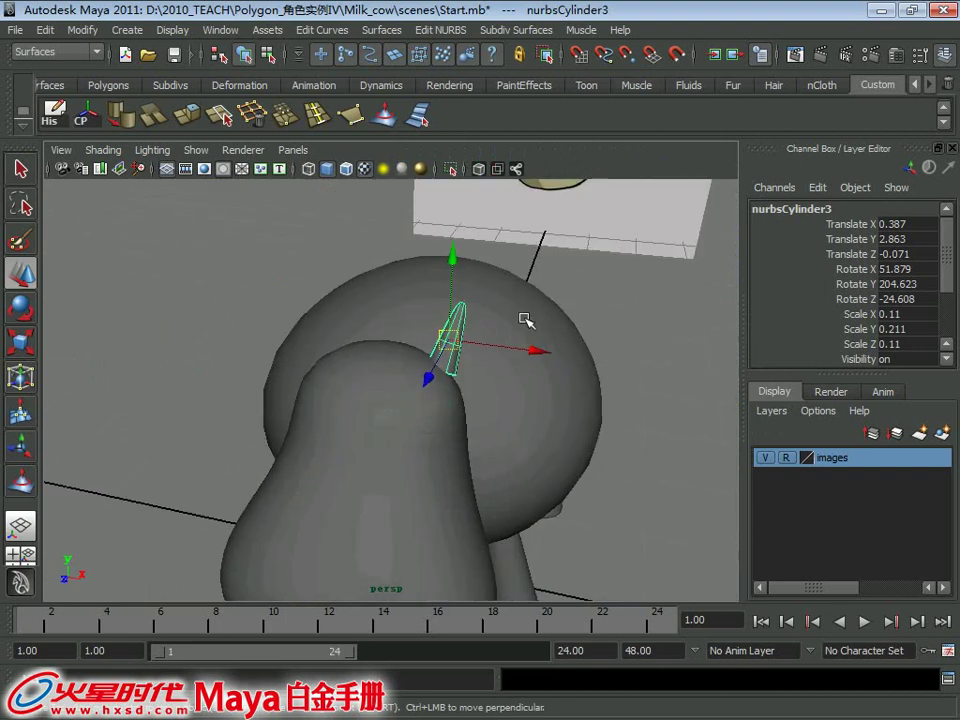
key("space")
key("space")
- Tilt the horn outward to match the front reference and raise it, ending at rotation 57.927, 212.437, -40.672
key("e")
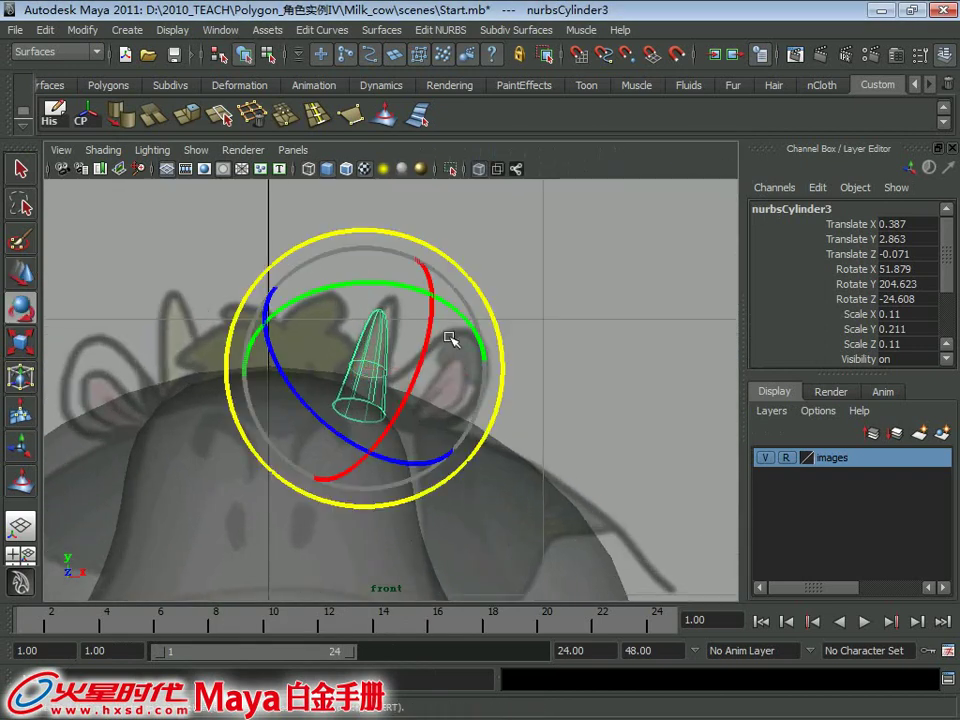
mouse_move(452, 336)
left_mouse_down()
mouse_move(476, 334)
mouse_move(487, 361)
mouse_move(476, 343)
left_mouse_up()
key("w")
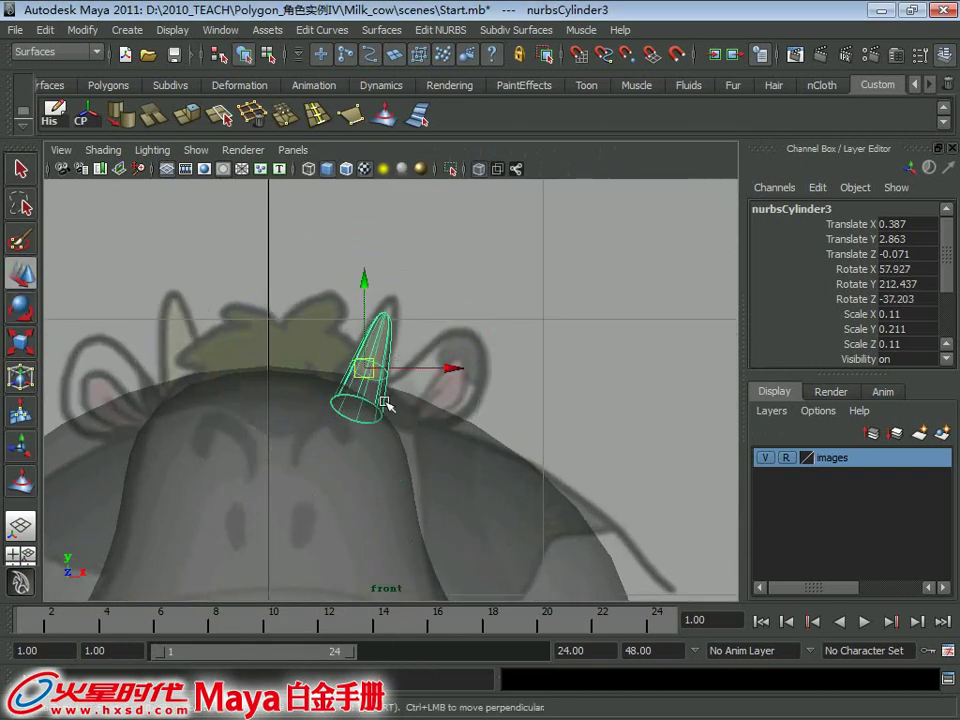
left_click_drag(367, 371, 366, 362)
key("e")
left_click_drag(480, 317, 491, 328)
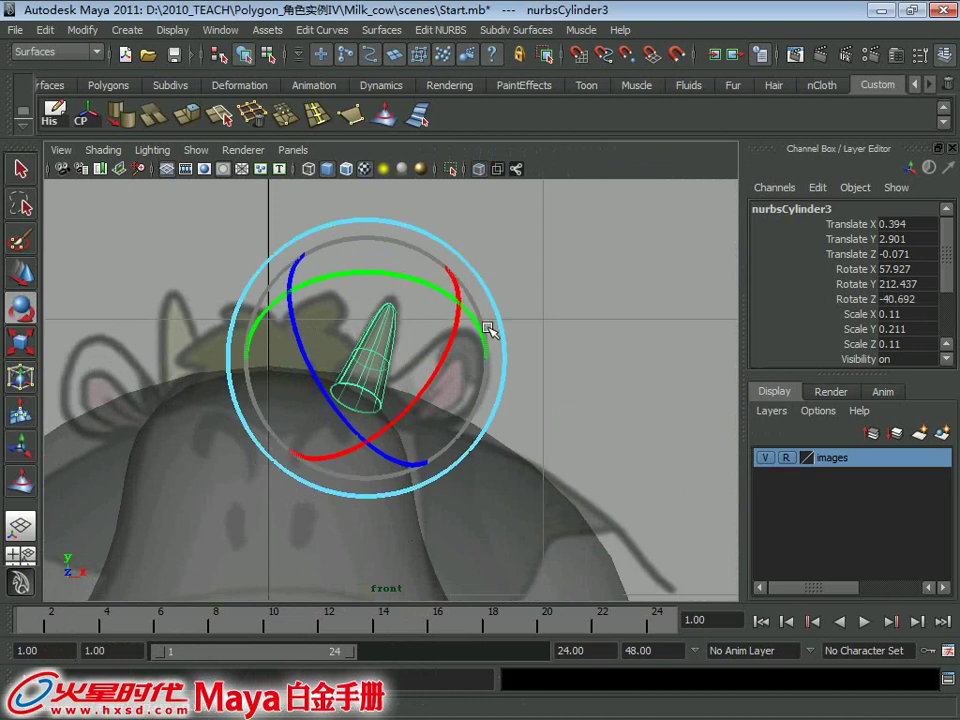
key("r")
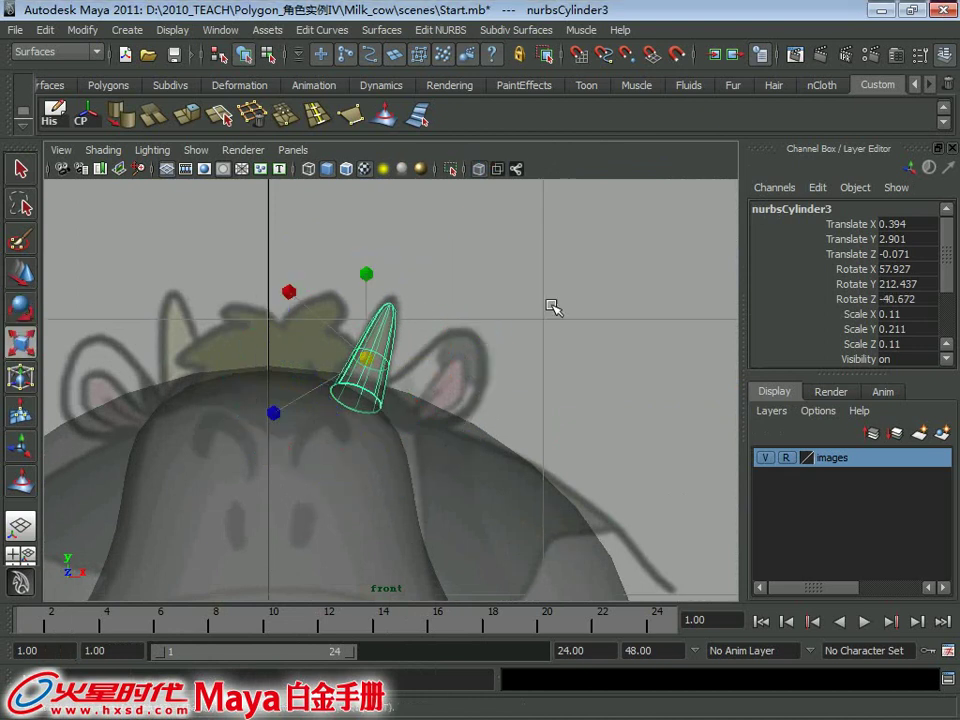
key("space")
key("space")
mouse_move(583, 294)
left_mouse_down("alt")
mouse_move(420, 279)
mouse_move(461, 411)
mouse_move(507, 338)
mouse_move(466, 370)
left_mouse_up("alt")
- Show the horn's hulls and select its bottom two rings of control points
key("q")
right_click(466, 370)
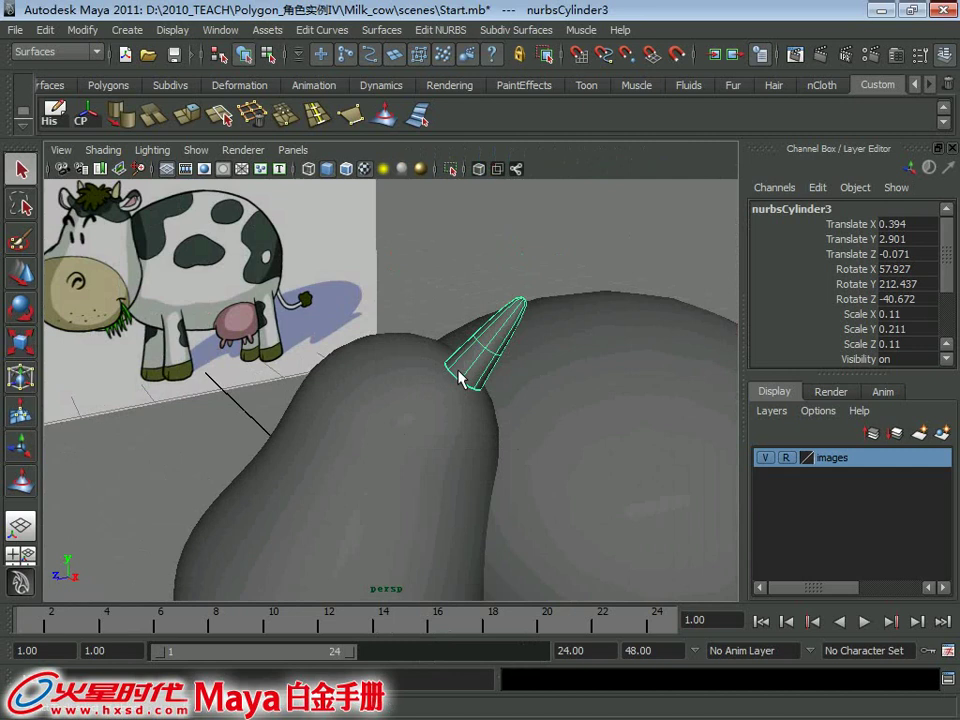
right_click_drag(466, 352, 368, 347)
right_click_drag(463, 350, 398, 354)
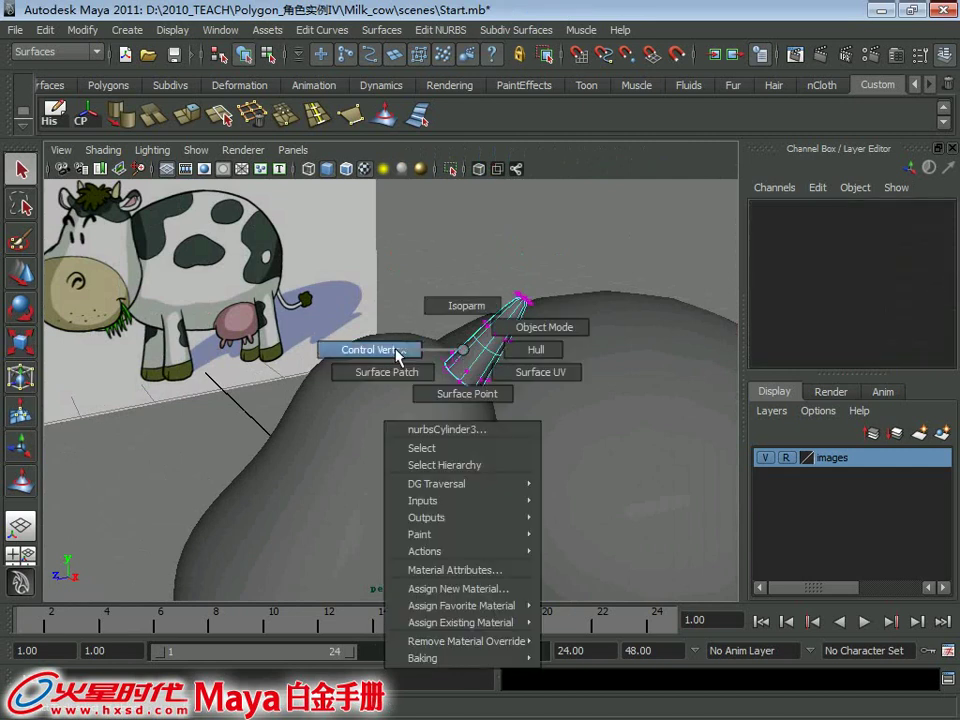
right_click_drag(493, 356, 495, 354)
left_click(462, 372)
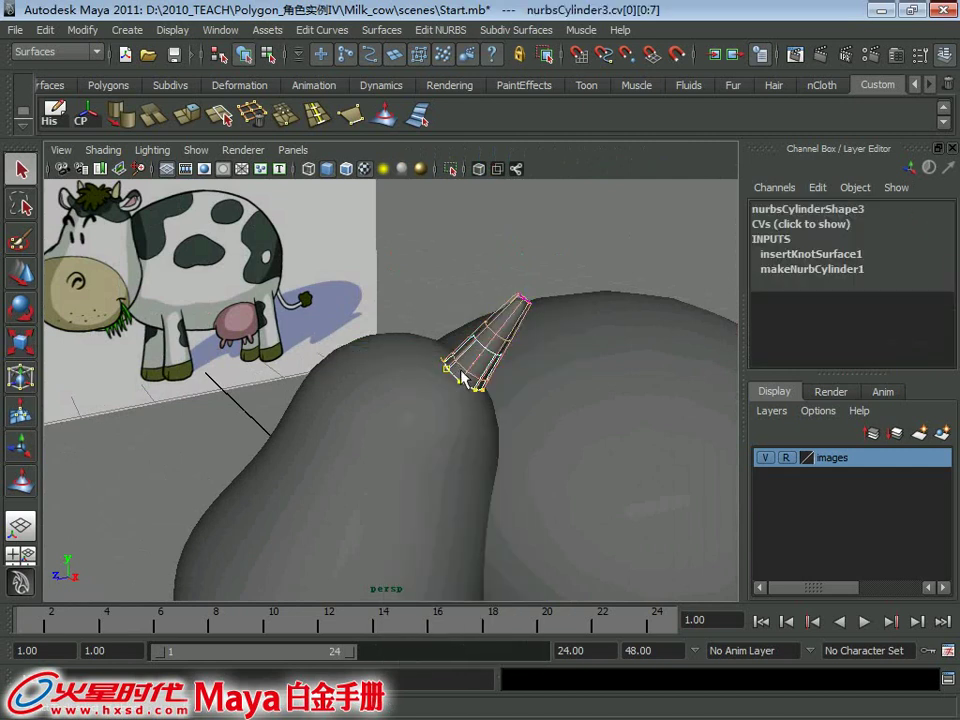
left_click_drag(436, 325, 579, 447, "alt")
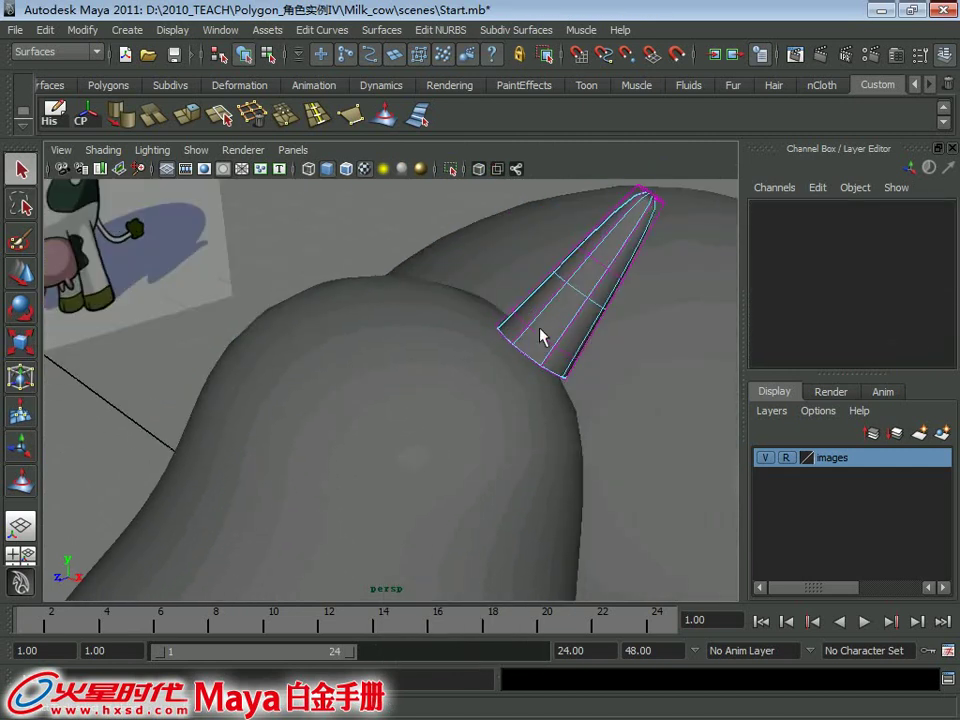
left_click(536, 367)
left_click_drag(536, 367, 483, 334, "alt")
- Move the two base rings into the head and return the horn to object mode
key("w")
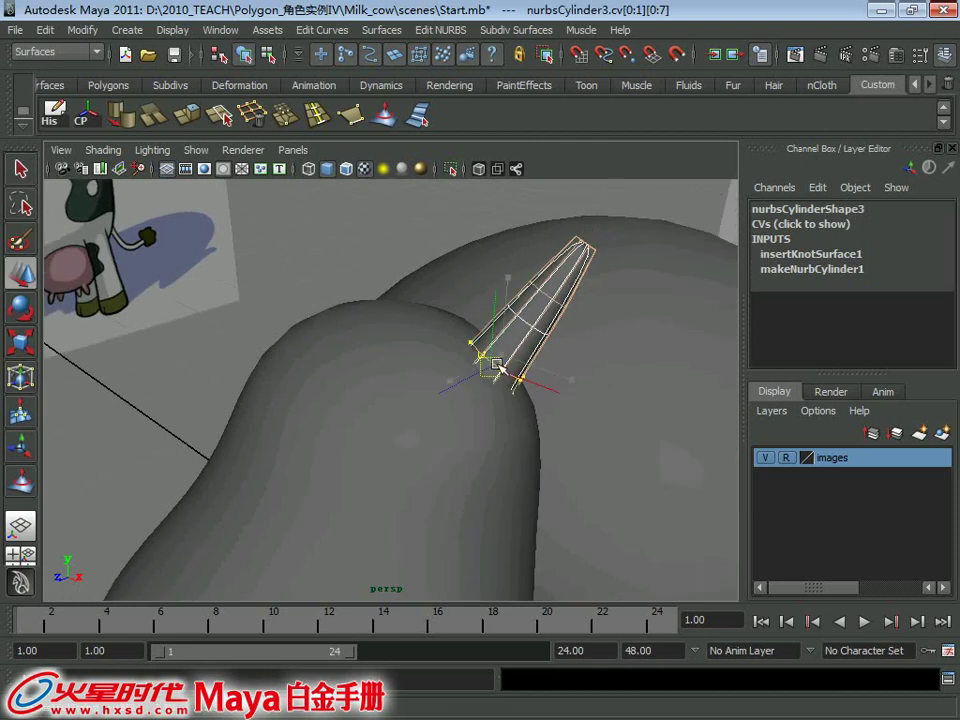
mouse_move(497, 381)
left_mouse_down("alt")
mouse_move(563, 381)
mouse_move(488, 325)
left_mouse_up("alt")
key("q")
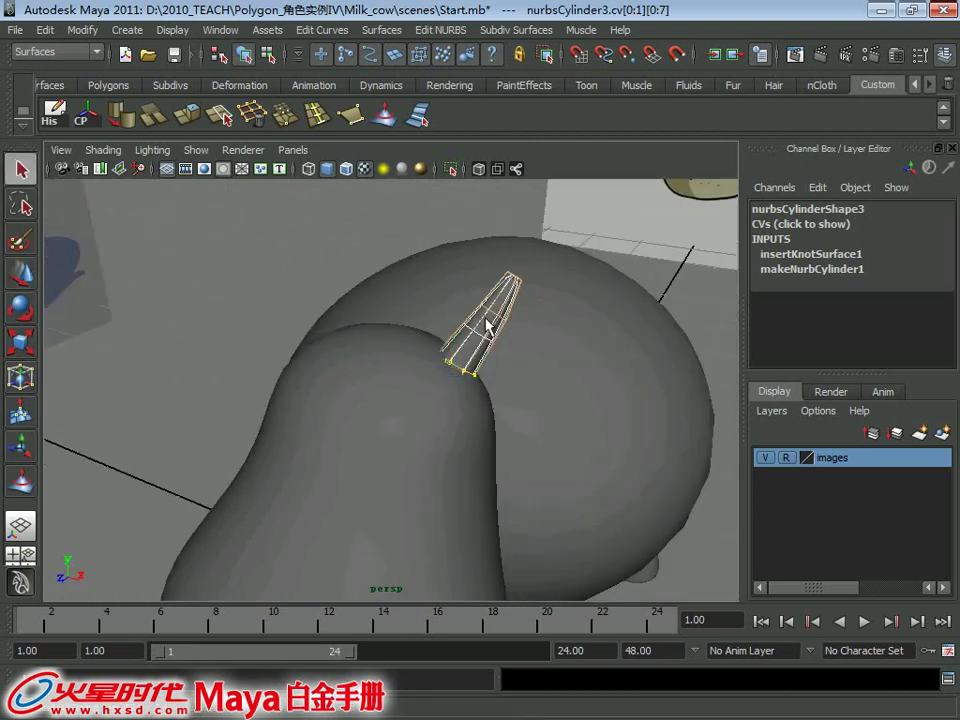
right_click(487, 318)
left_click(508, 302)
scroll(440, 318, "down", 5)
key("w")
mouse_move(400, 330)
left_mouse_down("alt")
mouse_move(460, 320)
mouse_move(440, 318)
mouse_move(328, 368)
mouse_move(514, 388)
left_mouse_up("alt")
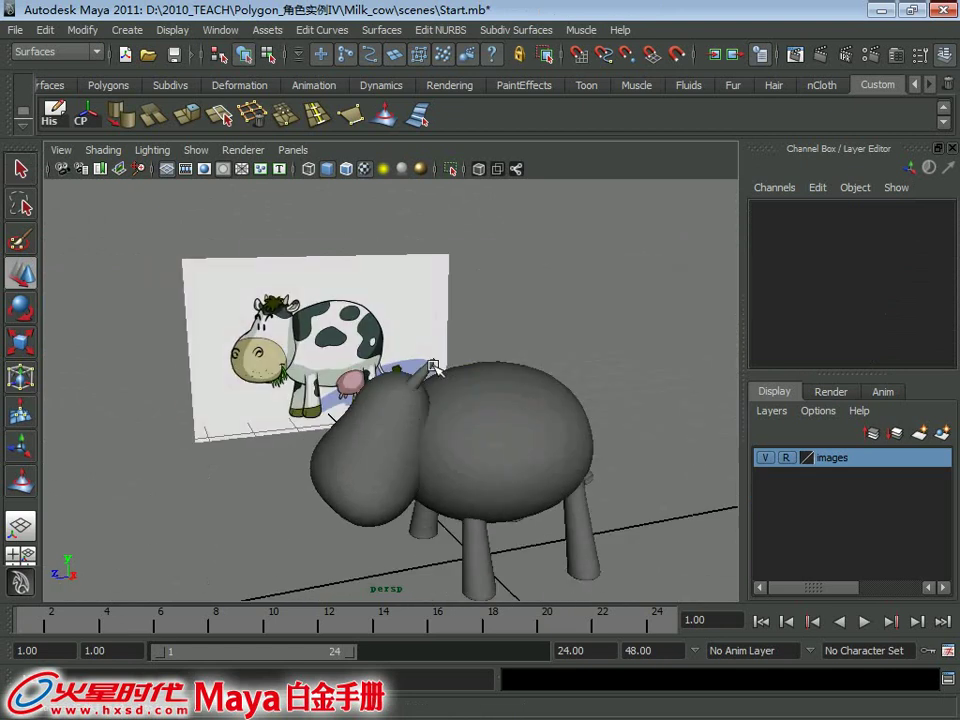
- Group the horn with Ctrl+G, pivot at the origin, and orbit around the cow
key("ctrl+g")
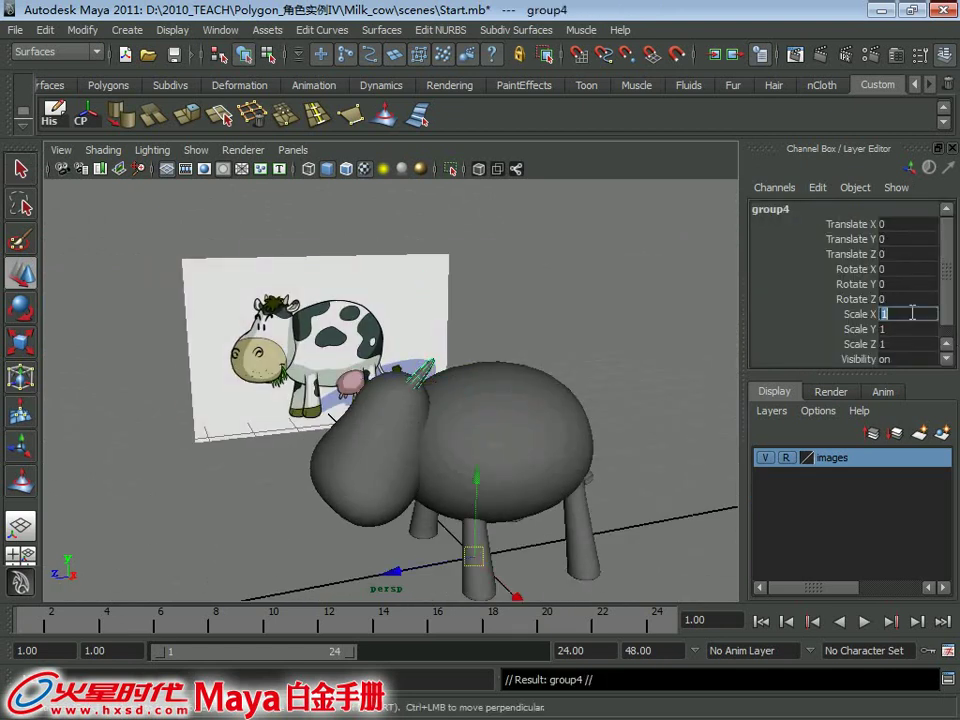
type("-1")
left_click(553, 343)
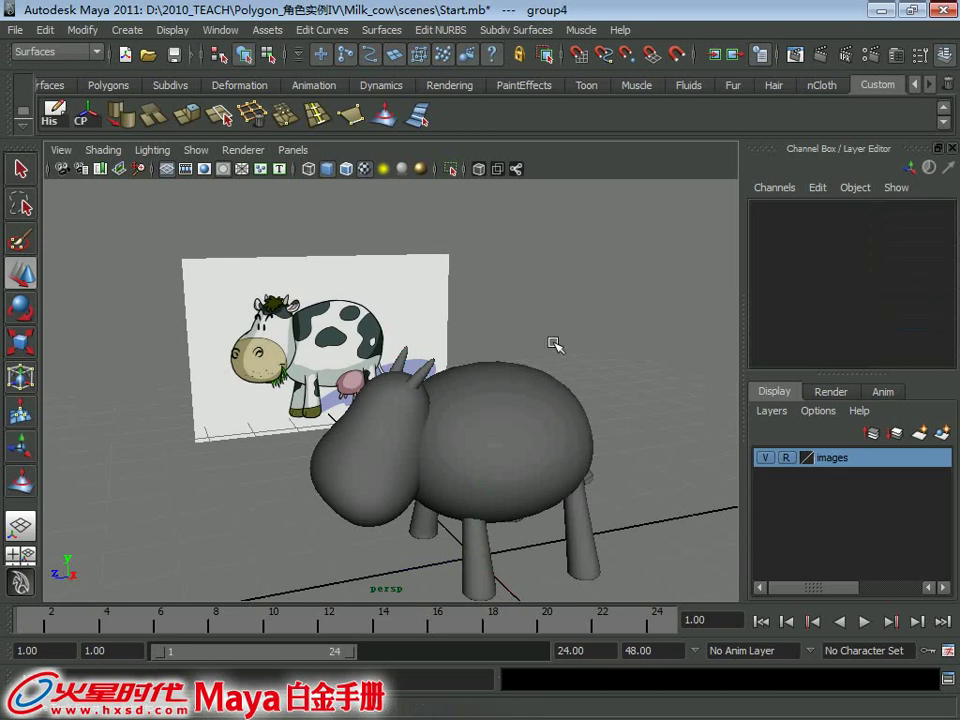
mouse_move(553, 343)
left_mouse_down("alt")
mouse_move(467, 313)
mouse_move(471, 357)
mouse_move(356, 339)
mouse_move(452, 399)
left_mouse_up("alt")
middle_click_drag(452, 399, 396, 390, "alt")
mouse_move(396, 390)
left_mouse_down("alt")
mouse_move(364, 390)
mouse_move(531, 386)
mouse_move(544, 354)
mouse_move(474, 381)
mouse_move(285, 400)
mouse_move(549, 414)
mouse_move(544, 403)
mouse_move(491, 420)
mouse_move(443, 405)
left_mouse_up("alt")
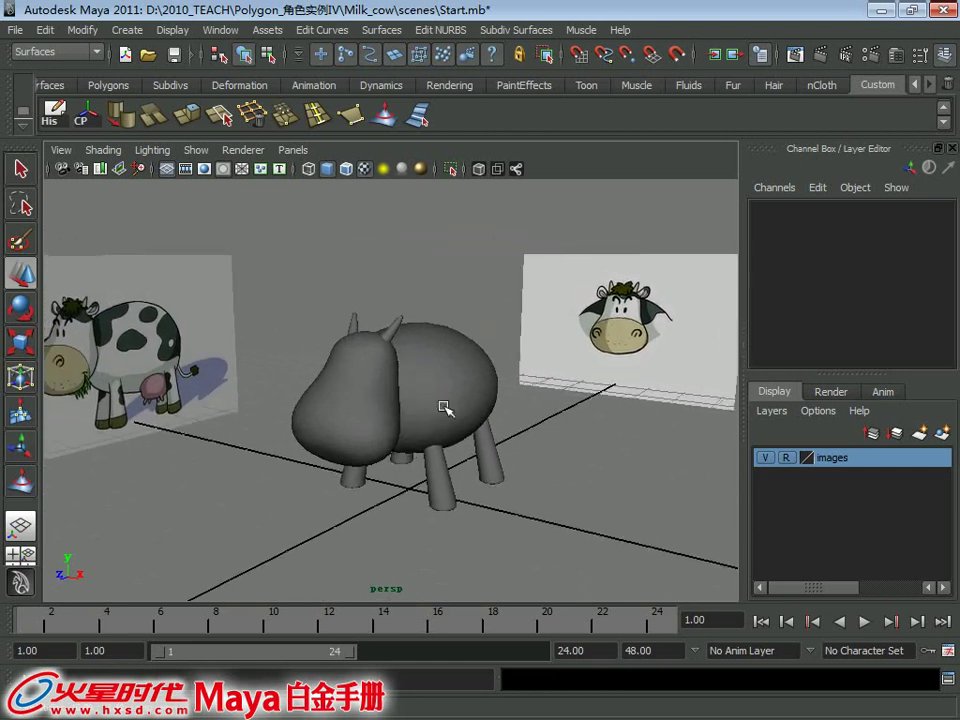